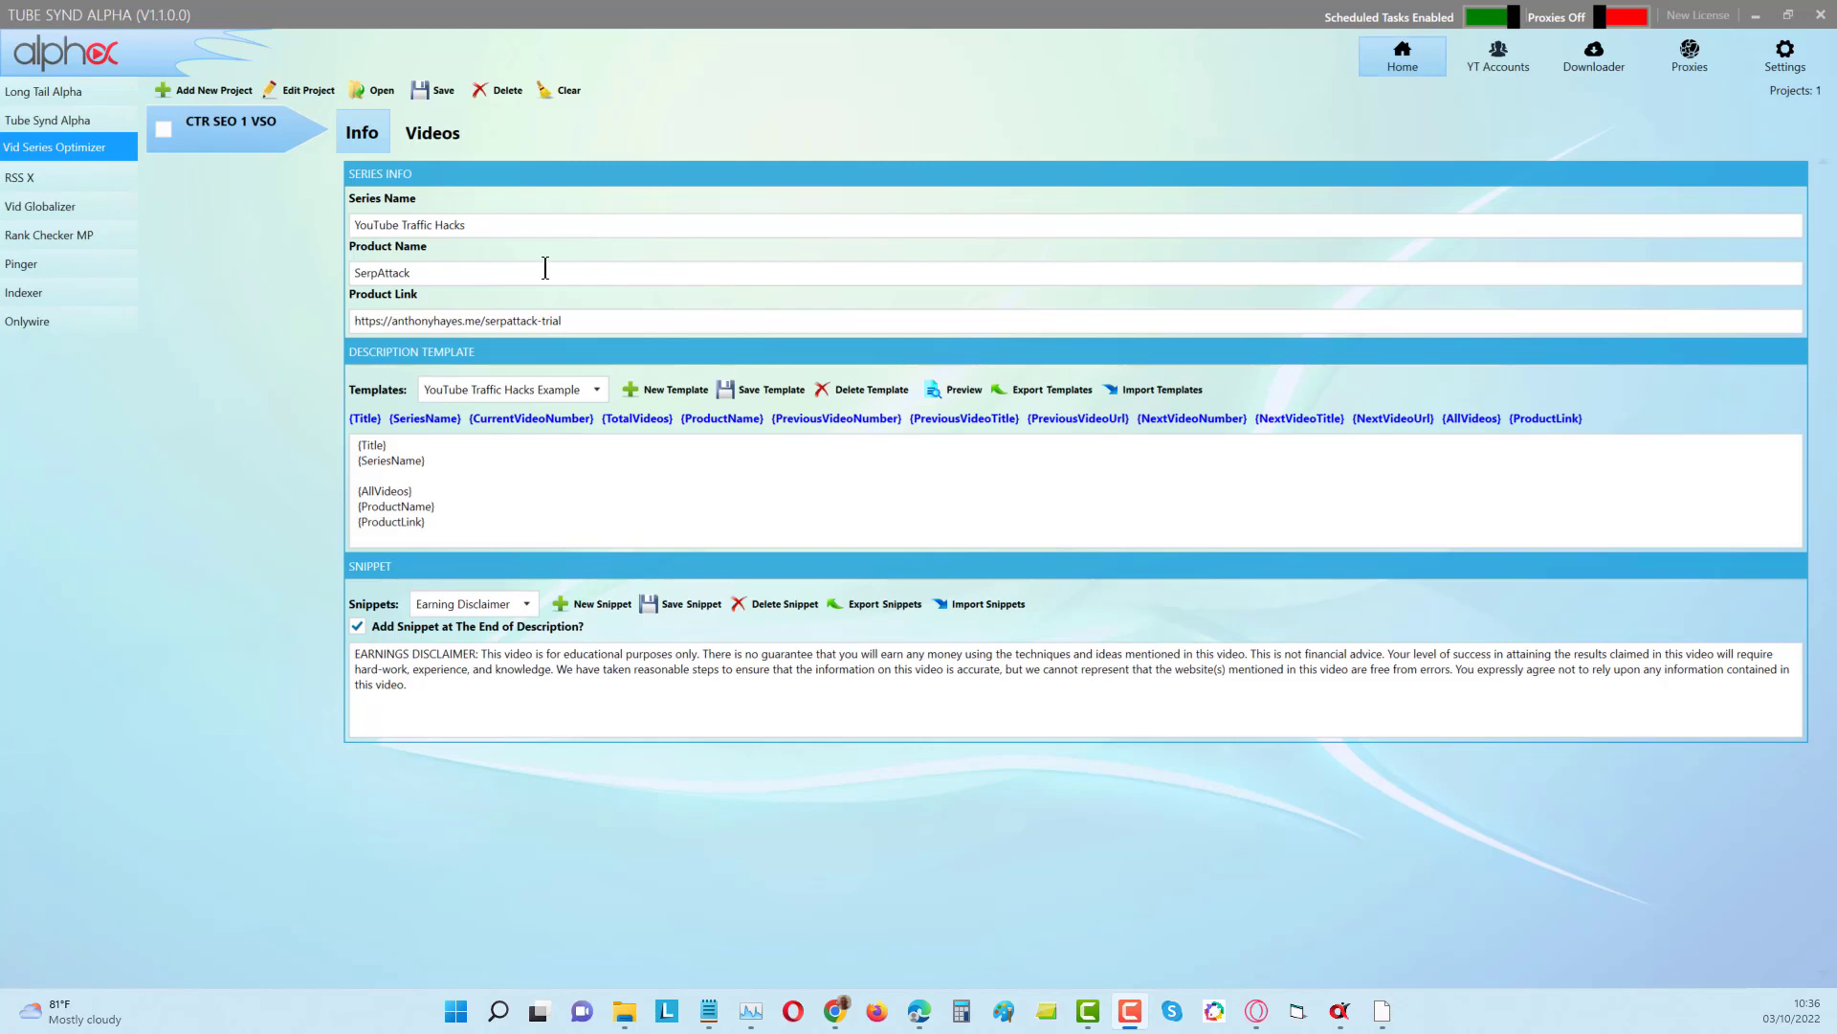
Review the series info, description template and video list of the CTR SEO 1 VSO project.
click(437, 135)
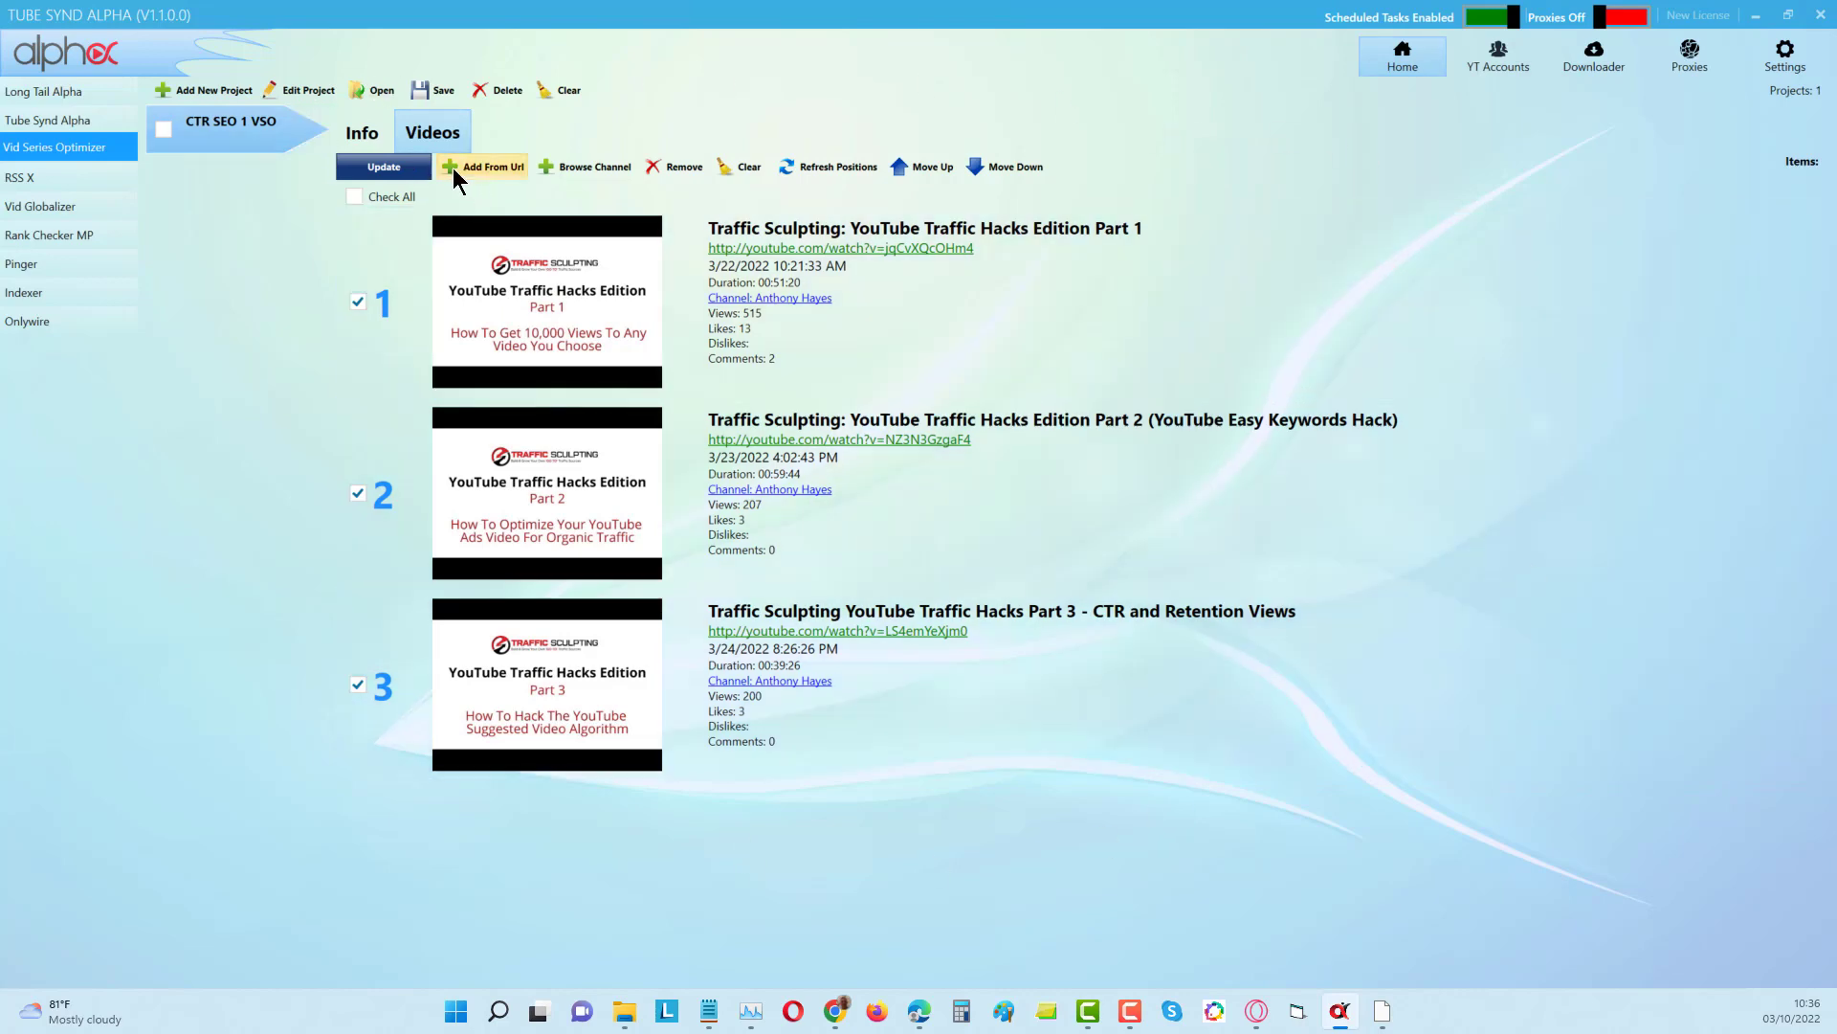
click(361, 139)
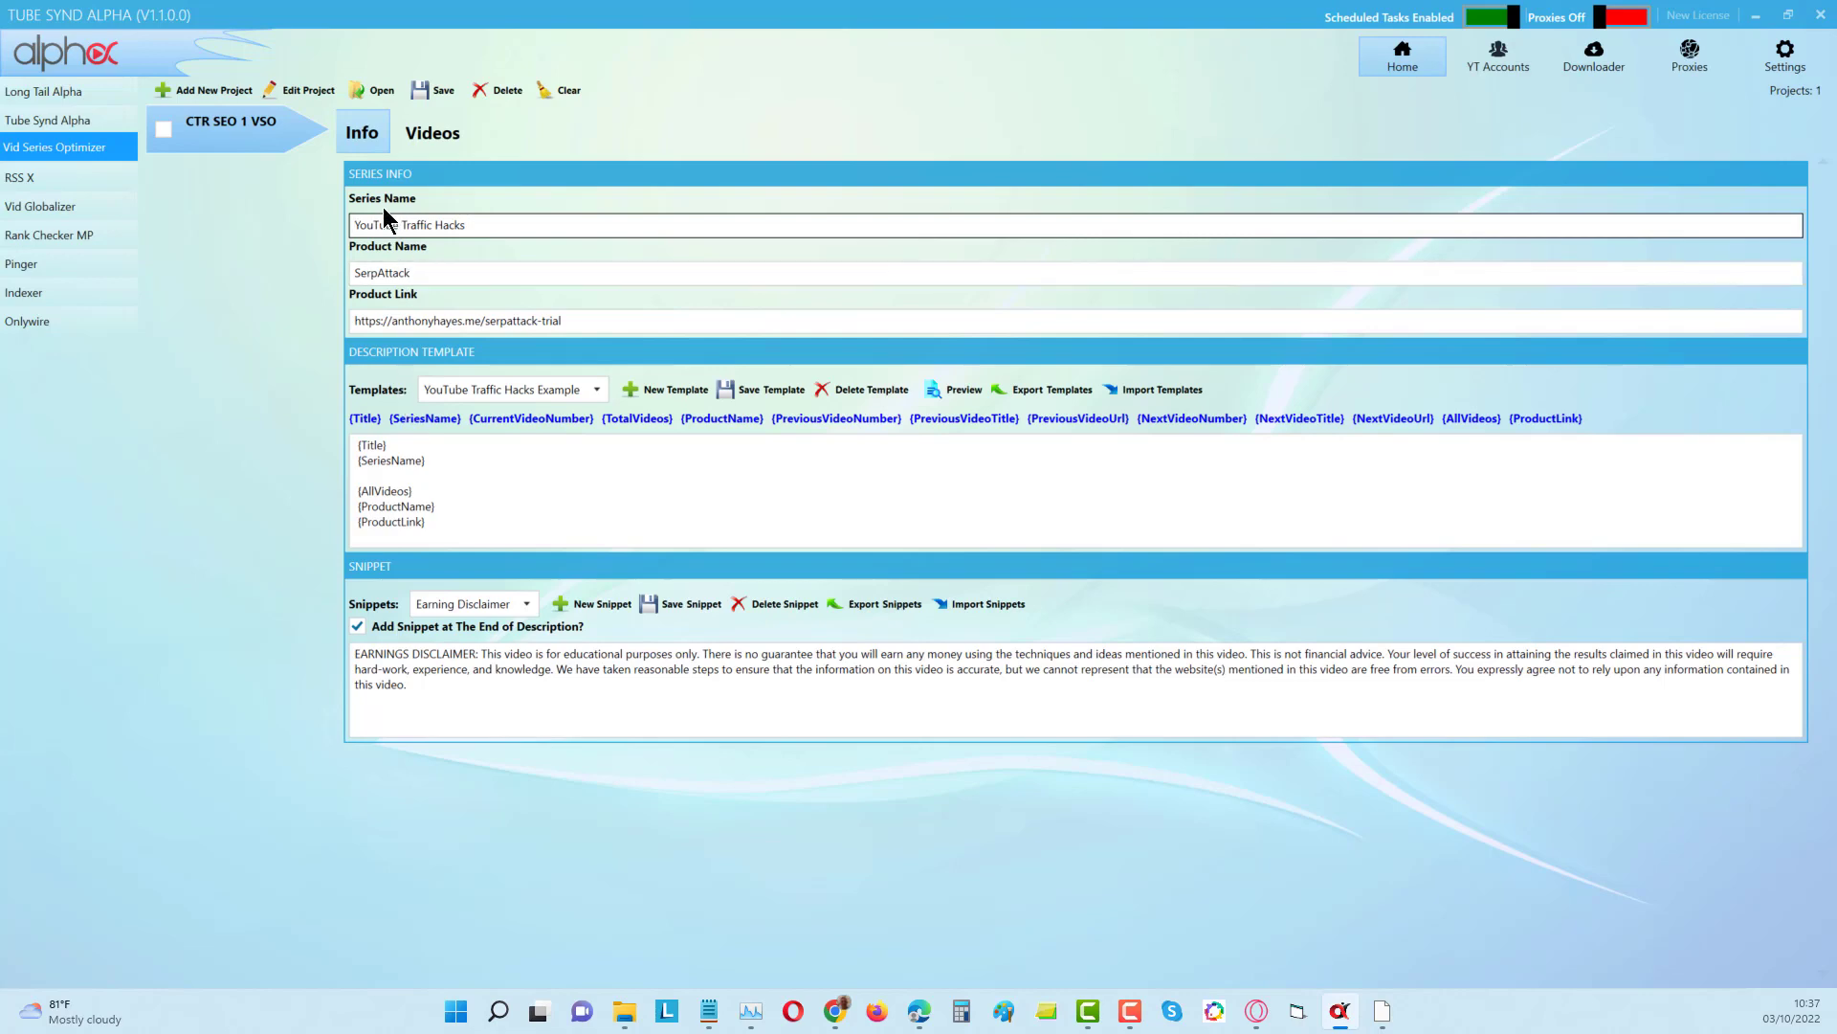
click(438, 137)
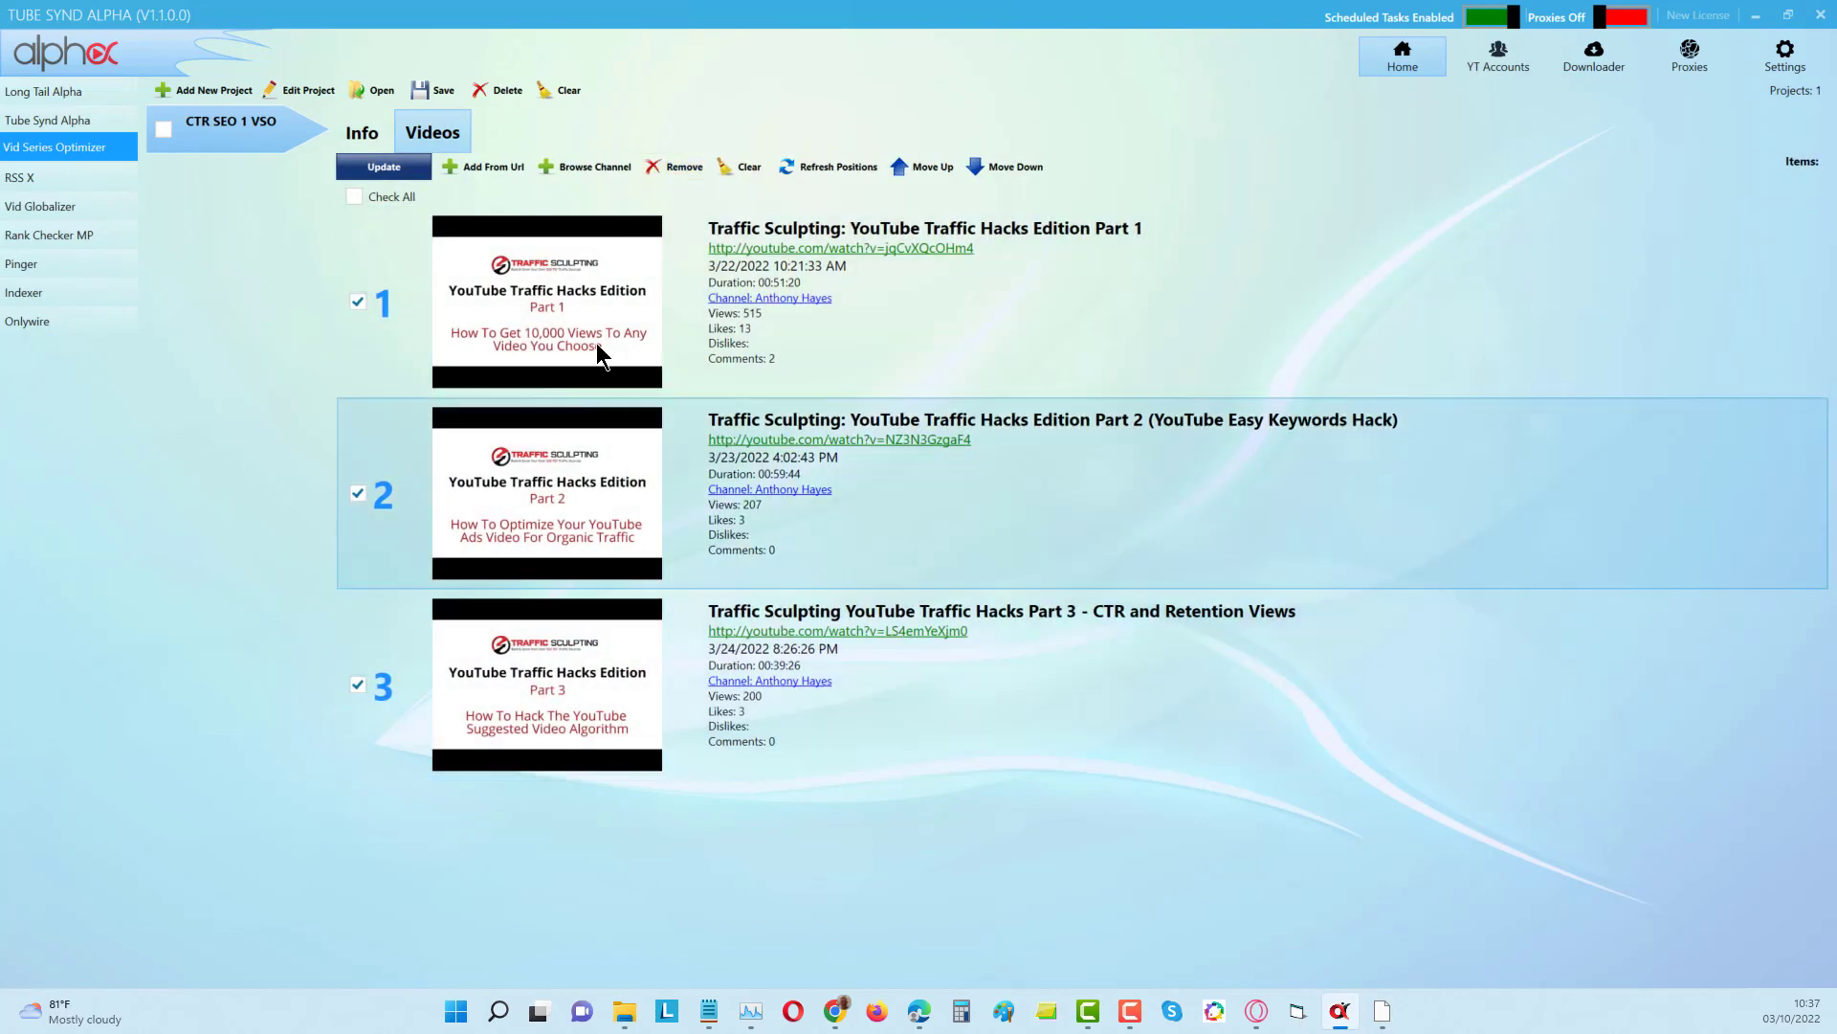
click(361, 133)
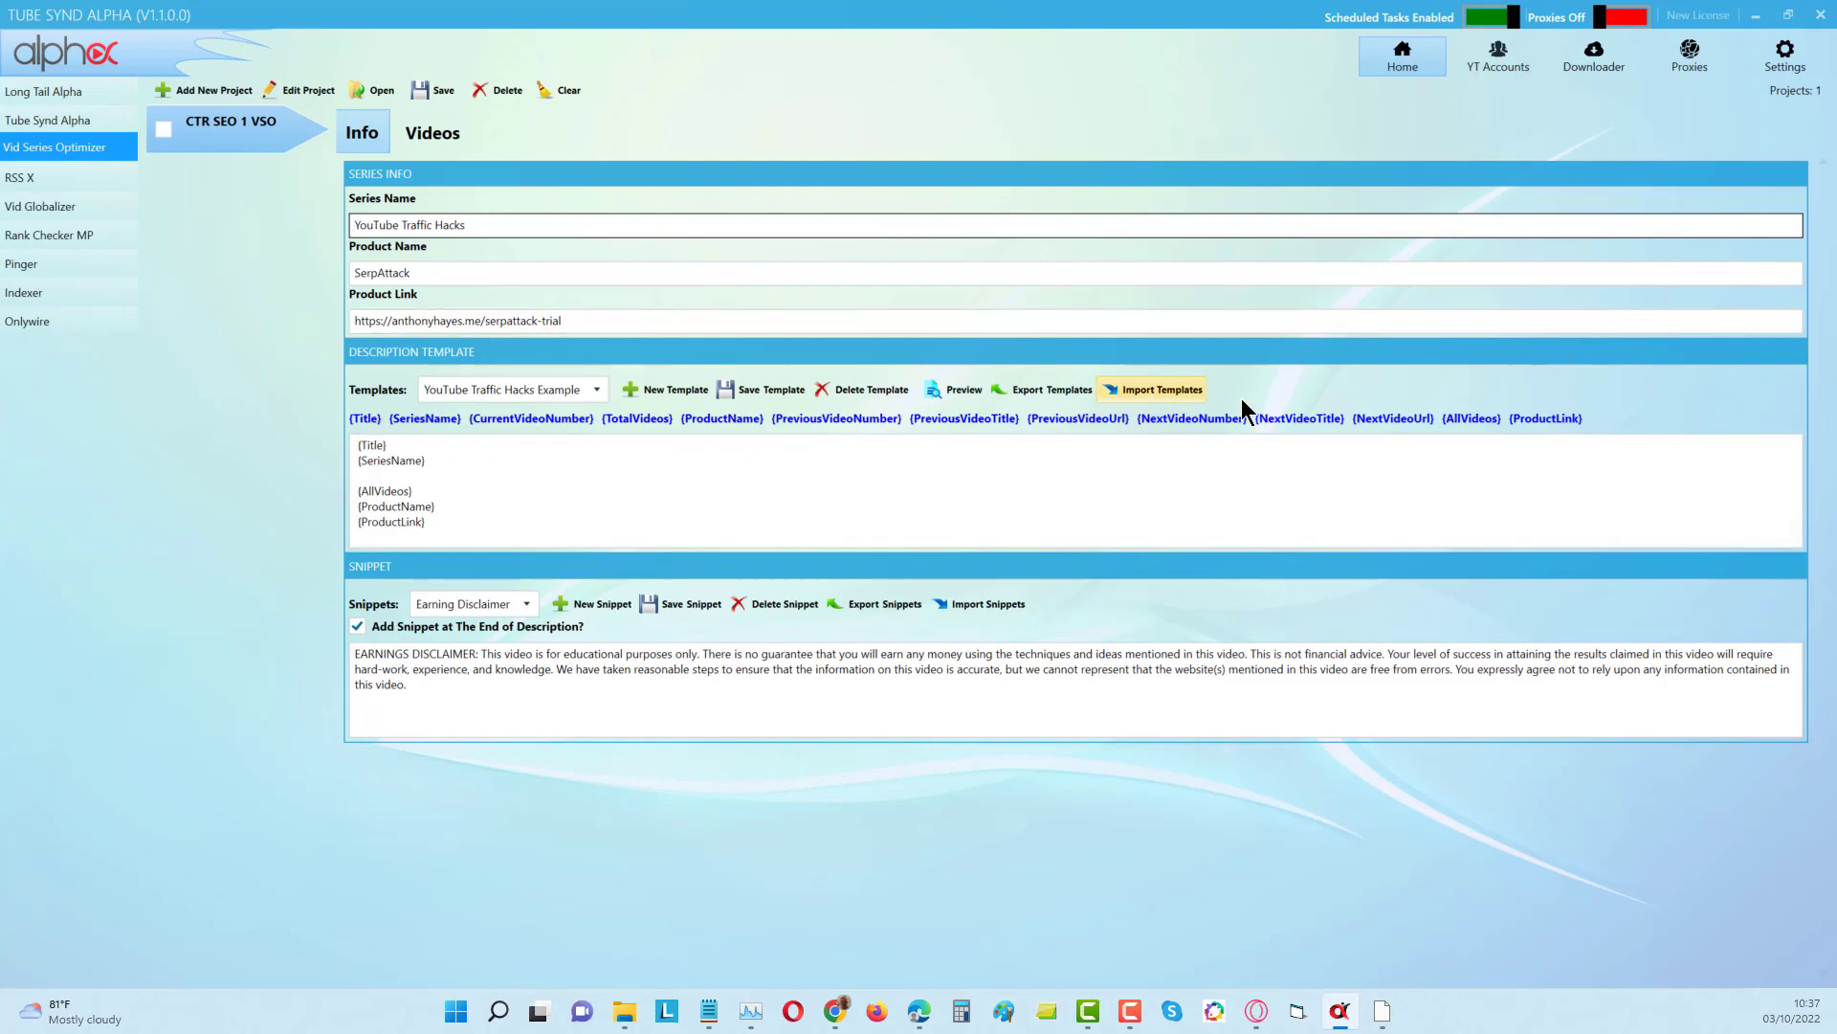
click(375, 452)
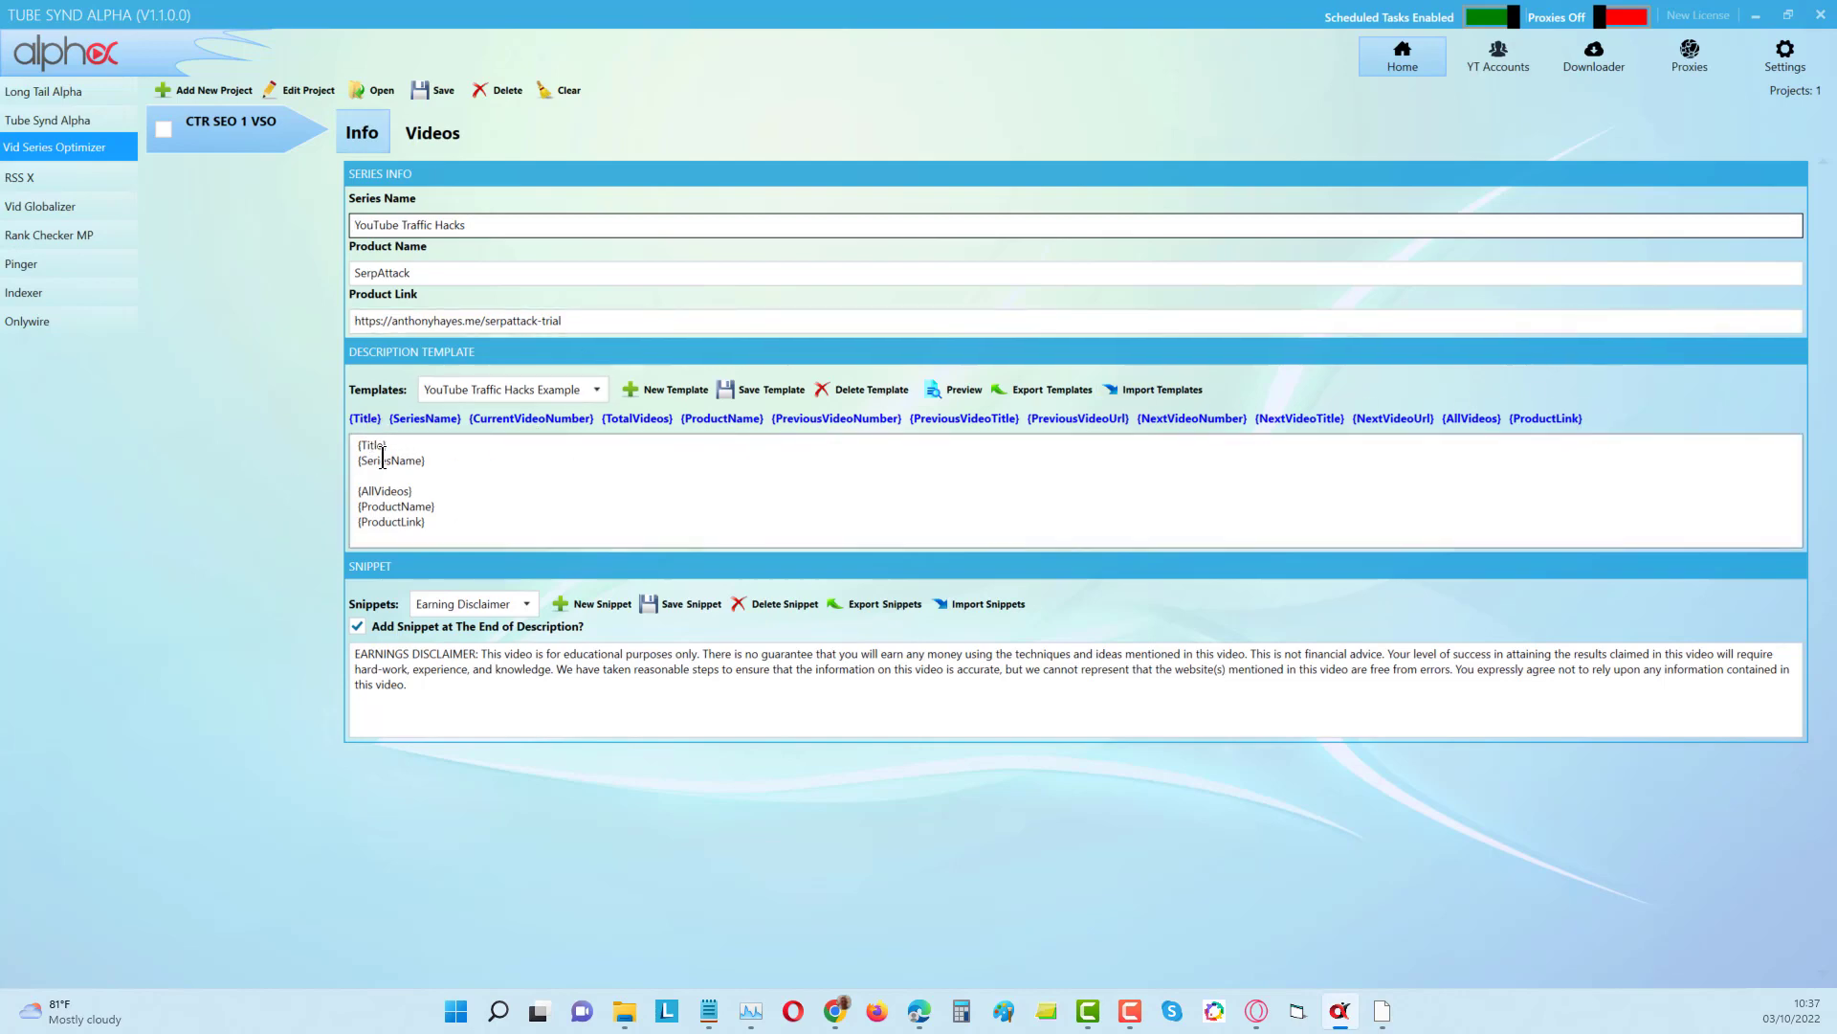
click(434, 135)
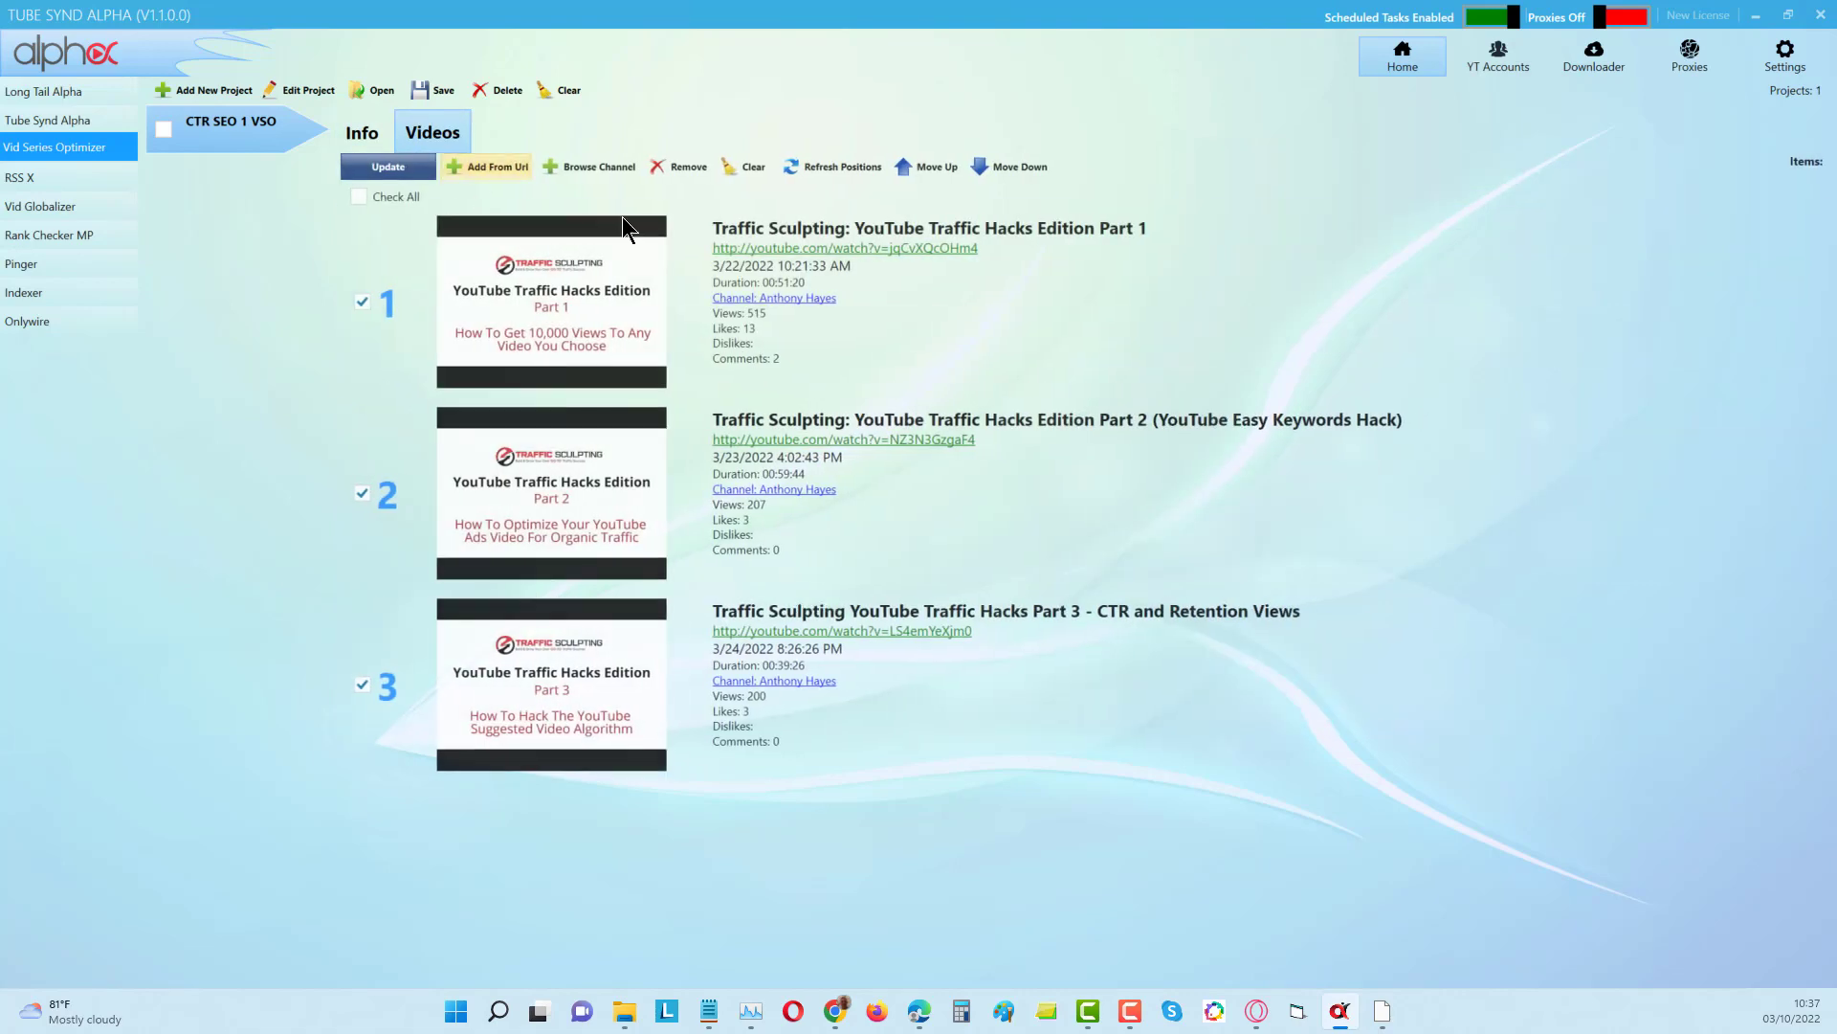
click(370, 140)
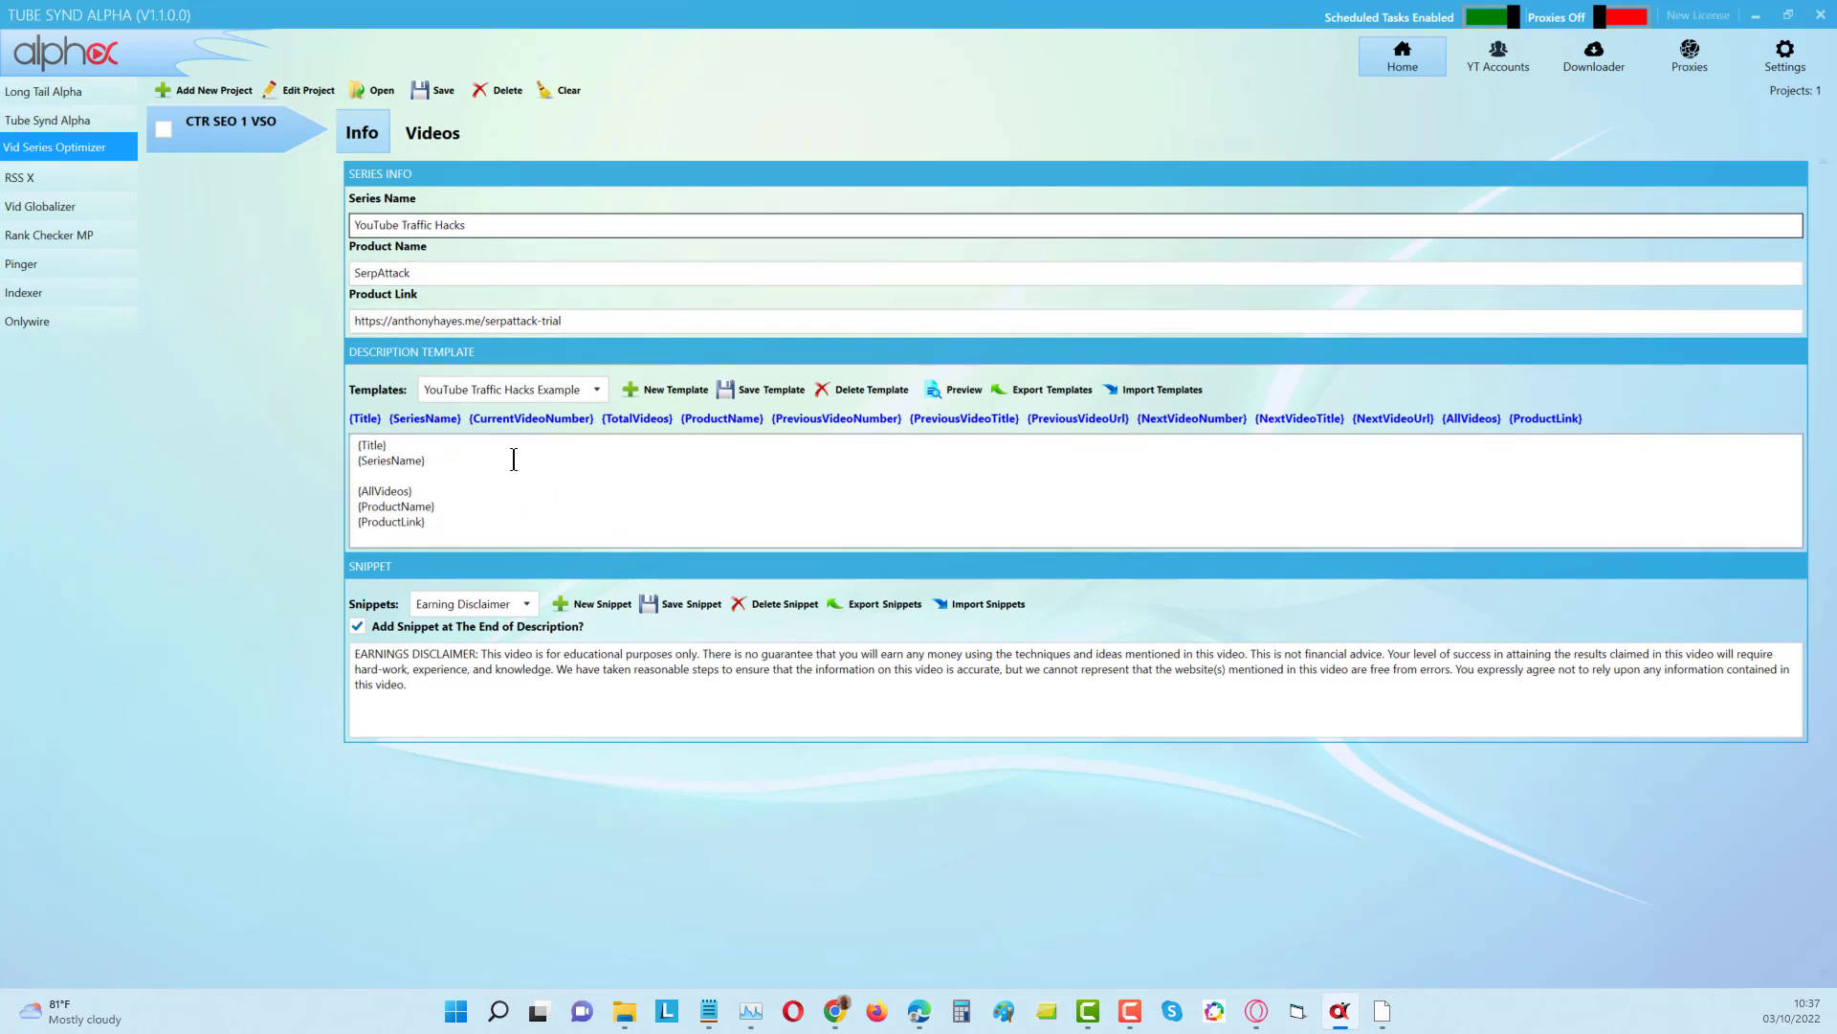
Preview the video descriptions generated from the YouTube Traffic Hacks Example template, then close the preview.
click(949, 390)
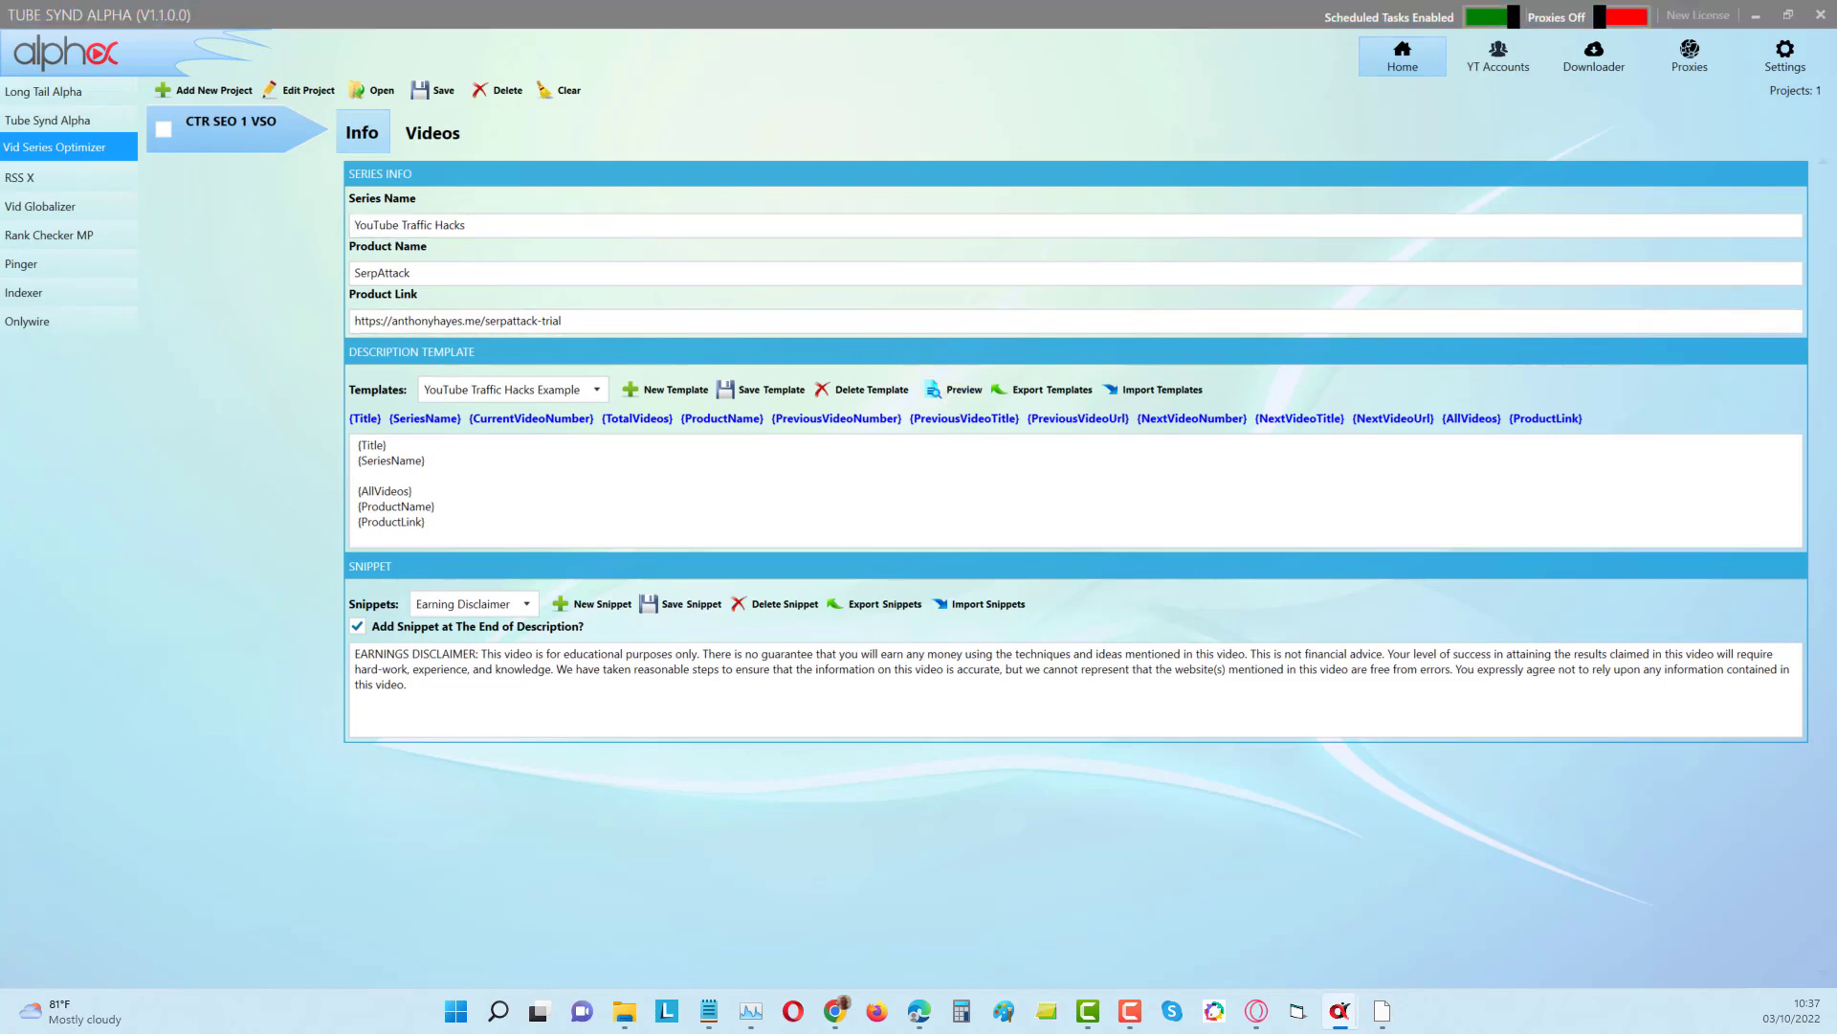
drag(622, 72, 989, 111)
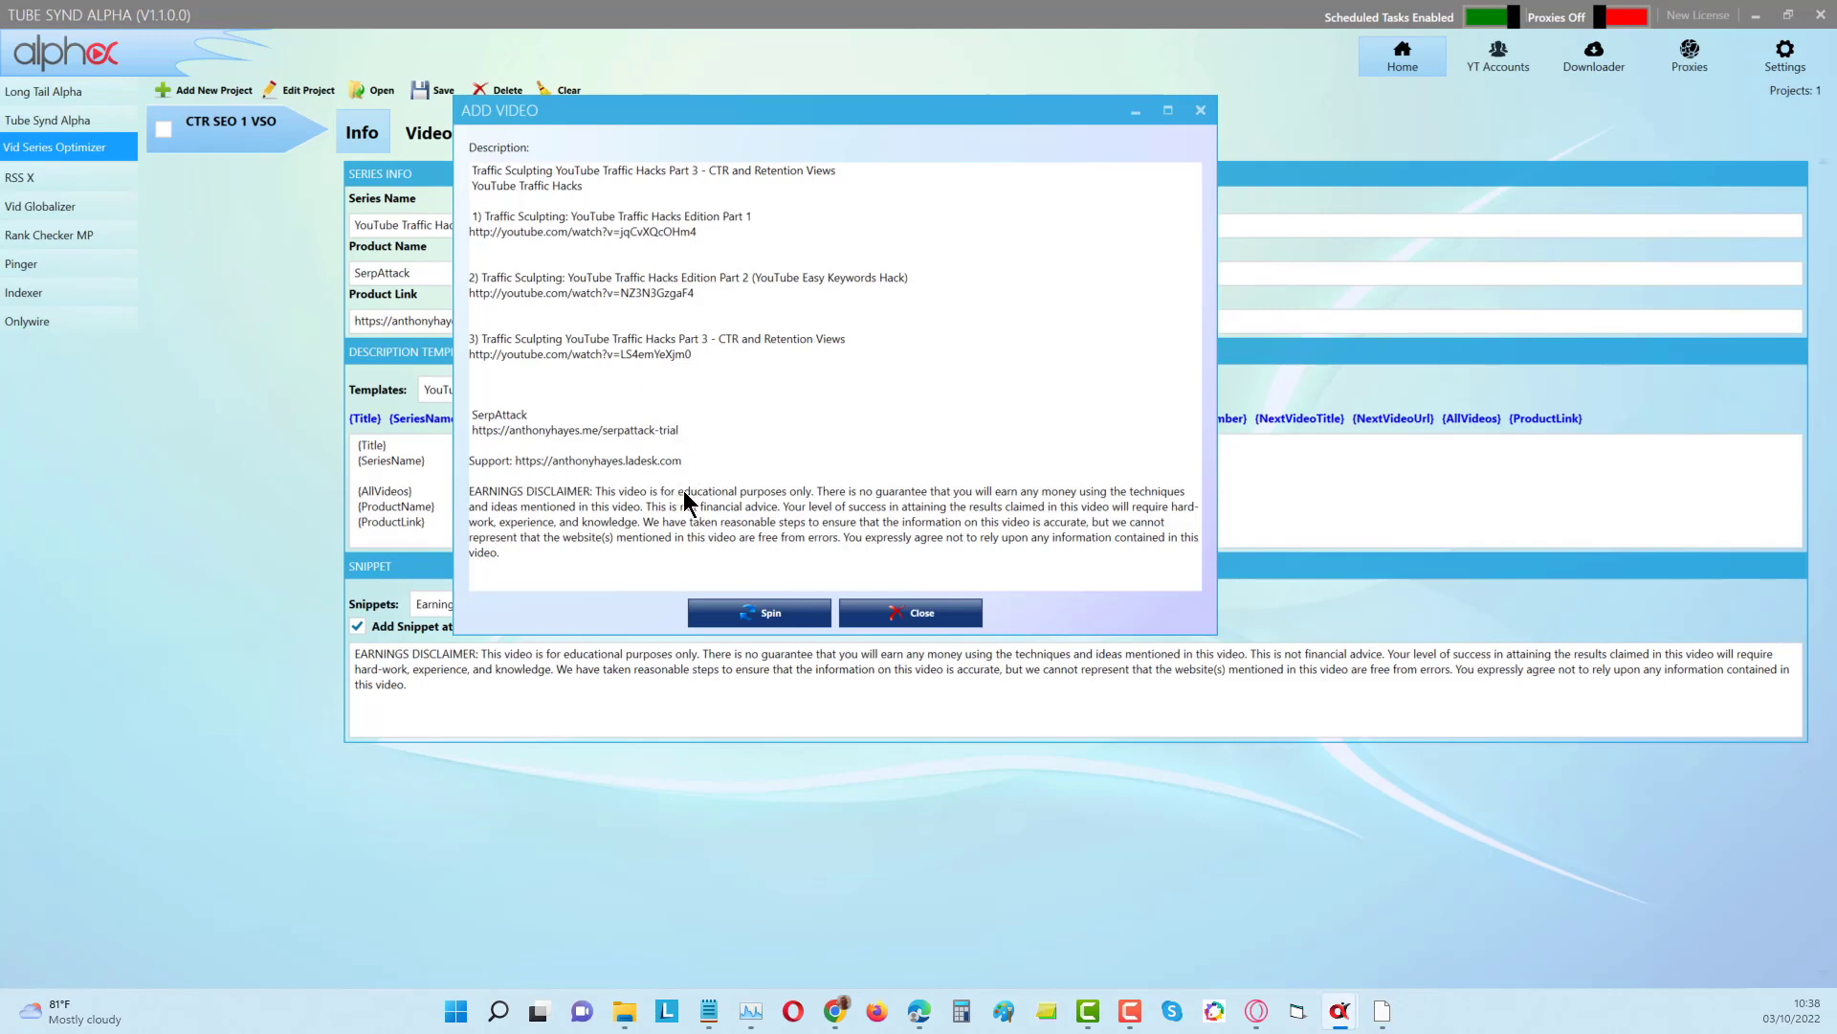
click(1198, 113)
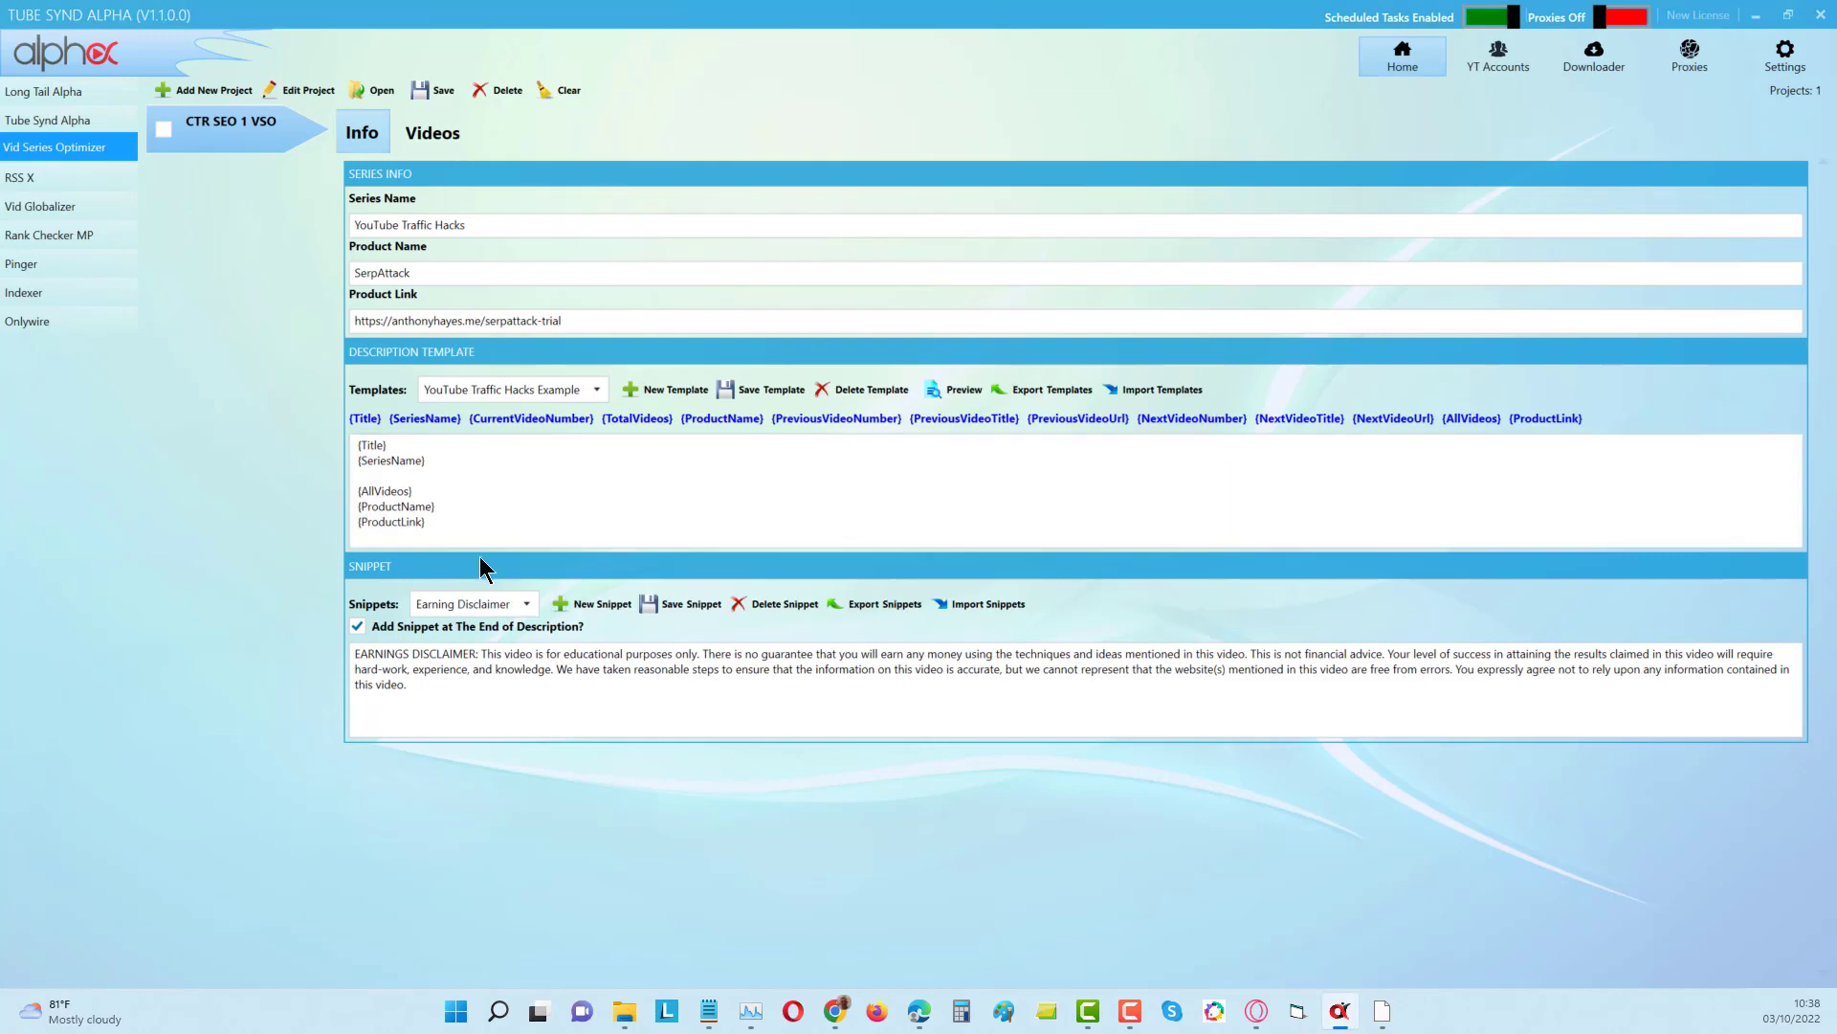
click(497, 526)
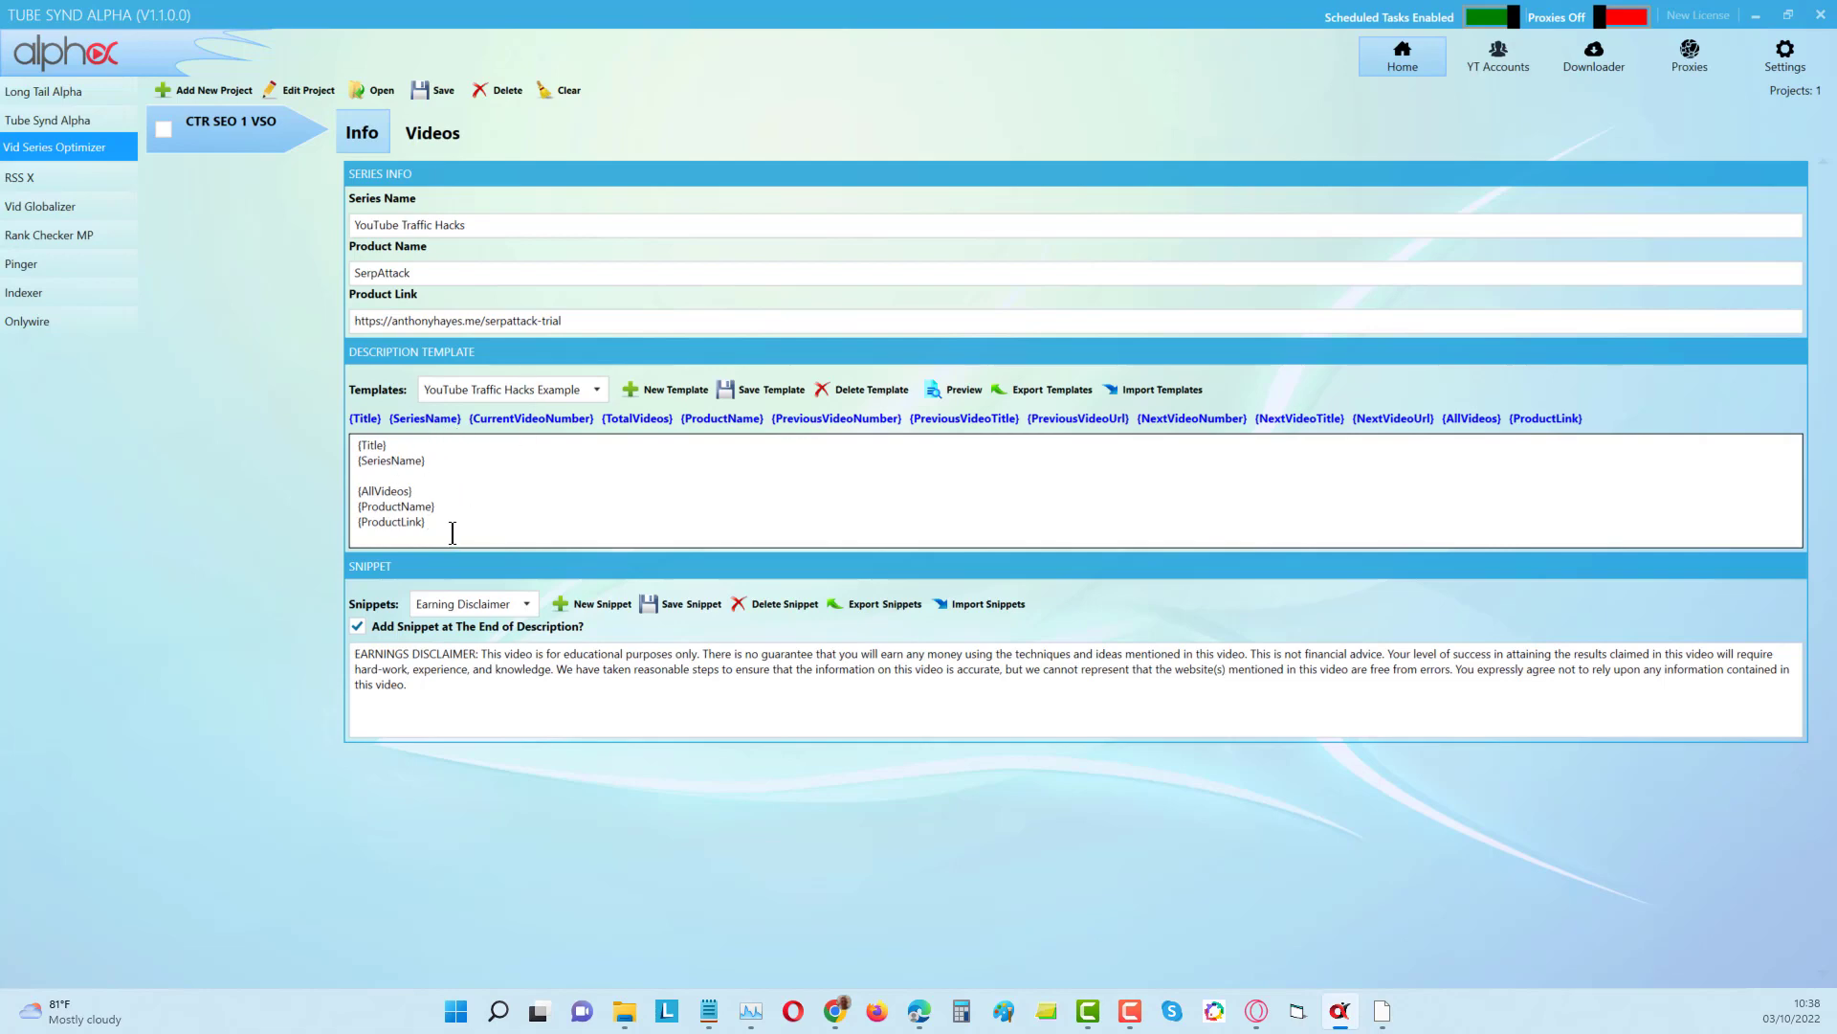
click(966, 395)
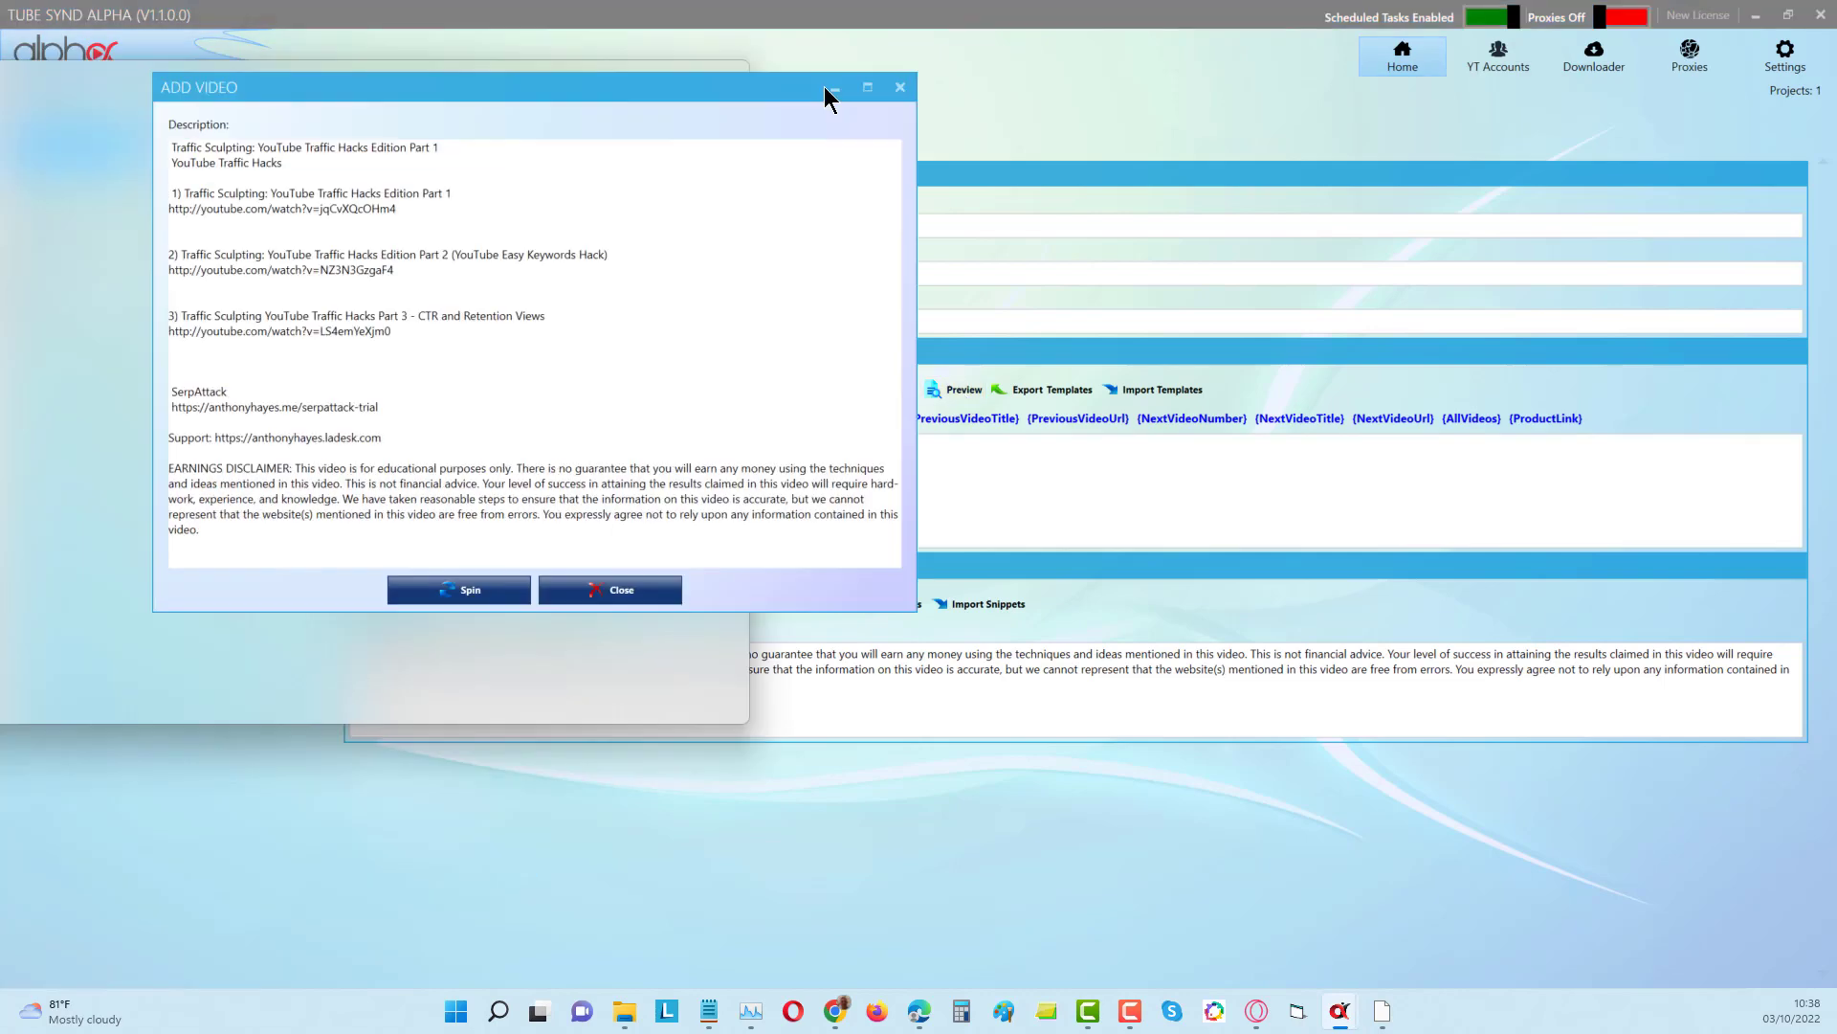
drag(824, 86, 1019, 121)
click(1126, 122)
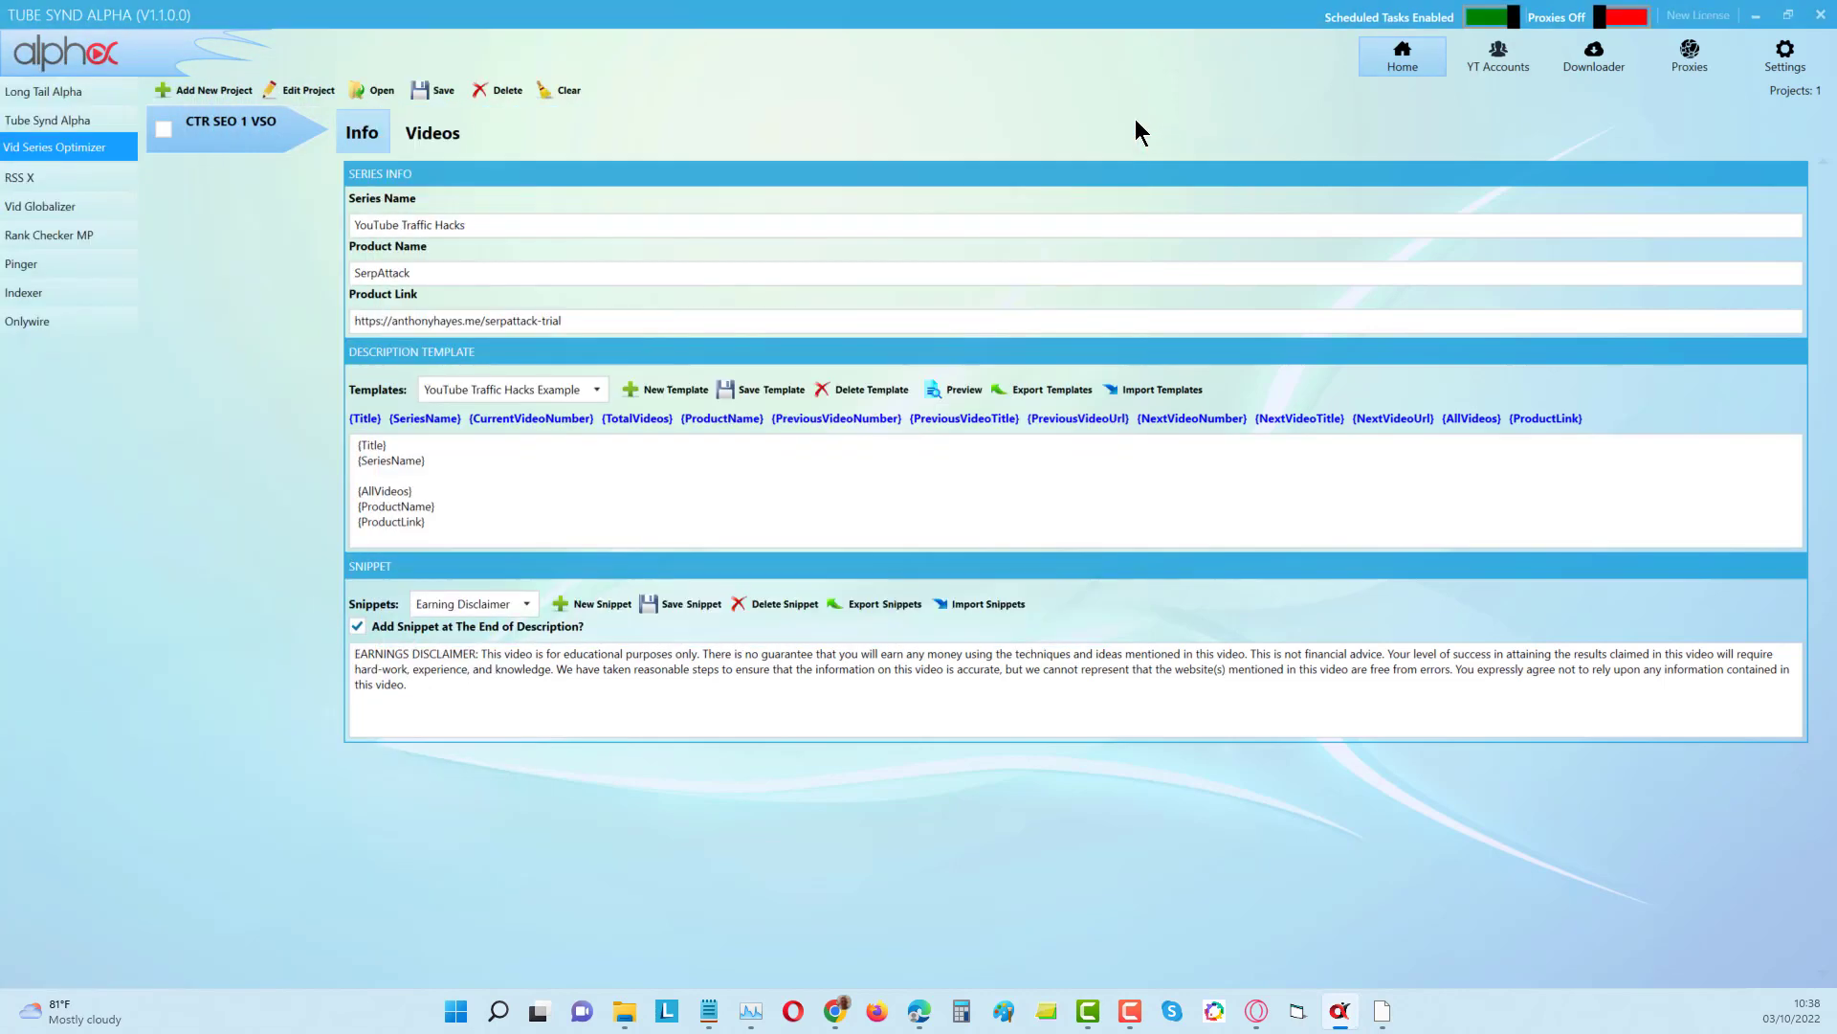
Look at the channel video browser for the project's video list and close it without importing anything.
click(433, 134)
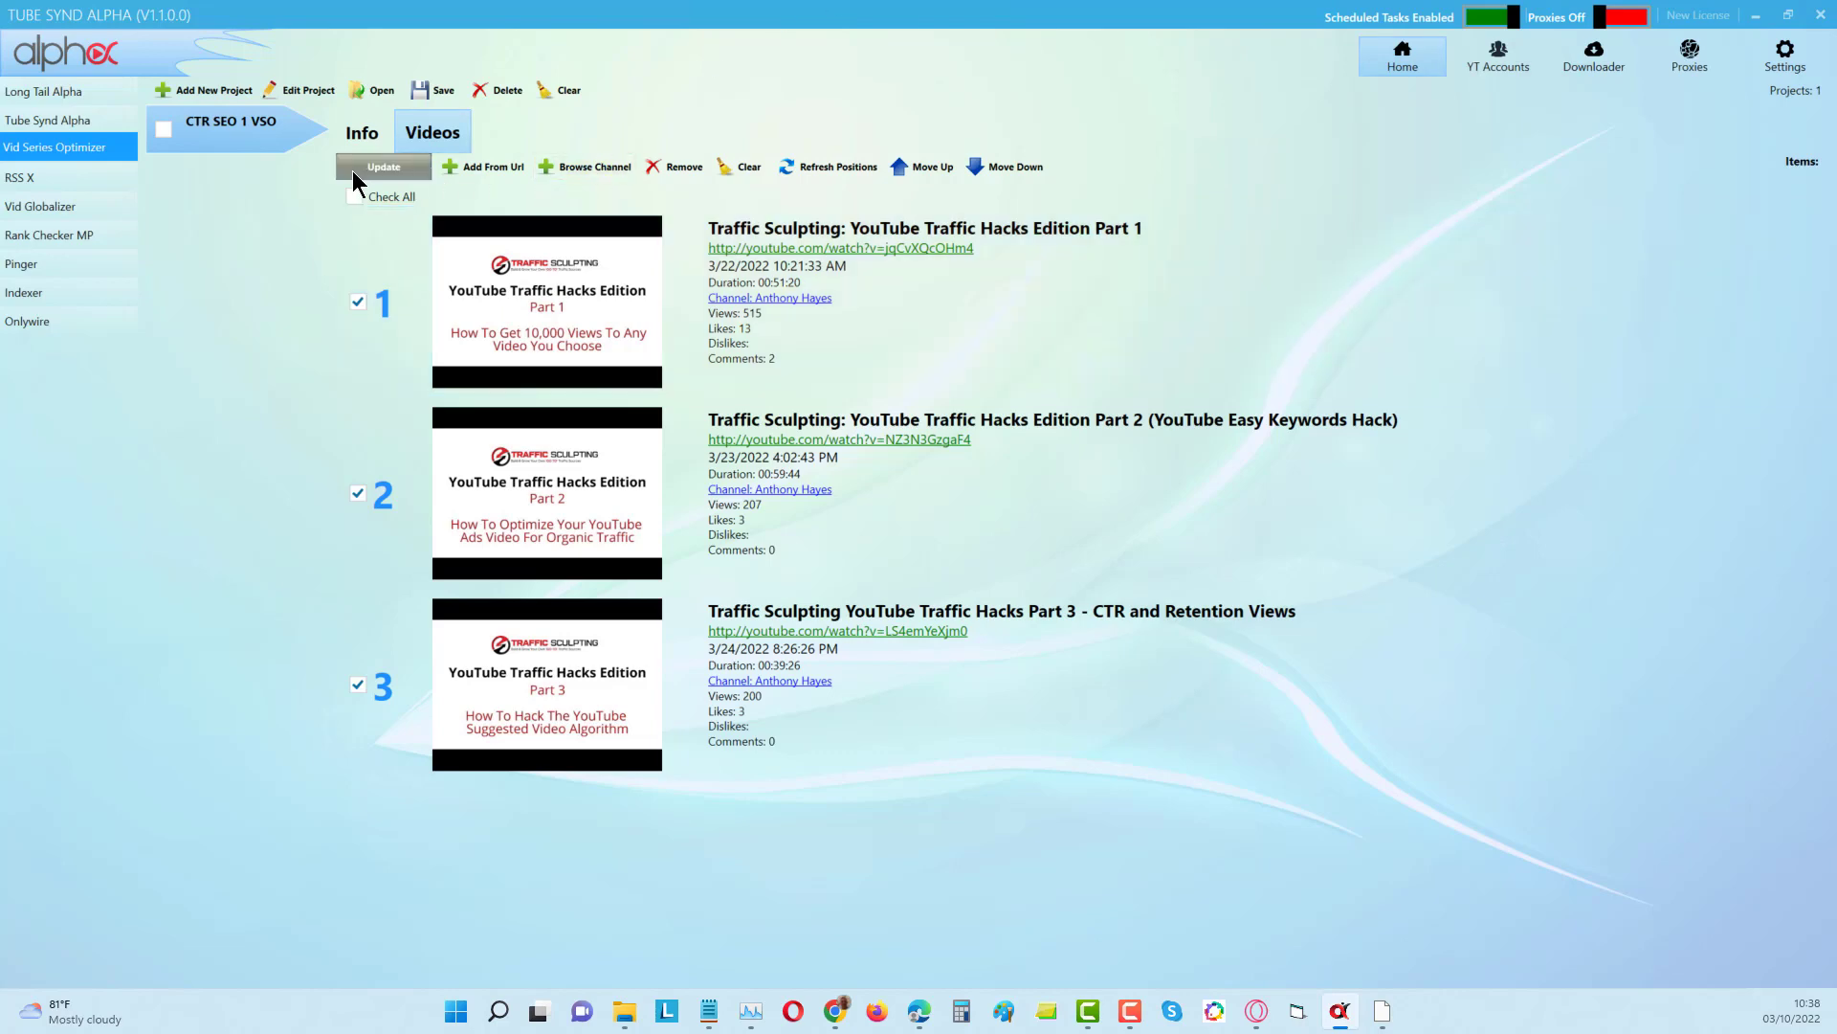
click(600, 168)
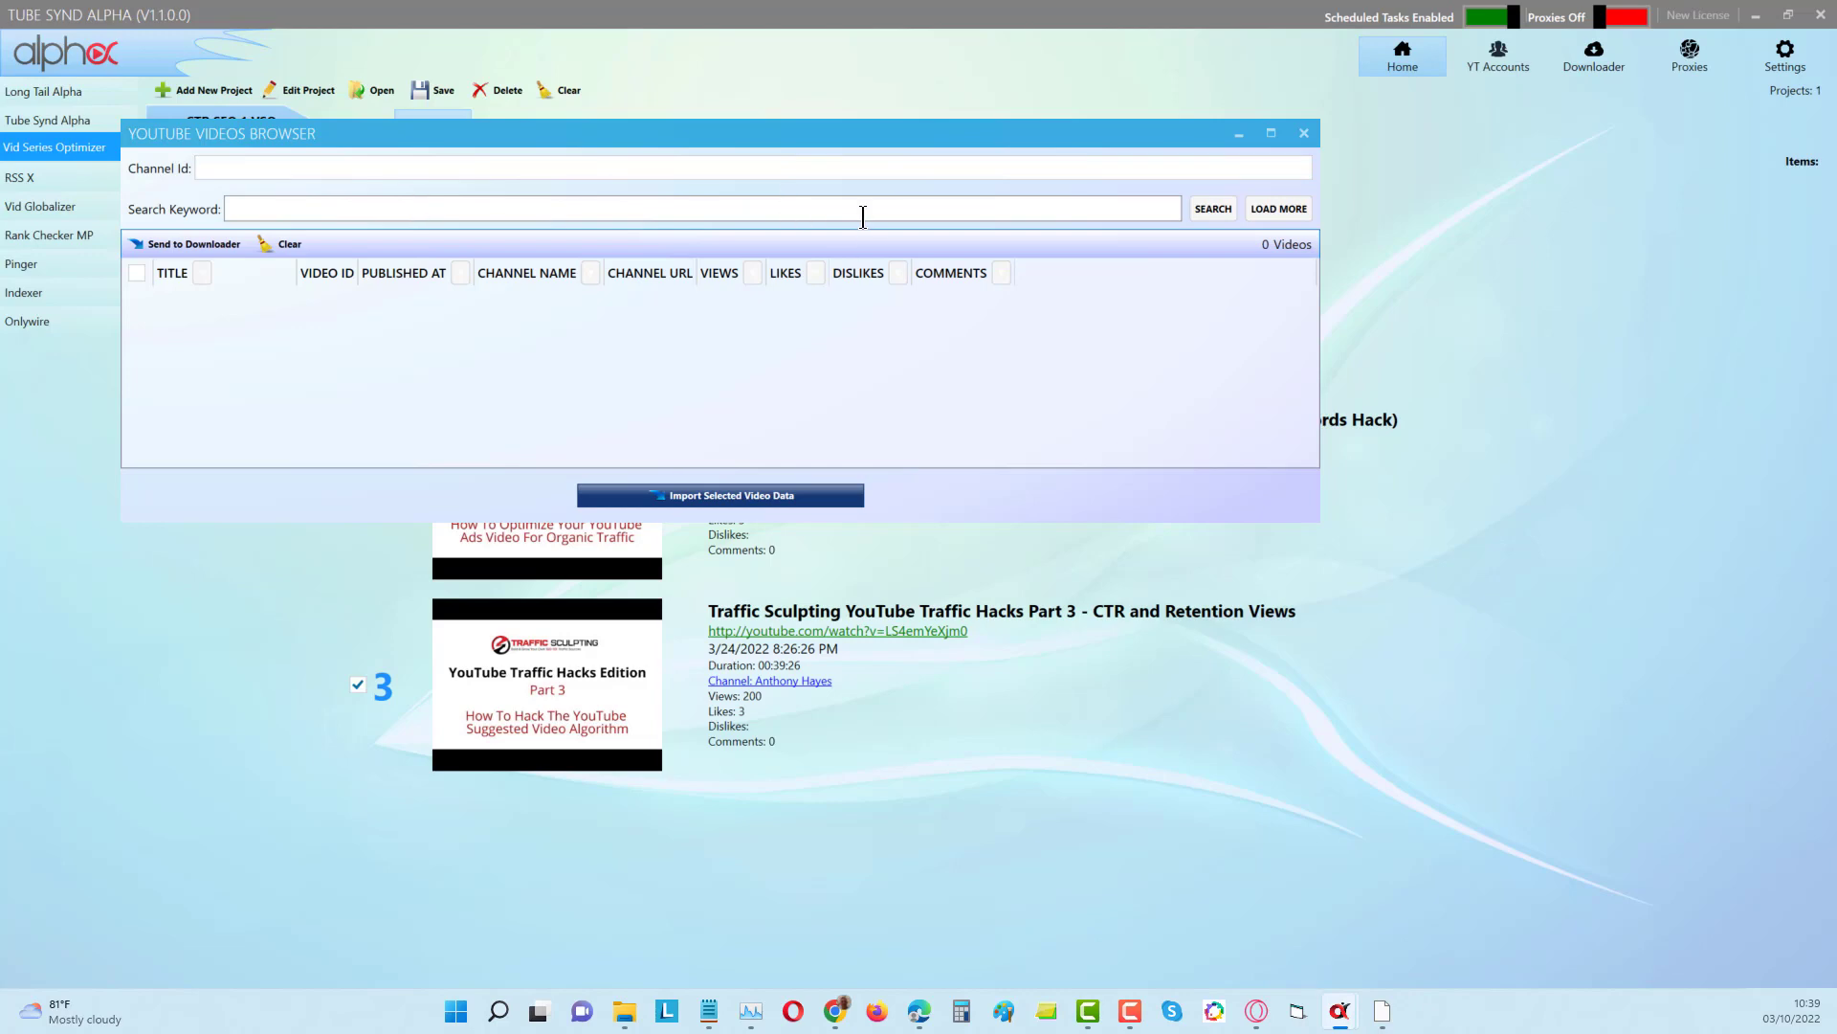
click(1306, 134)
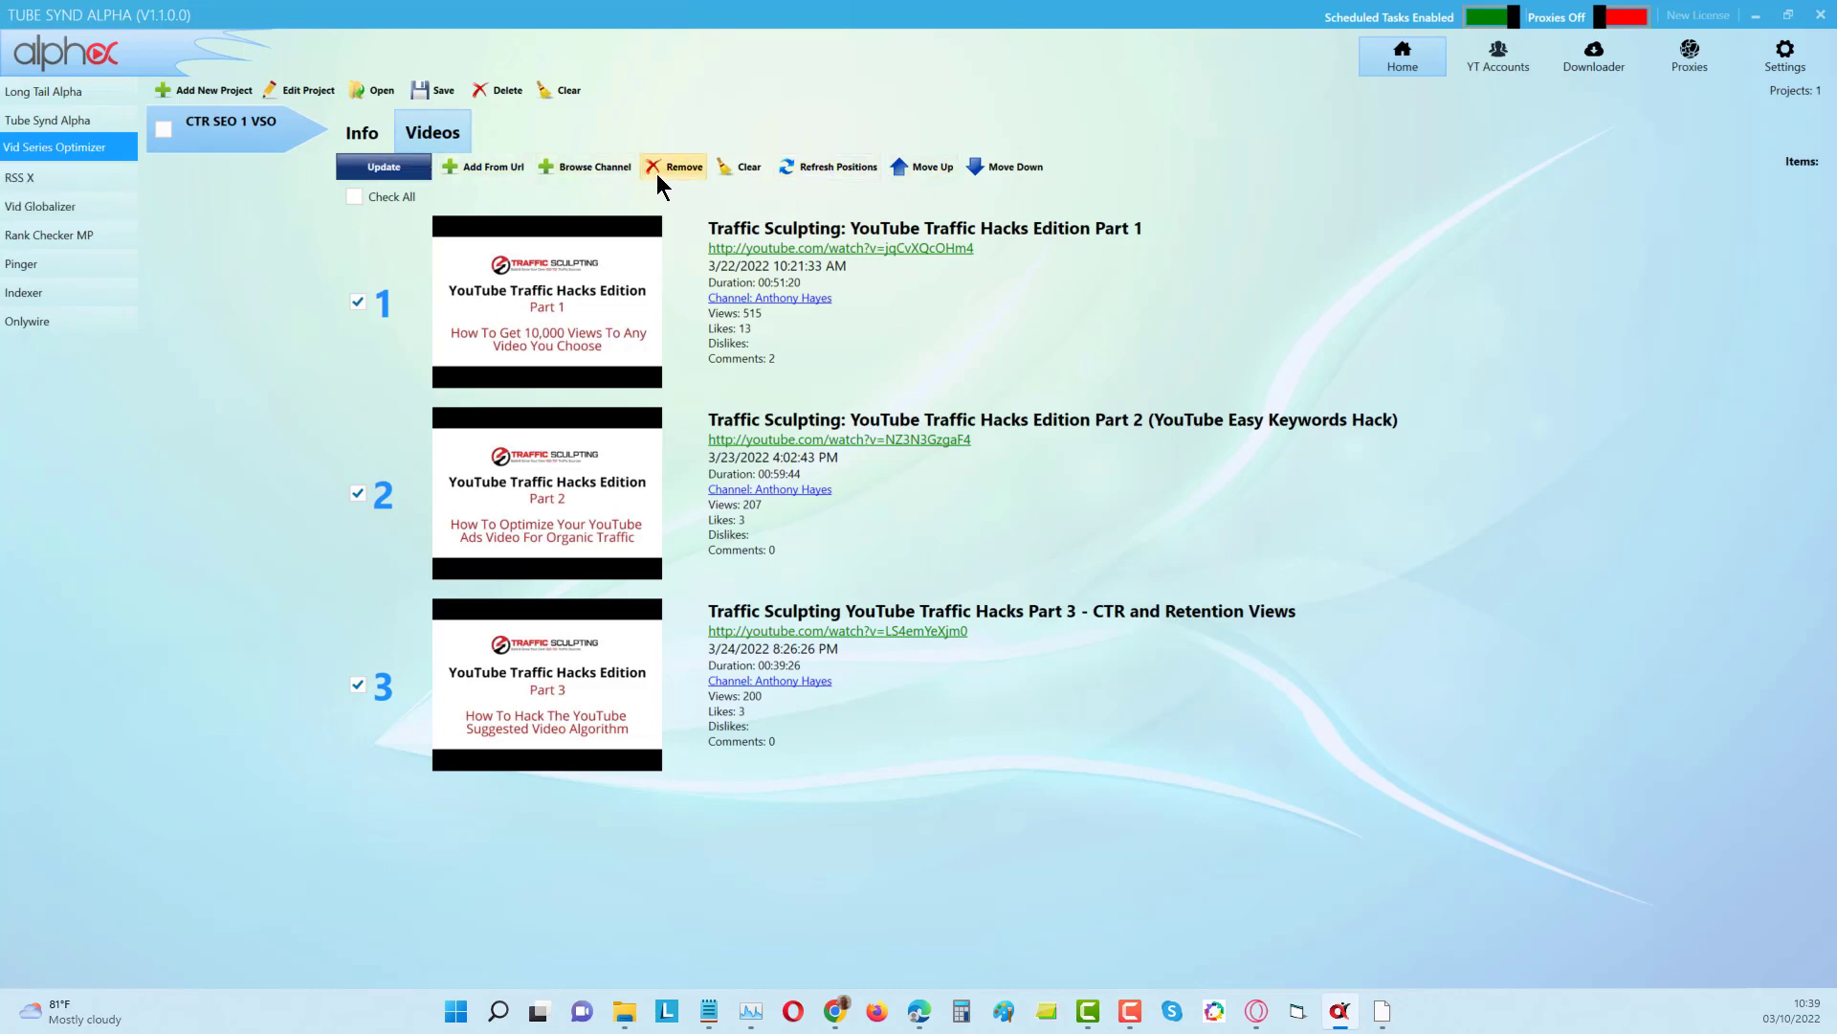
Start saving the project and create a folder named "Vid Series campaigns" in Documents > Tube Synd Alpha.
click(441, 90)
drag(462, 24, 923, 195)
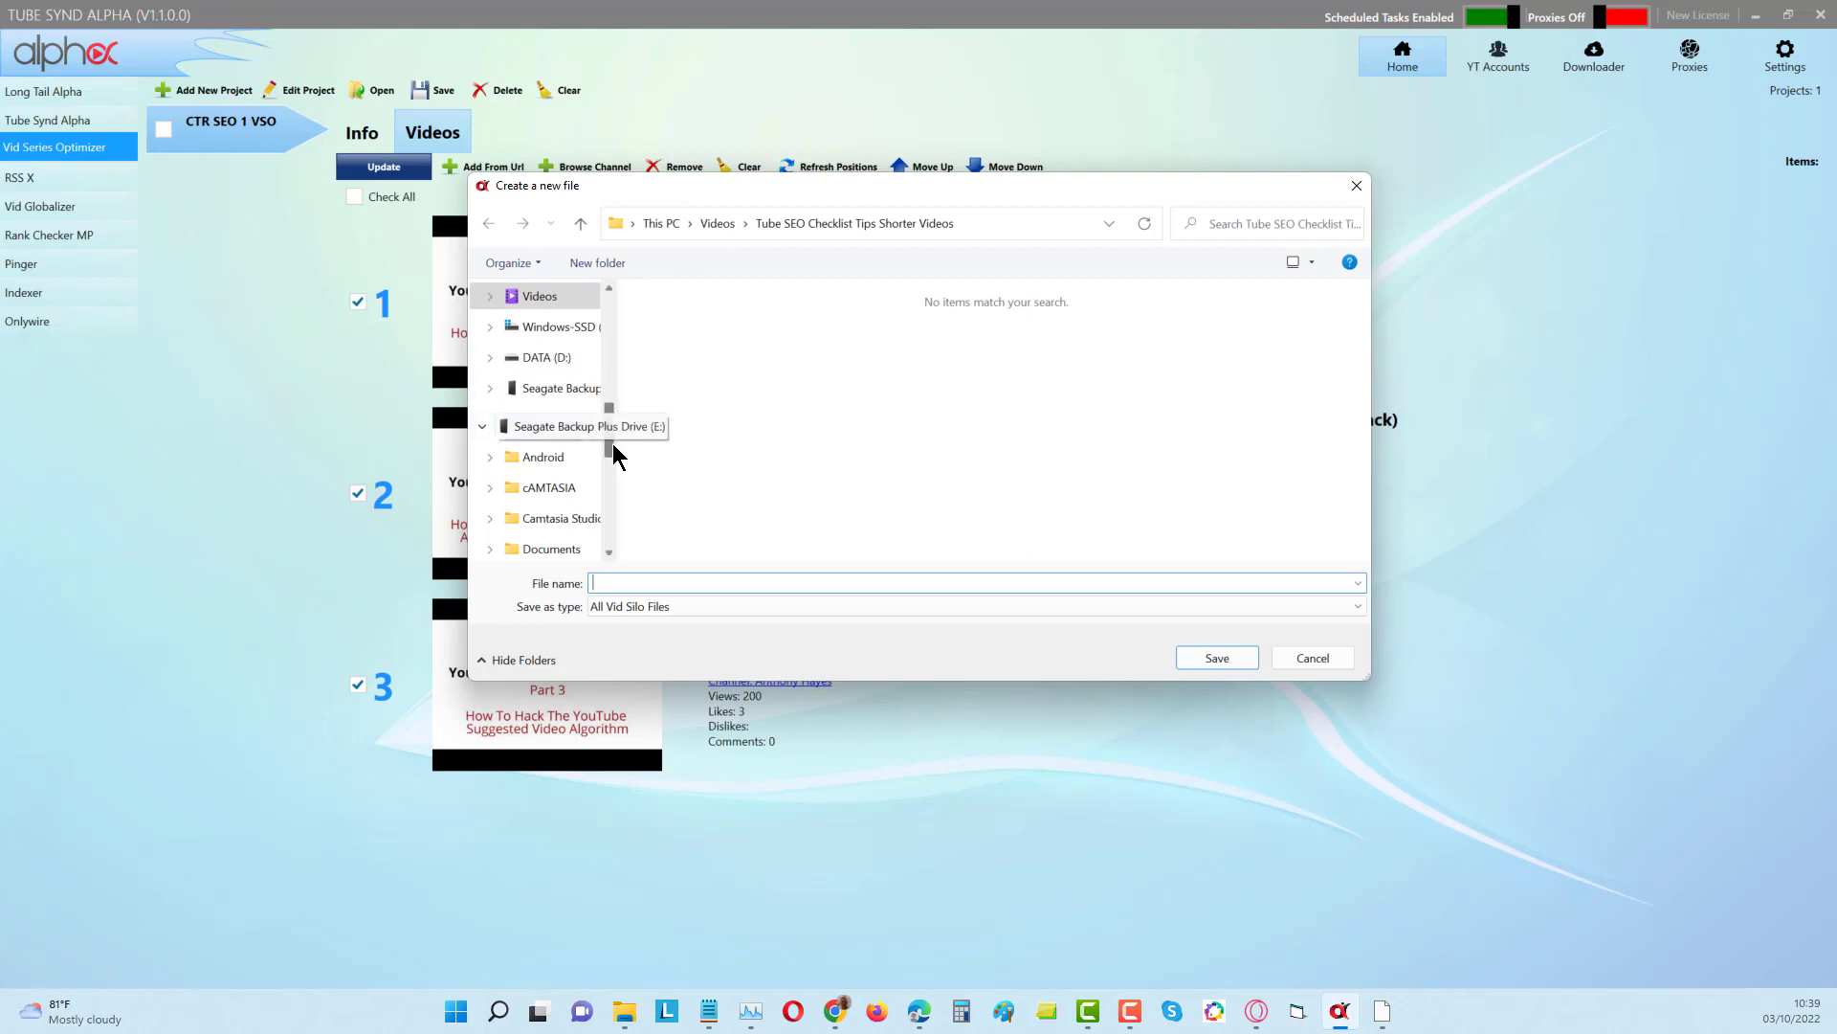
drag(612, 433, 627, 315)
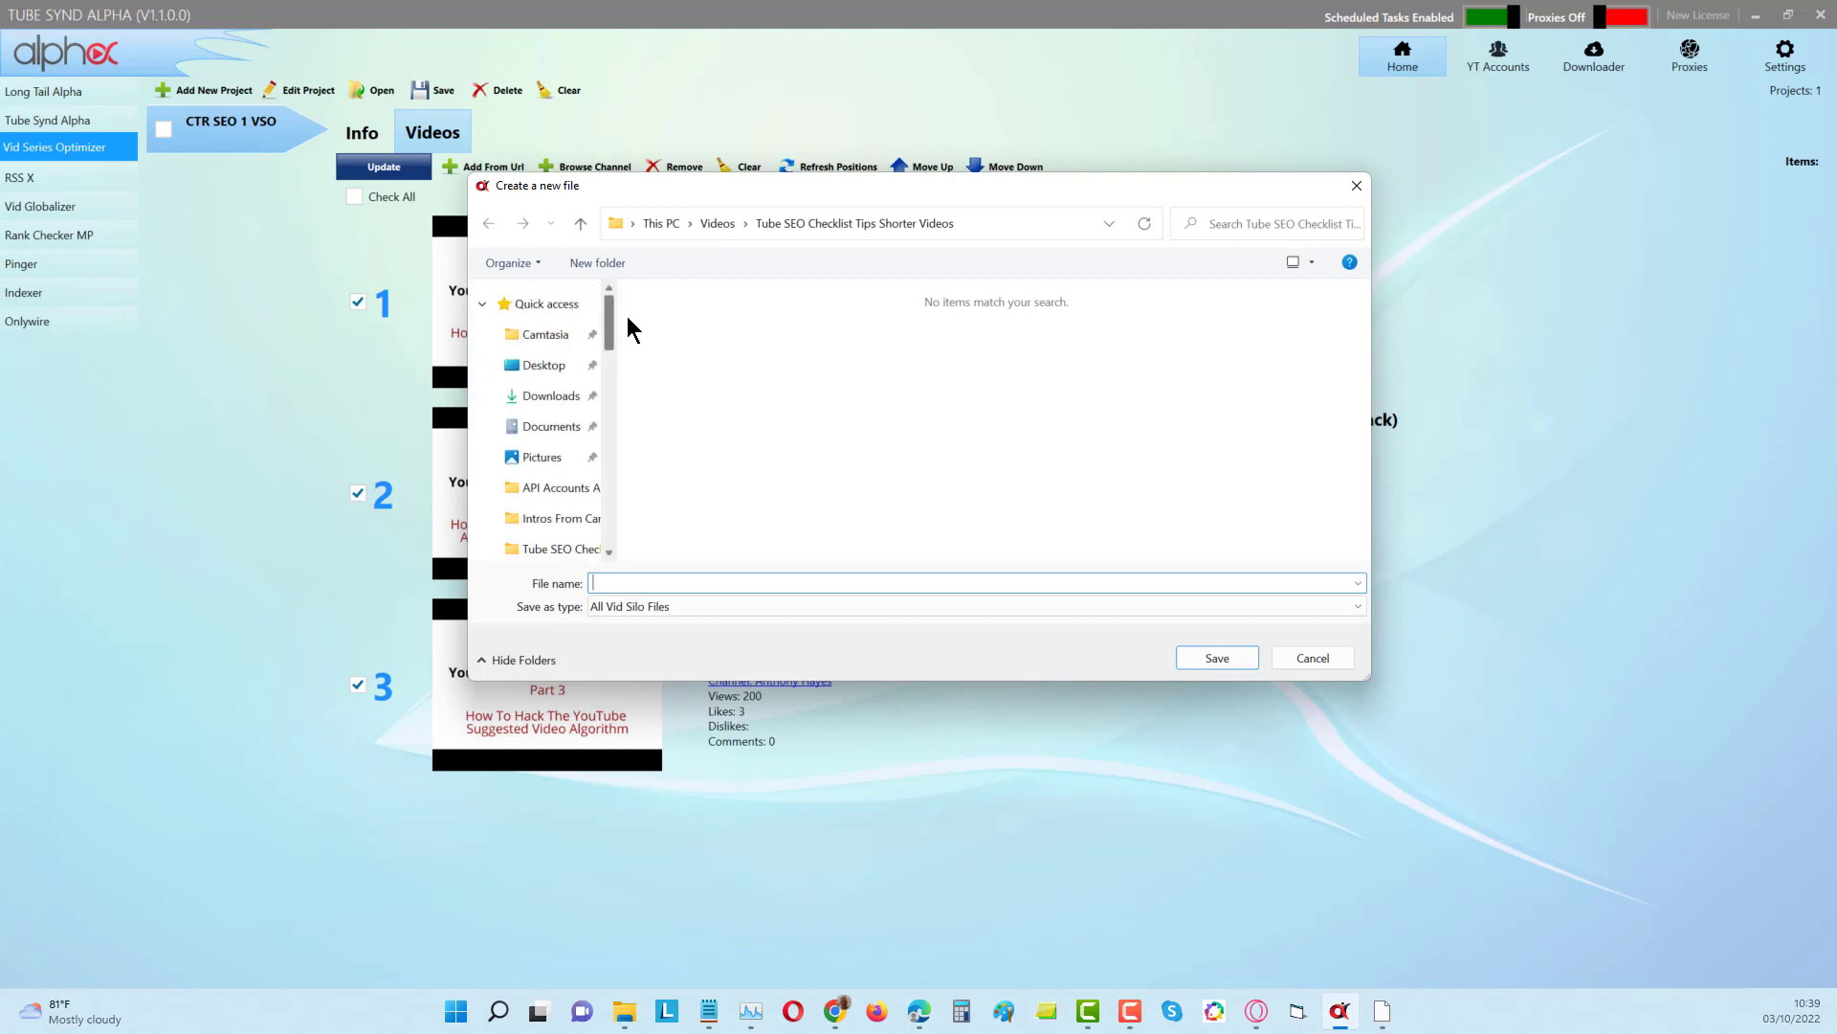
click(566, 426)
double_click(715, 335)
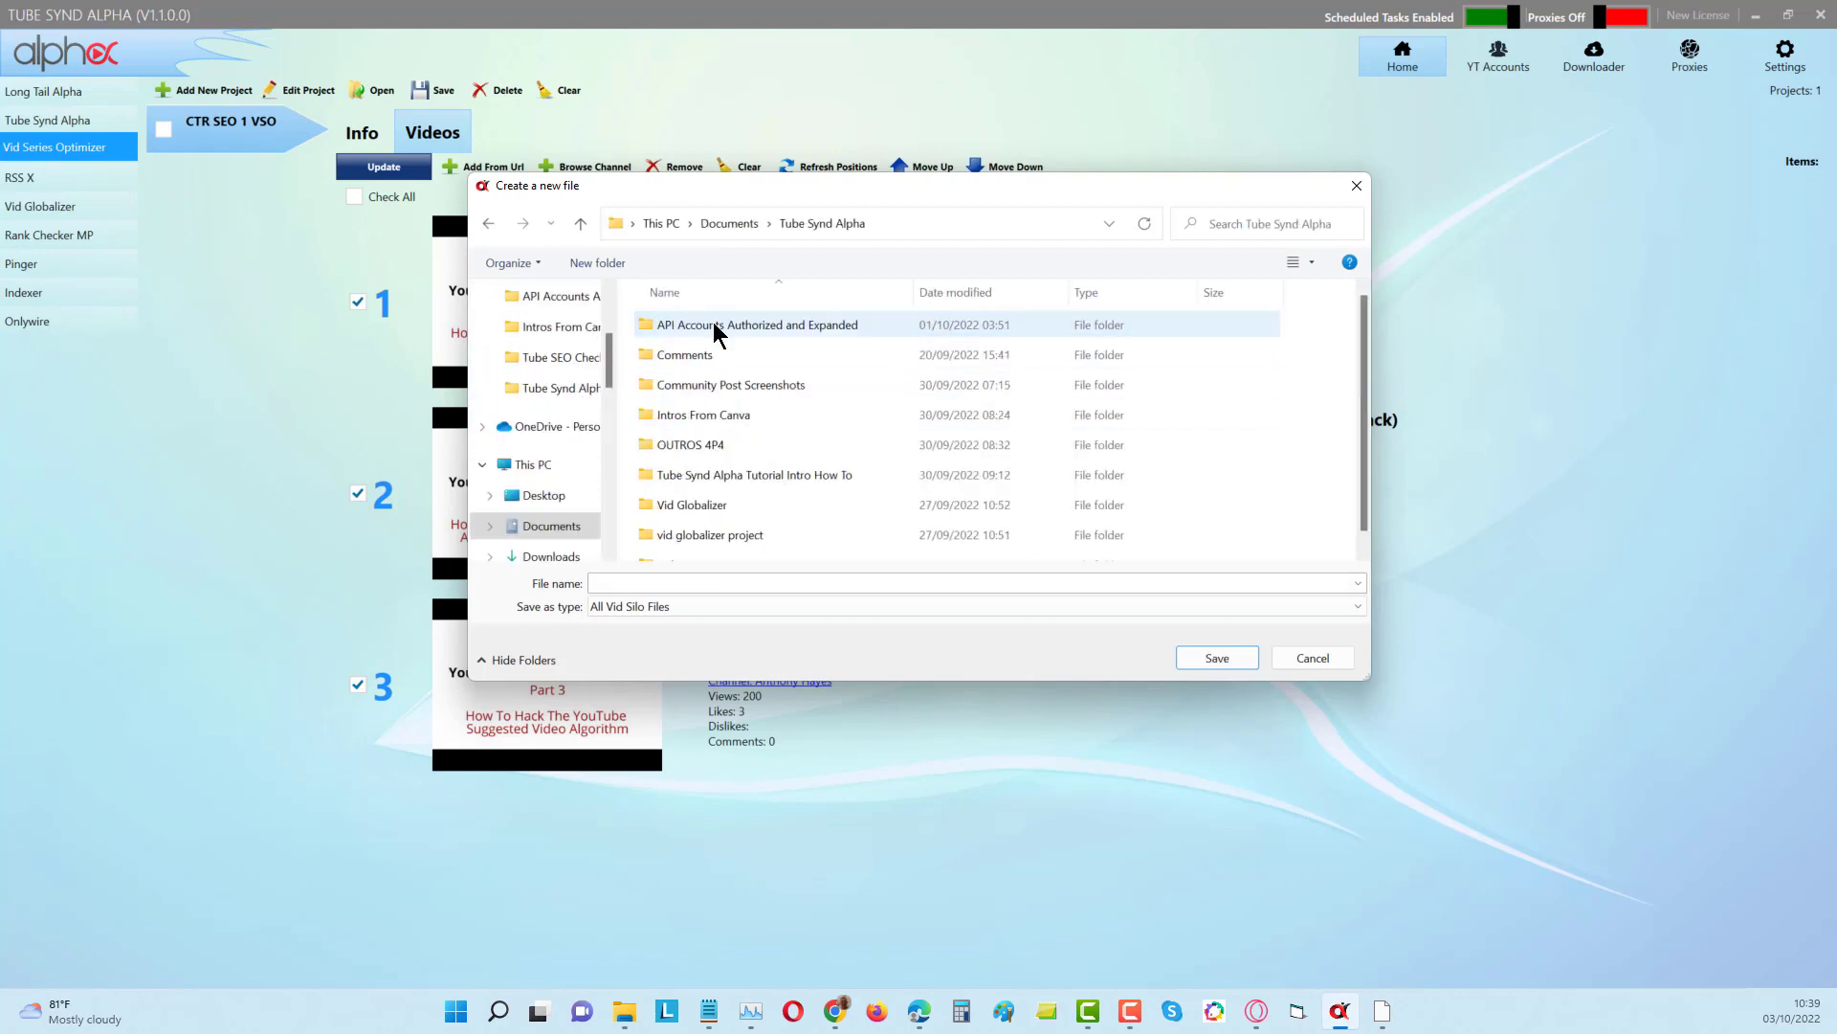
click(605, 263)
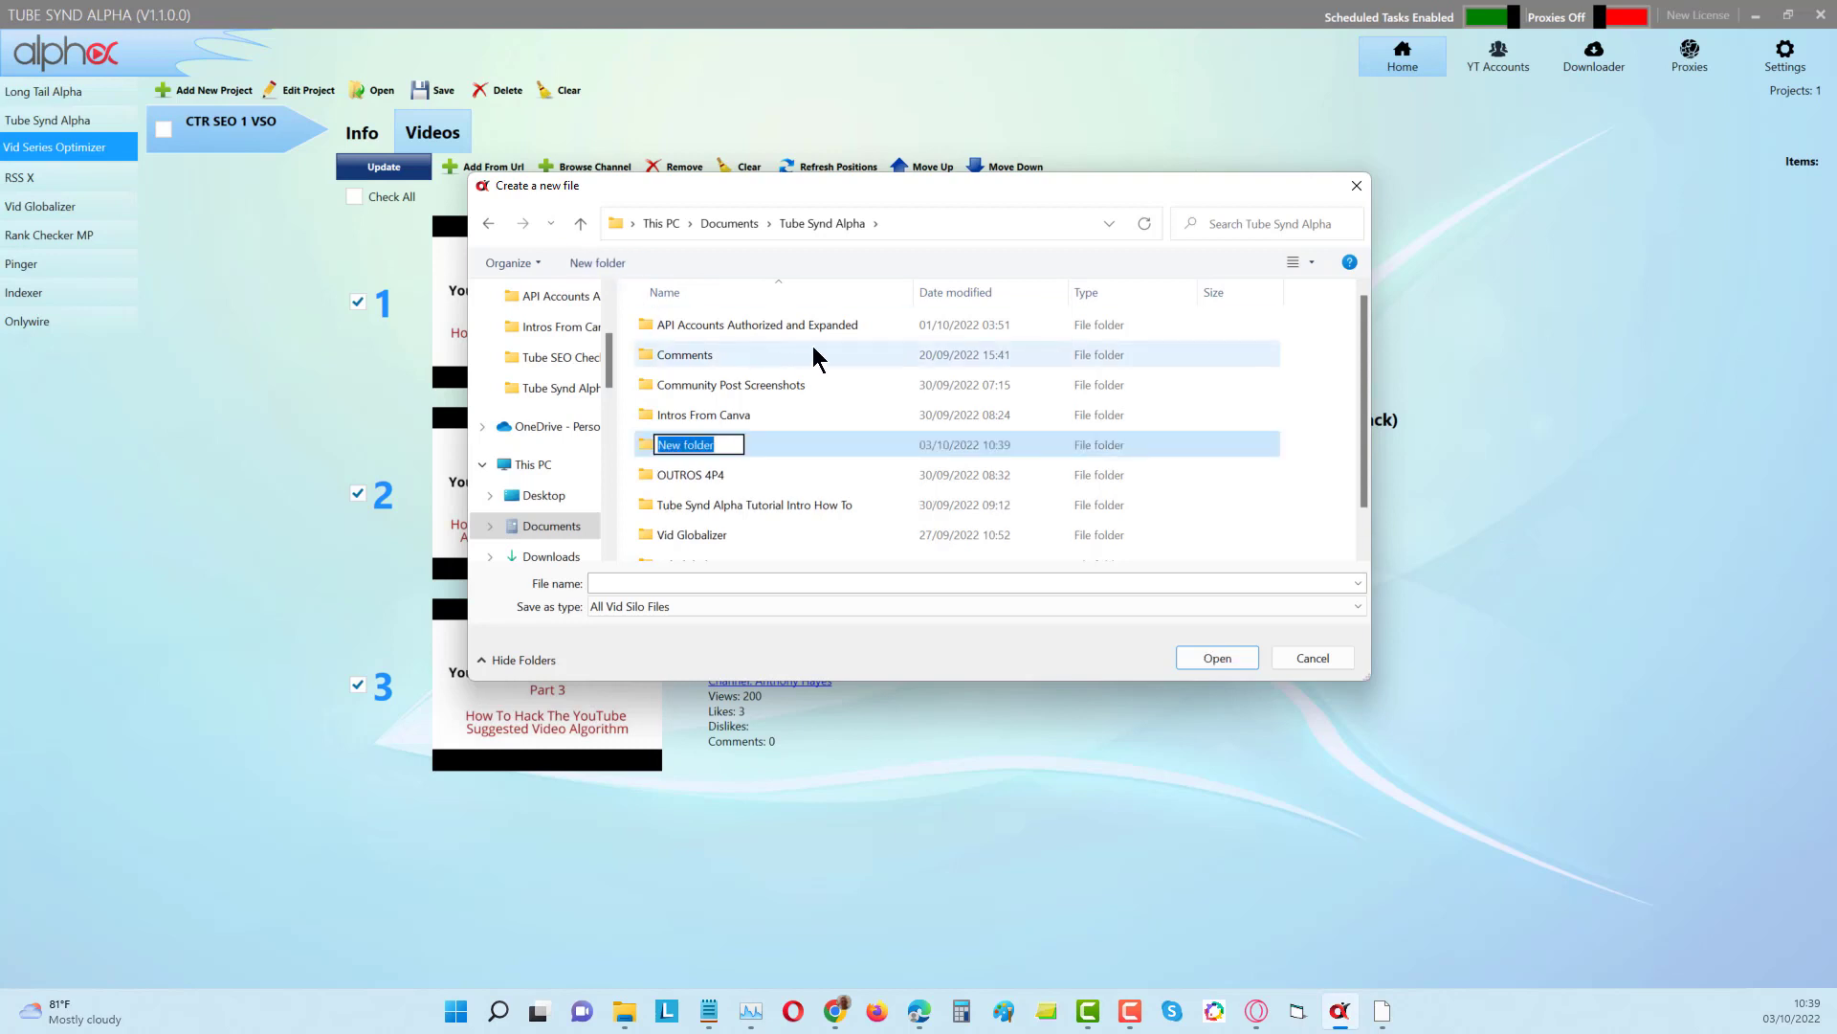
text(Vid Series campaigns)
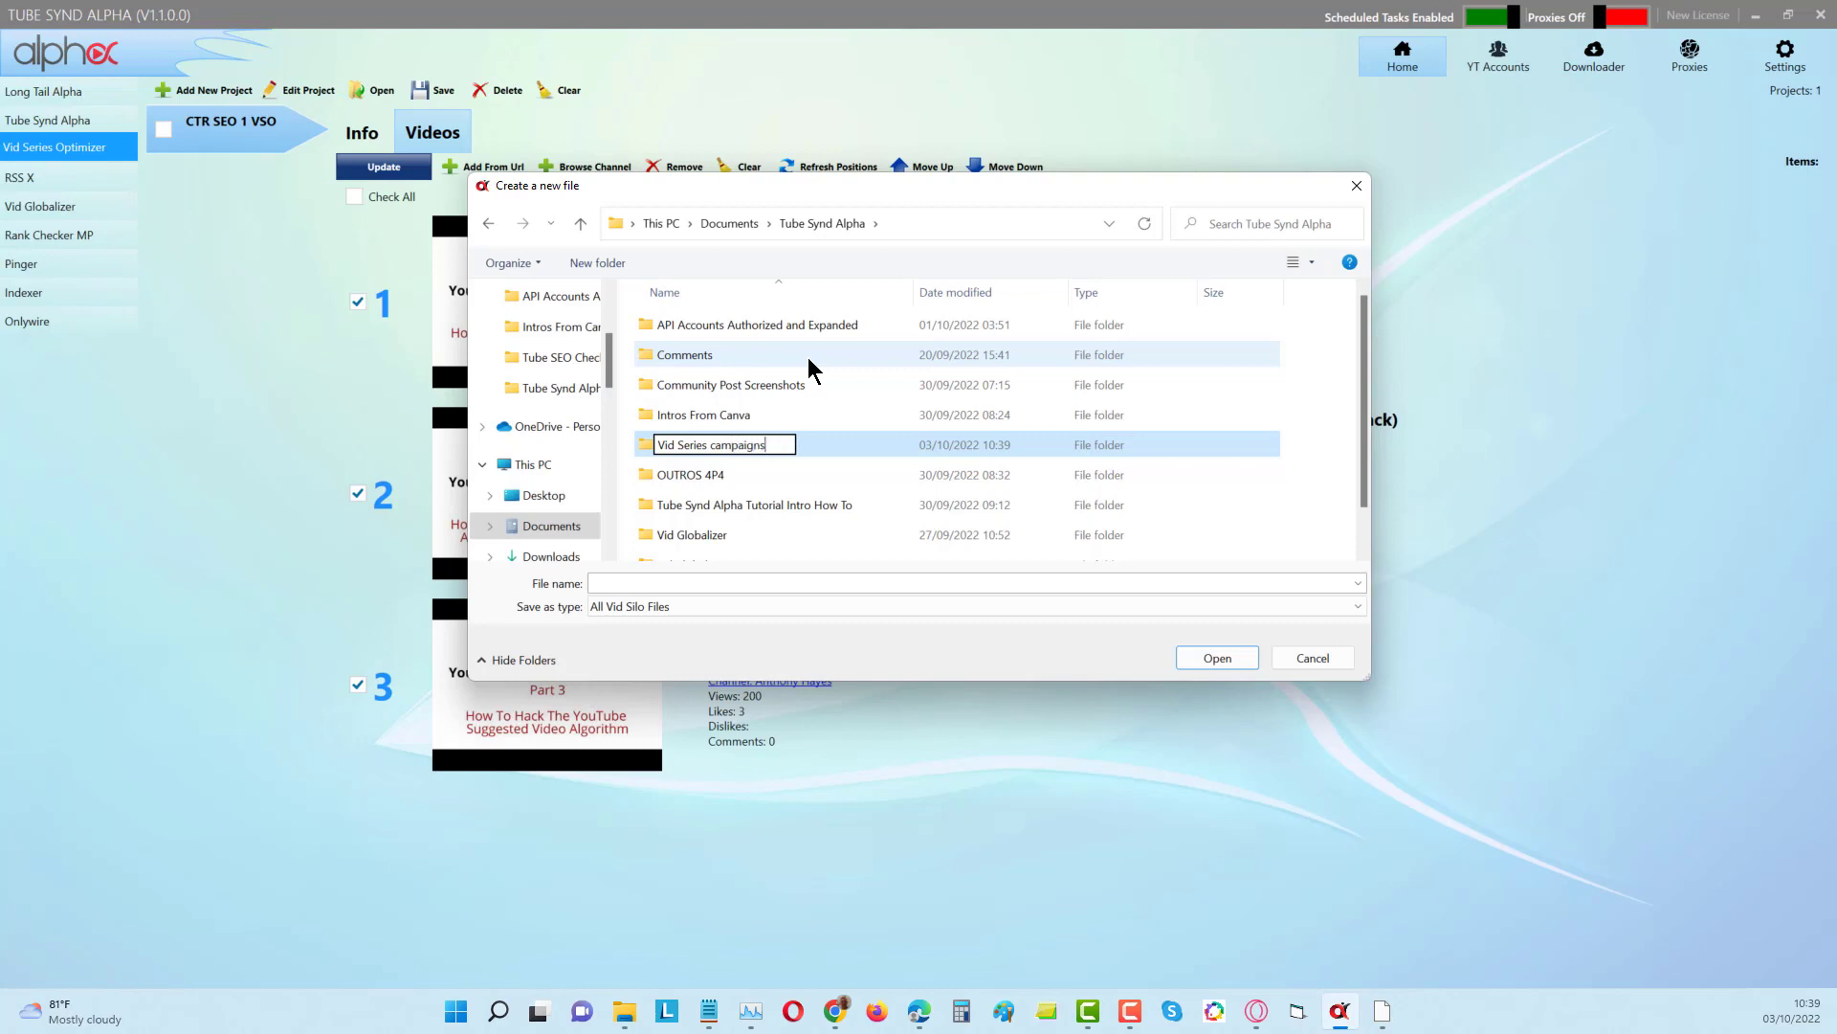
key(Return)
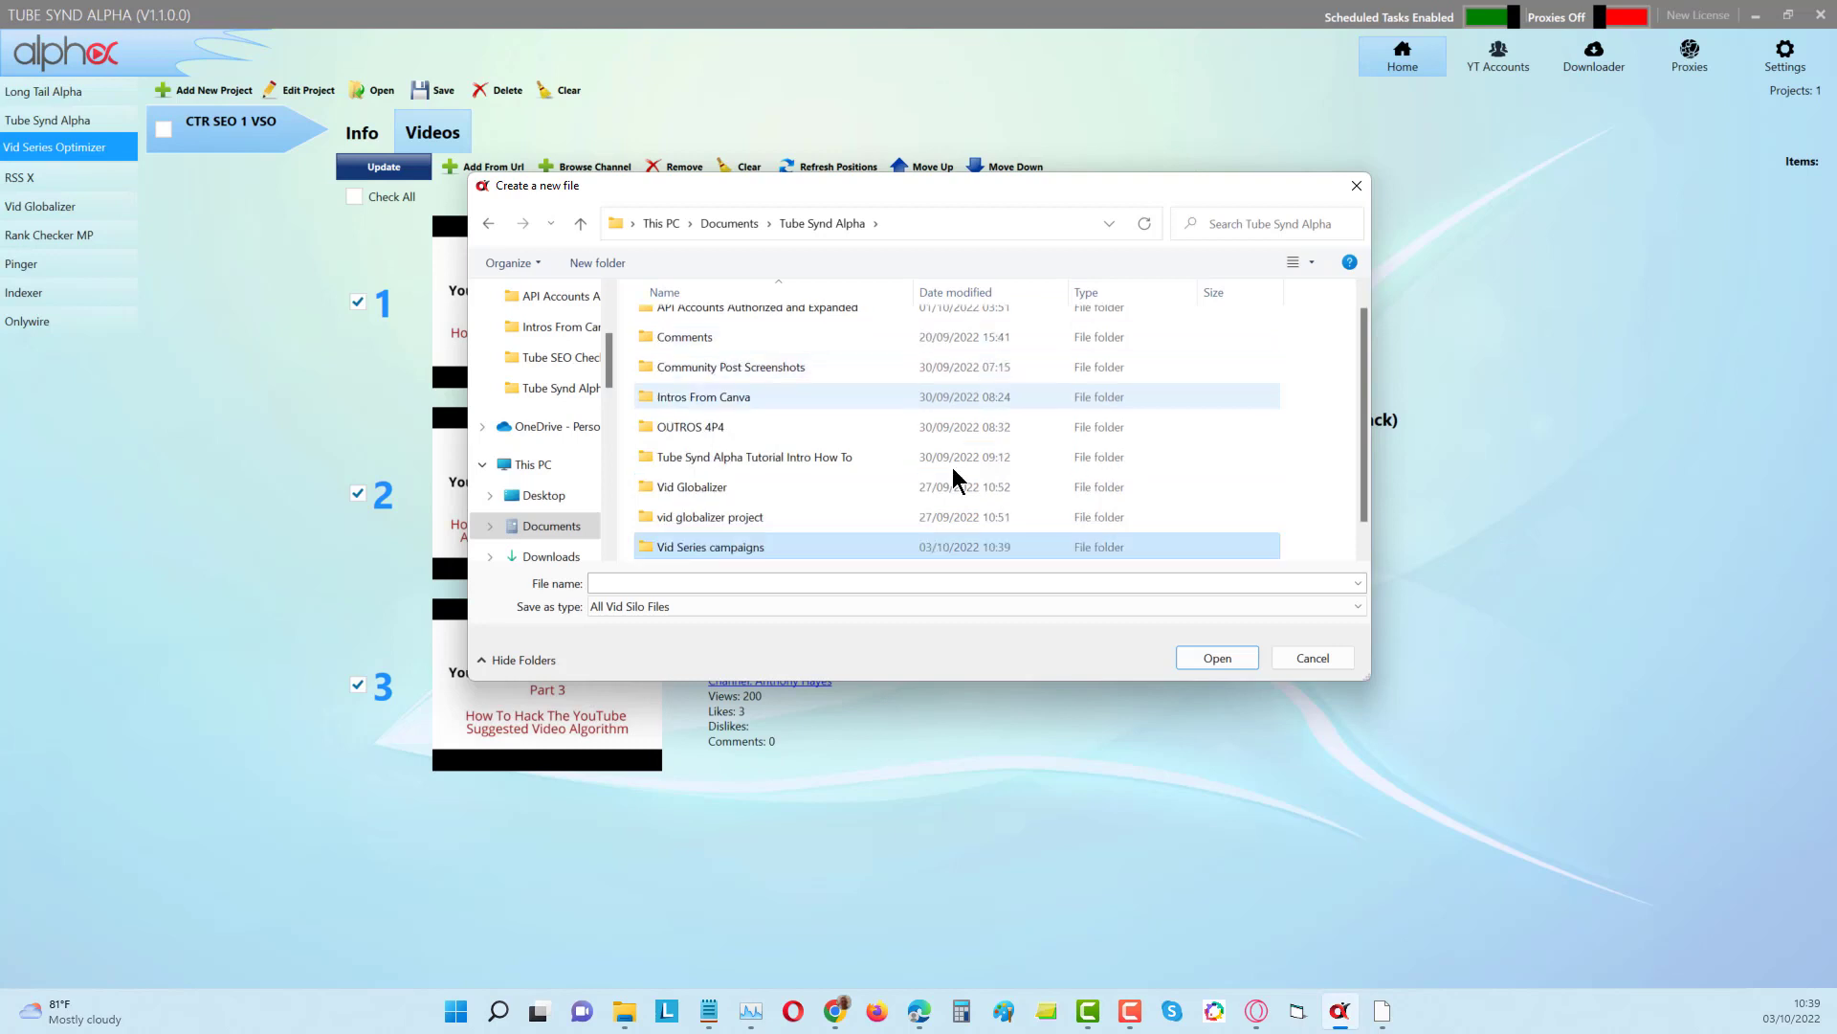
Save the project file under the name "youtube traffic hacks".
click(993, 582)
text(youtu)
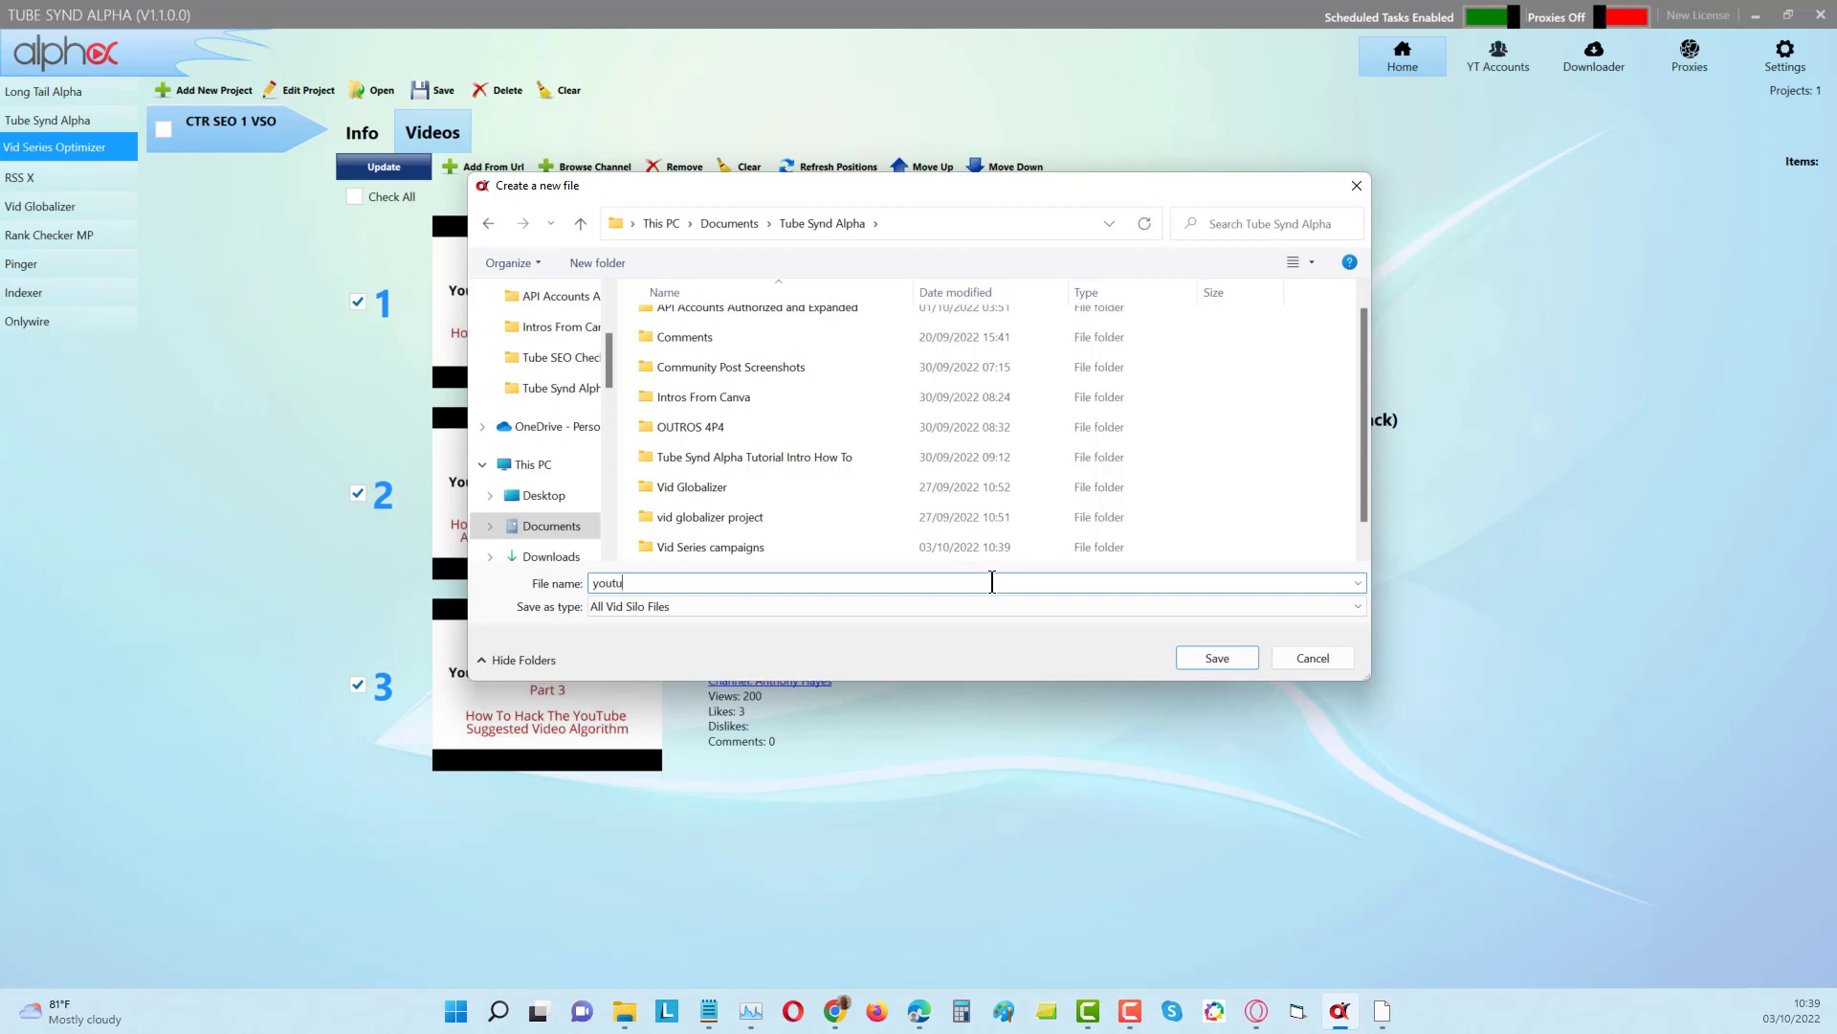
text(be traffic hacks)
key(Return)
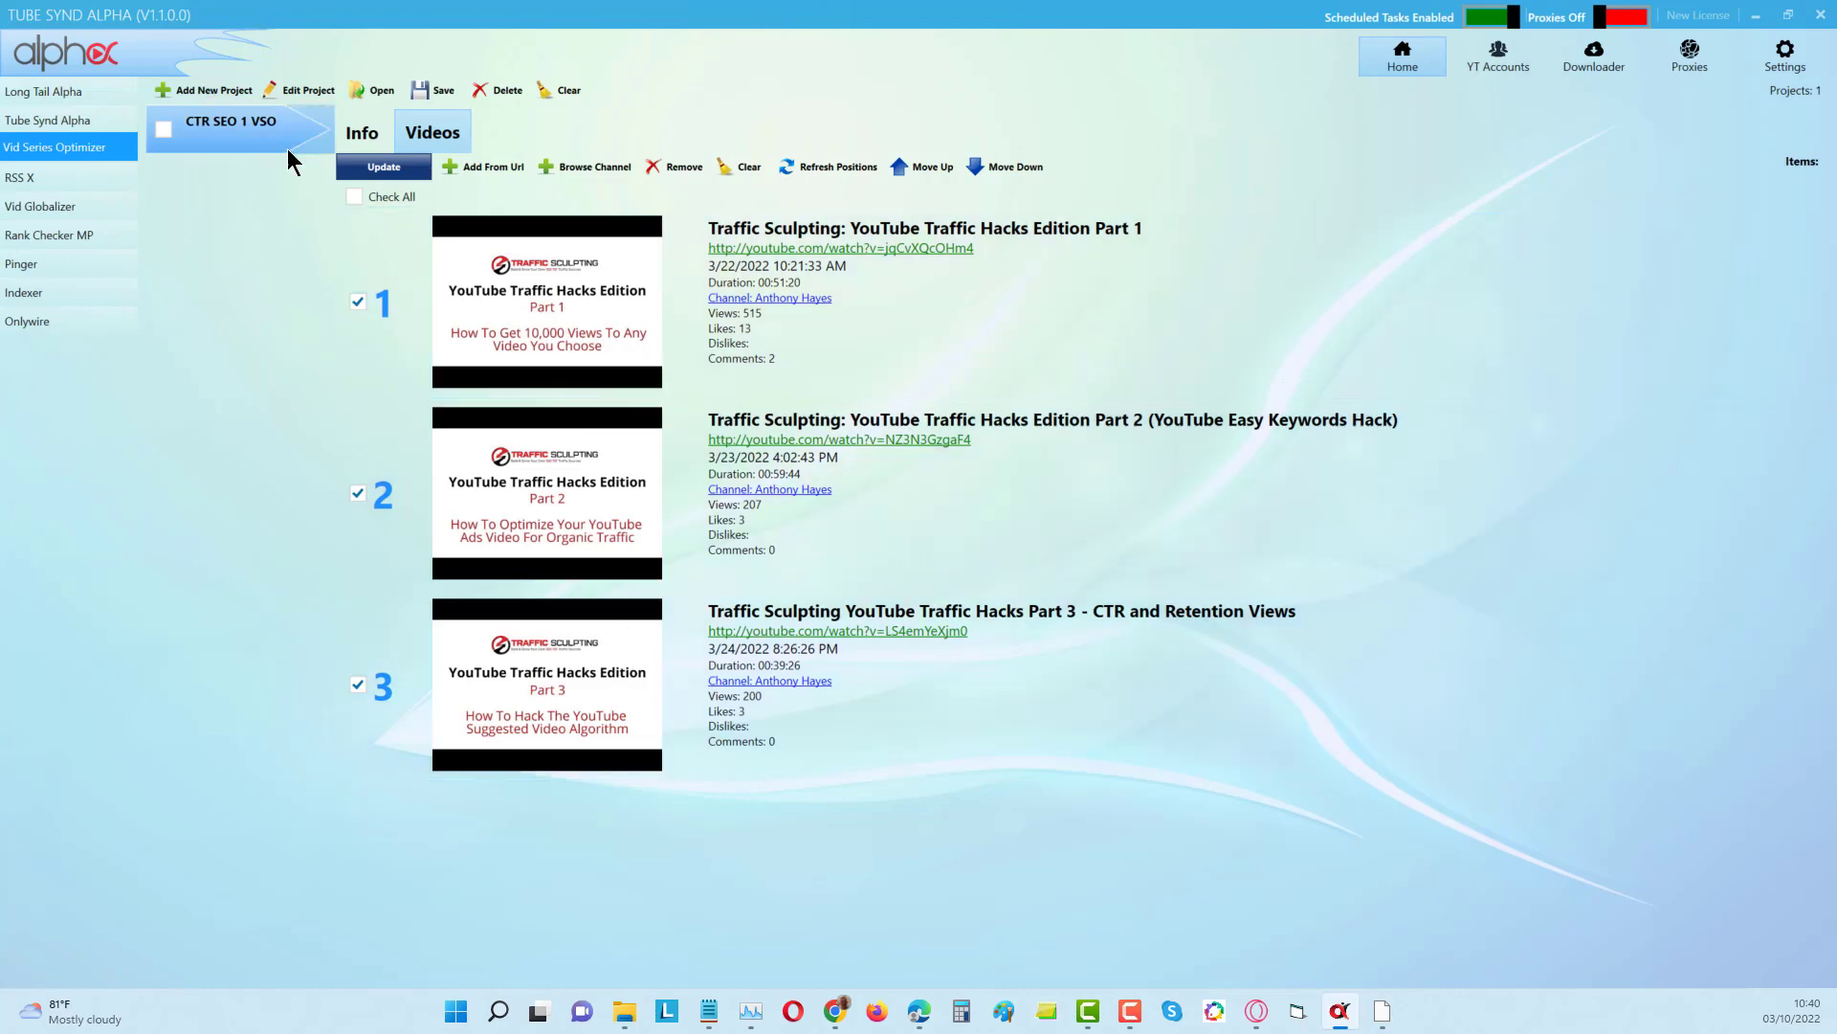
Start a new project named "YouTube SEO Tips" with the series name "5 YouTube SEO Tips You Should Be Using In 2022".
click(225, 93)
drag(899, 370, 779, 368)
click(707, 423)
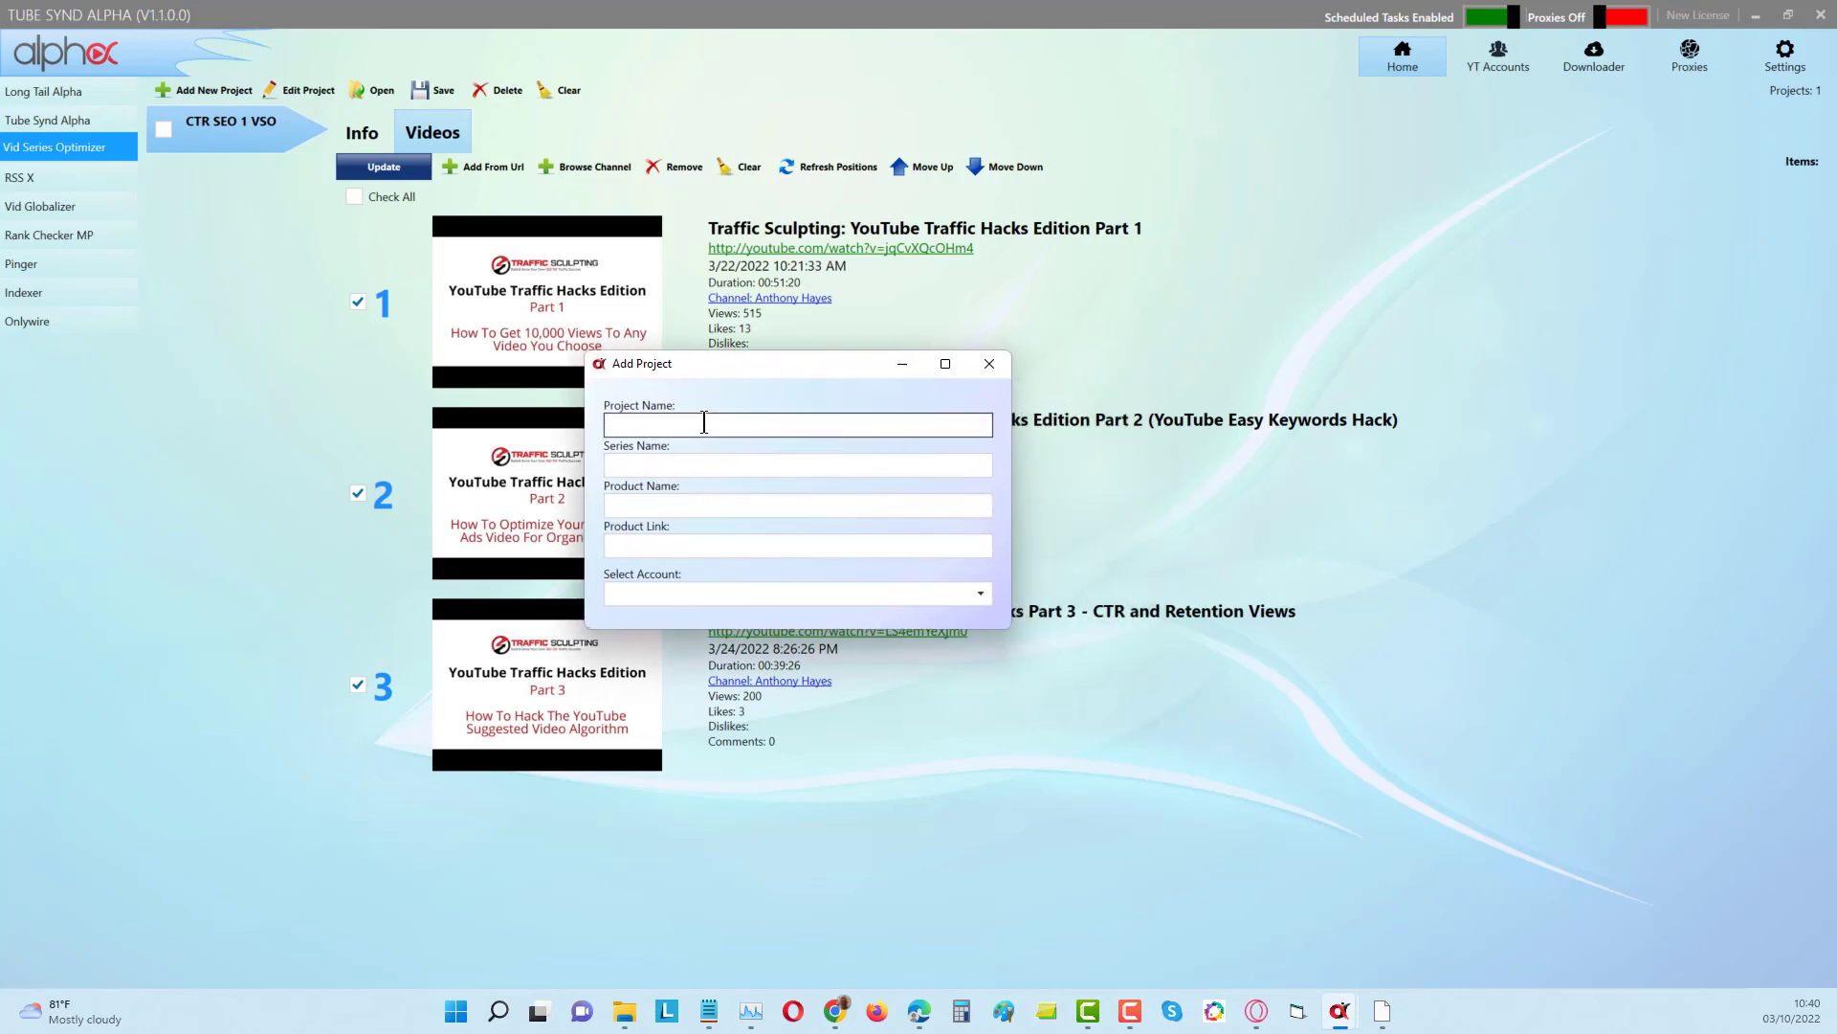
text(YouTube SEO Tips)
click(651, 468)
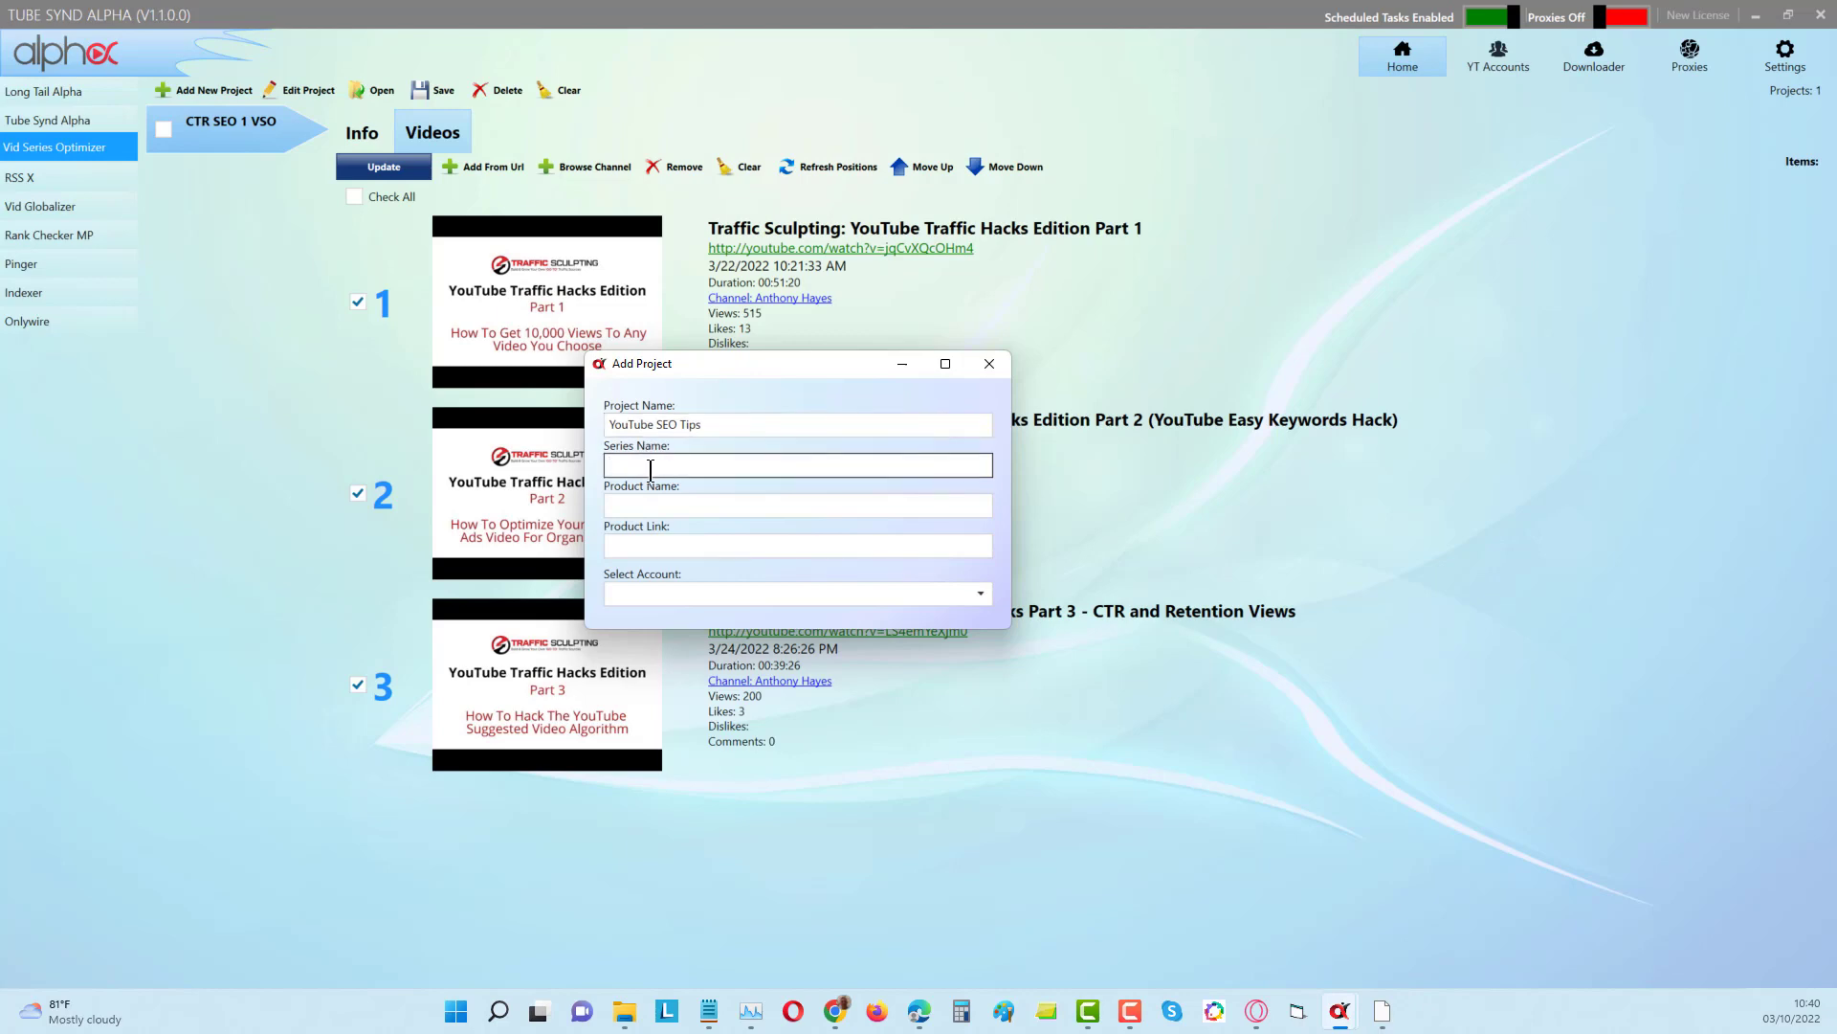
text(YouTu)
text(be SEO Tips)
text(5)
click(770, 464)
text(You Should Be Using In 2022)
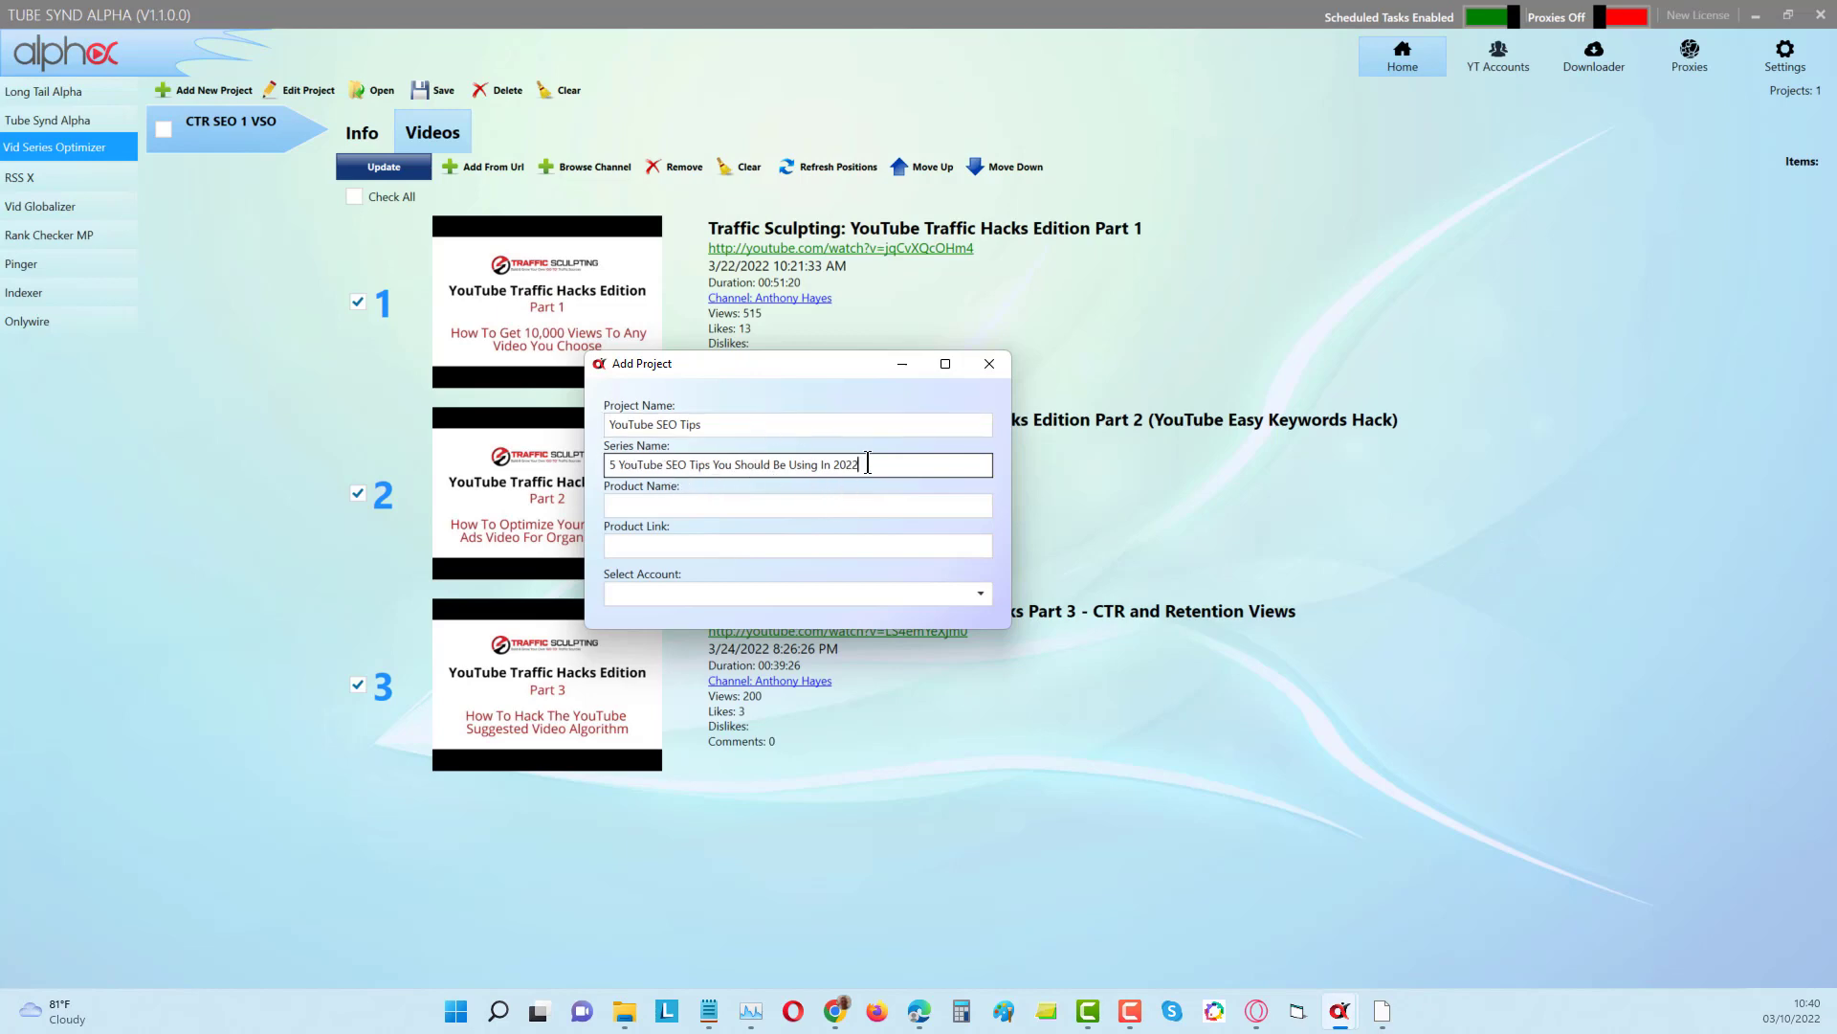
Set the new project's product name to "YouTube SEO Checklist" and paste the copied checklist URL as the product link.
click(746, 504)
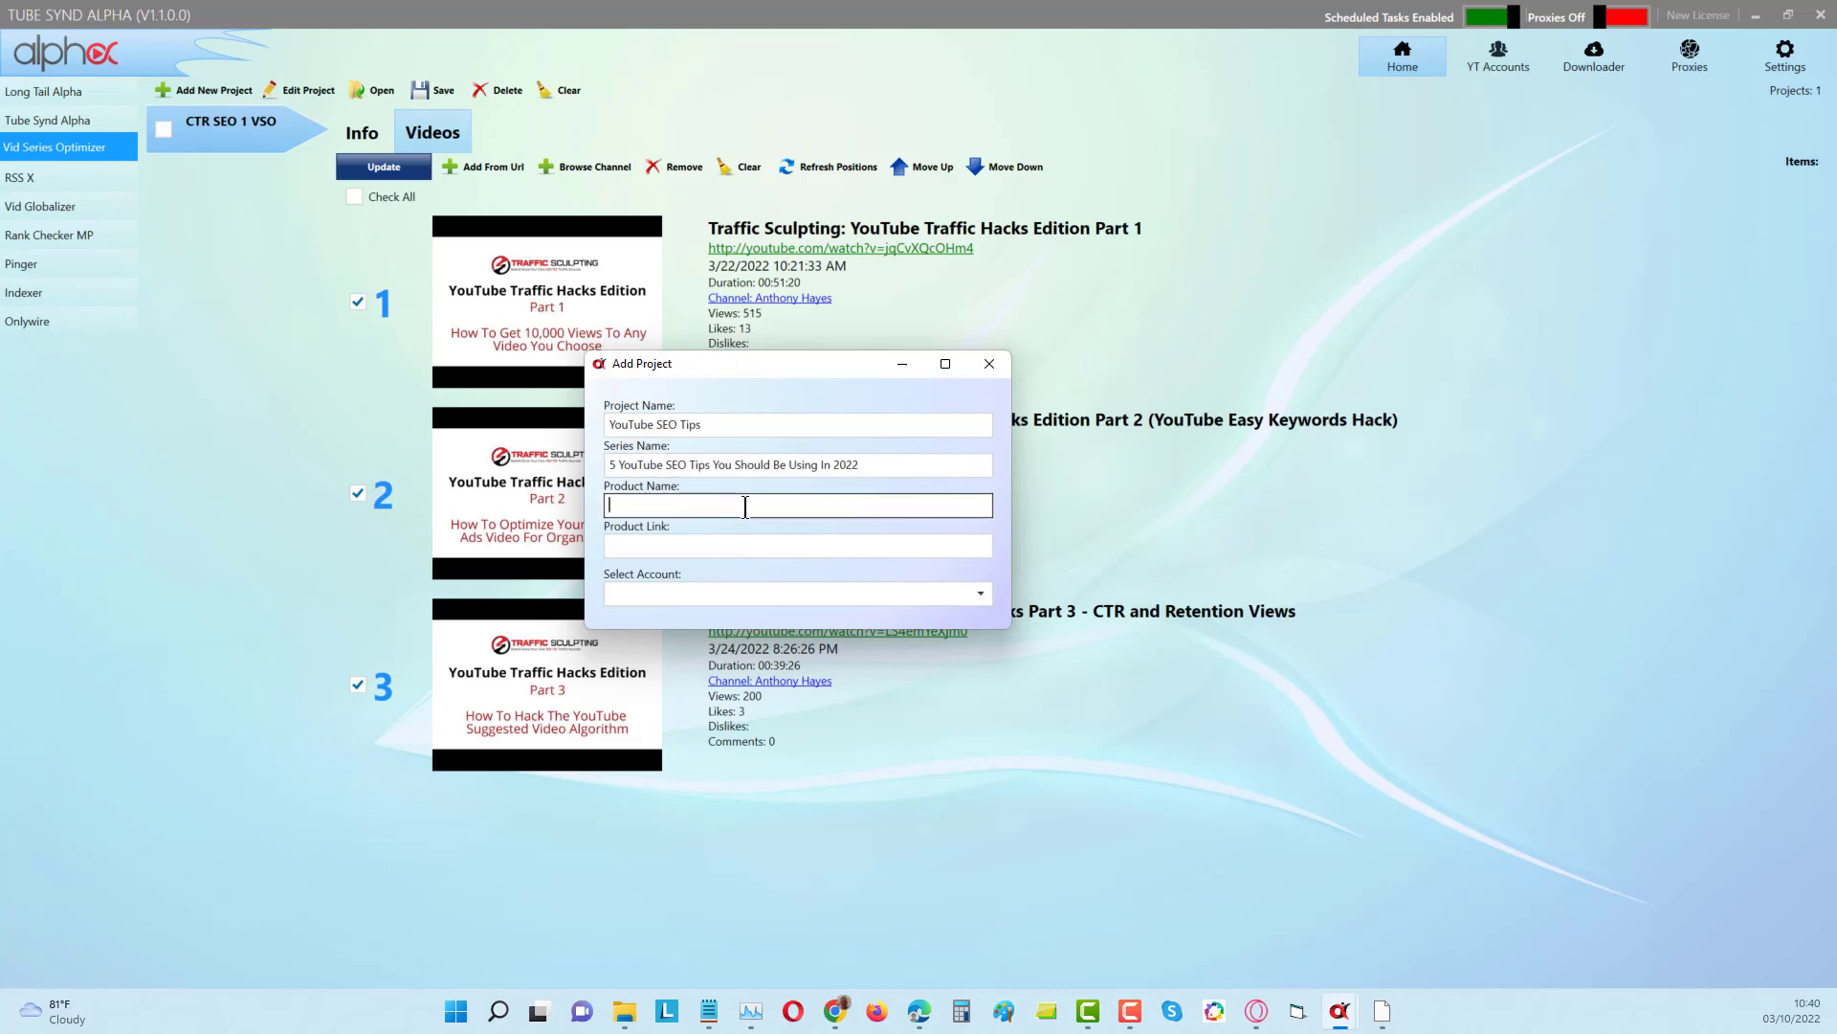
text(YouTube SEO Checklist)
click(706, 544)
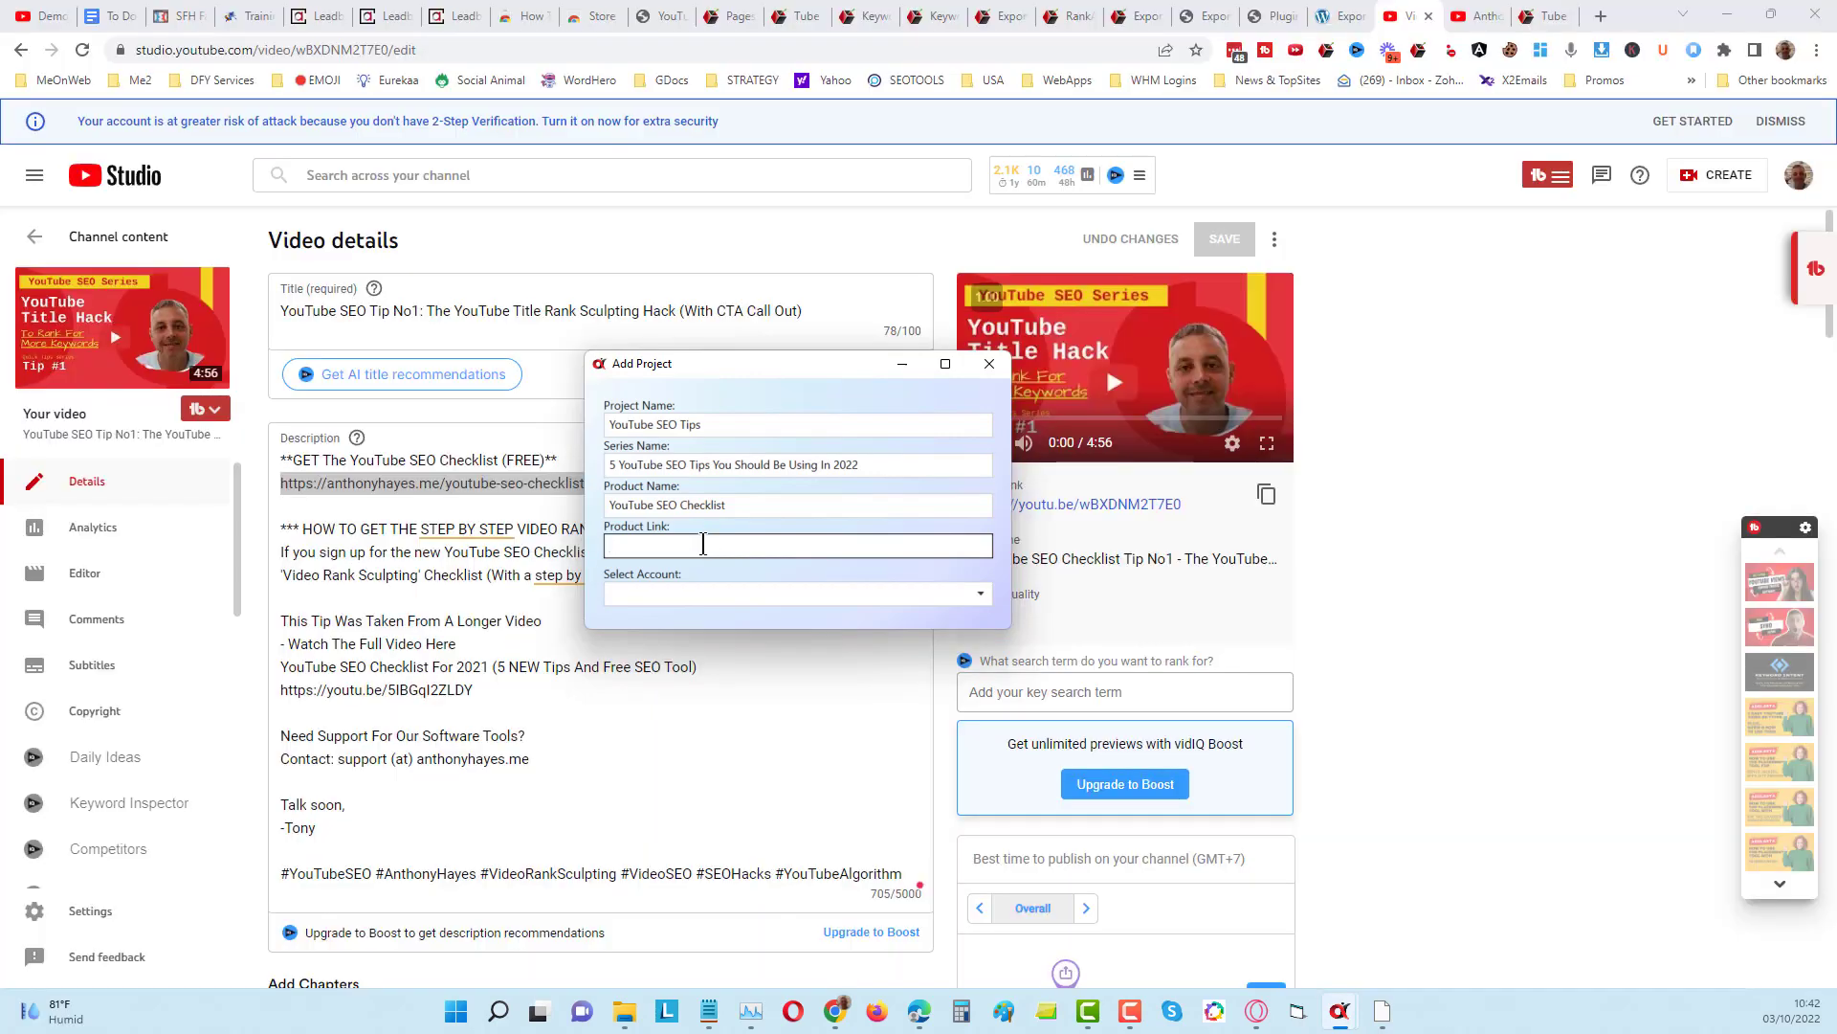
right_click(708, 545)
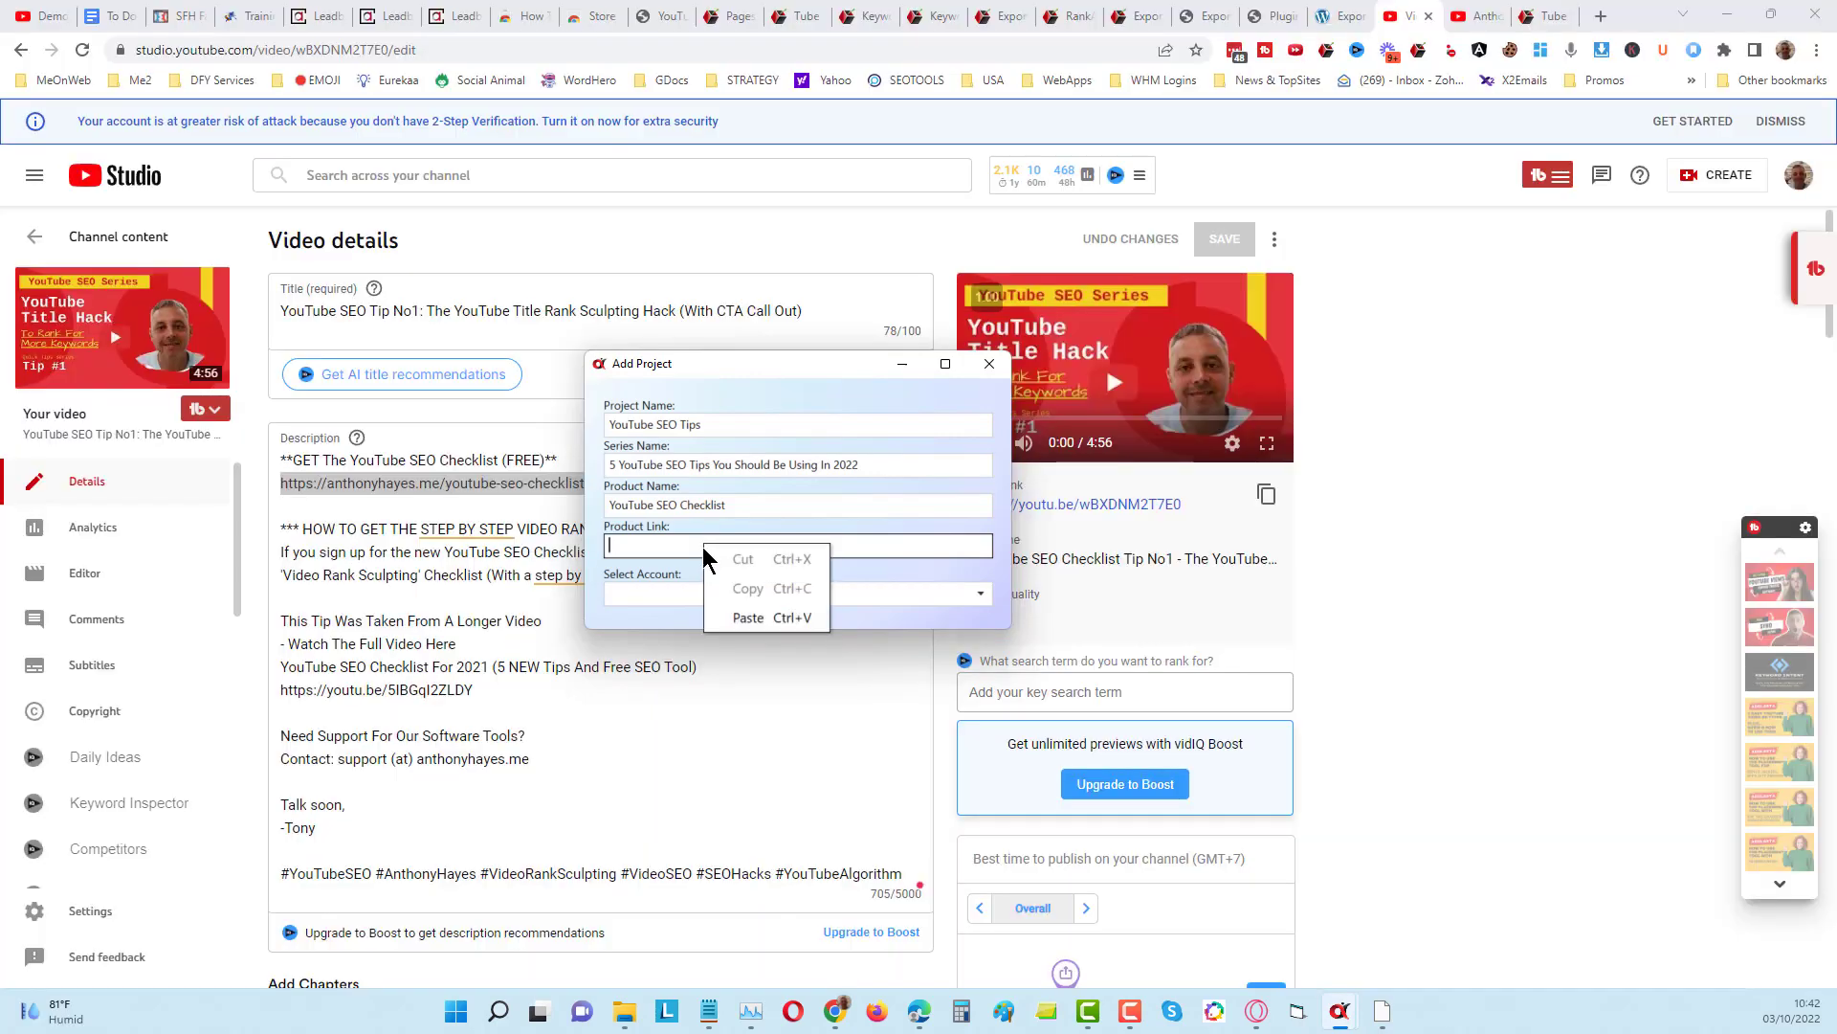
click(755, 619)
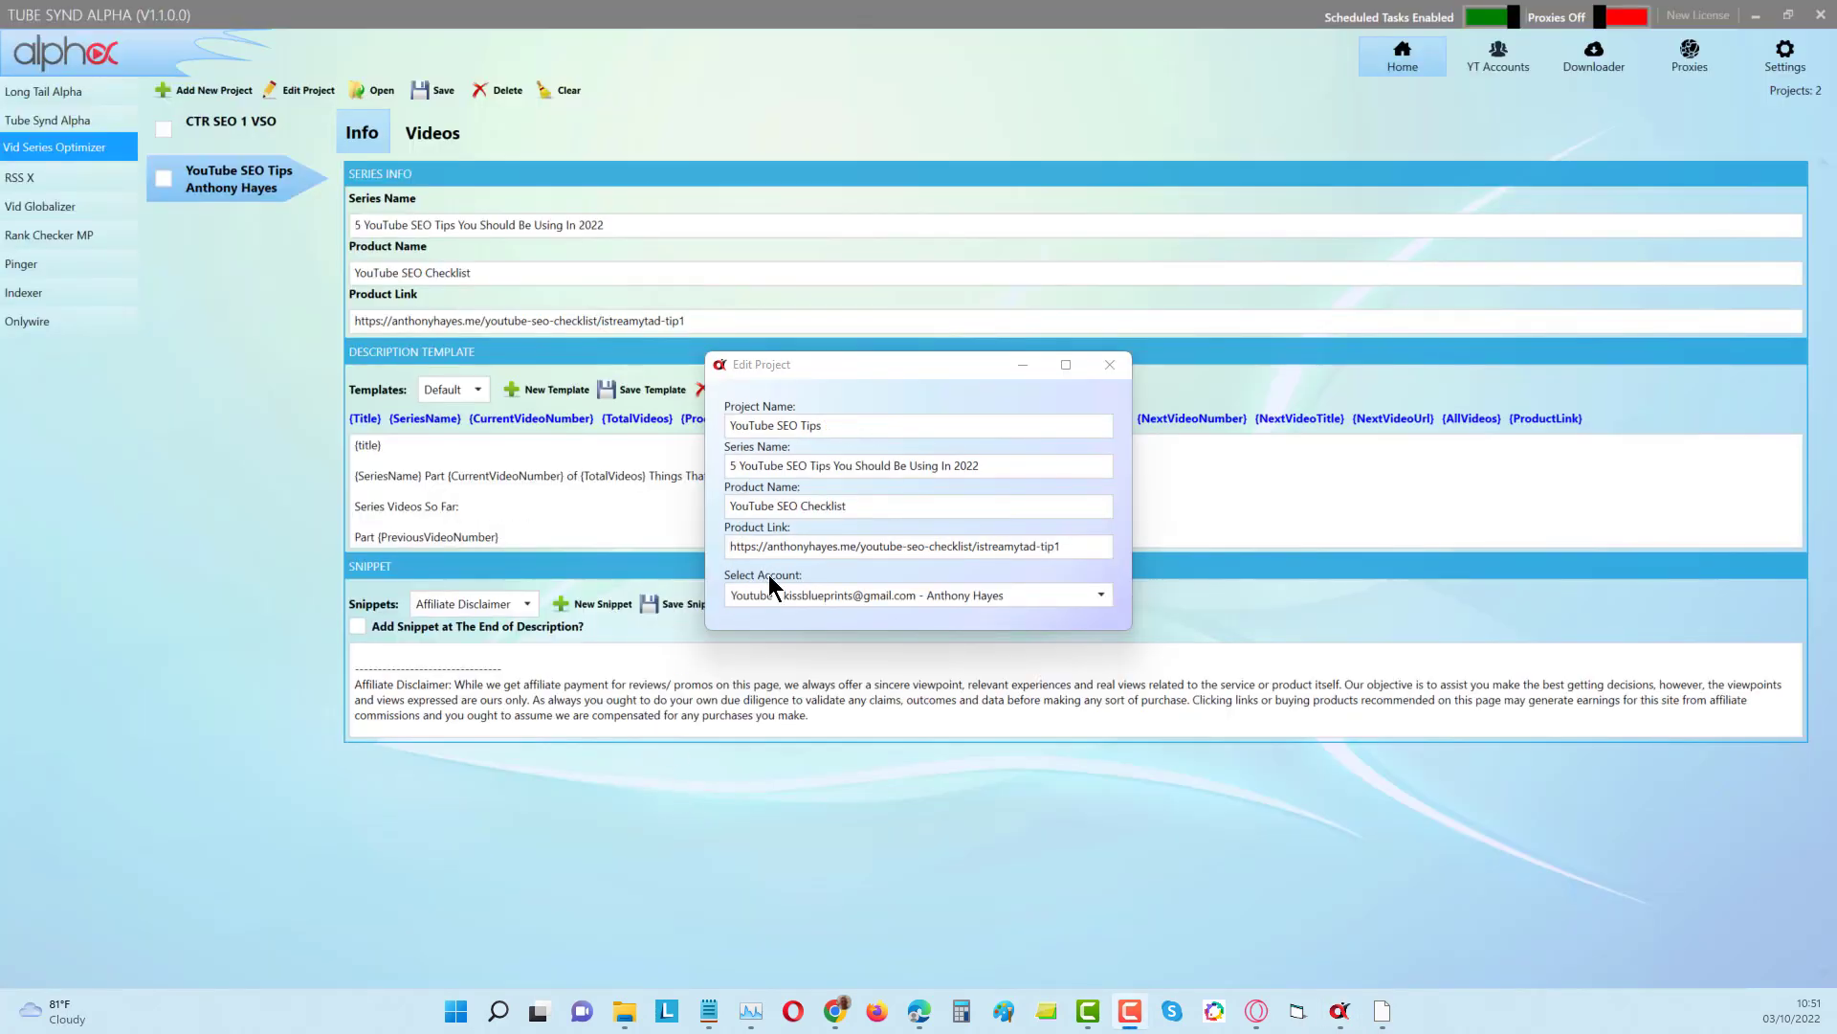
Choose the main YouTube channel account for the YouTube SEO Tips project and save the project settings.
click(788, 587)
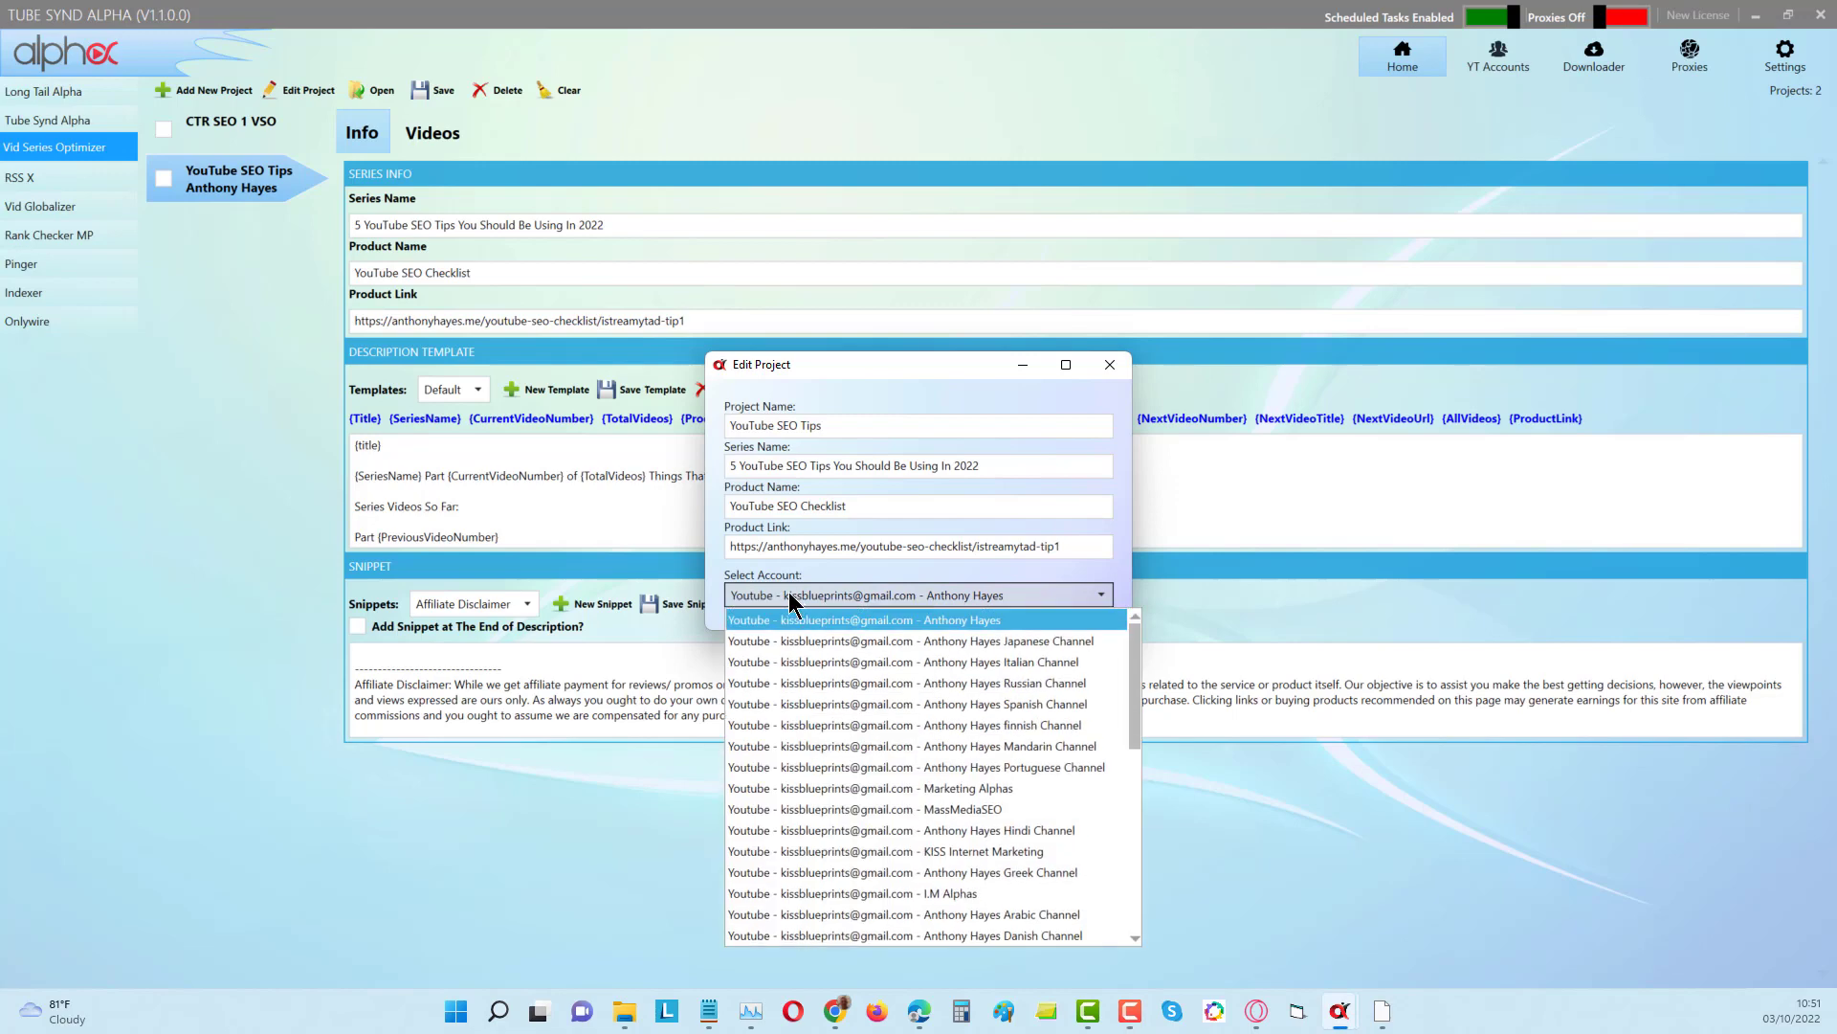
click(793, 619)
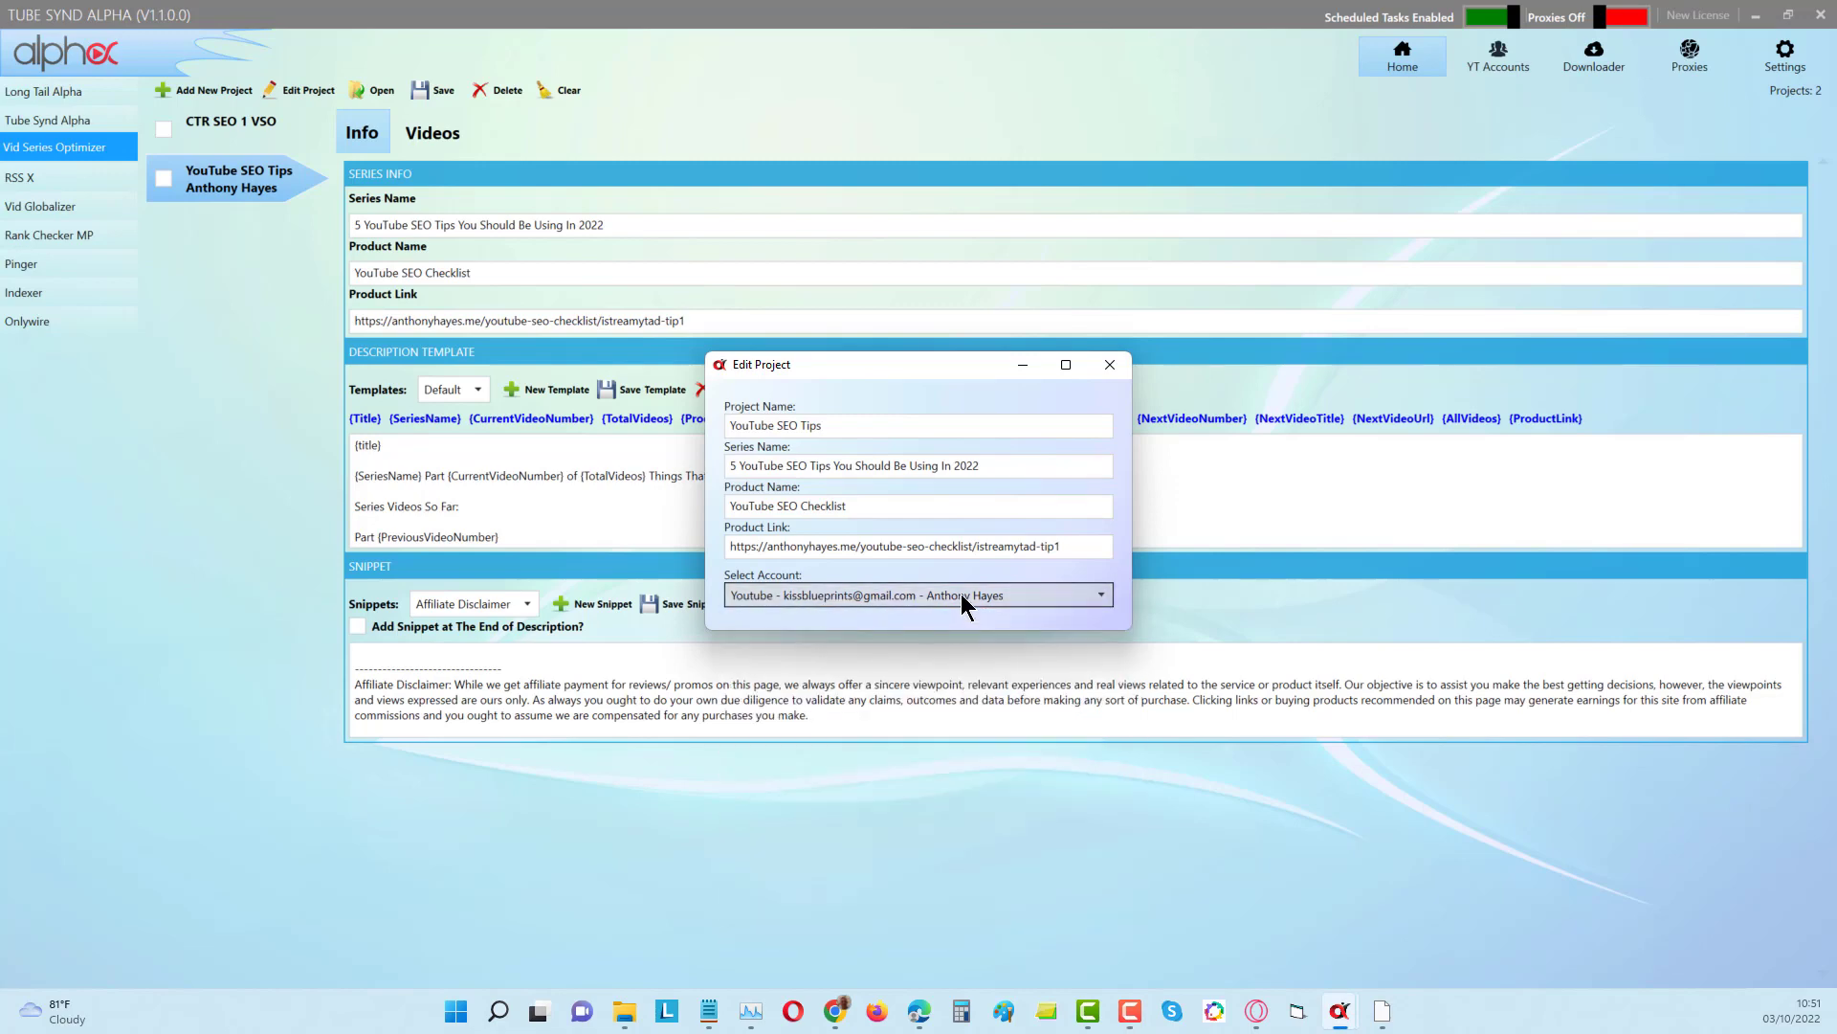
drag(939, 630, 938, 681)
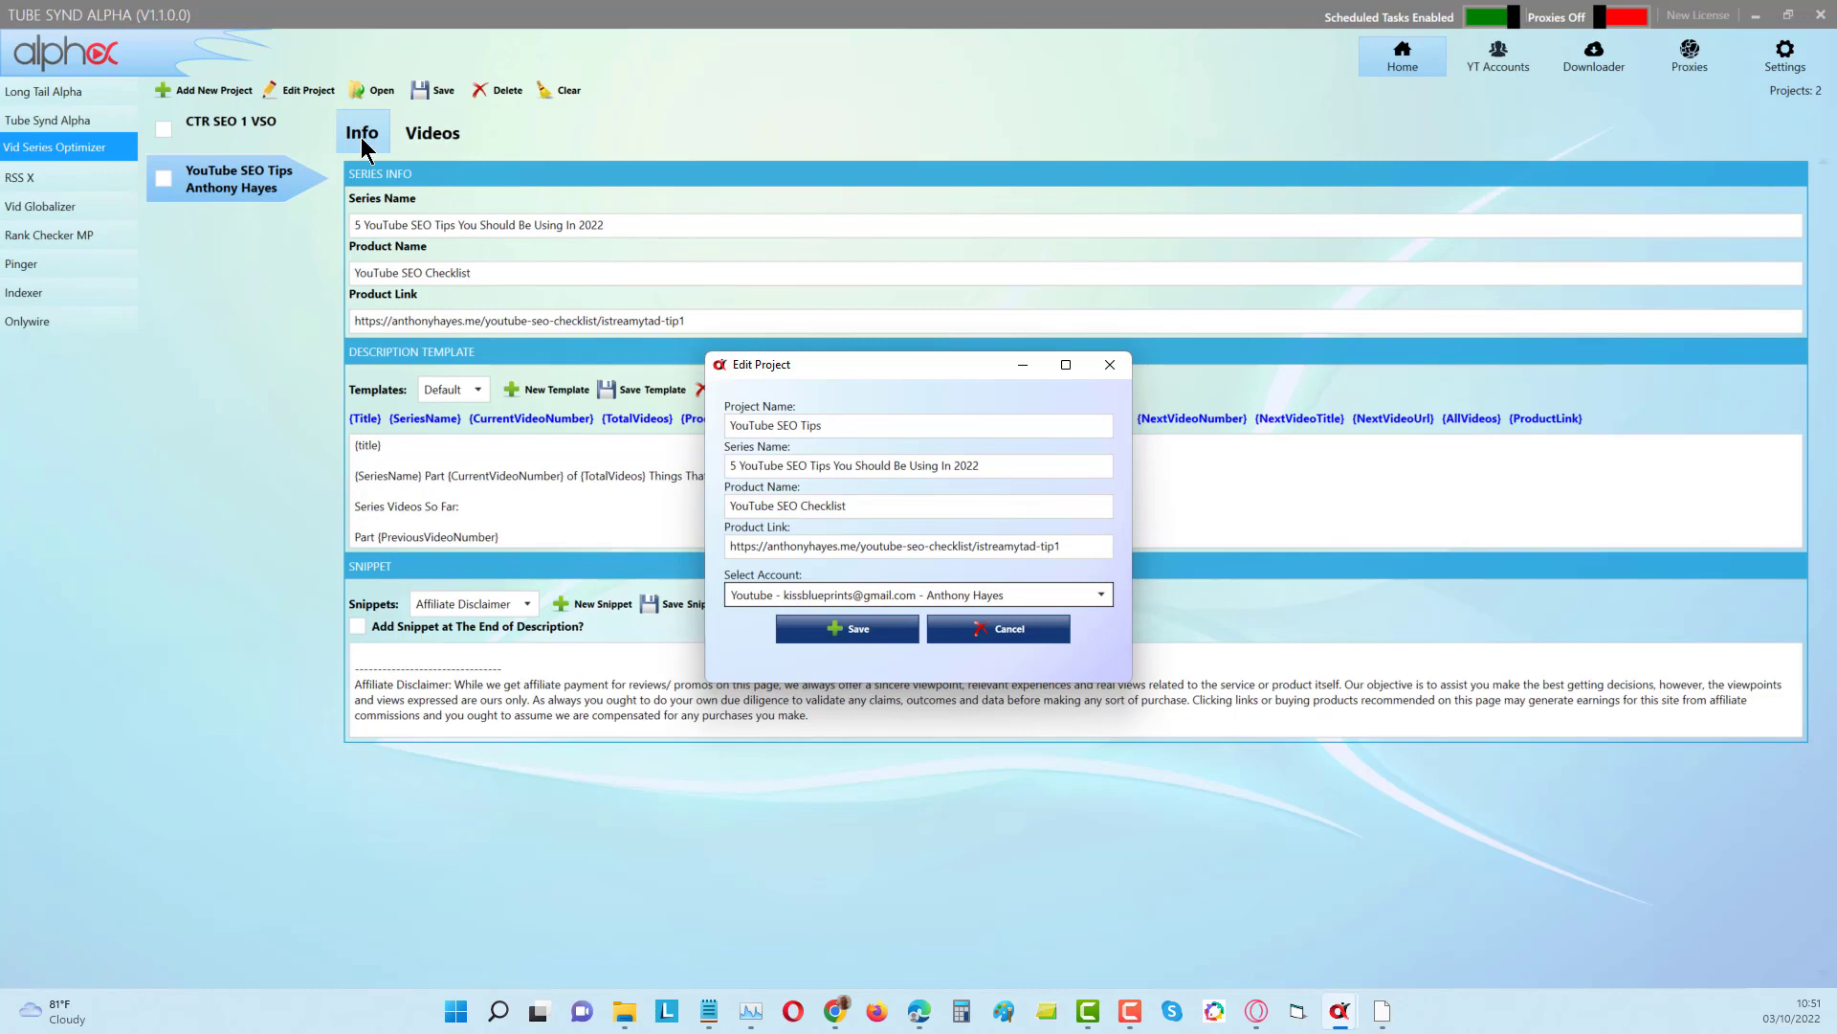
click(851, 628)
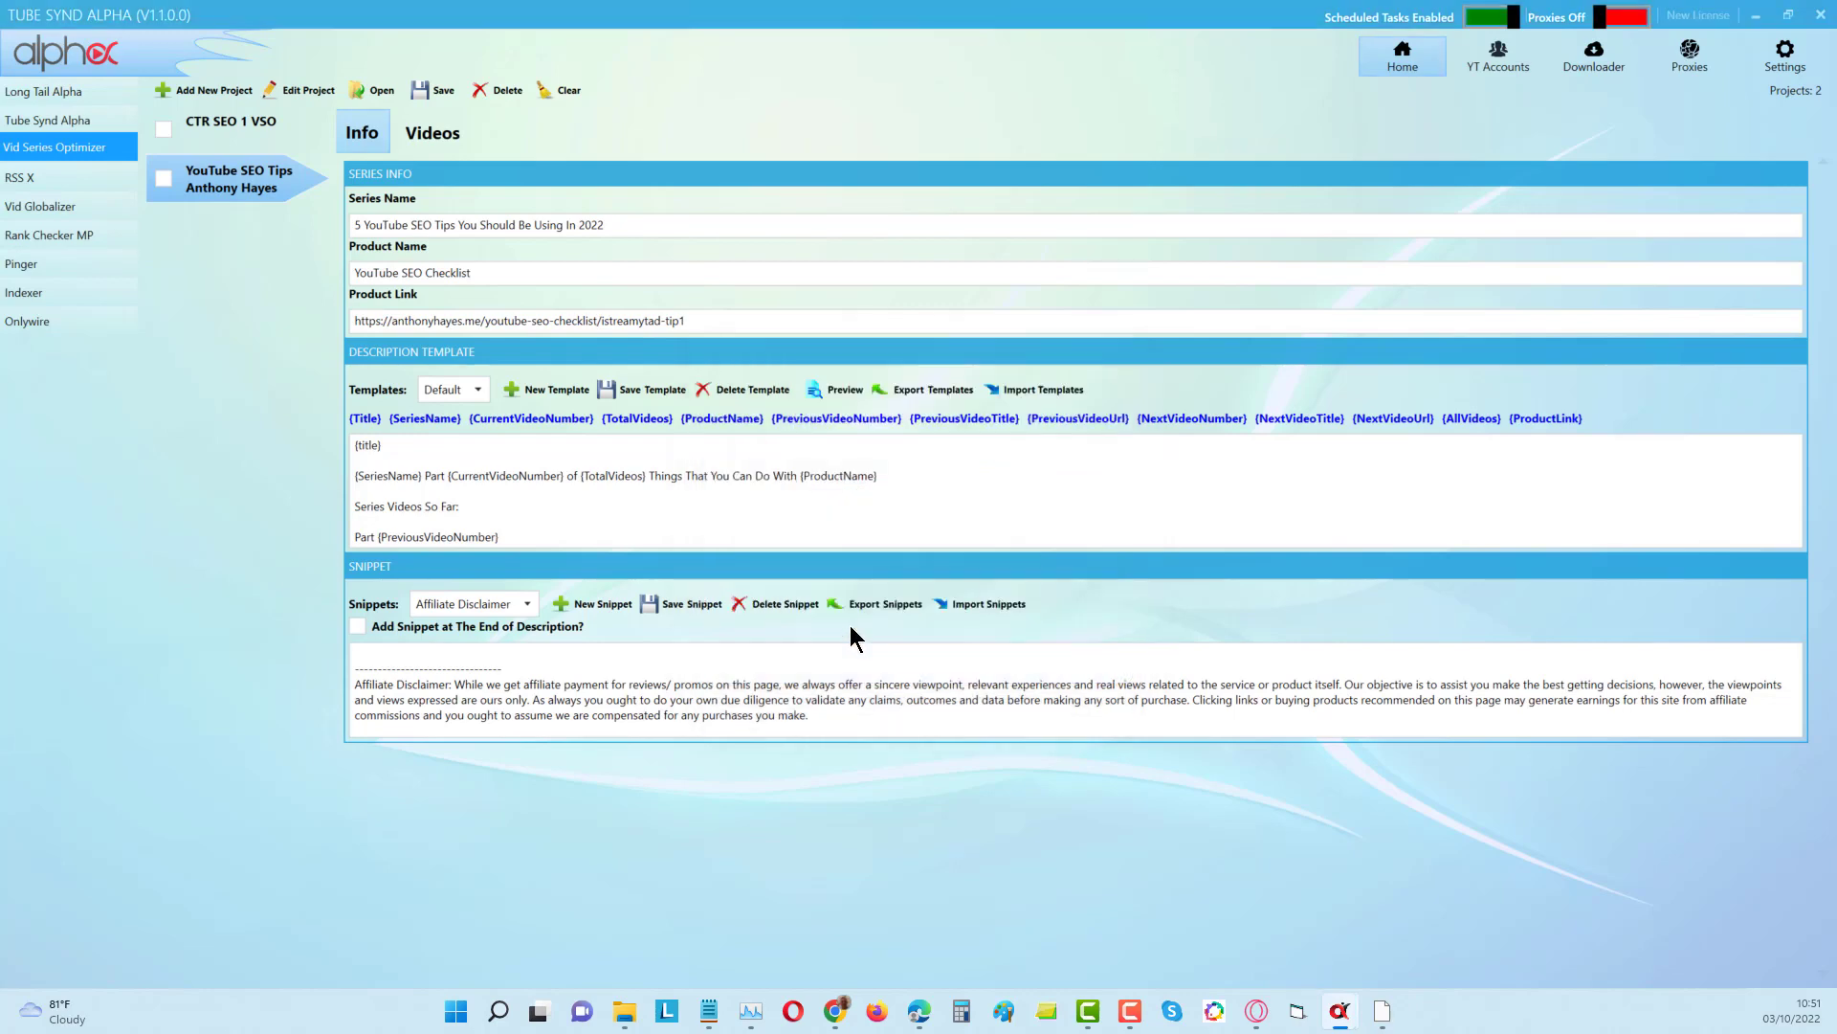
Browse the channel's videos for the YouTube SEO Tips project and search them for "youtube seo tips", showing the results full screen.
click(438, 138)
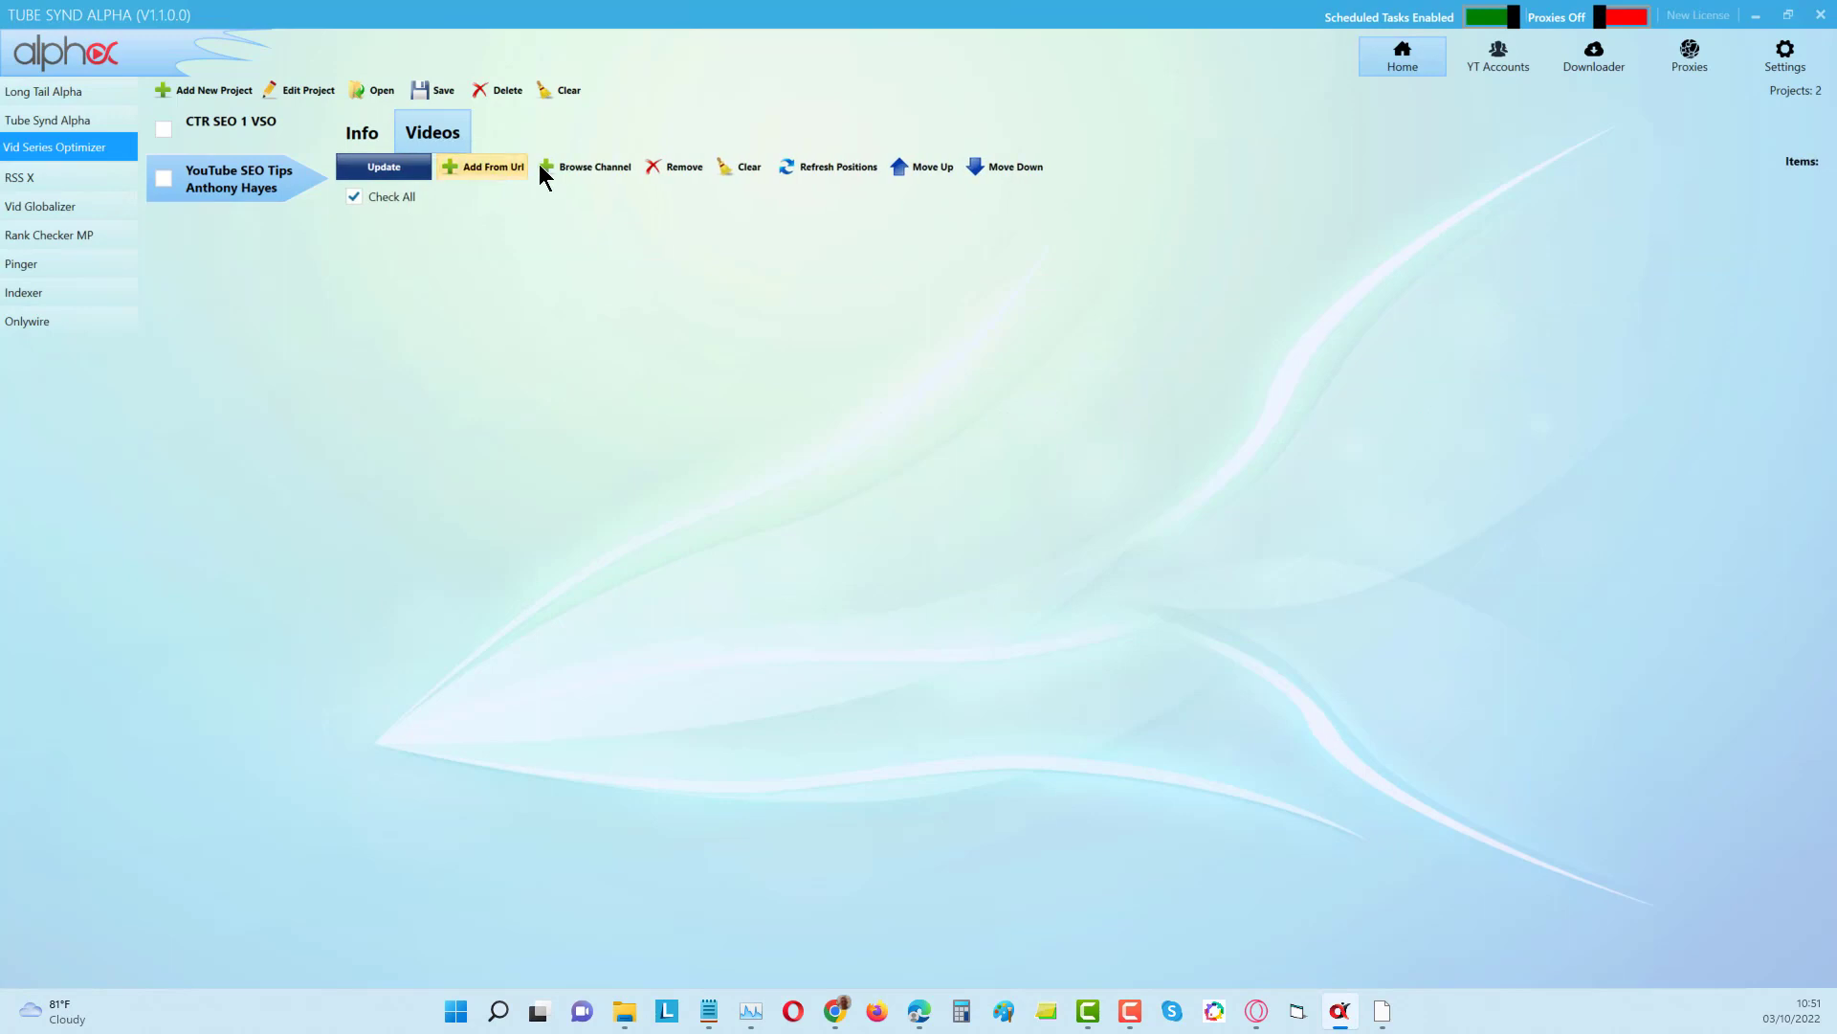
click(587, 167)
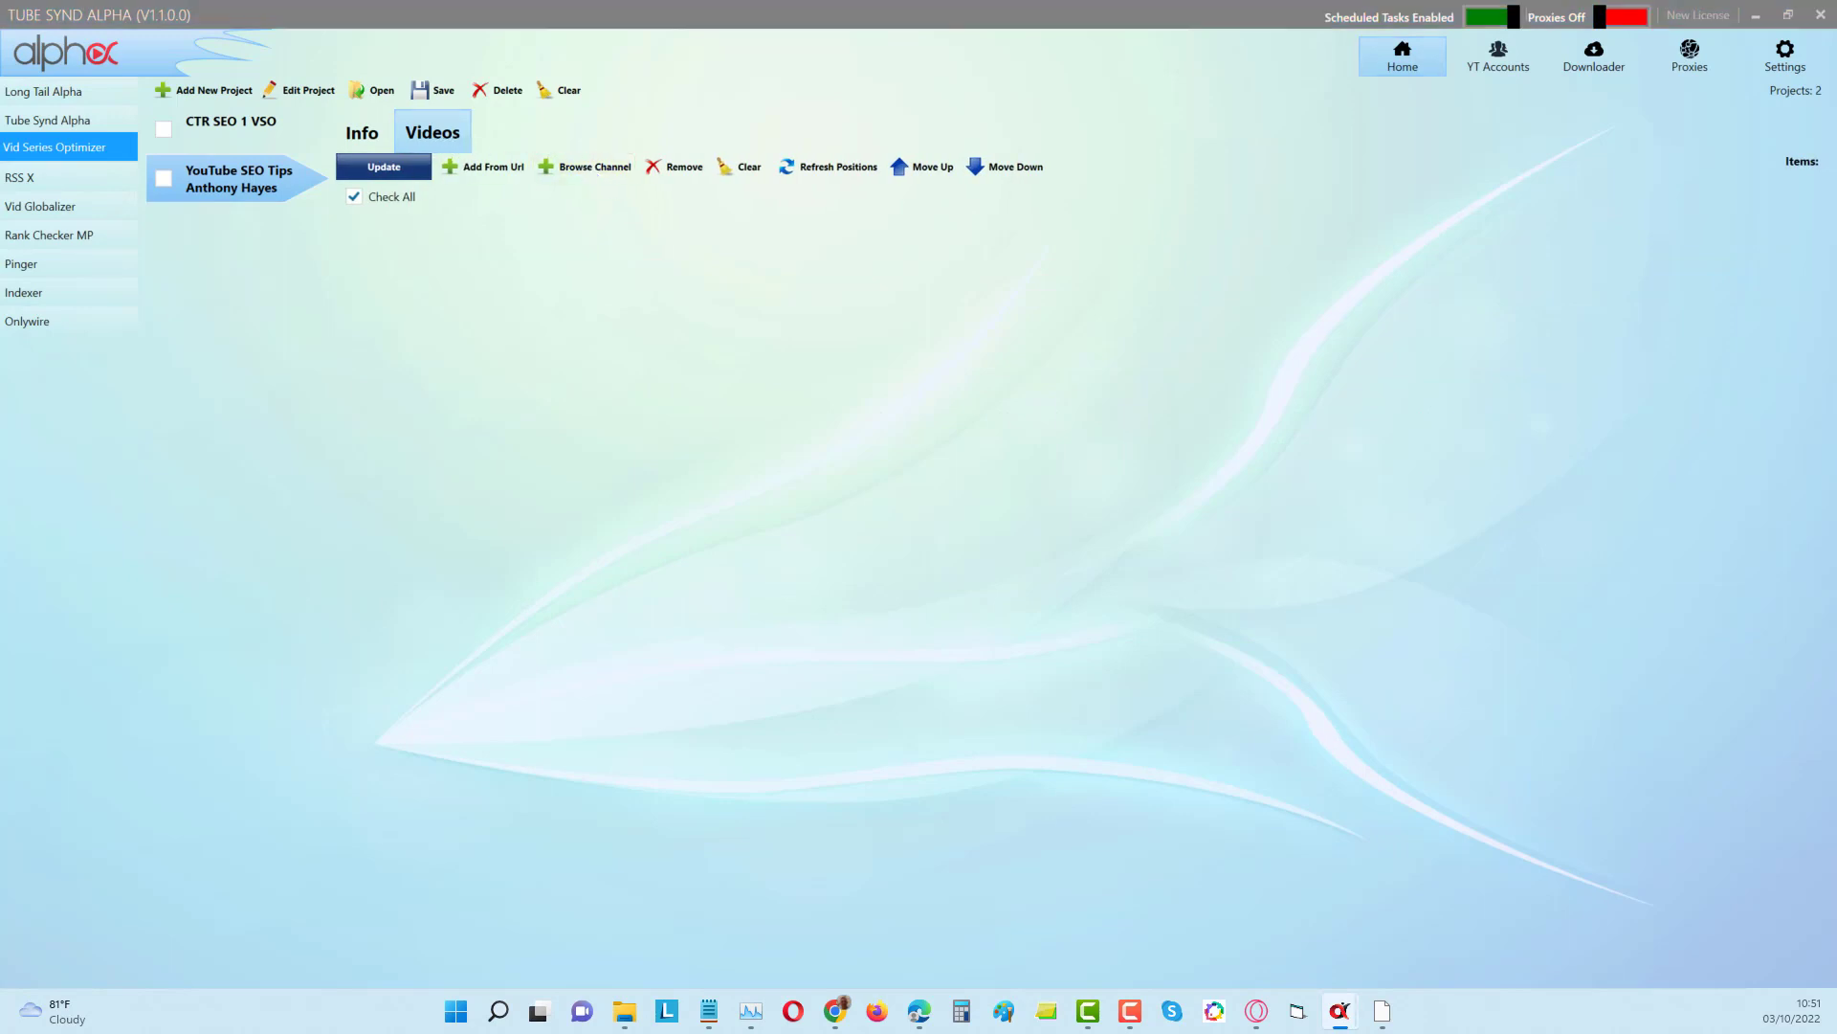
drag(1273, 330, 1244, 302)
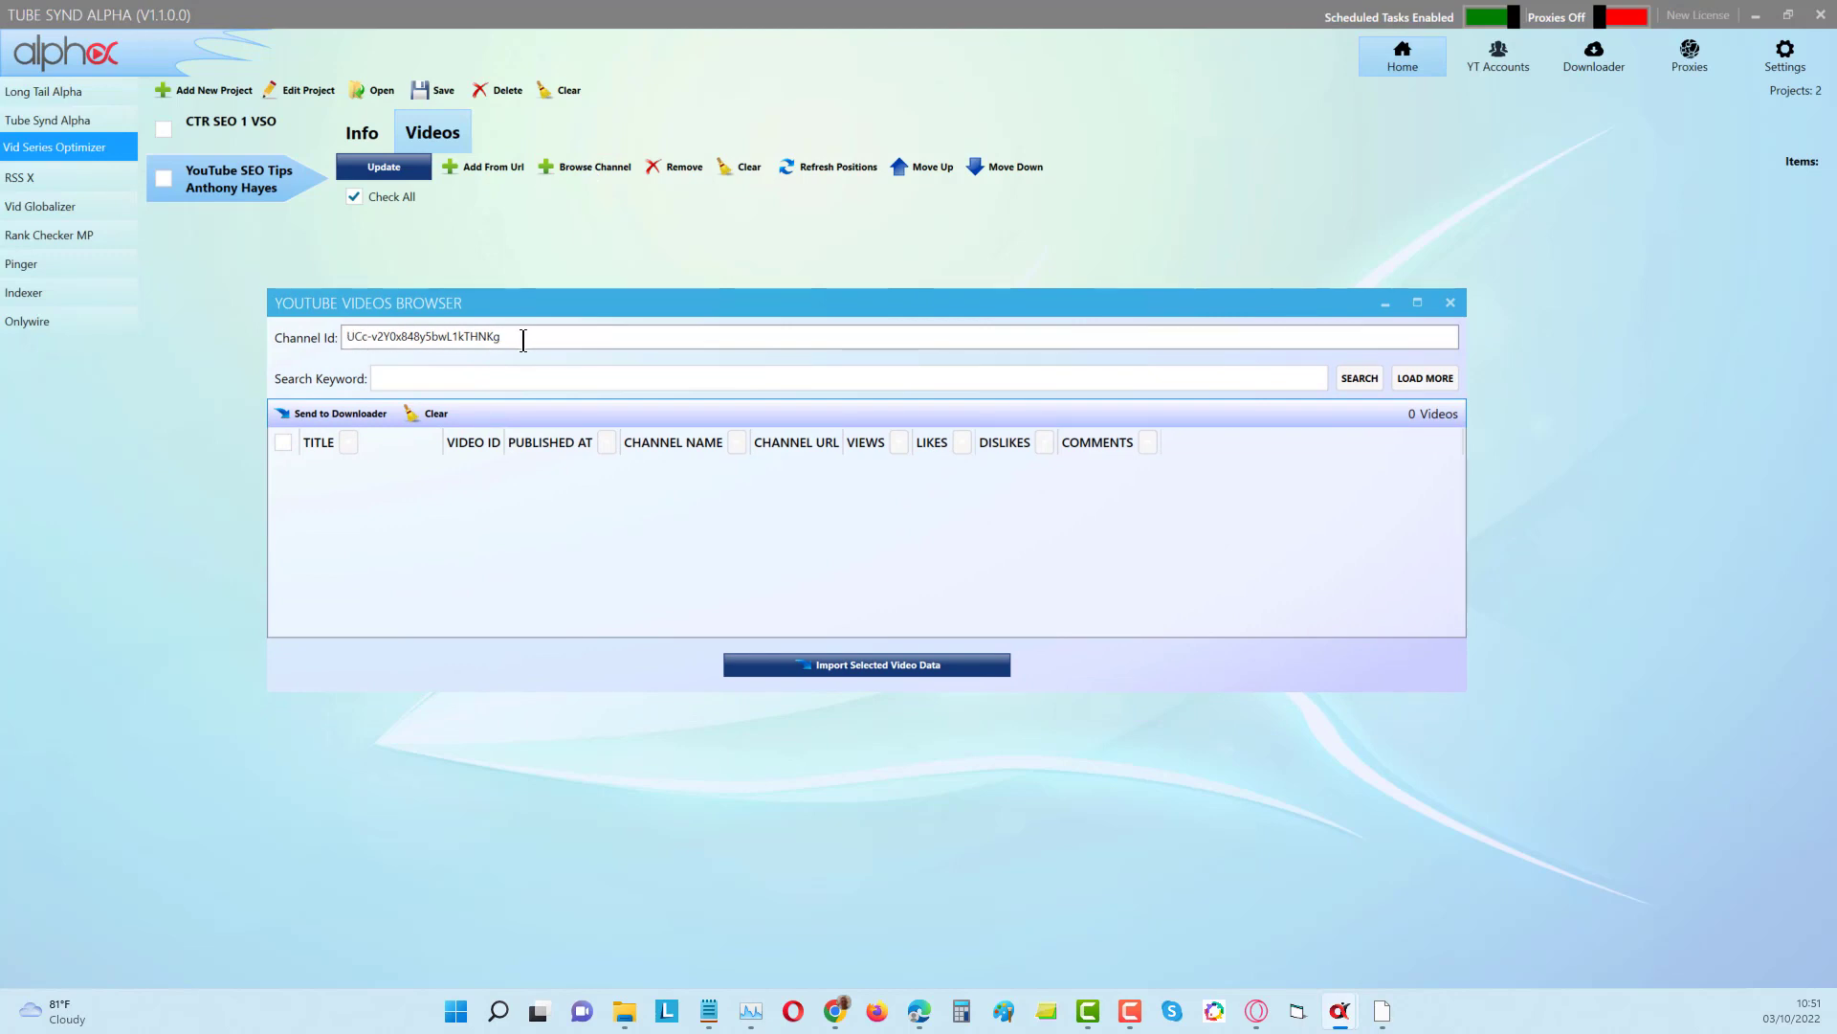
click(522, 376)
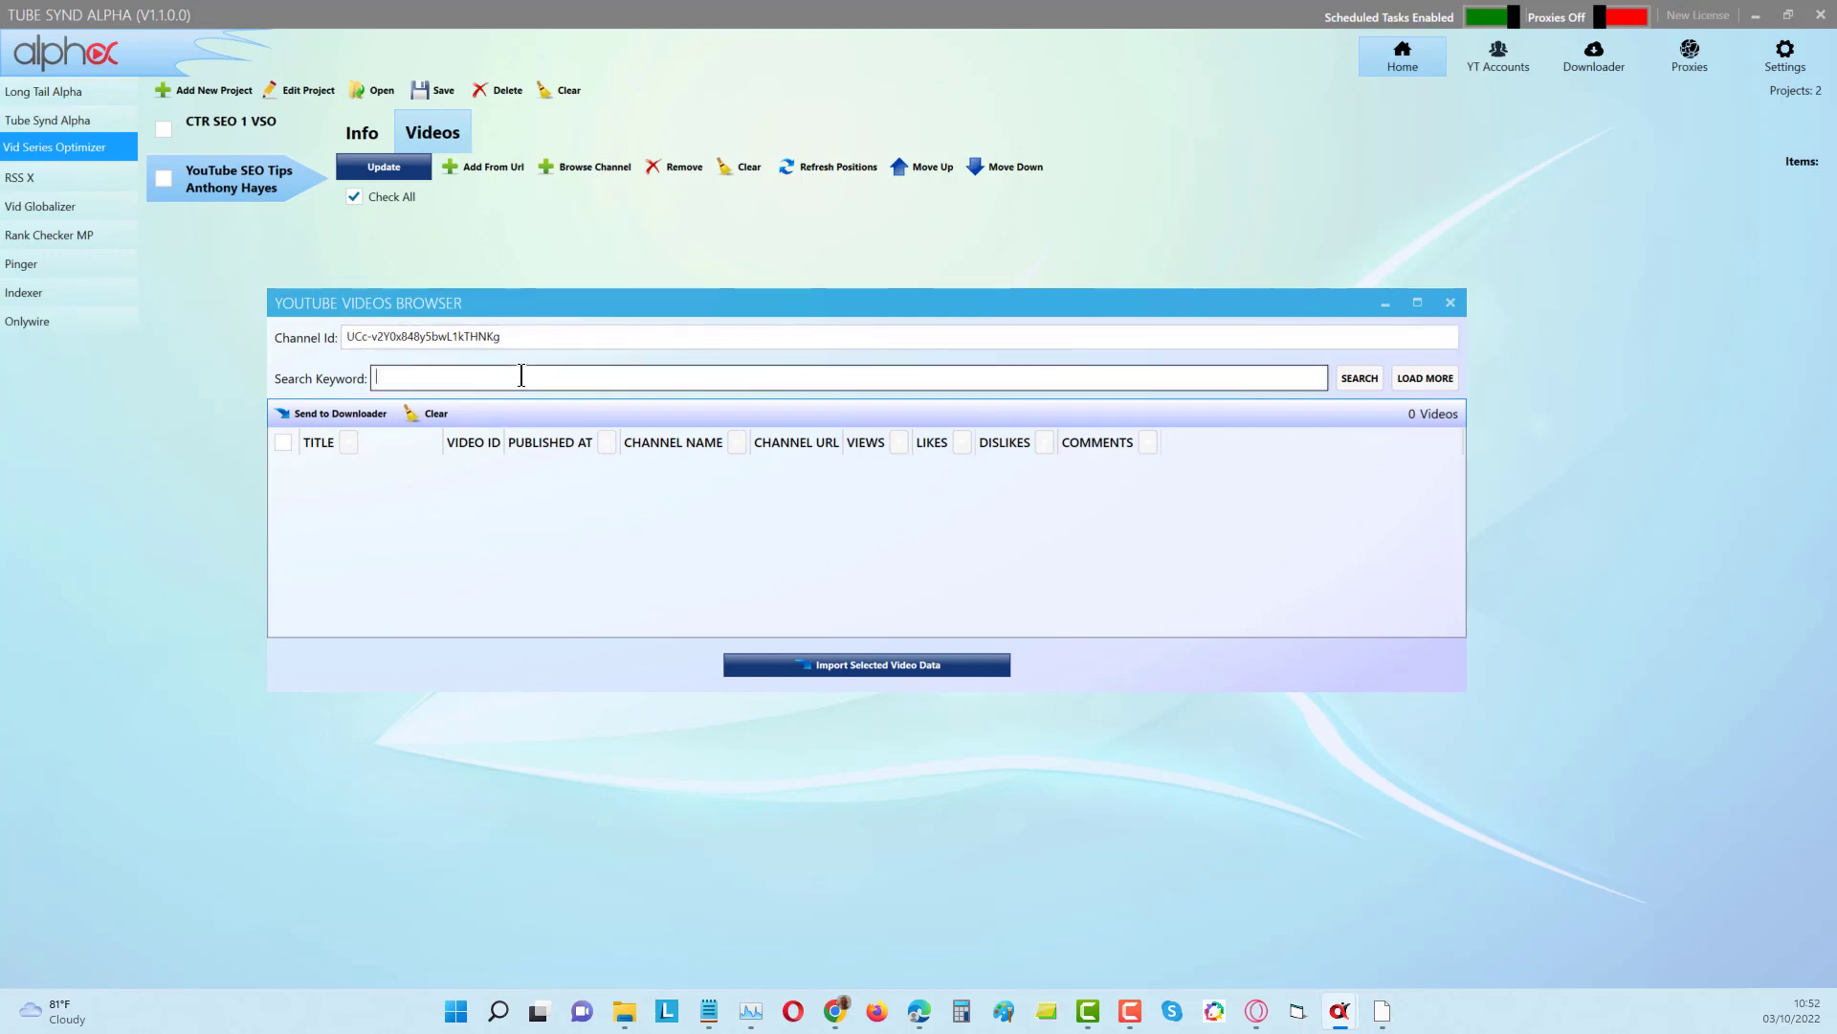
text(youtube seo tips)
click(1362, 383)
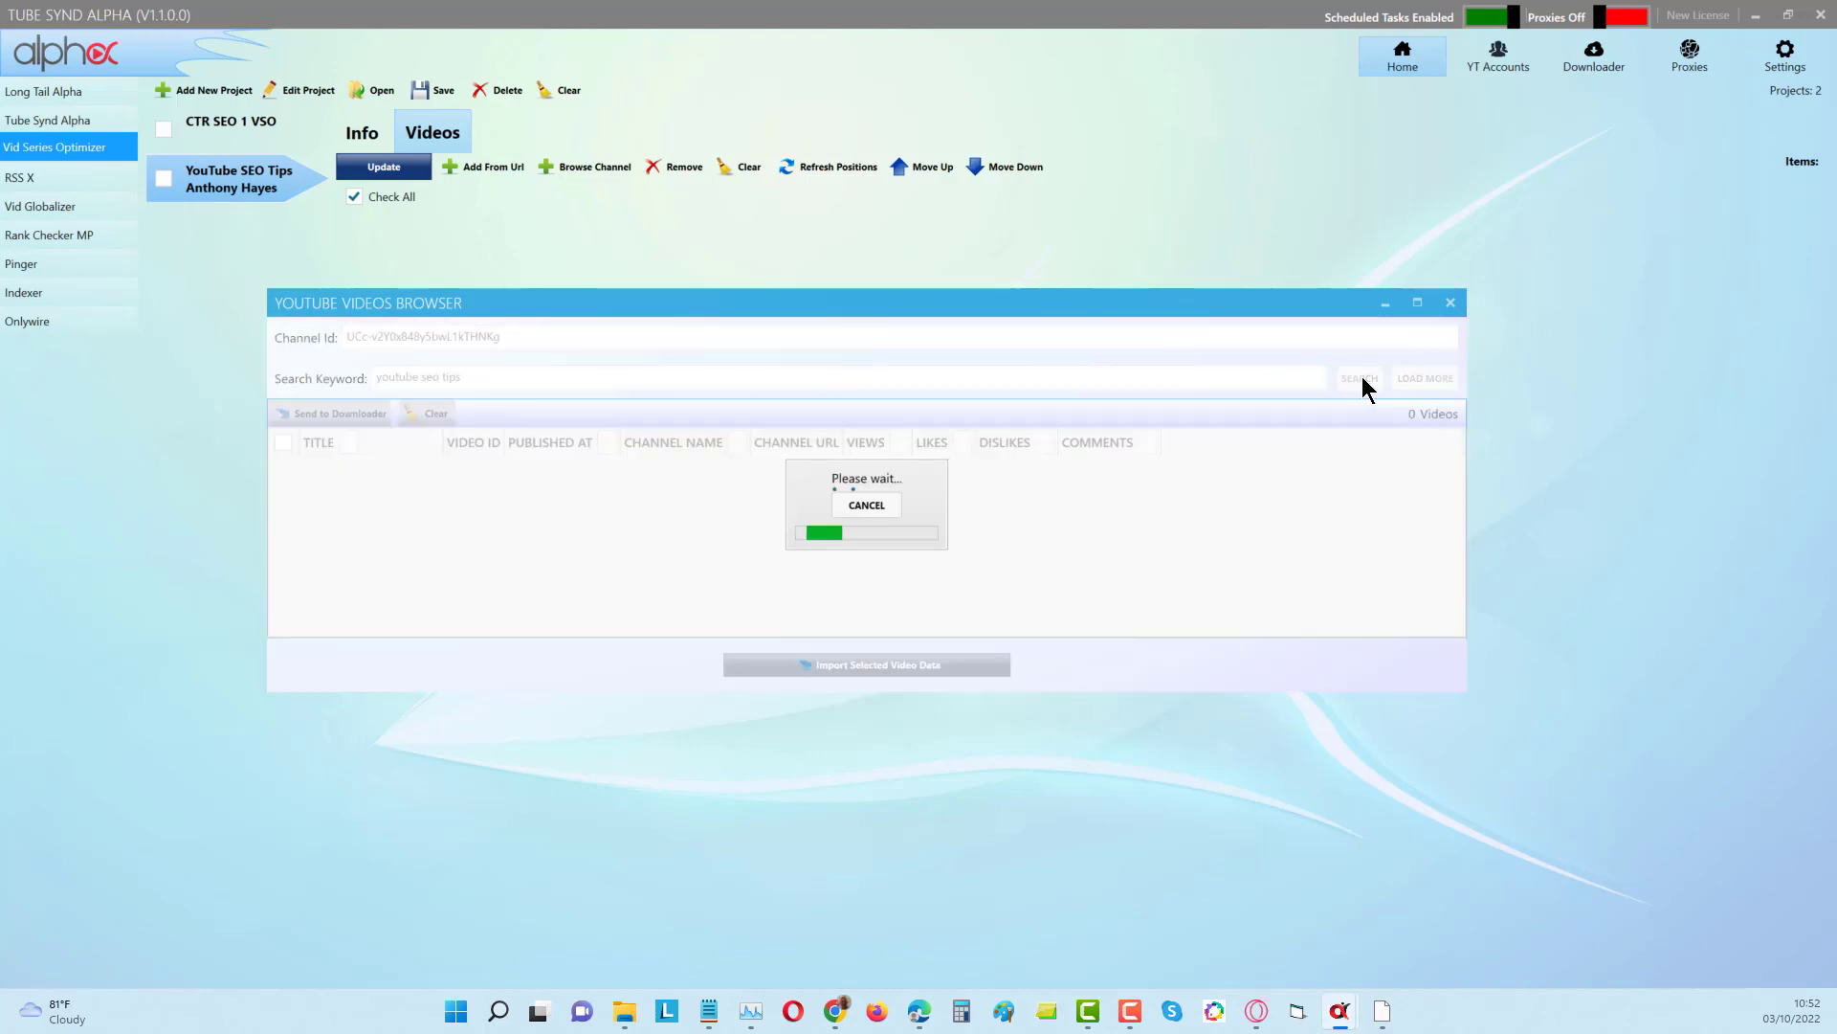
click(1417, 302)
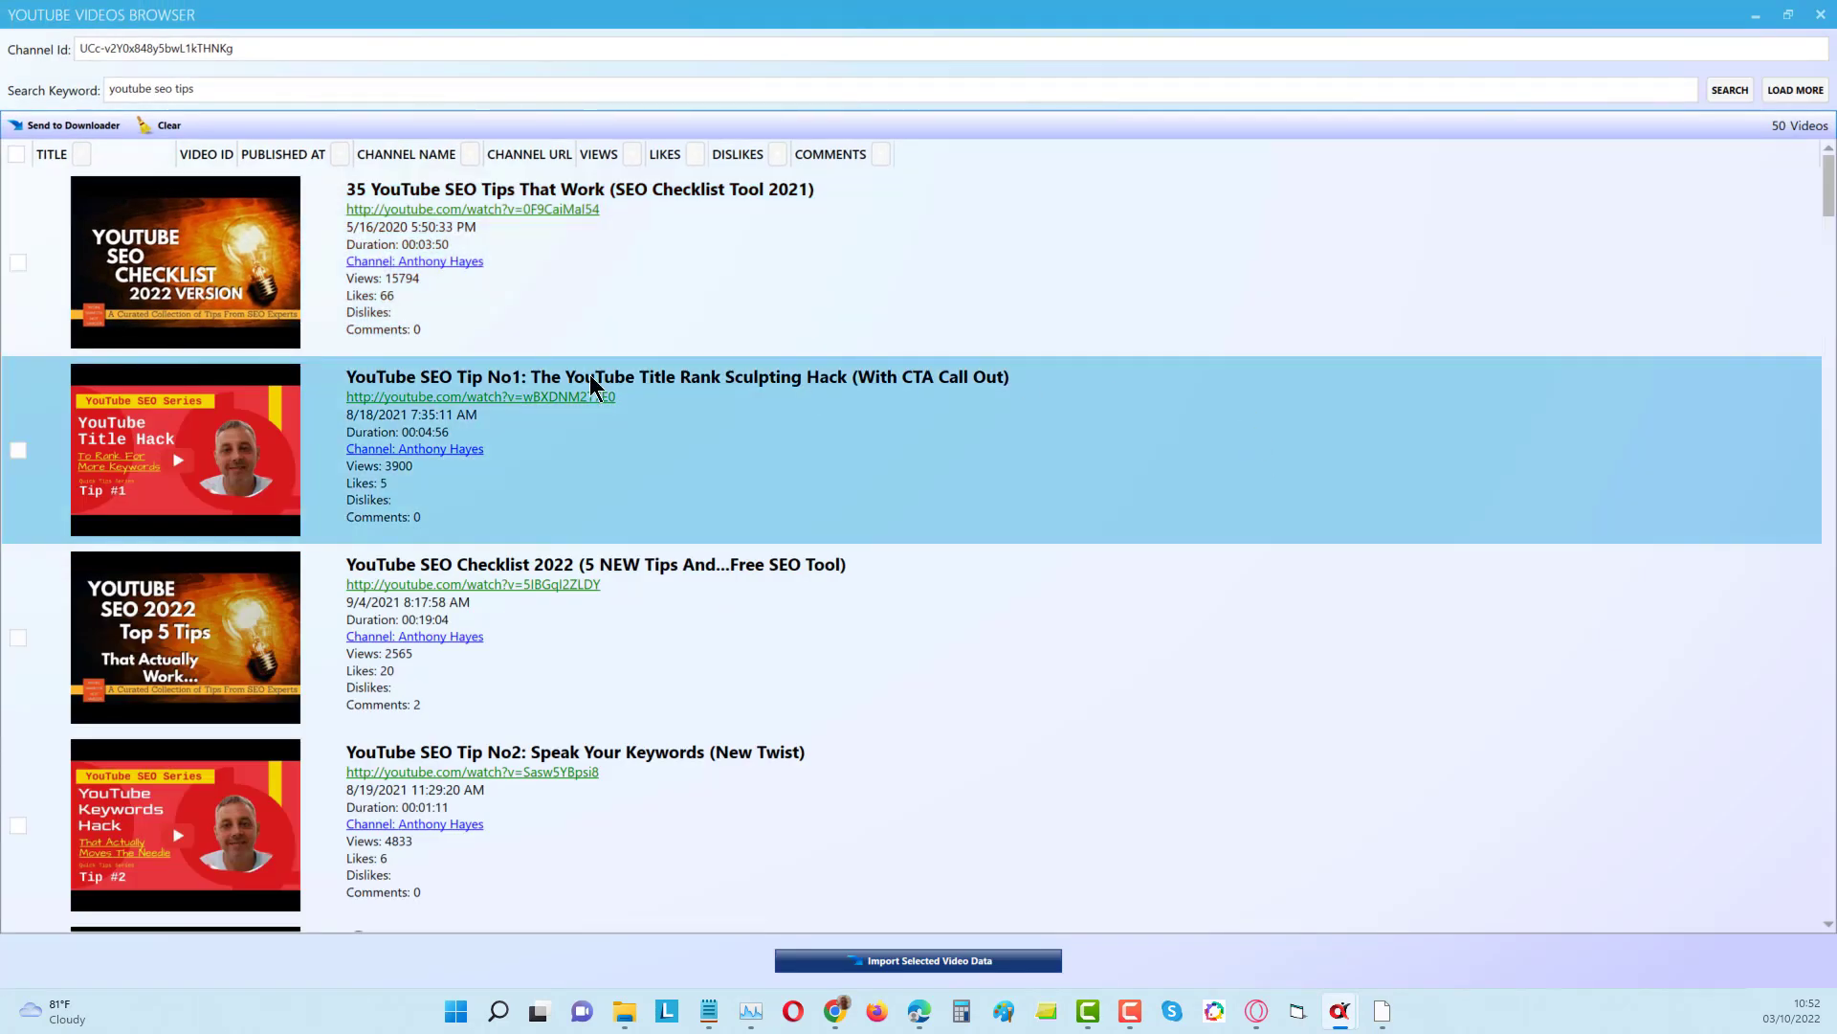
Mark the YouTube SEO Tip No1 and Tip No2 videos and look through the results for the other series videos.
click(18, 450)
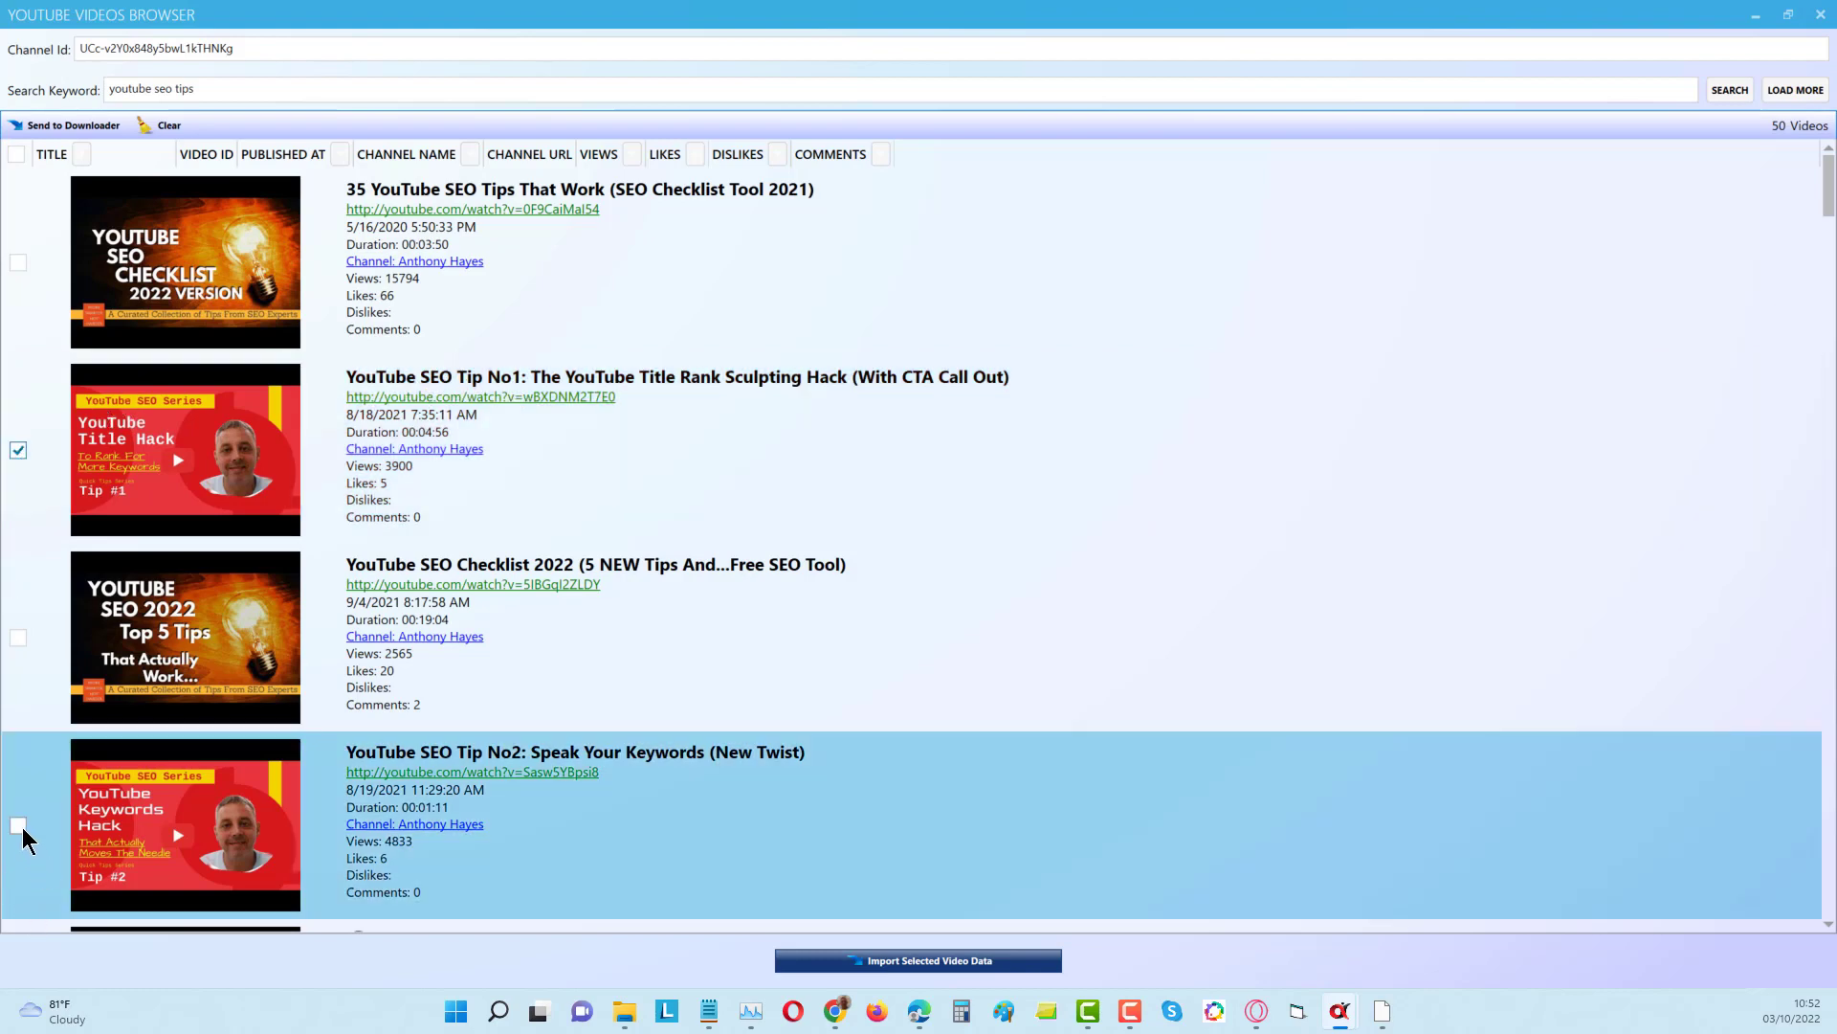
click(20, 827)
scroll(1005, 628, up, 5)
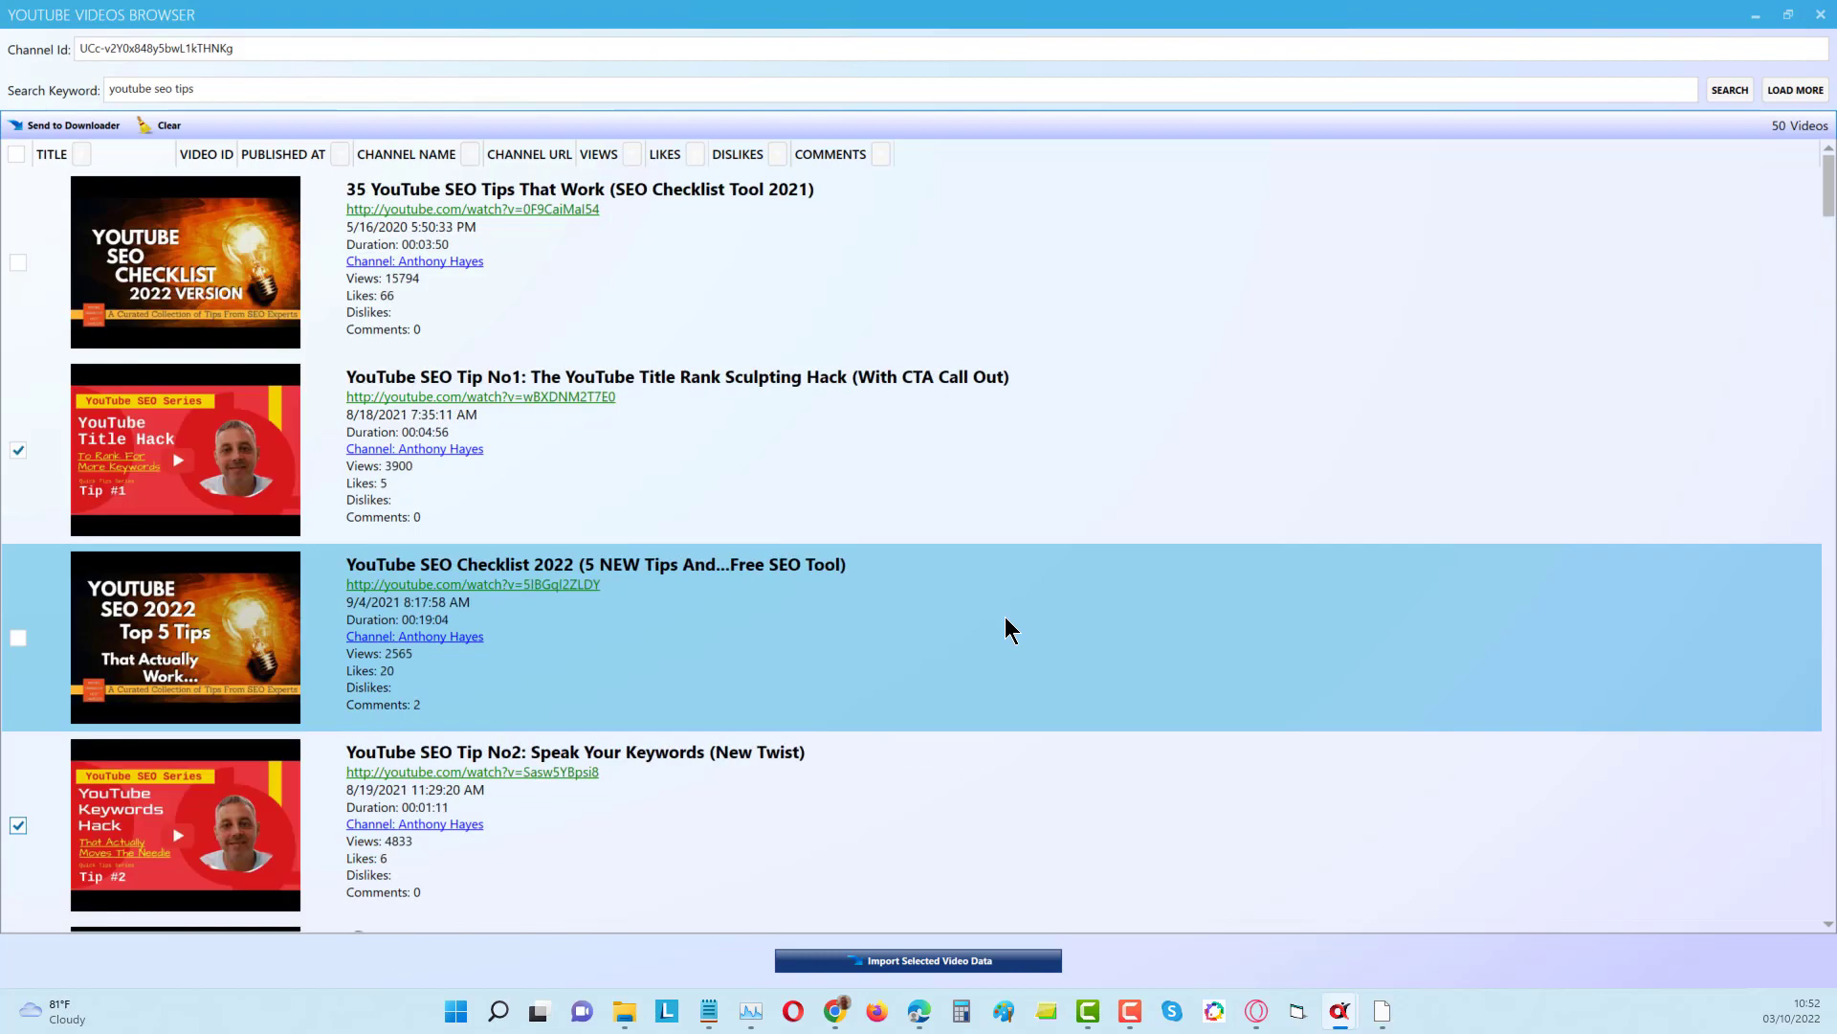
scroll(1007, 622, down, 3)
scroll(1007, 623, down, 7)
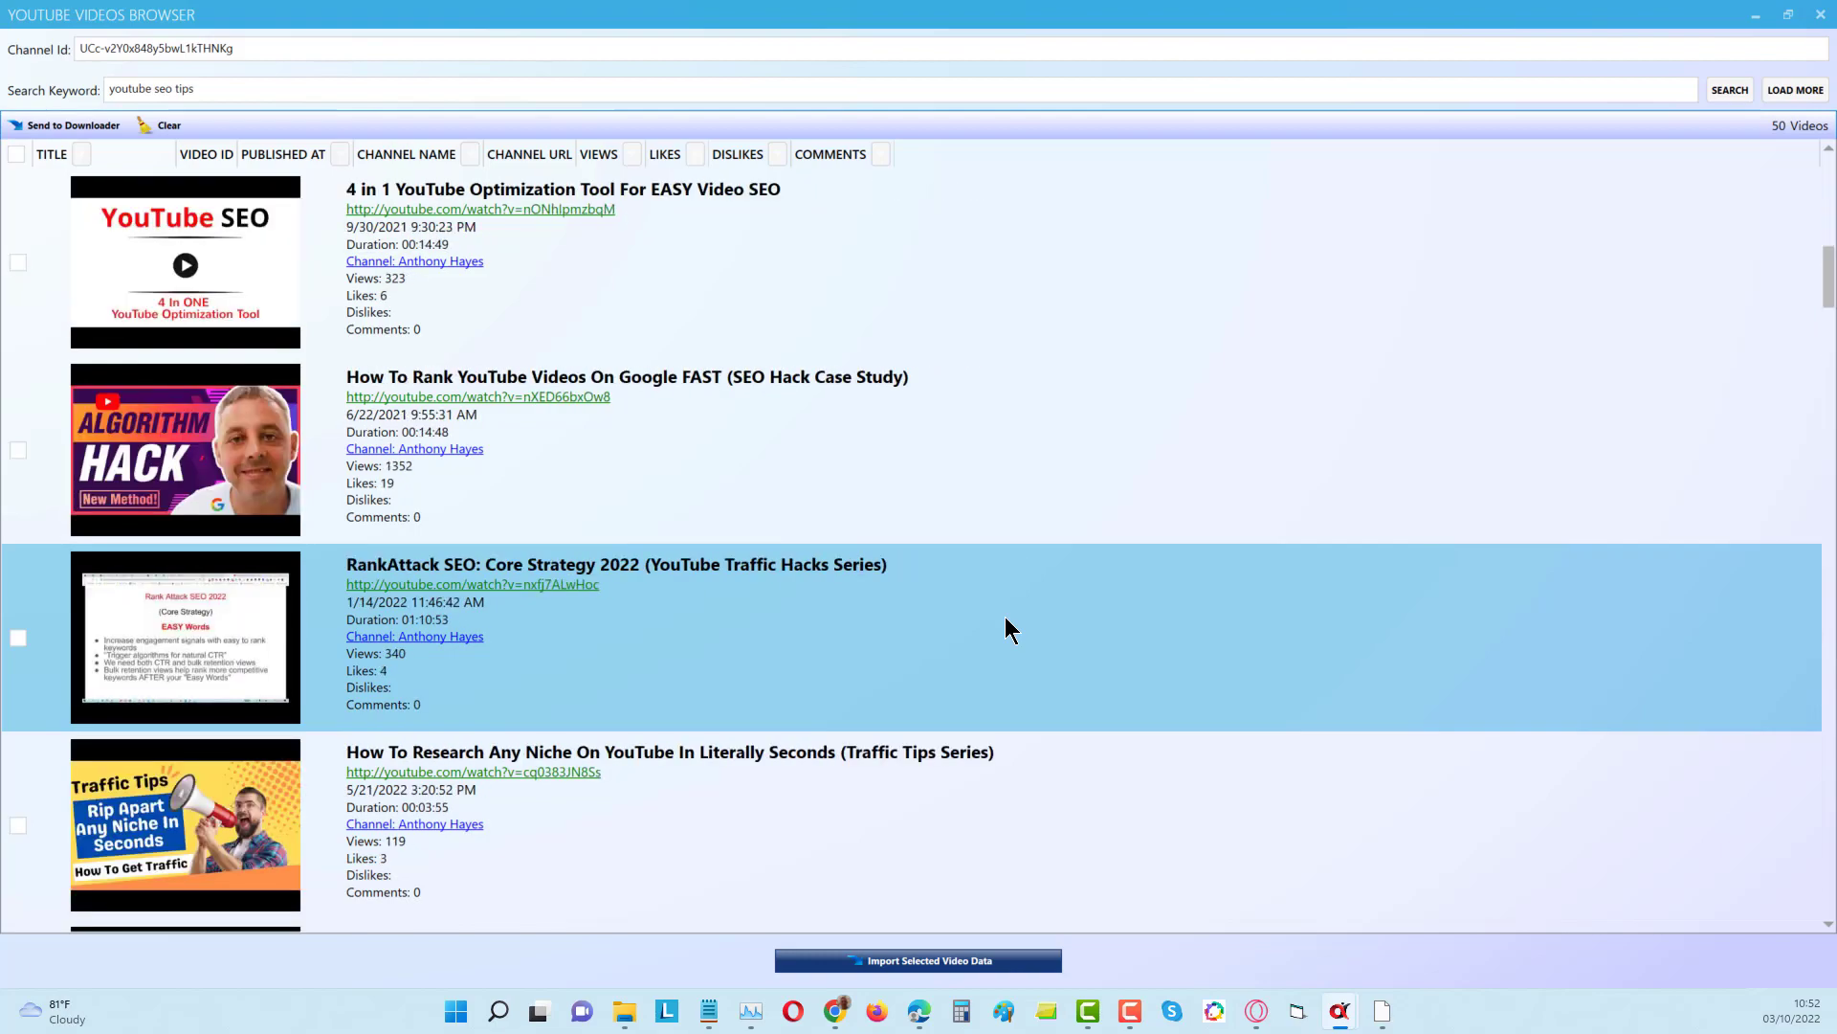
scroll(1007, 629, down, 15)
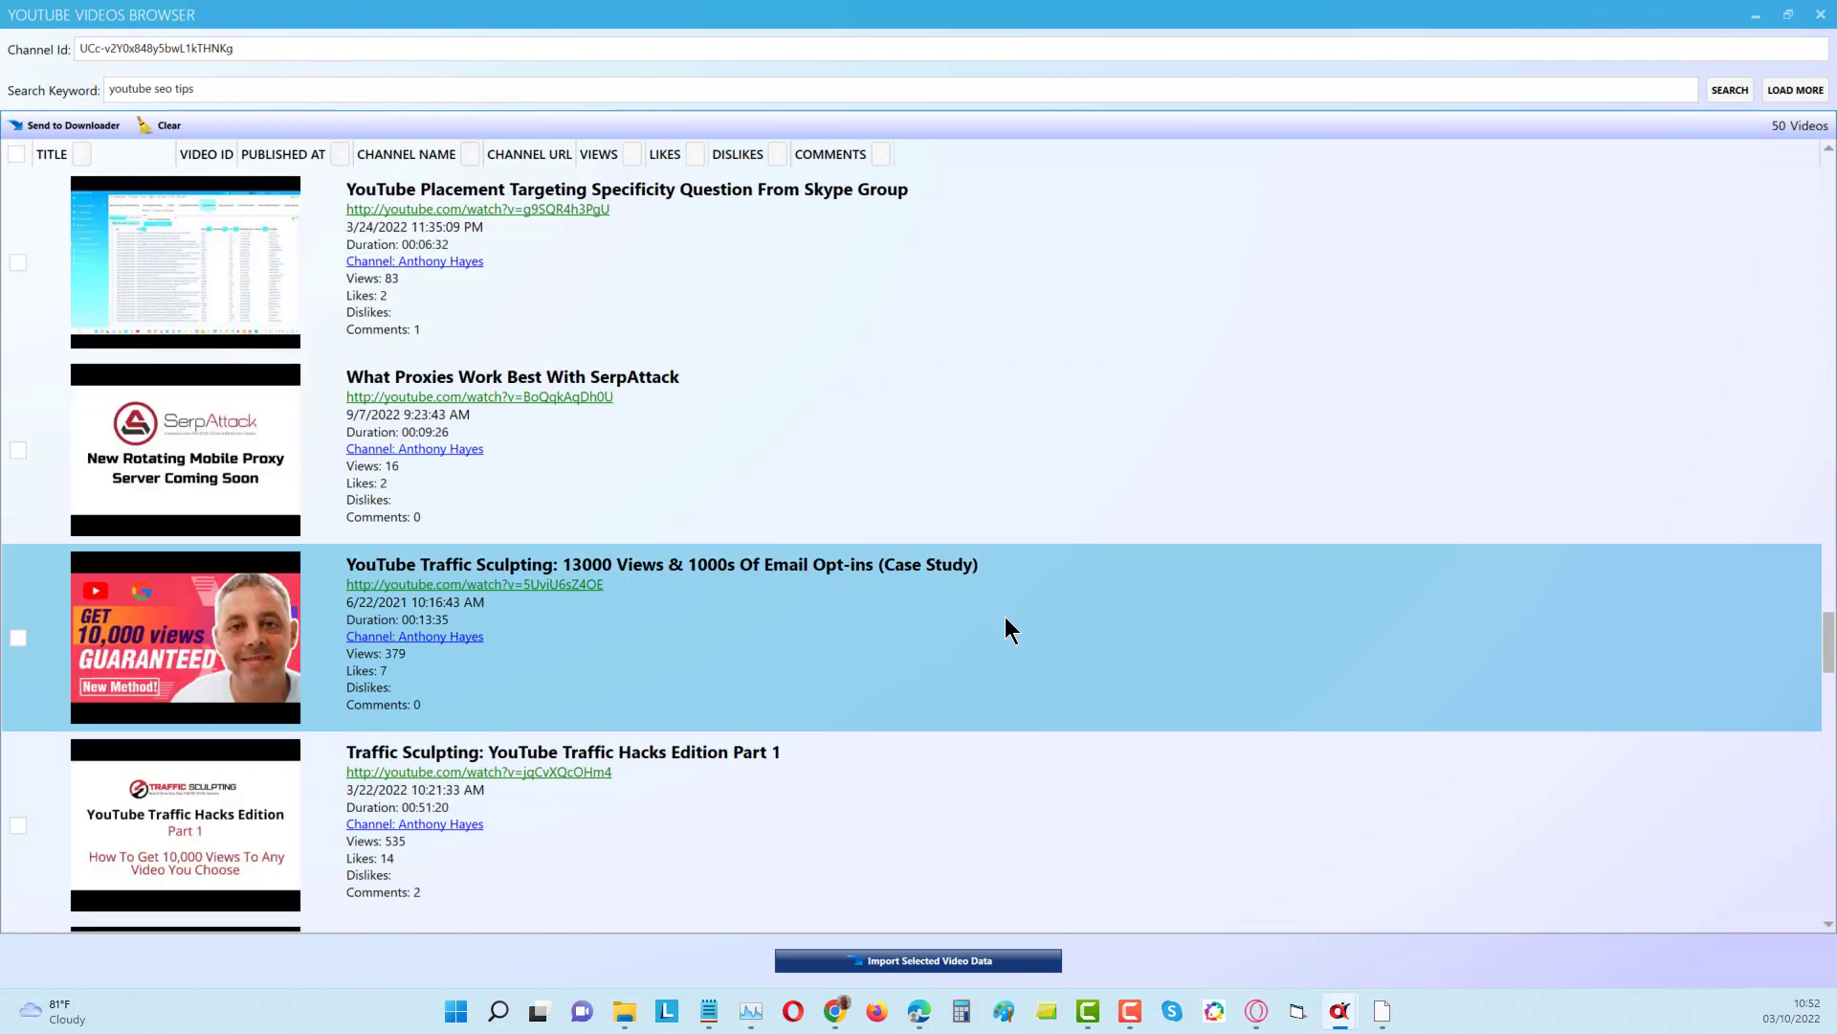
scroll(1006, 630, down, 5)
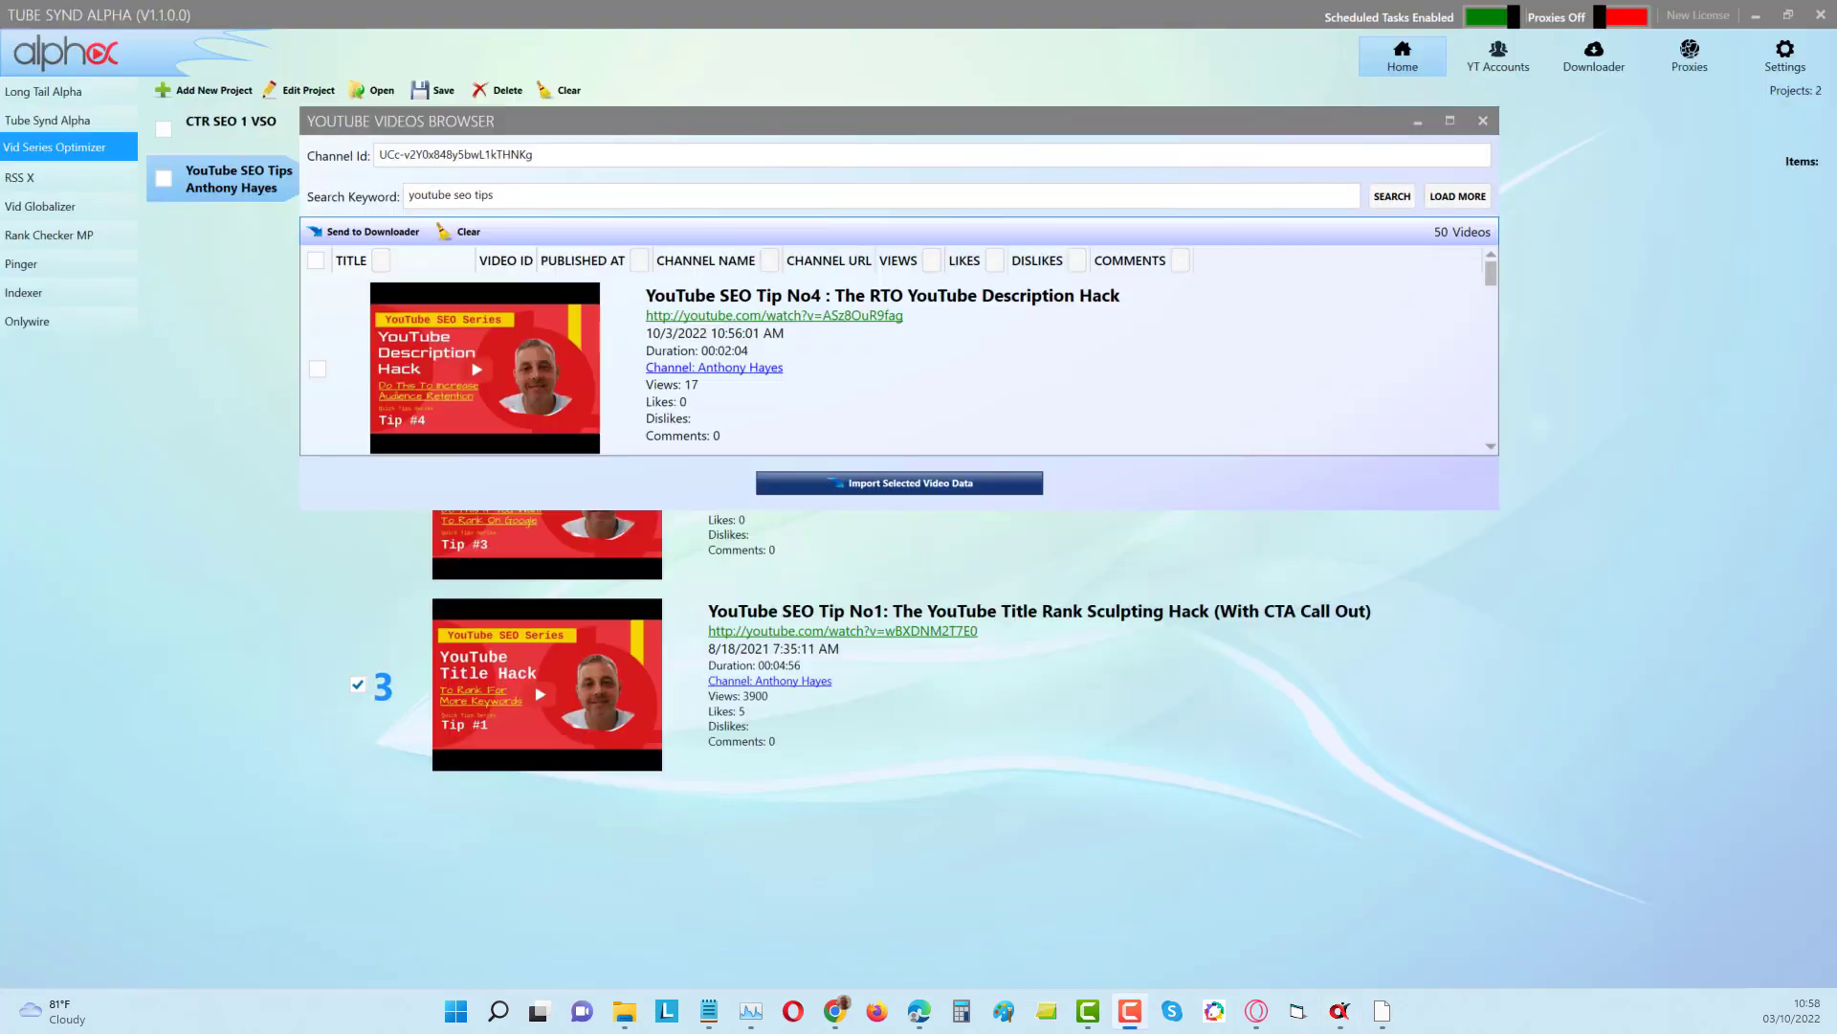
Select the YouTube SEO Tip No5 and Tip No2 videos in the results, checking which tips the project already holds.
click(1449, 122)
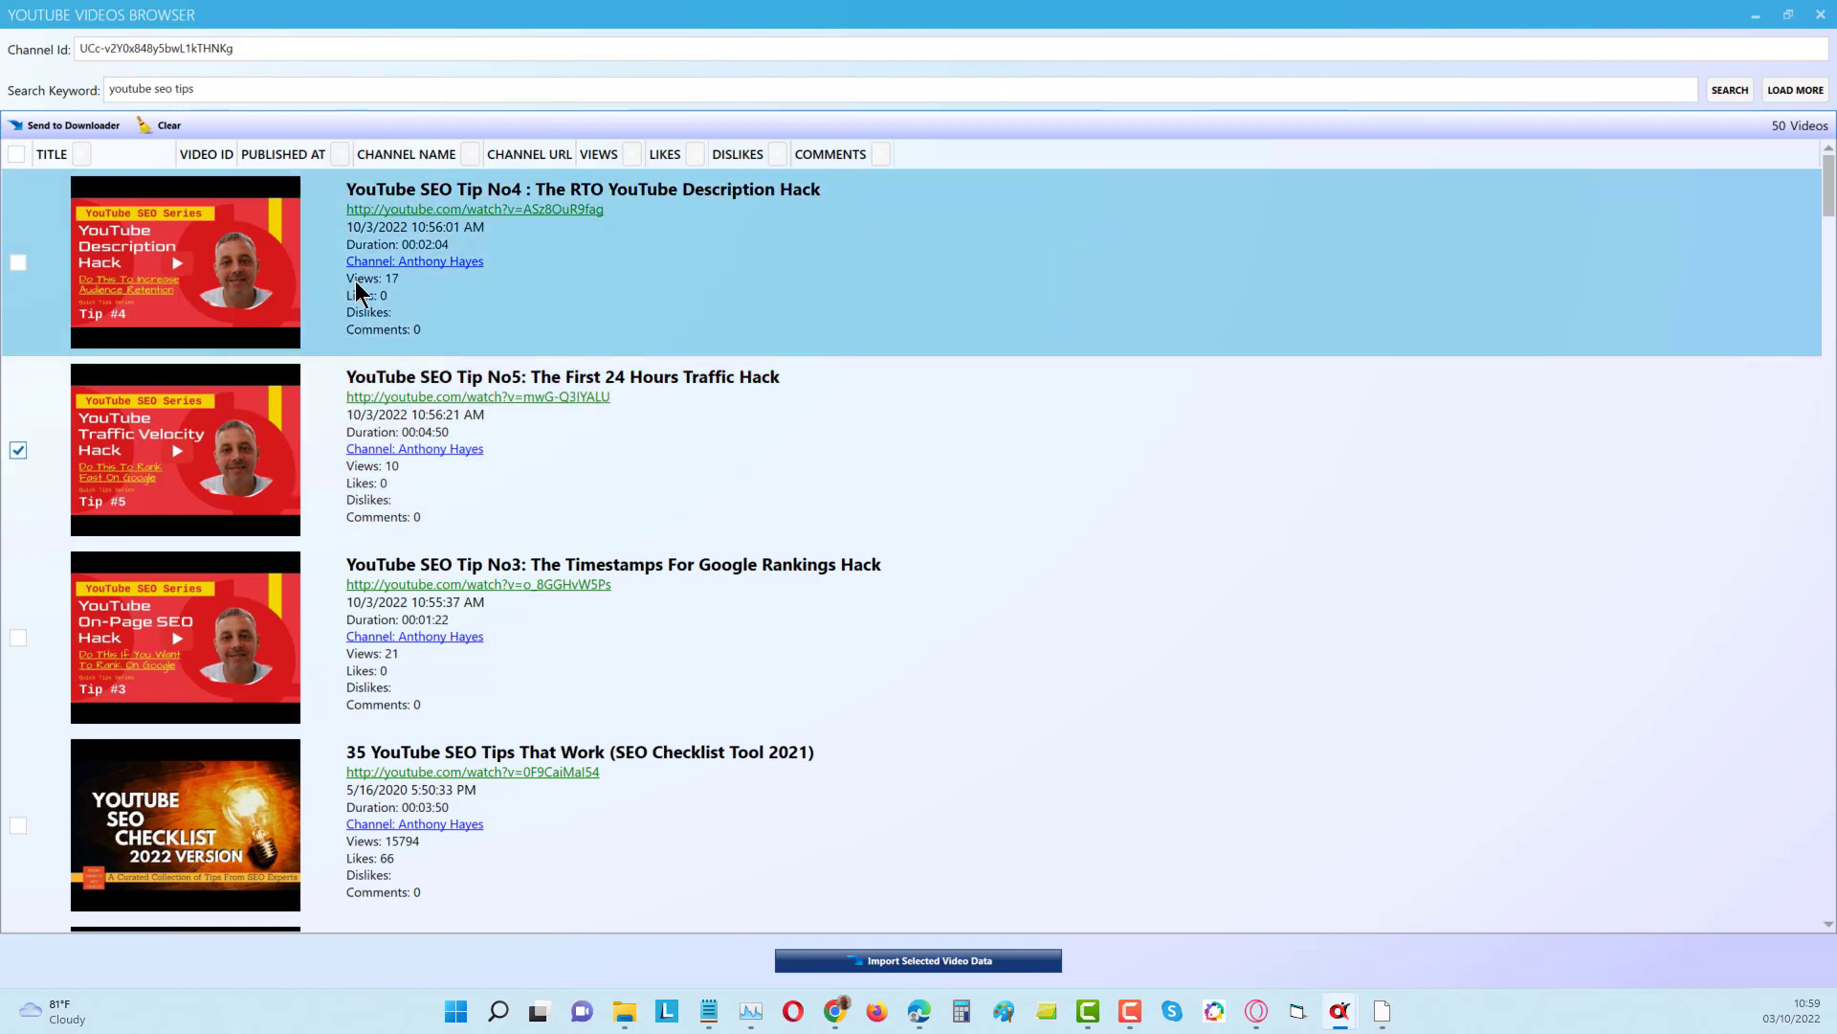
click(1790, 13)
drag(945, 129, 1018, 230)
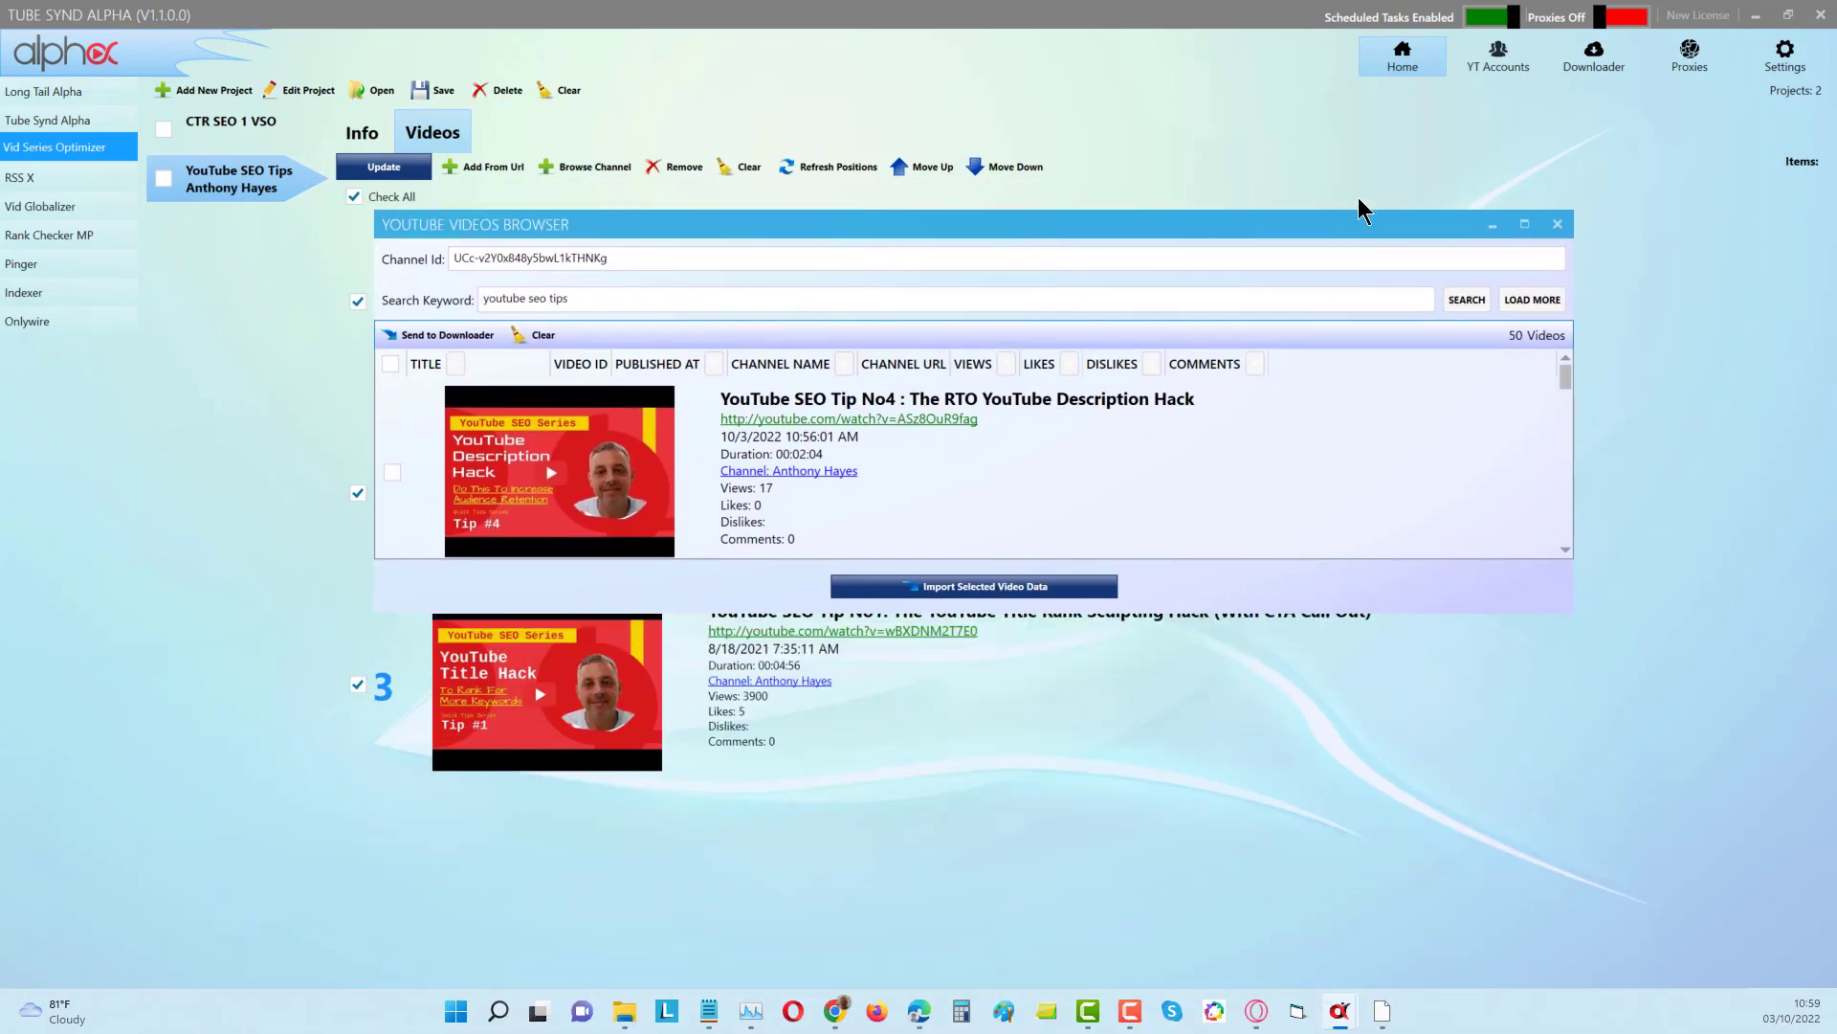
click(1525, 226)
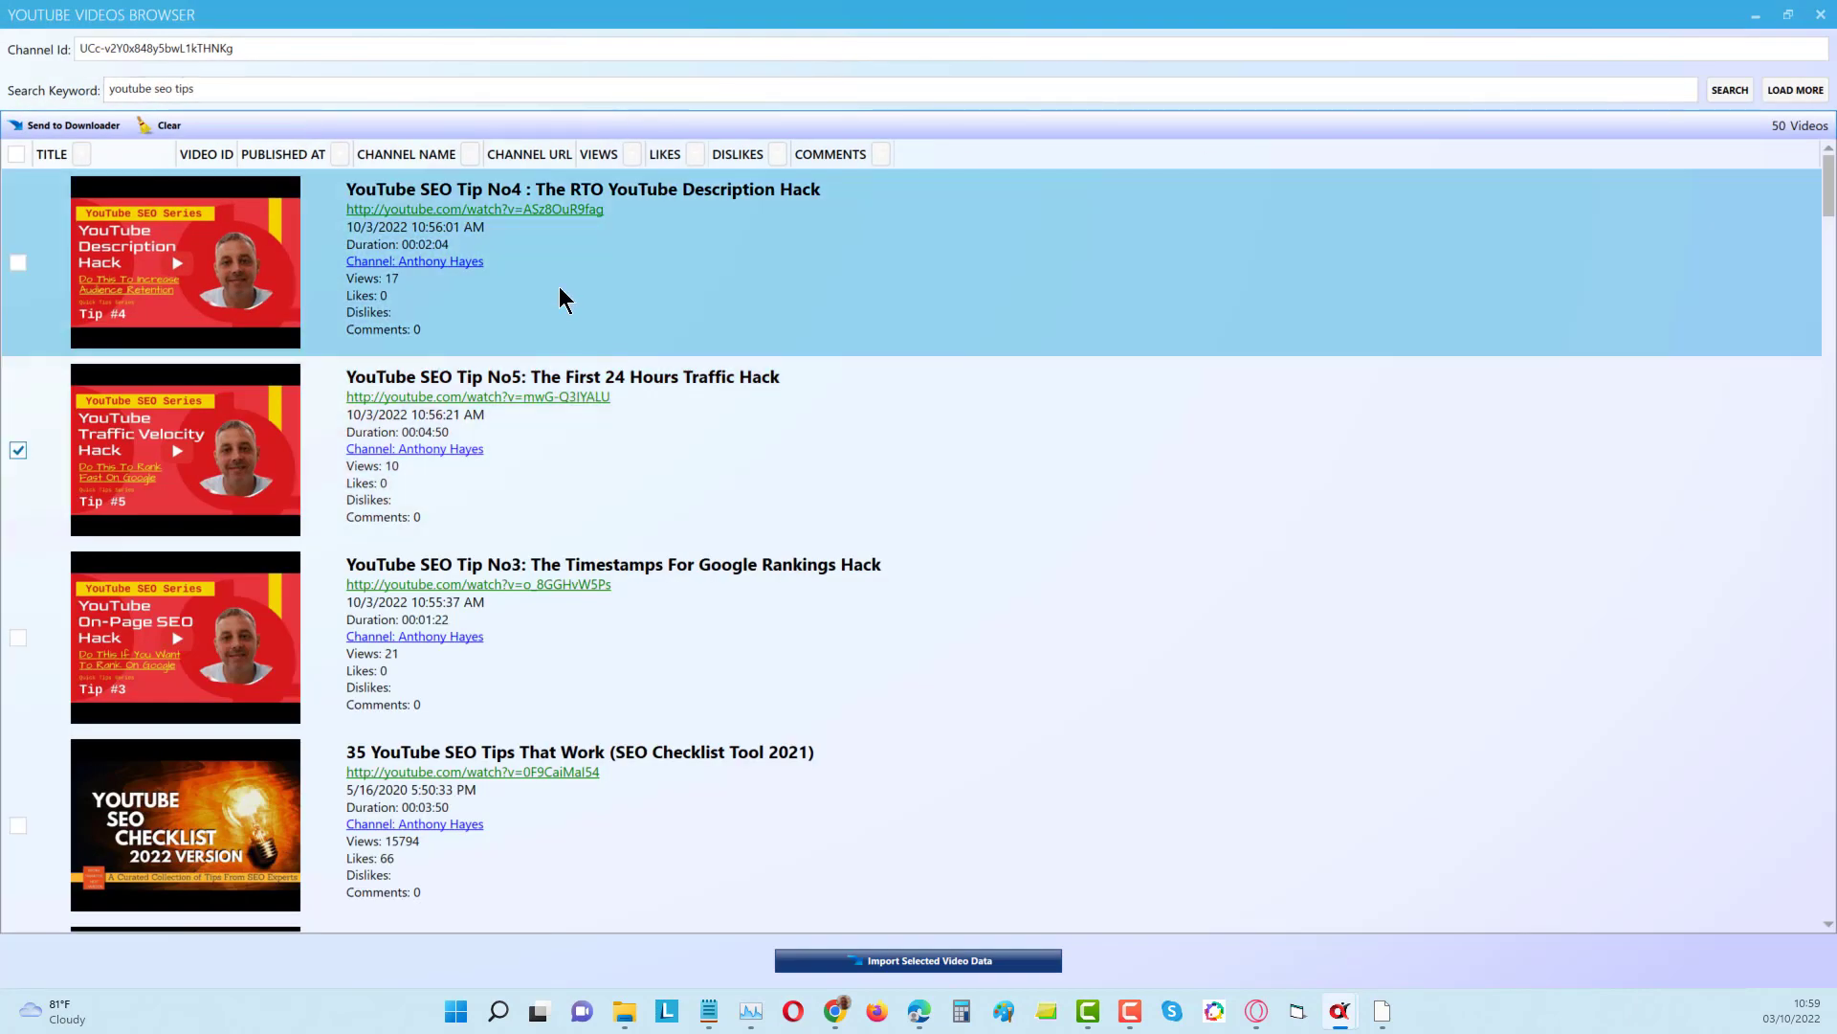
scroll(221, 504, down, 2)
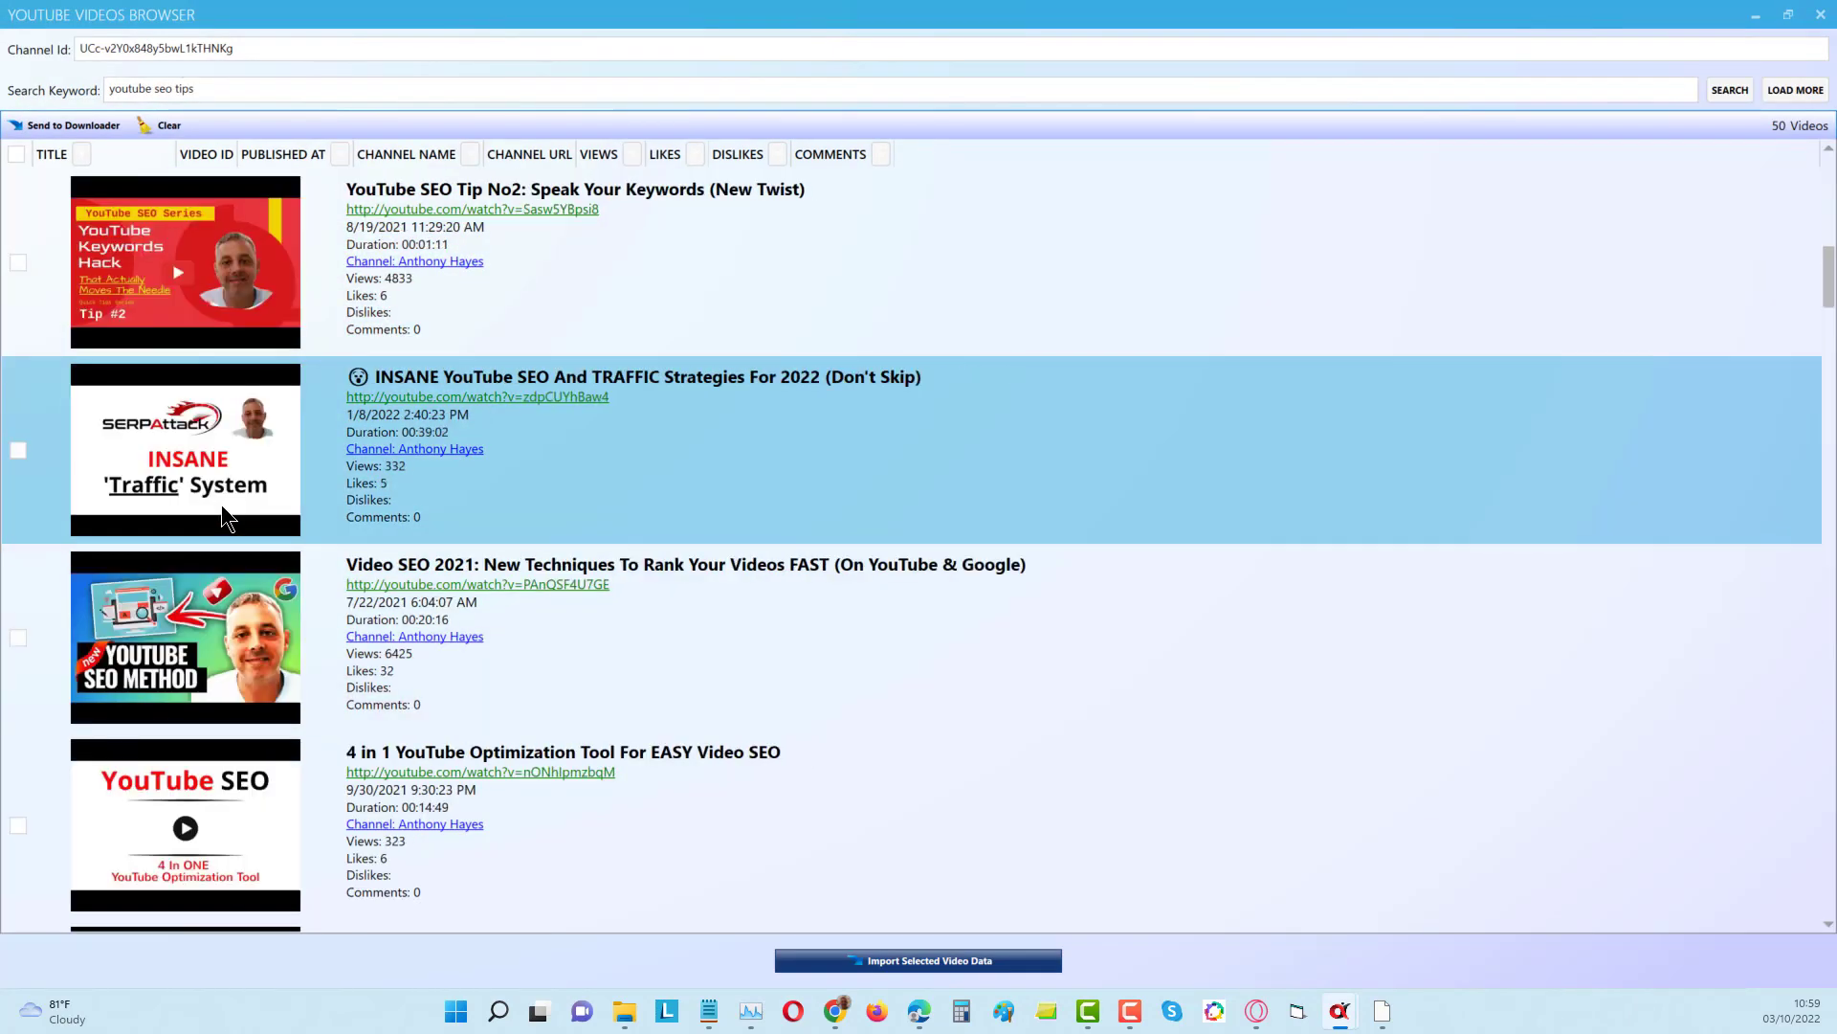
scroll(221, 507, up, 1)
scroll(221, 506, down, 1)
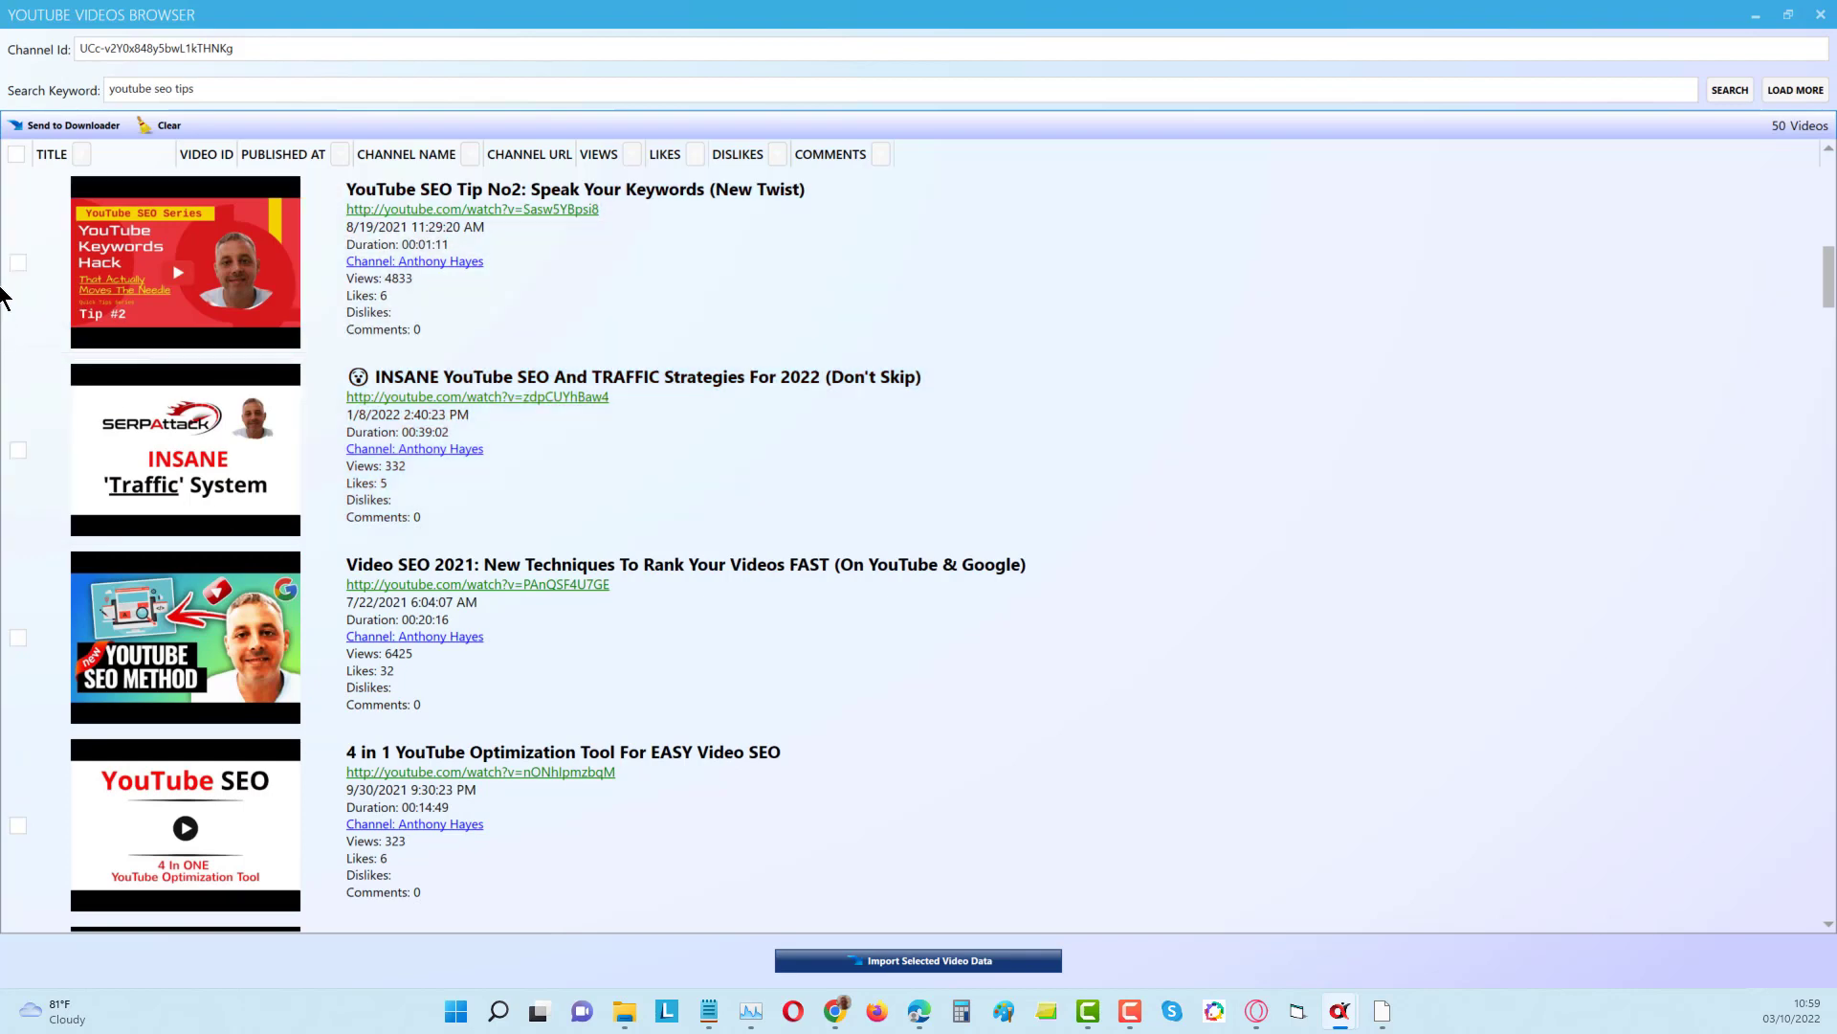
click(17, 263)
scroll(697, 385, up, 1)
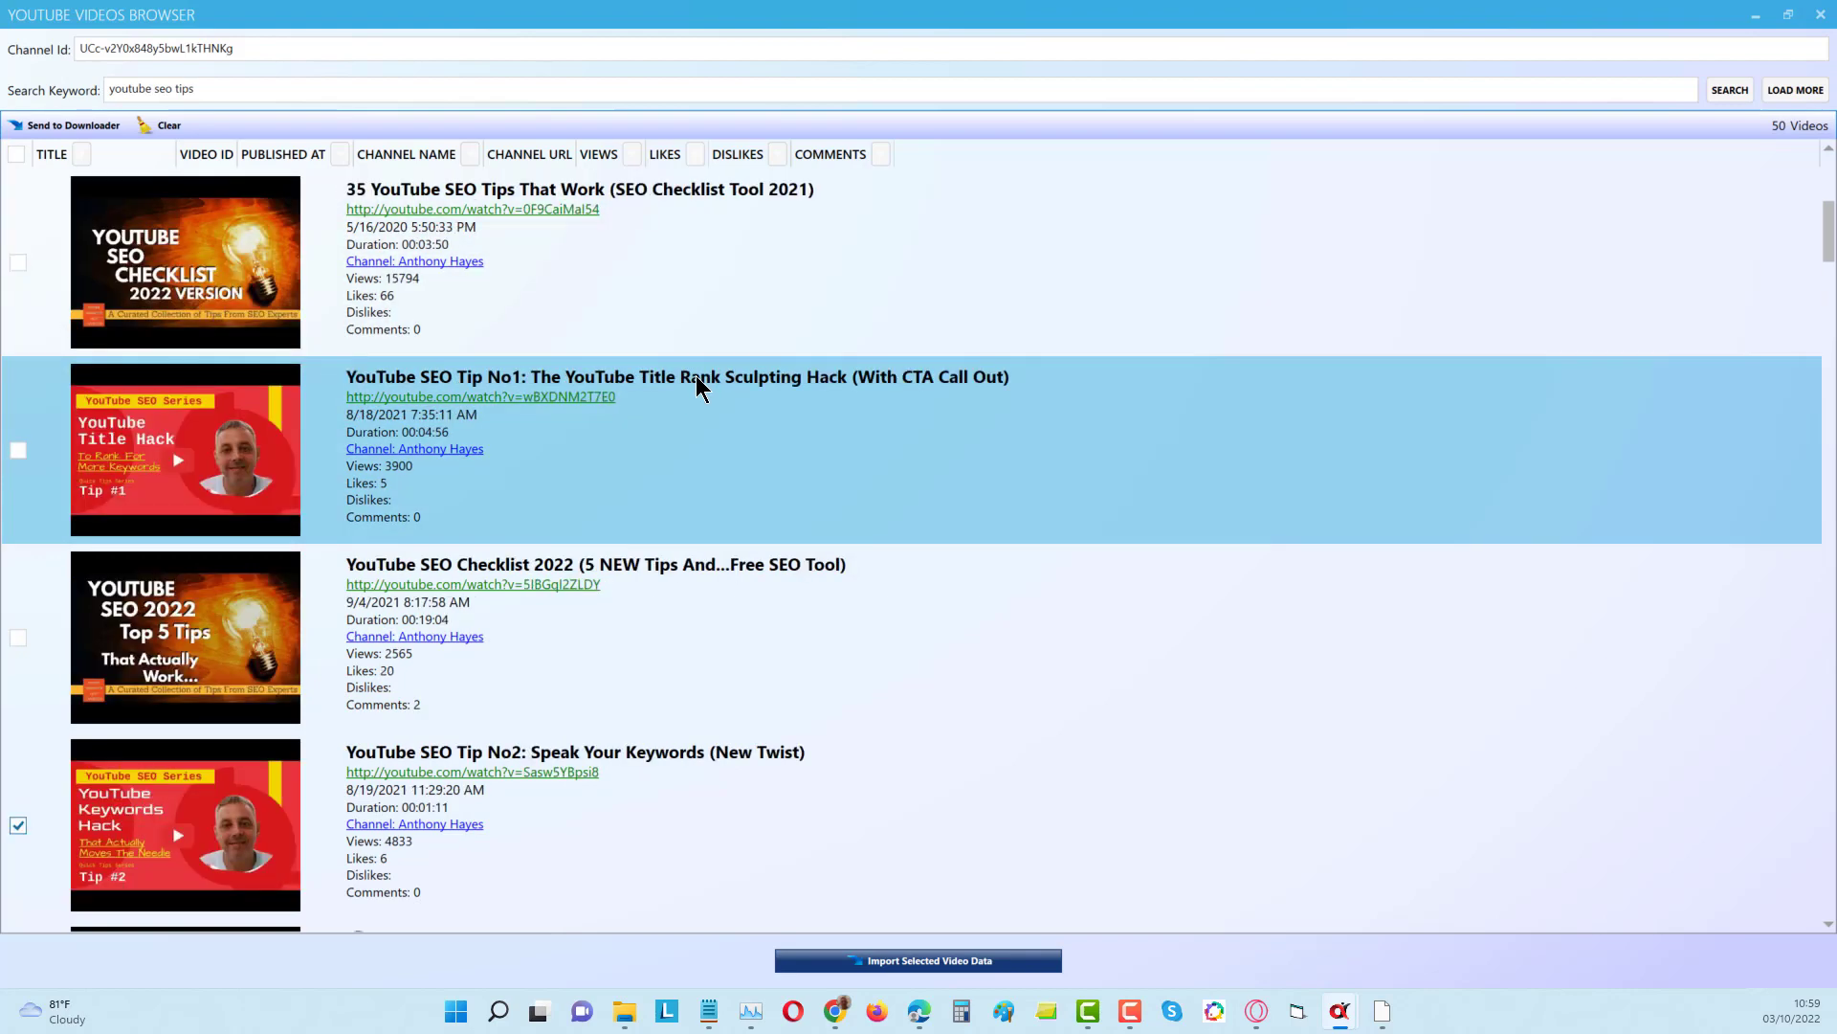
scroll(697, 385, up, 1)
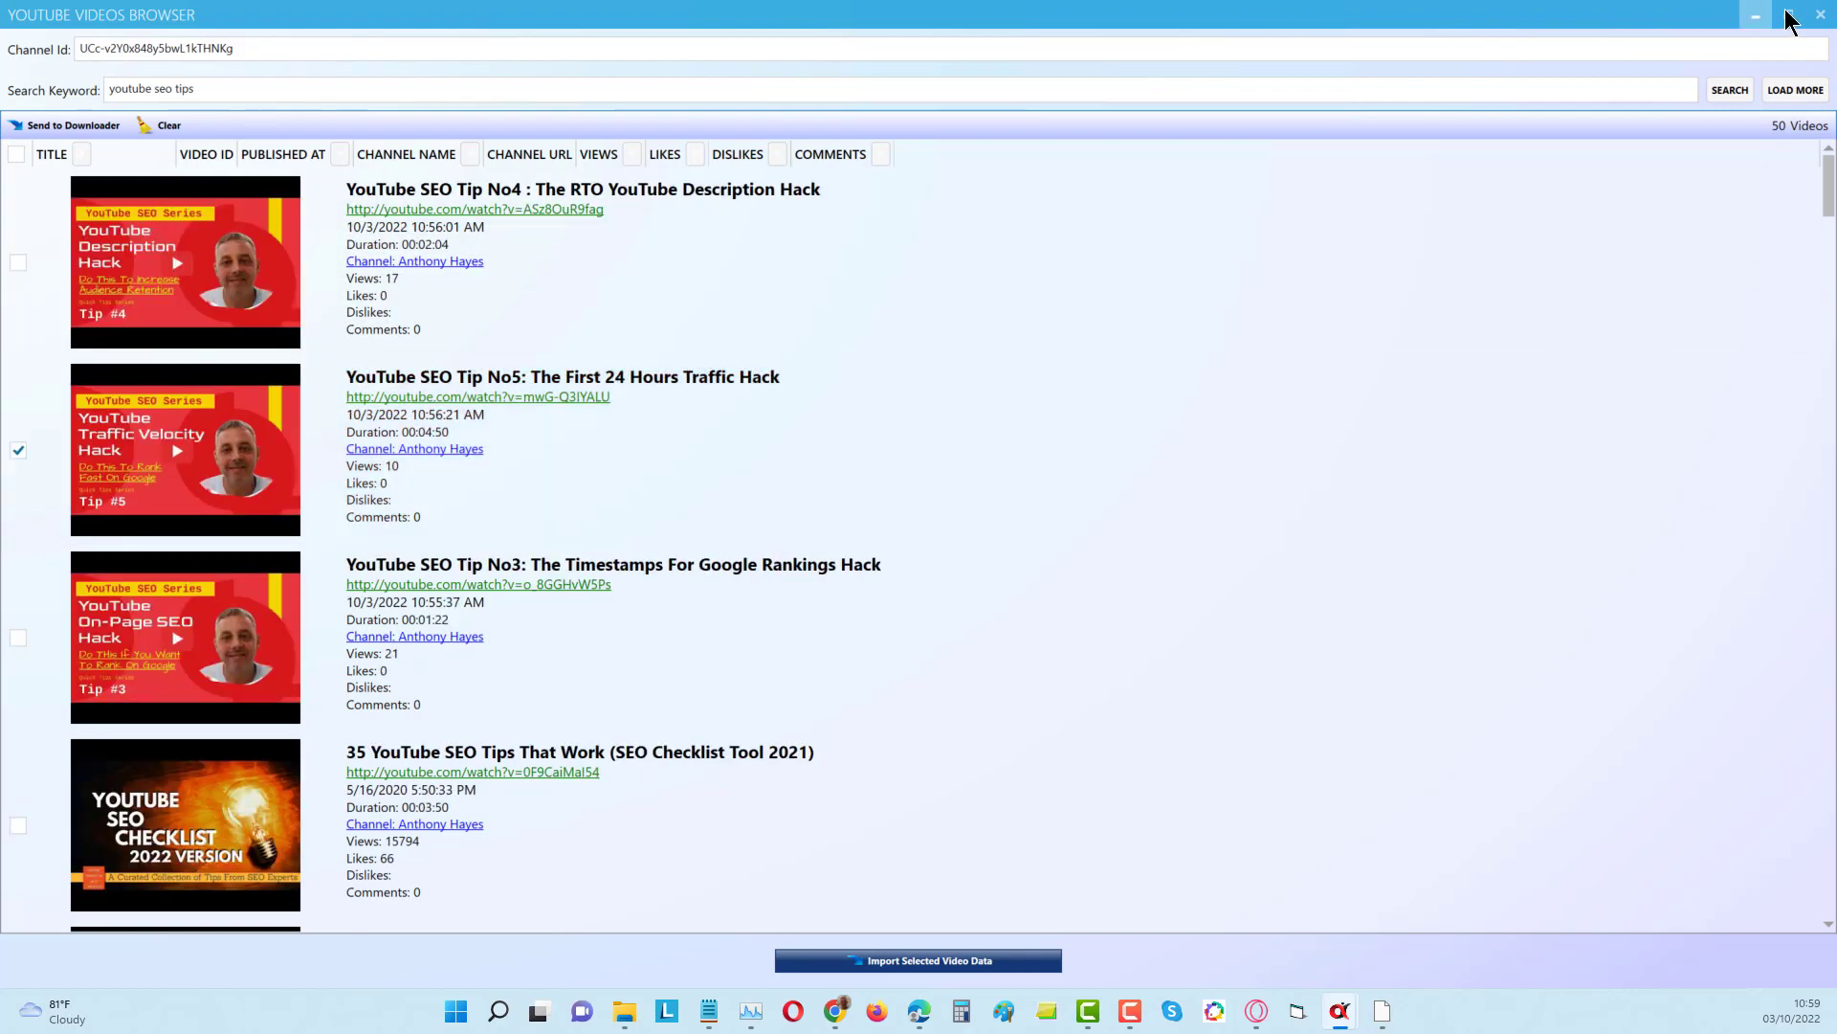
Compare the selection with the project's video list and import the selected Tip No5 and Tip No2 video data.
click(1790, 16)
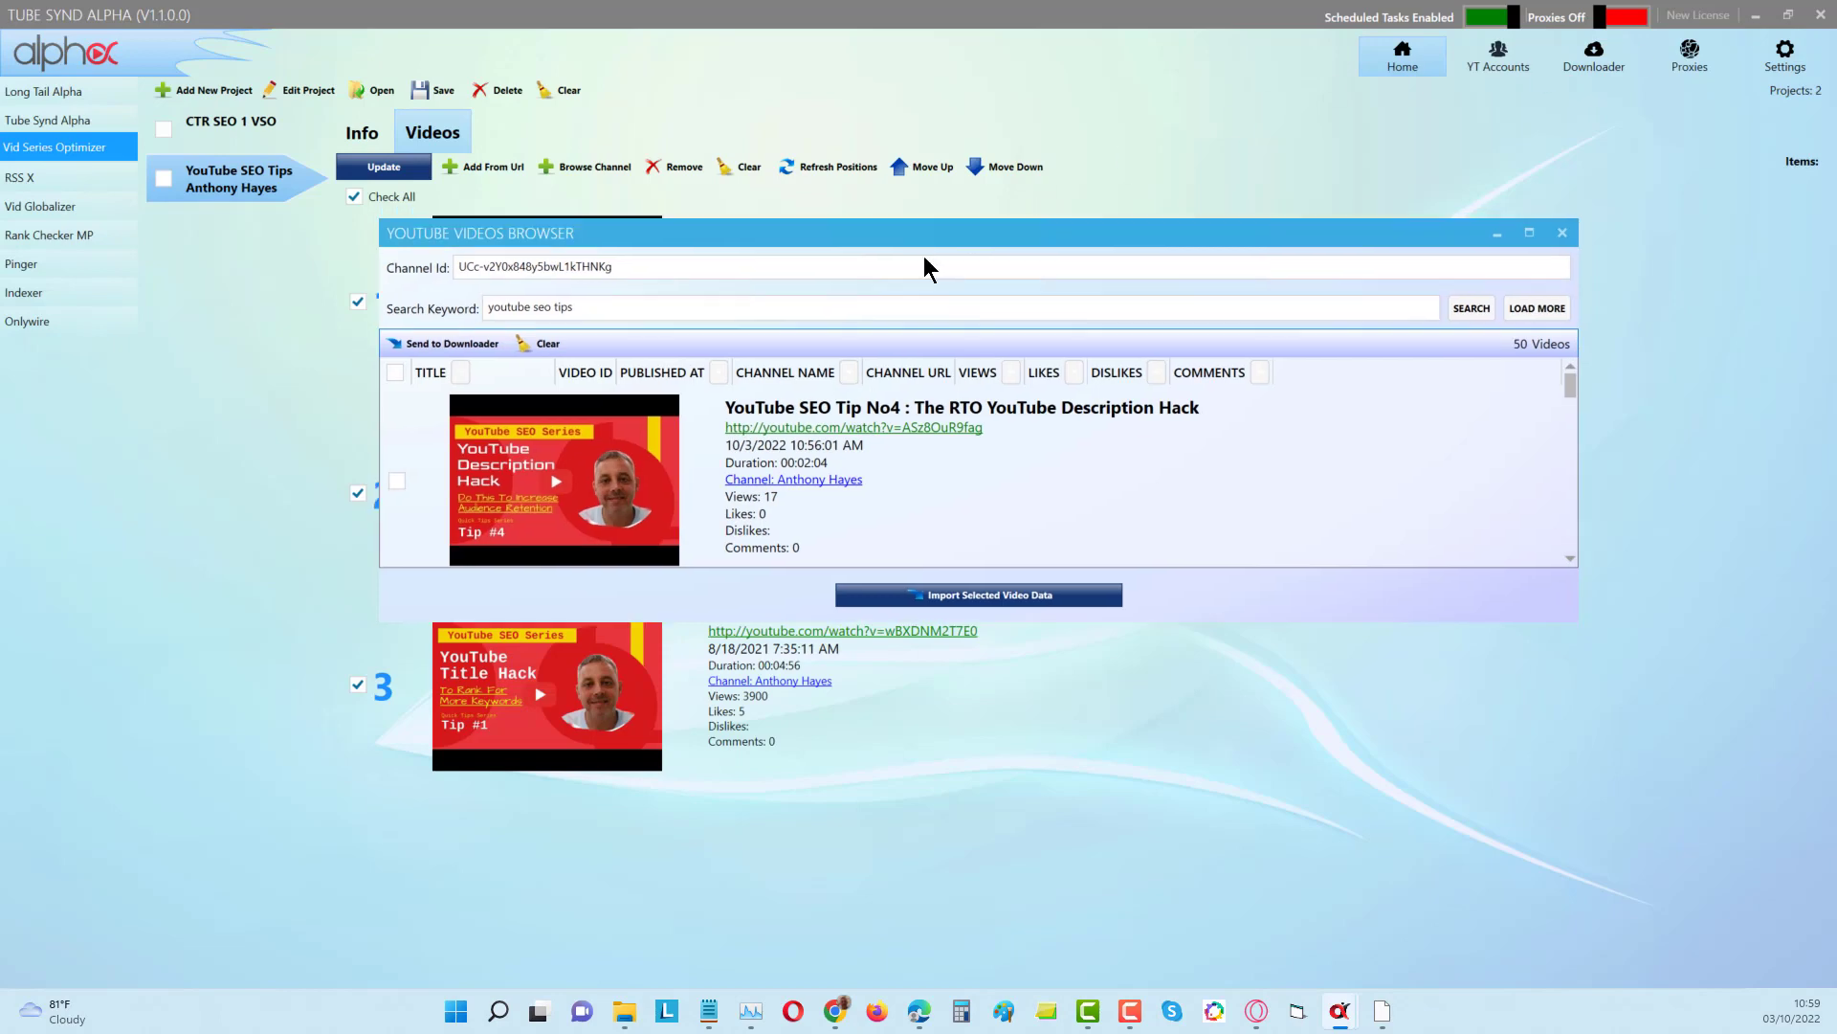
drag(912, 239, 814, 178)
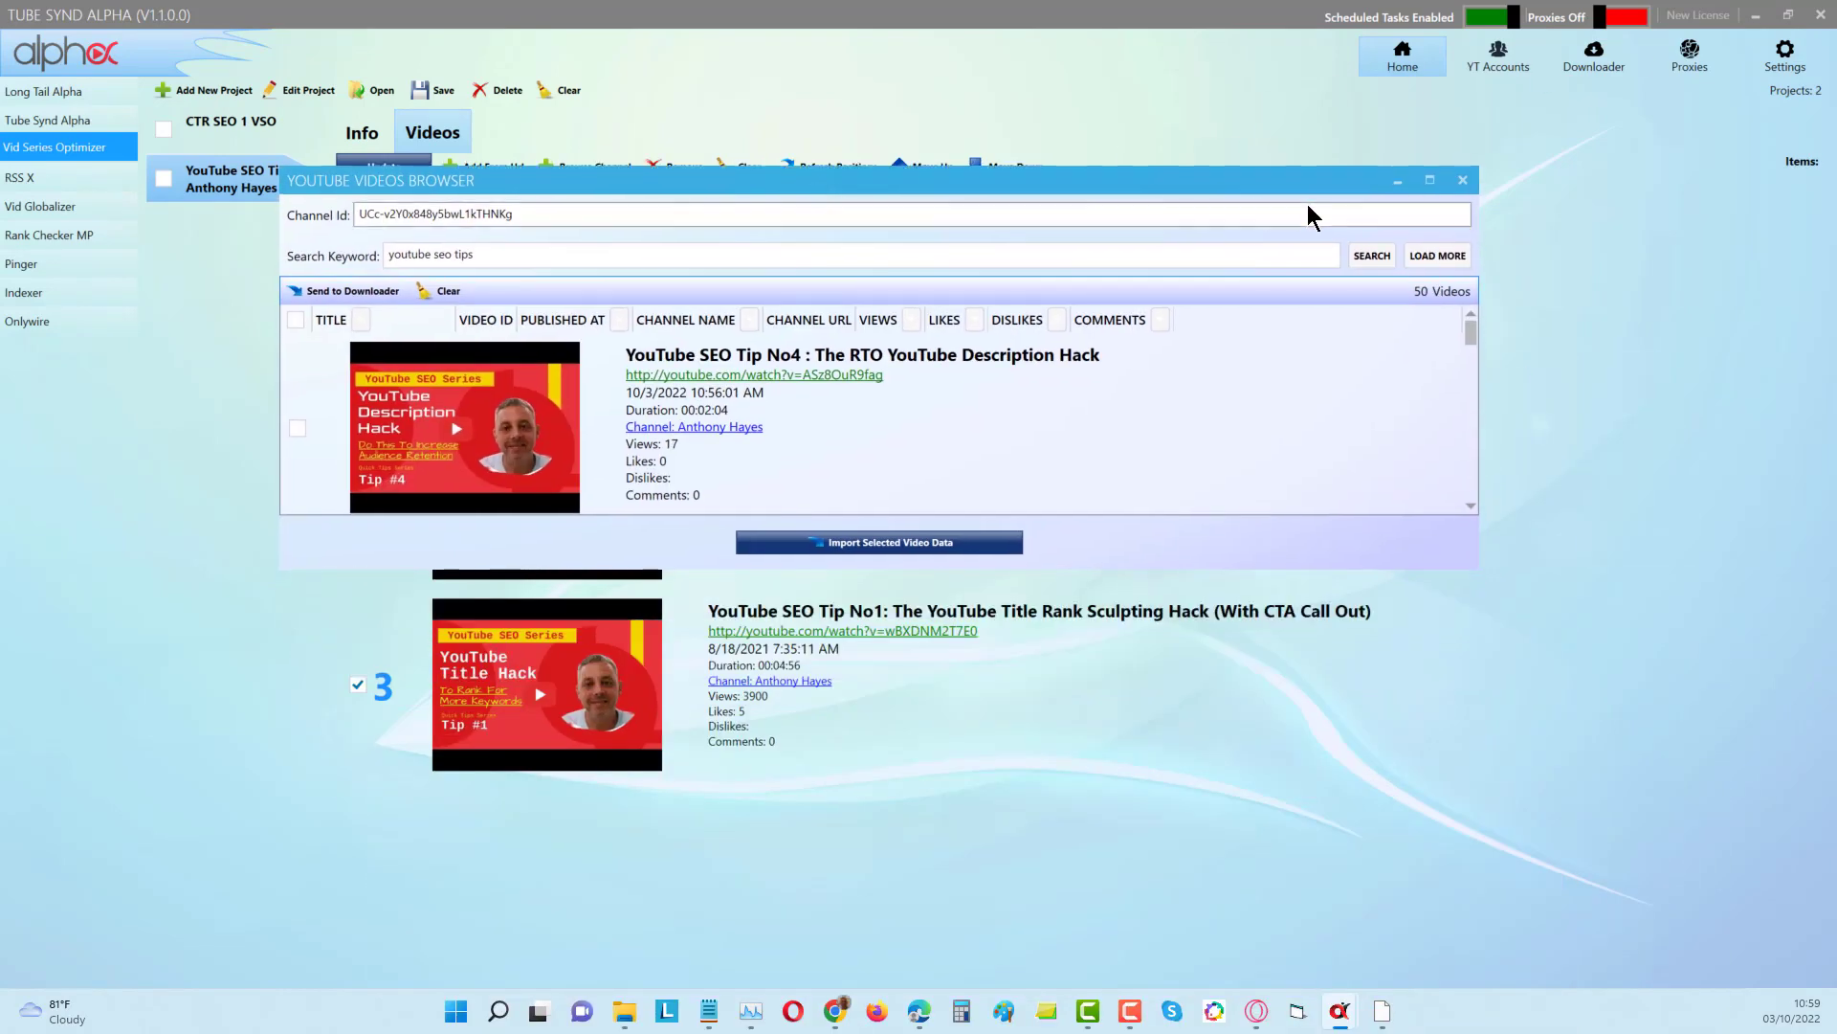
click(1429, 180)
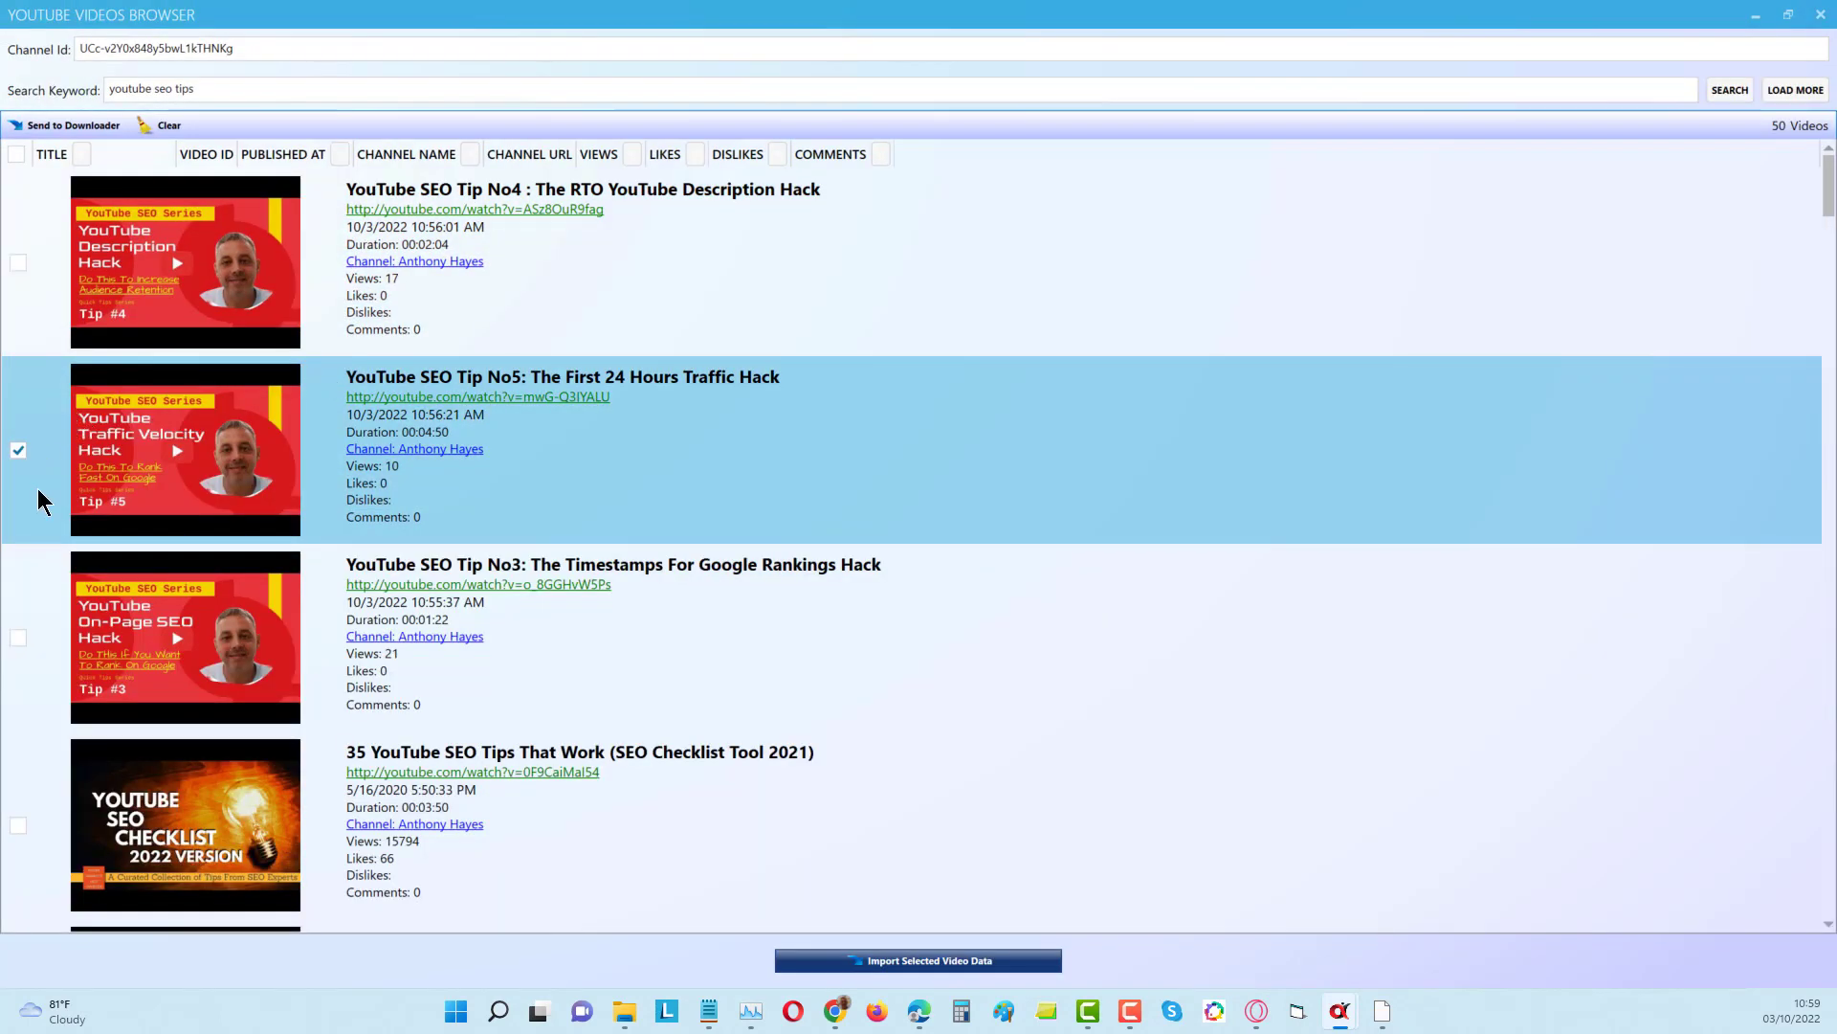
scroll(50, 606, down, 3)
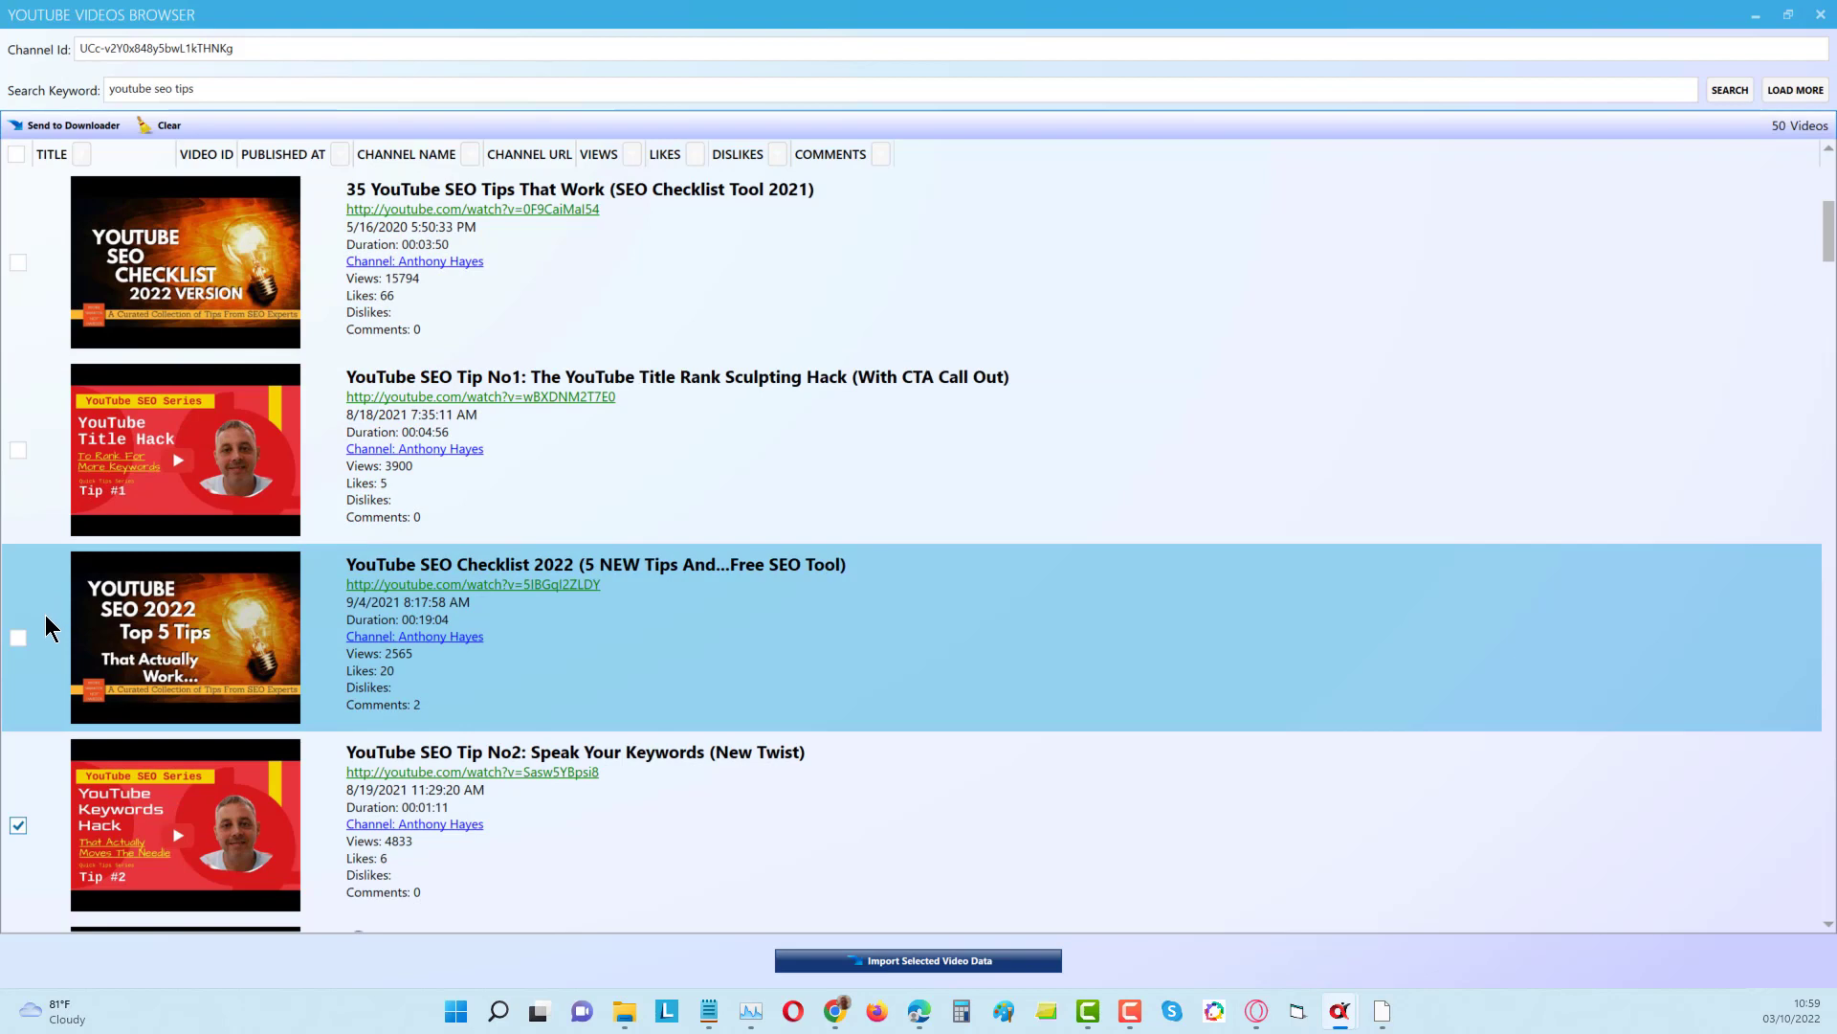
scroll(66, 558, up, 3)
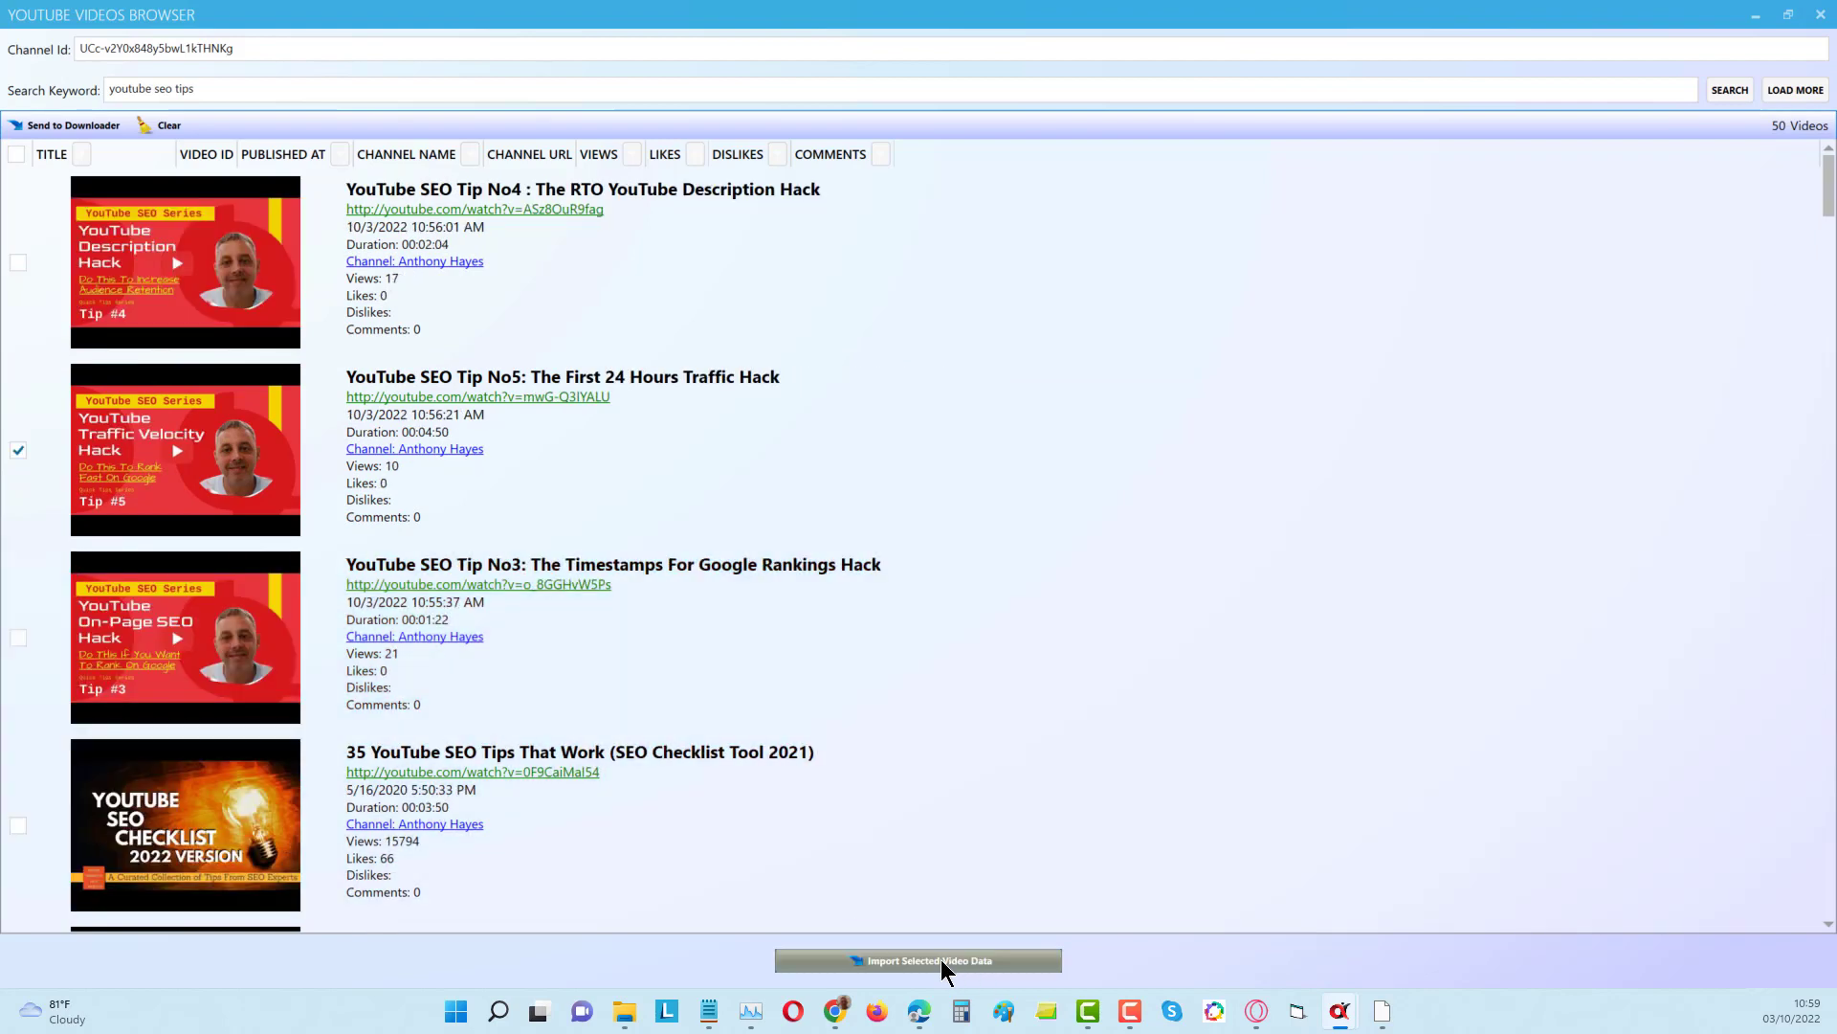
click(940, 959)
Move the YouTube SEO Tip No1 video up to position 1 in the series list.
scroll(1626, 603, down, 1)
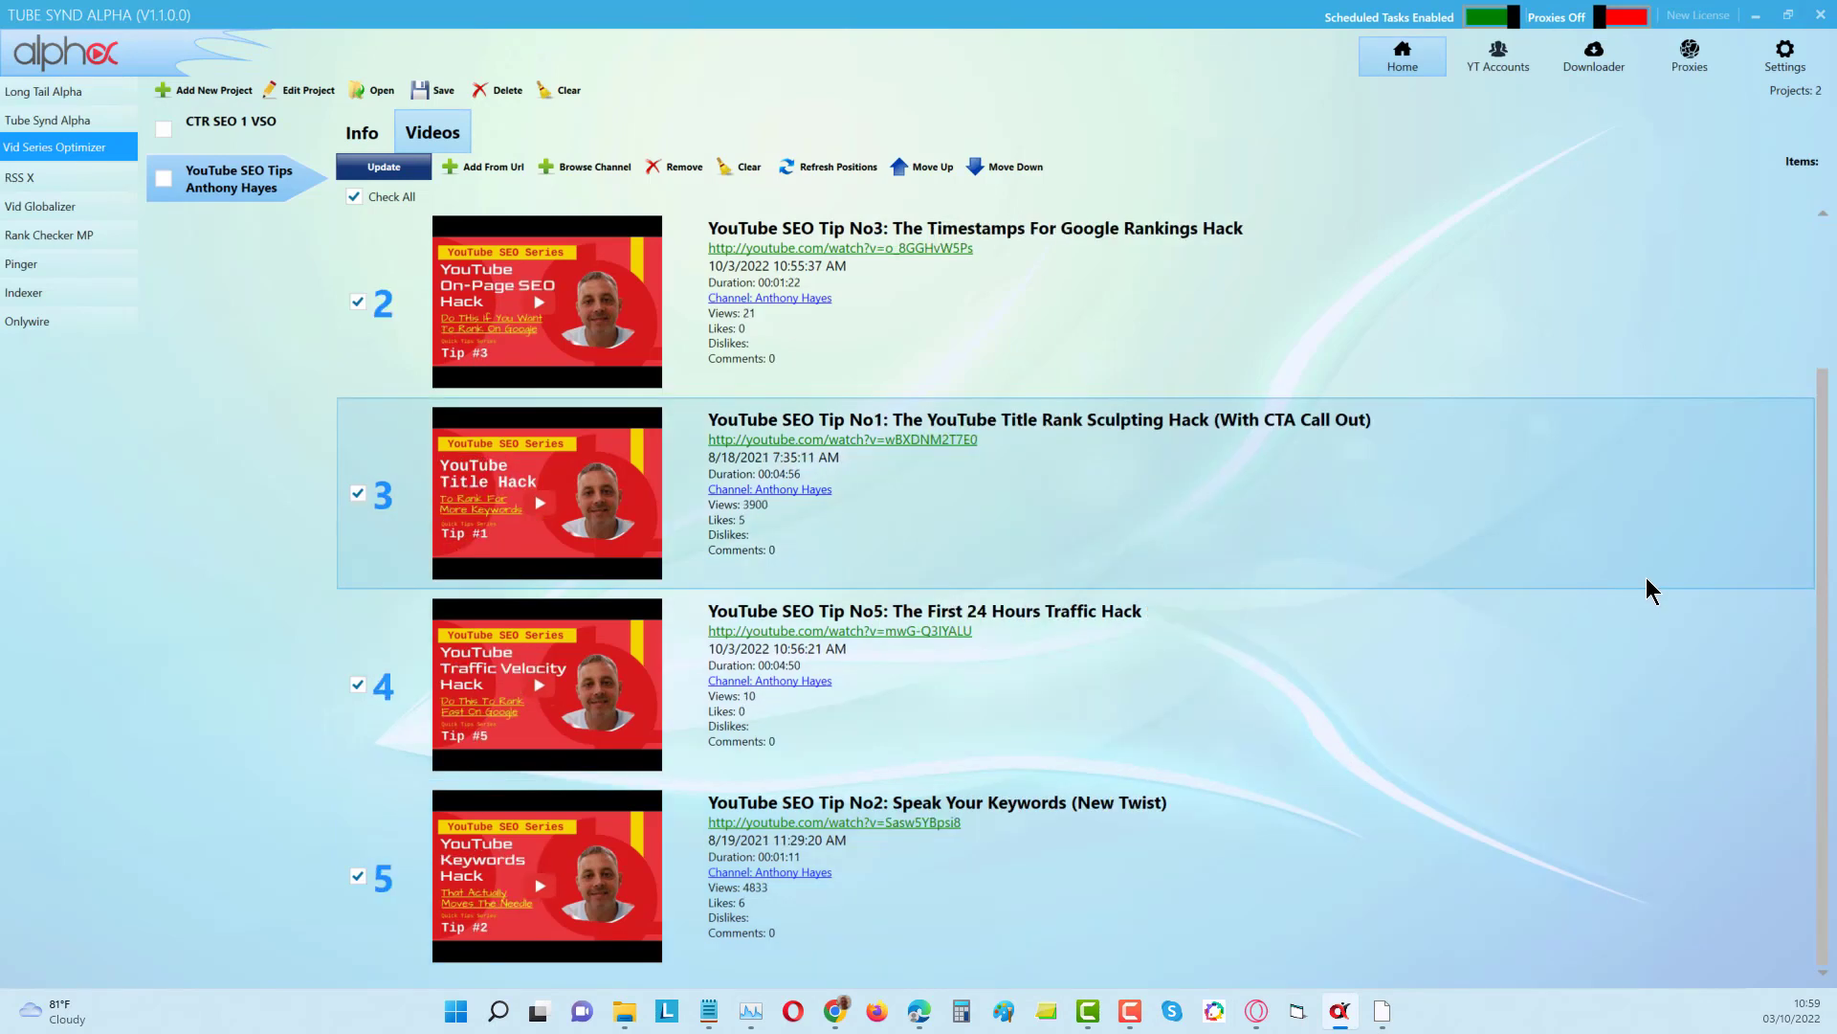
scroll(1386, 508, up, 1)
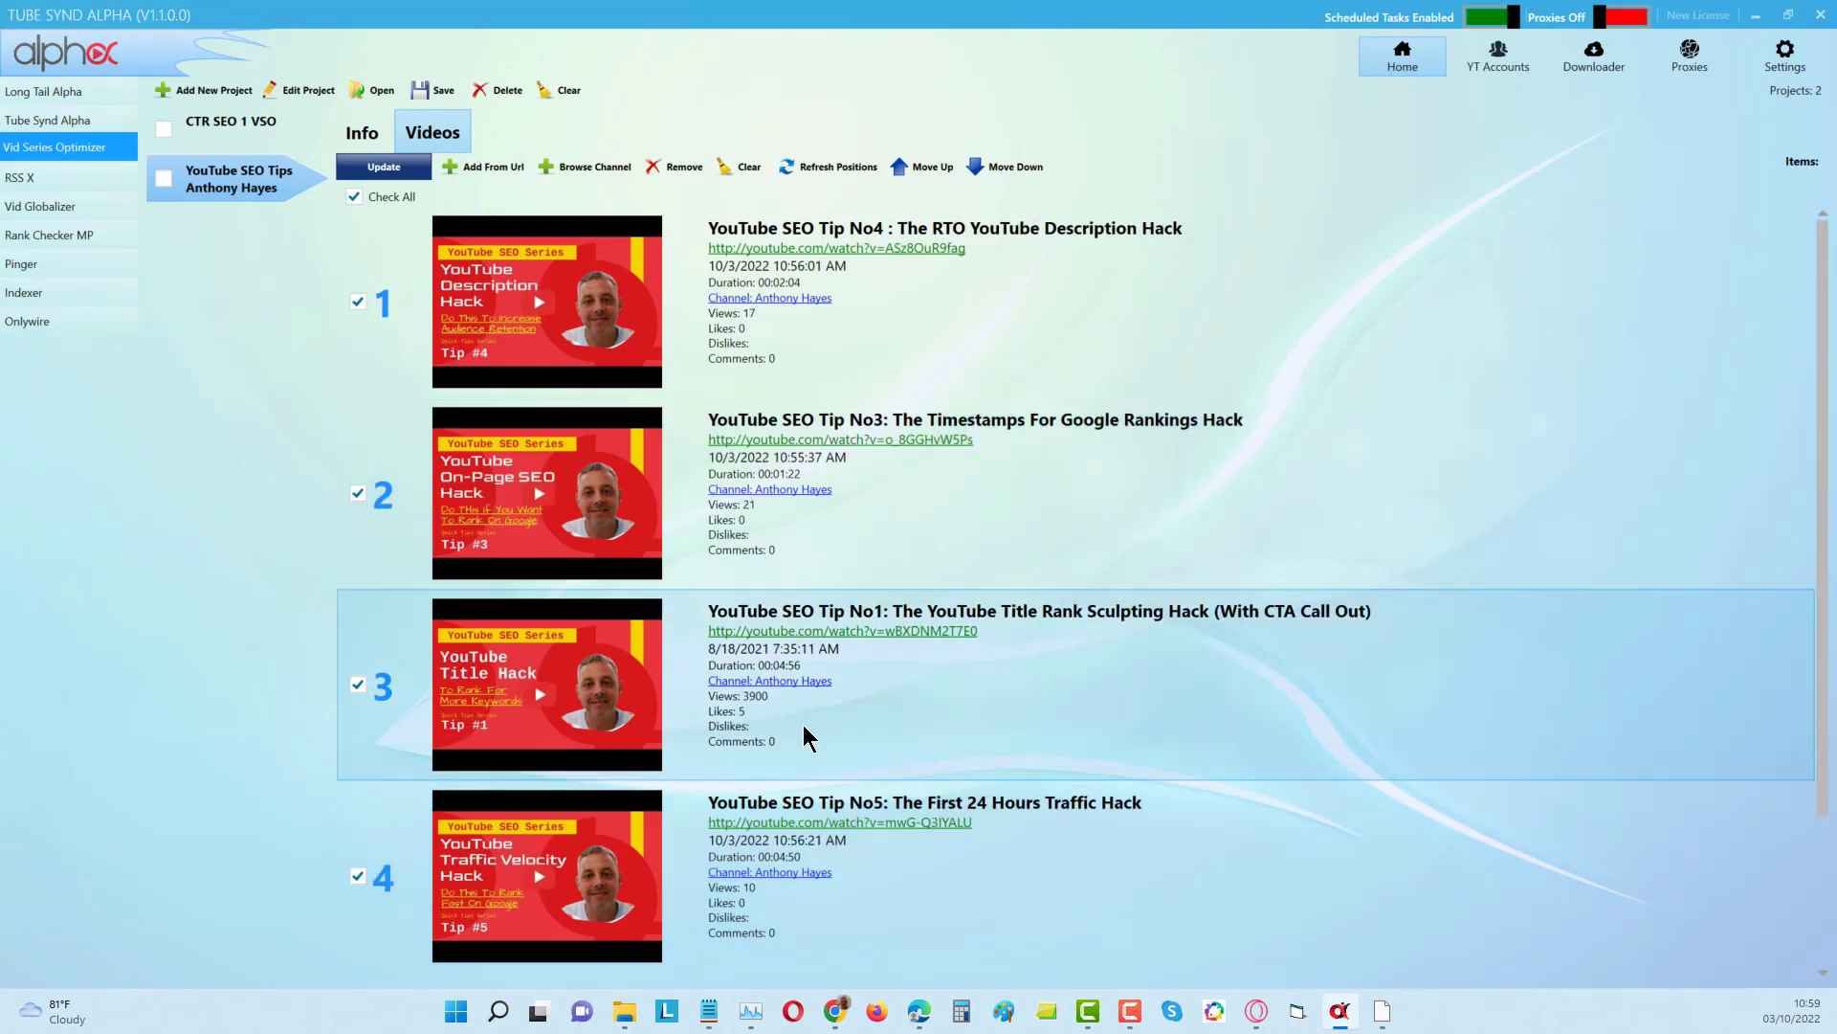
click(373, 624)
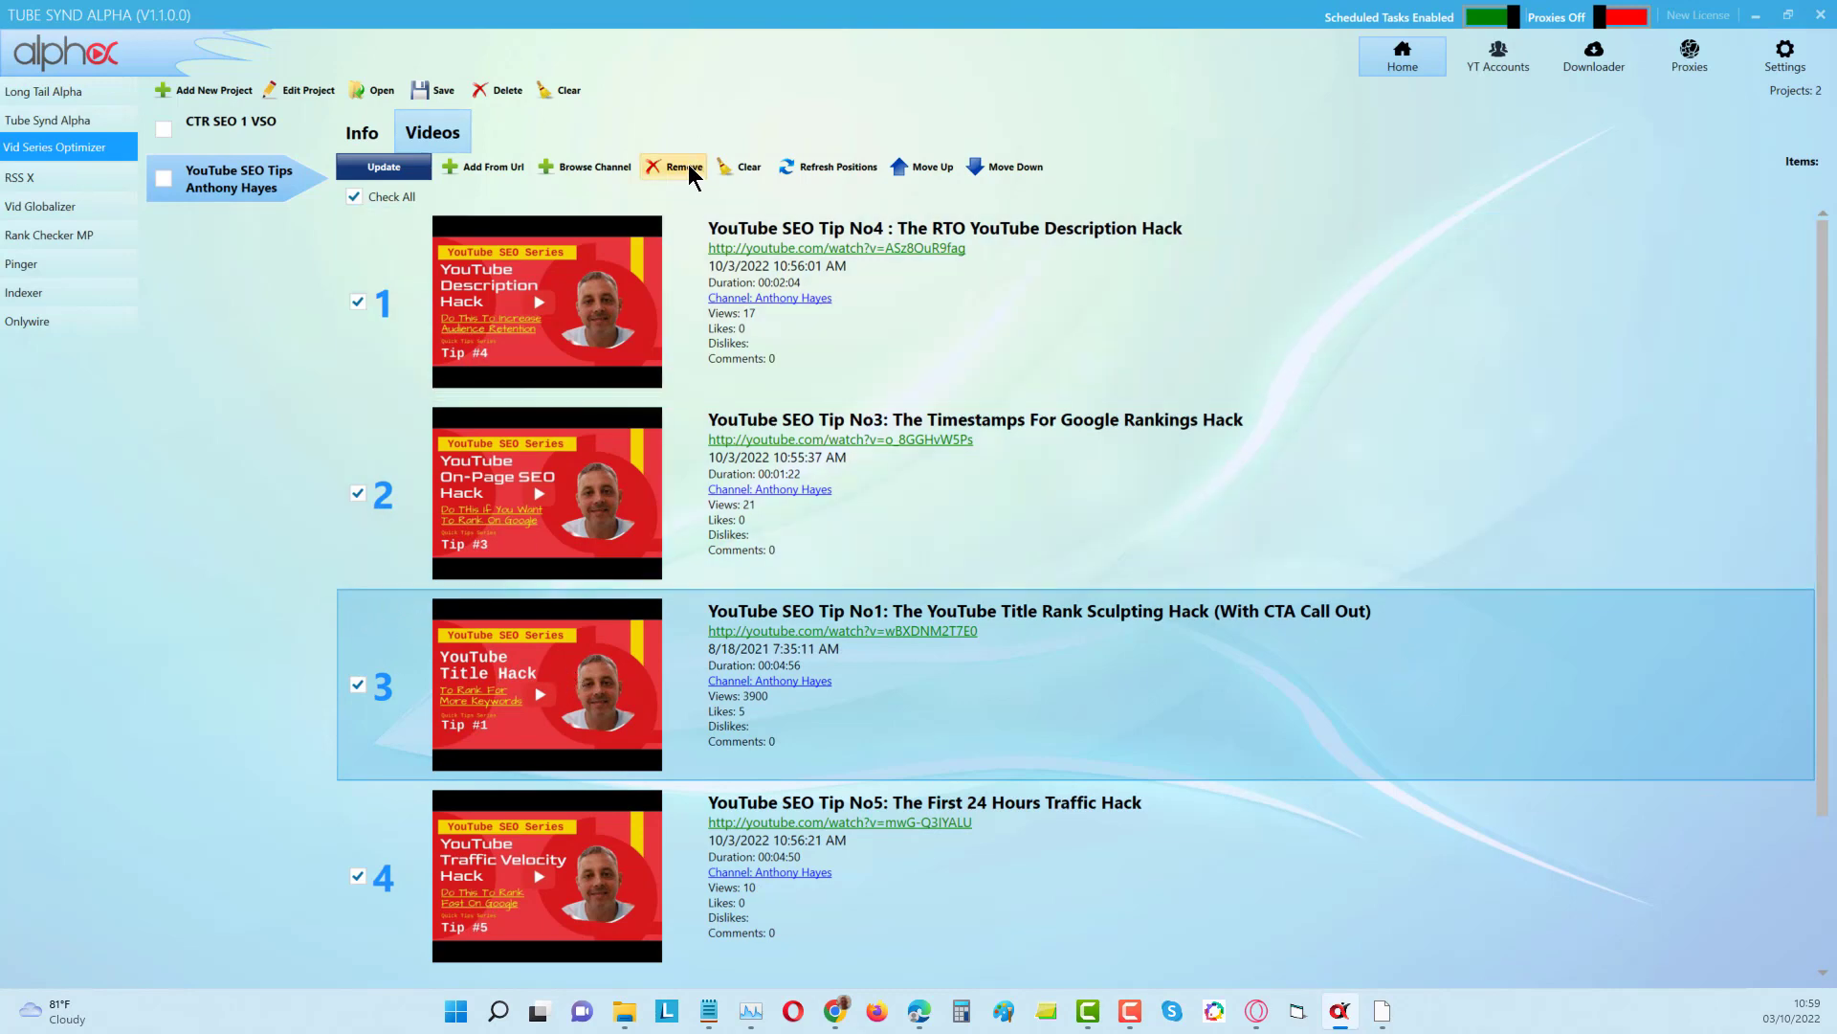
click(922, 172)
click(921, 174)
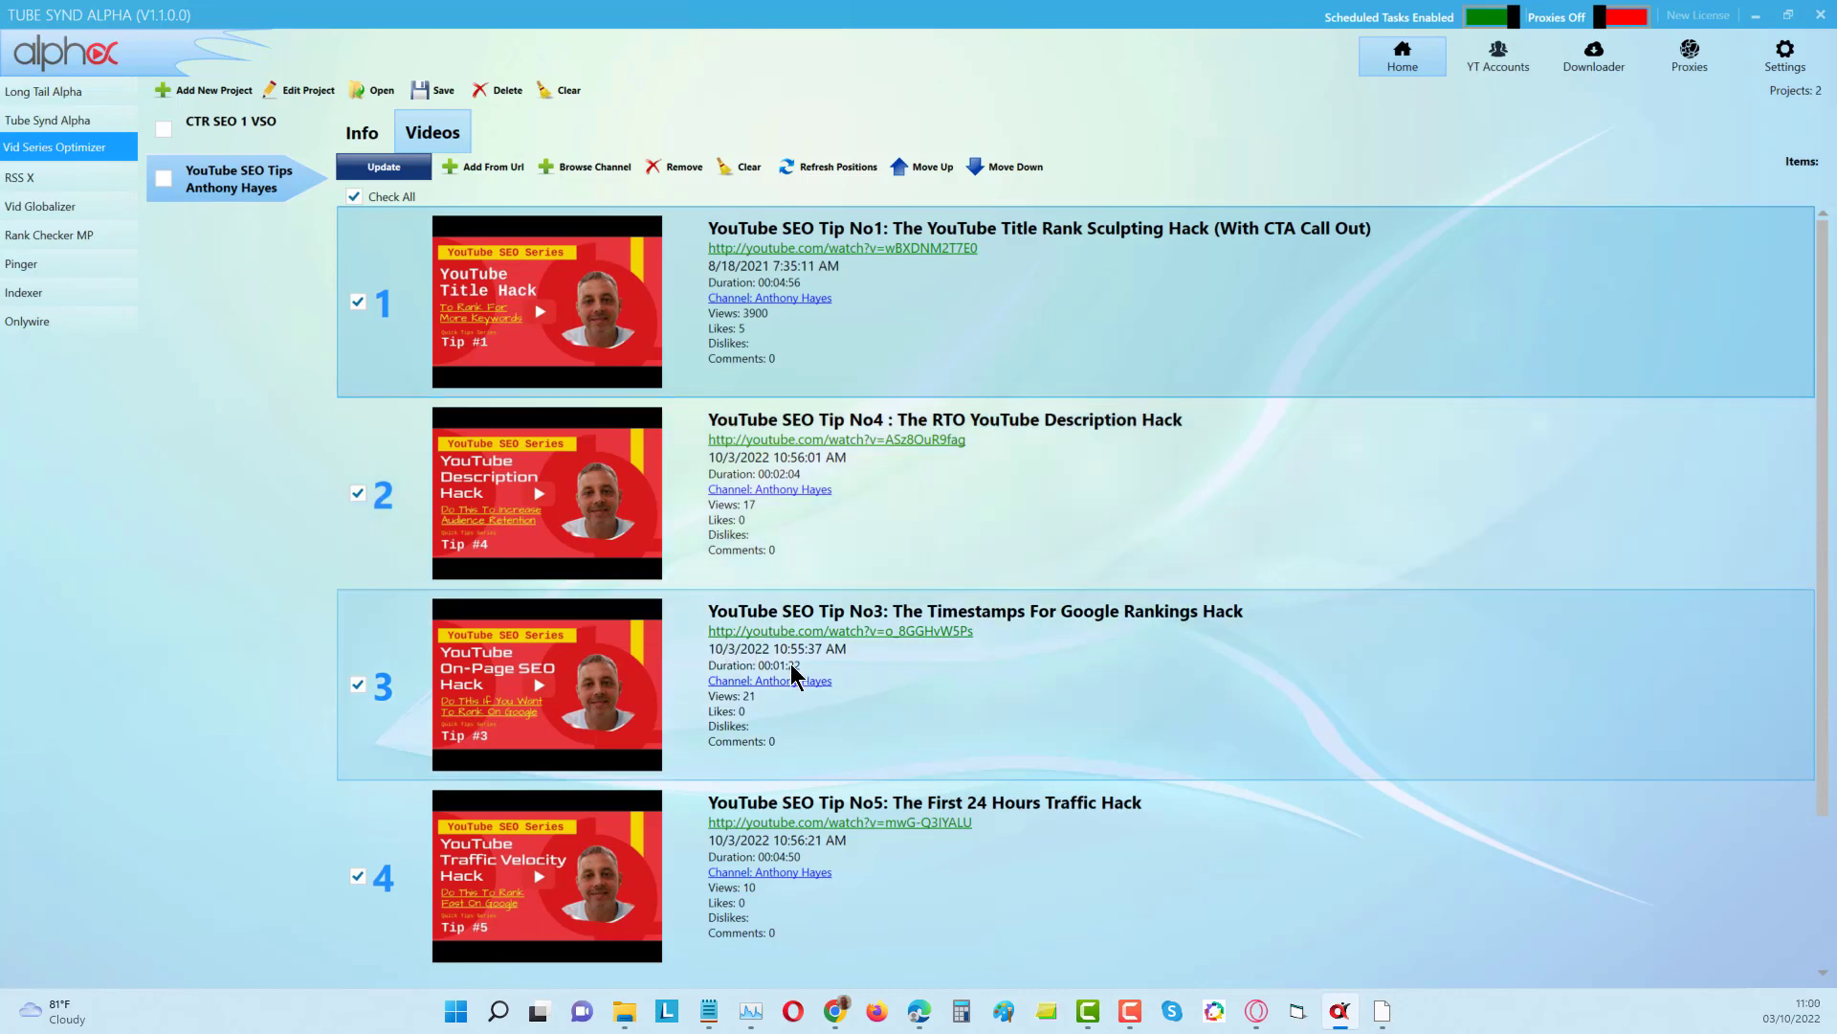
Move the YouTube SEO Tip No2 video up to position 2 in the series list.
scroll(807, 677, down, 1)
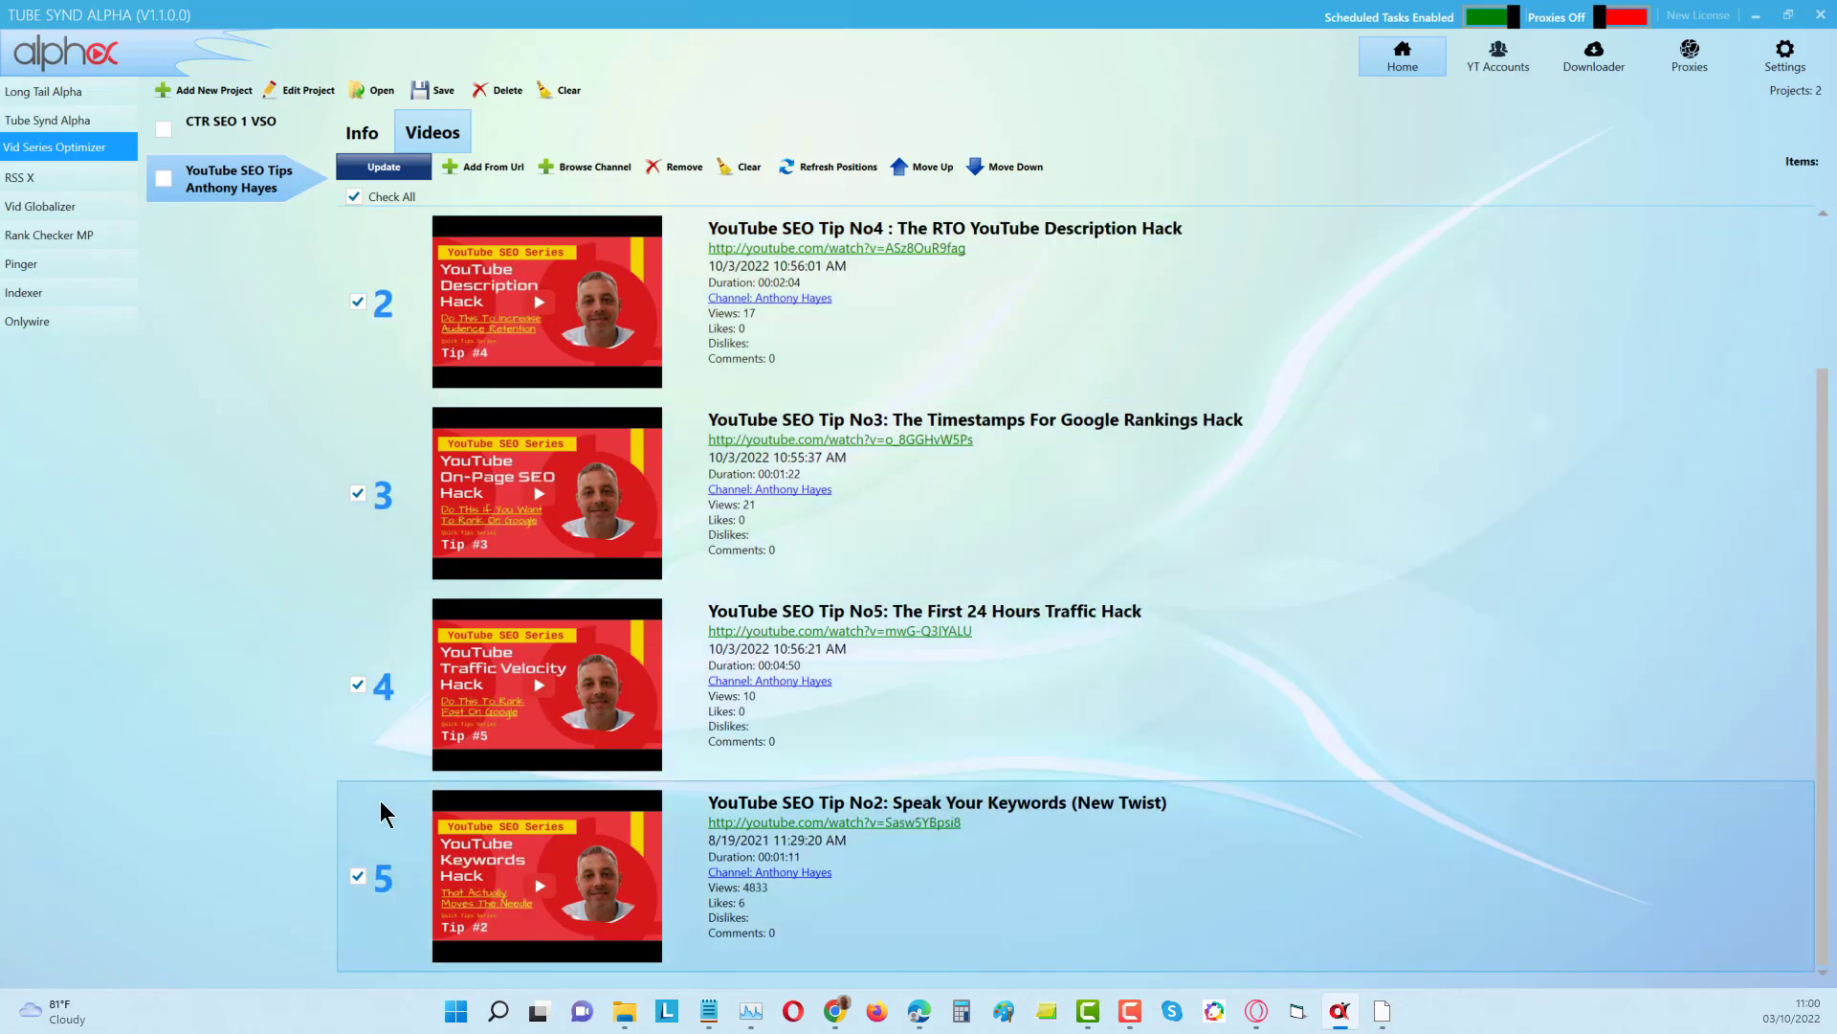
click(390, 808)
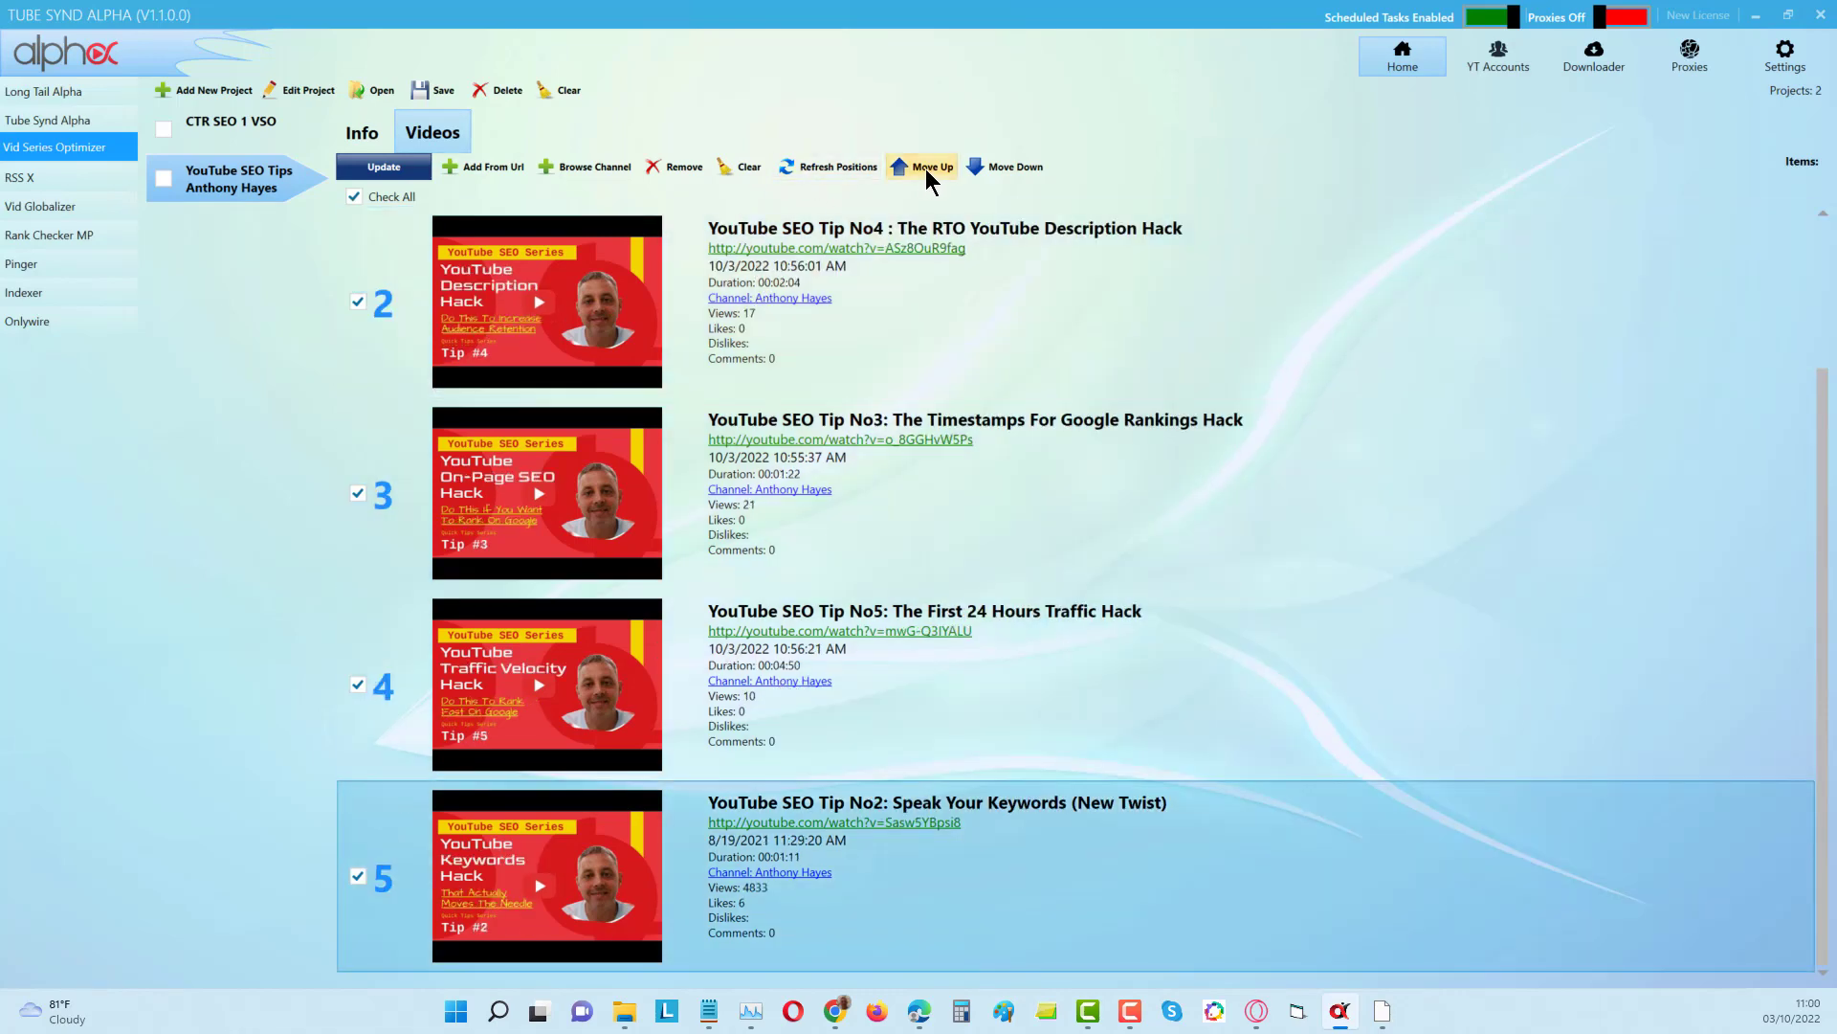
click(924, 169)
click(925, 169)
click(924, 169)
scroll(1115, 368, up, 1)
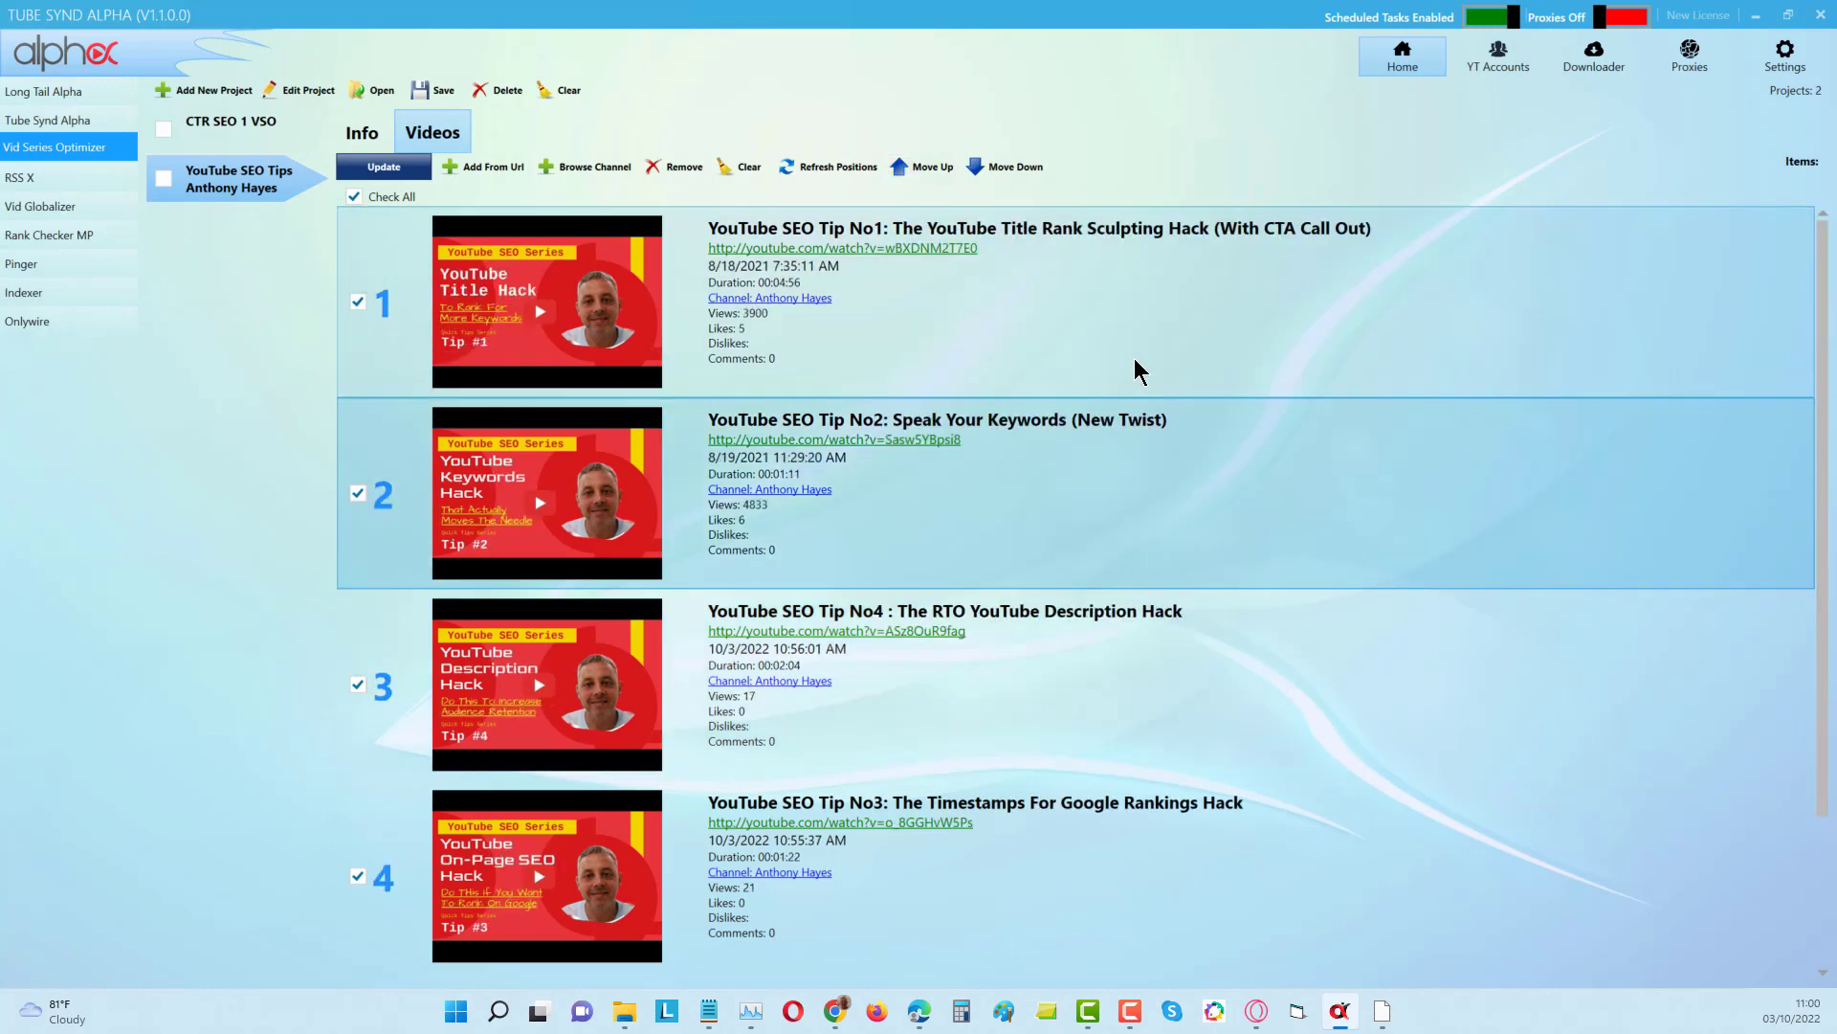
Move the YouTube SEO Tip No3 video above Tip No4 to position 3 and check the order of the whole series.
click(363, 818)
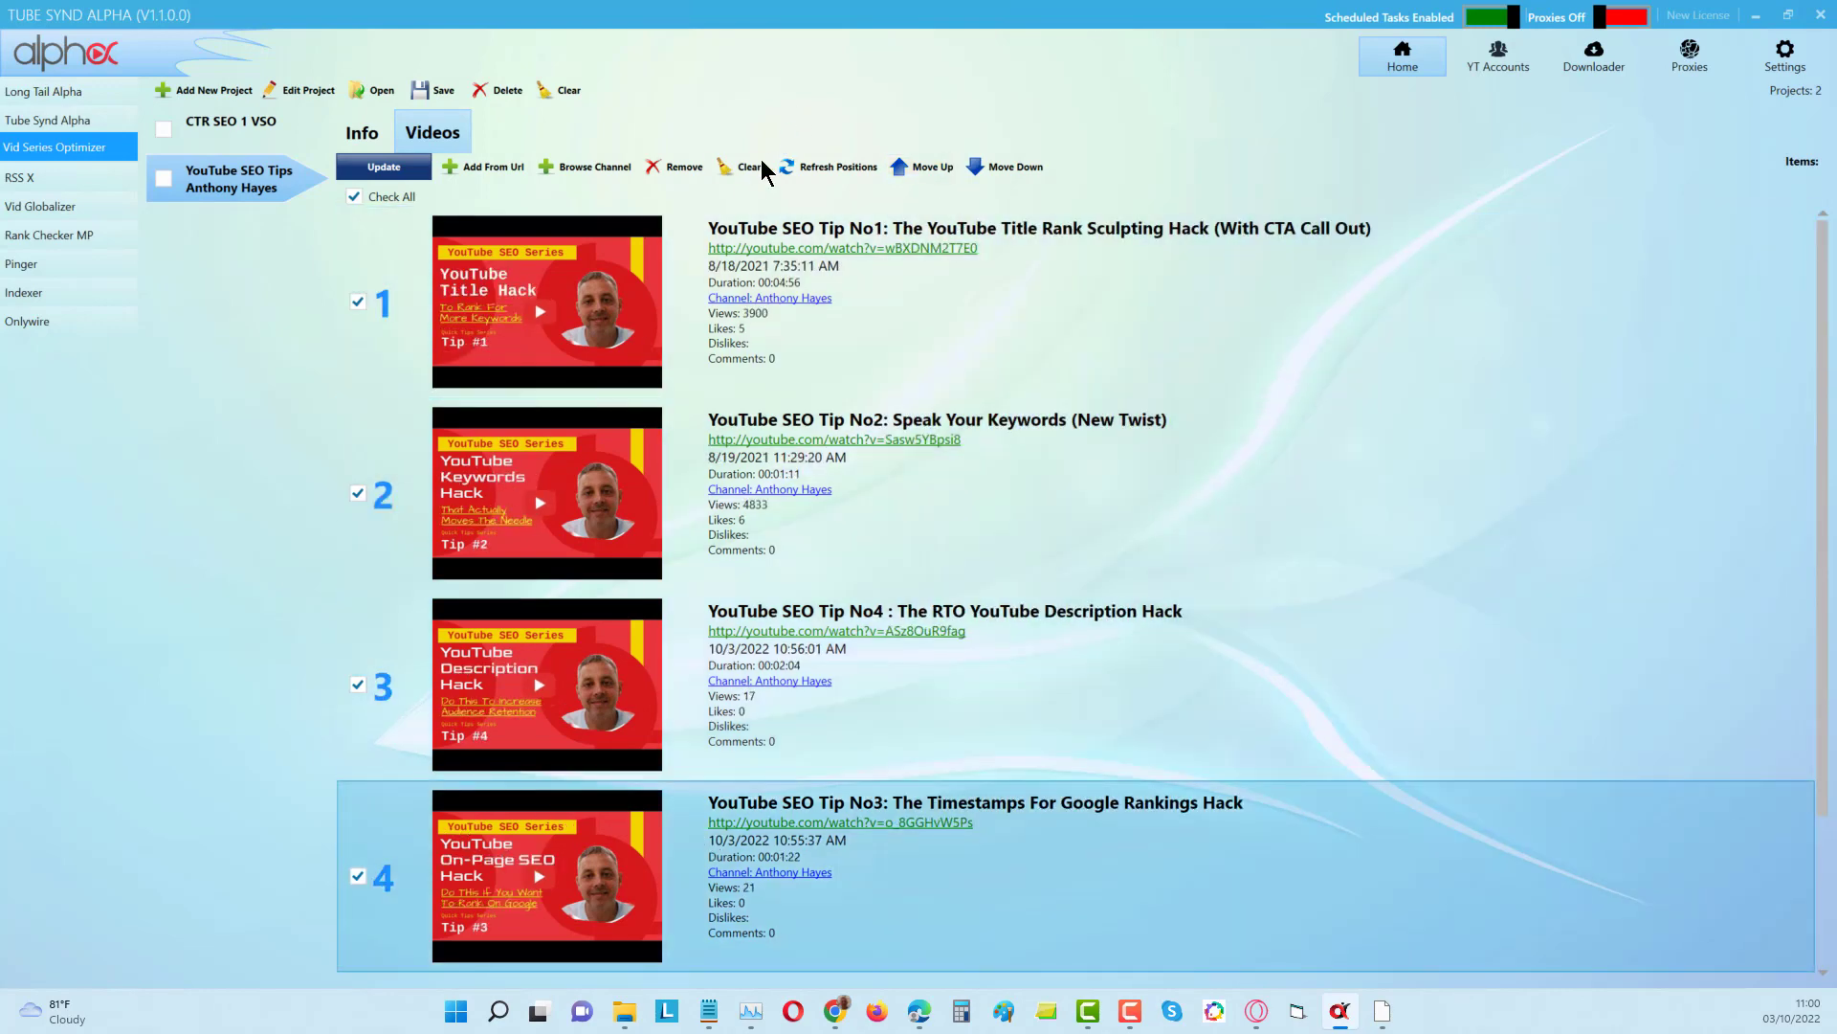
click(924, 169)
scroll(1254, 569, down, 1)
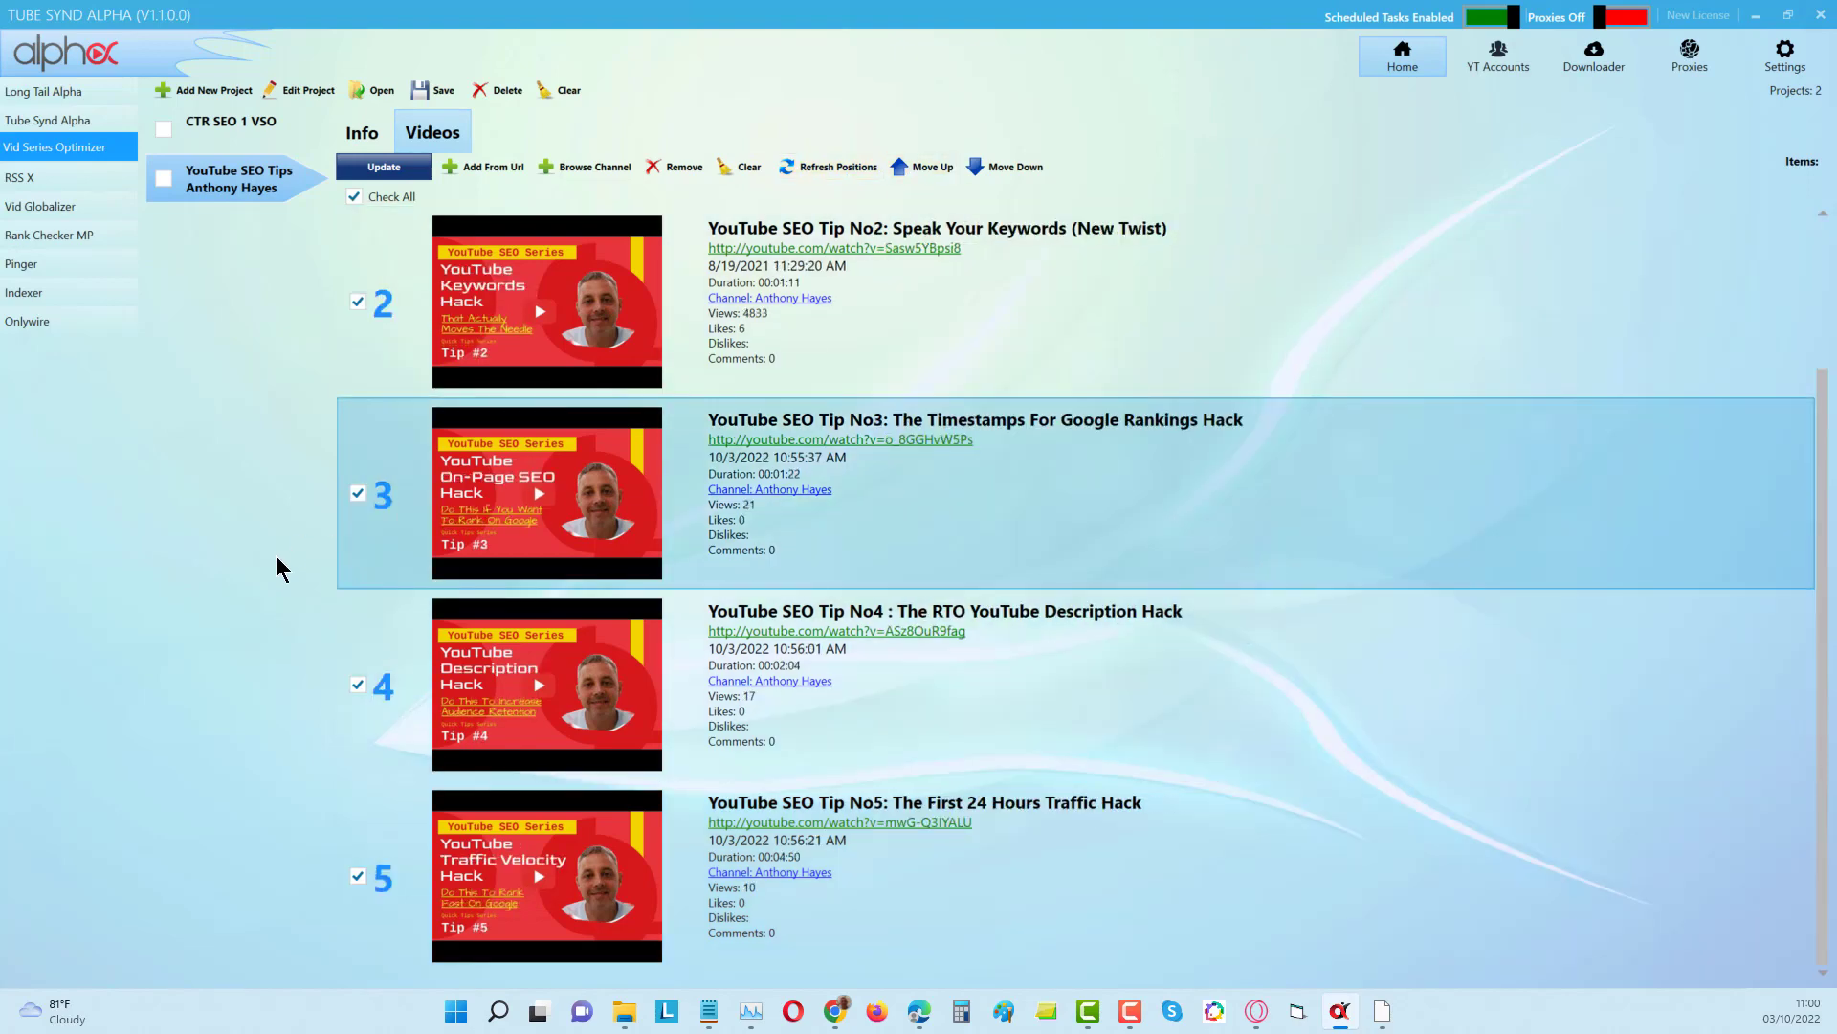
scroll(375, 477, up, 1)
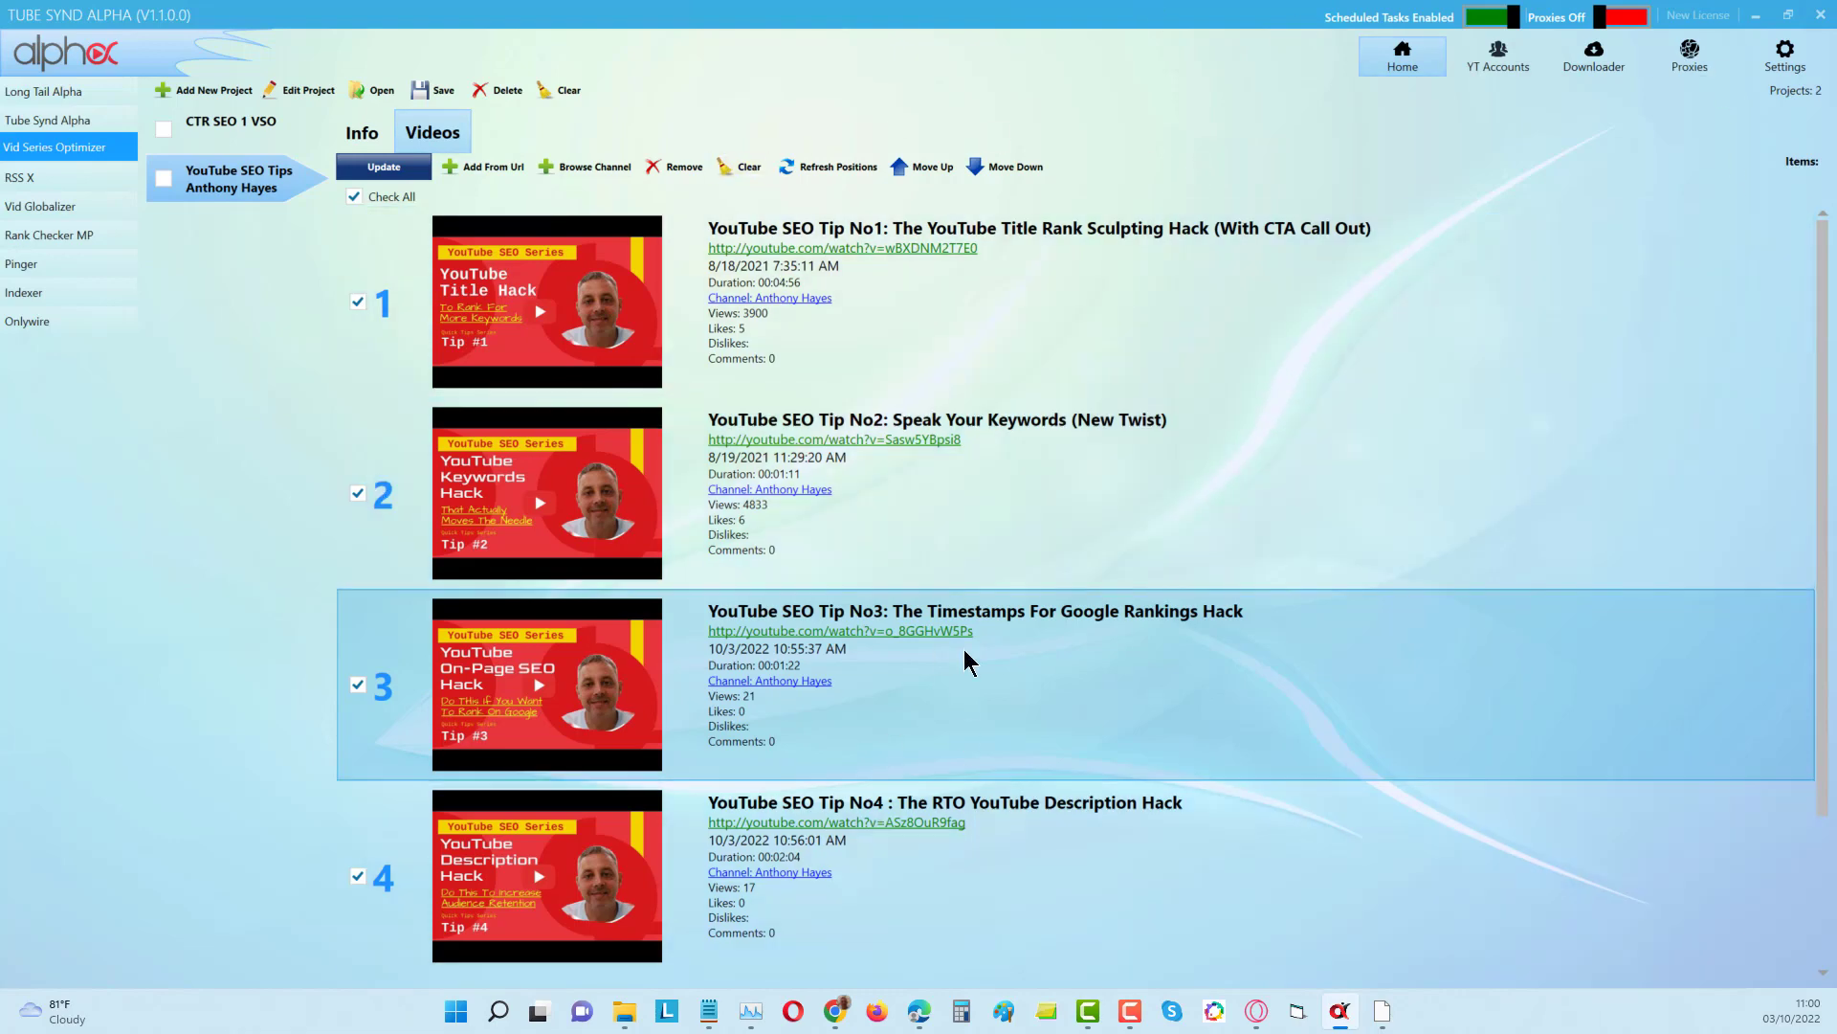
Return to the series info and preview the video description generated from the Default template.
click(363, 134)
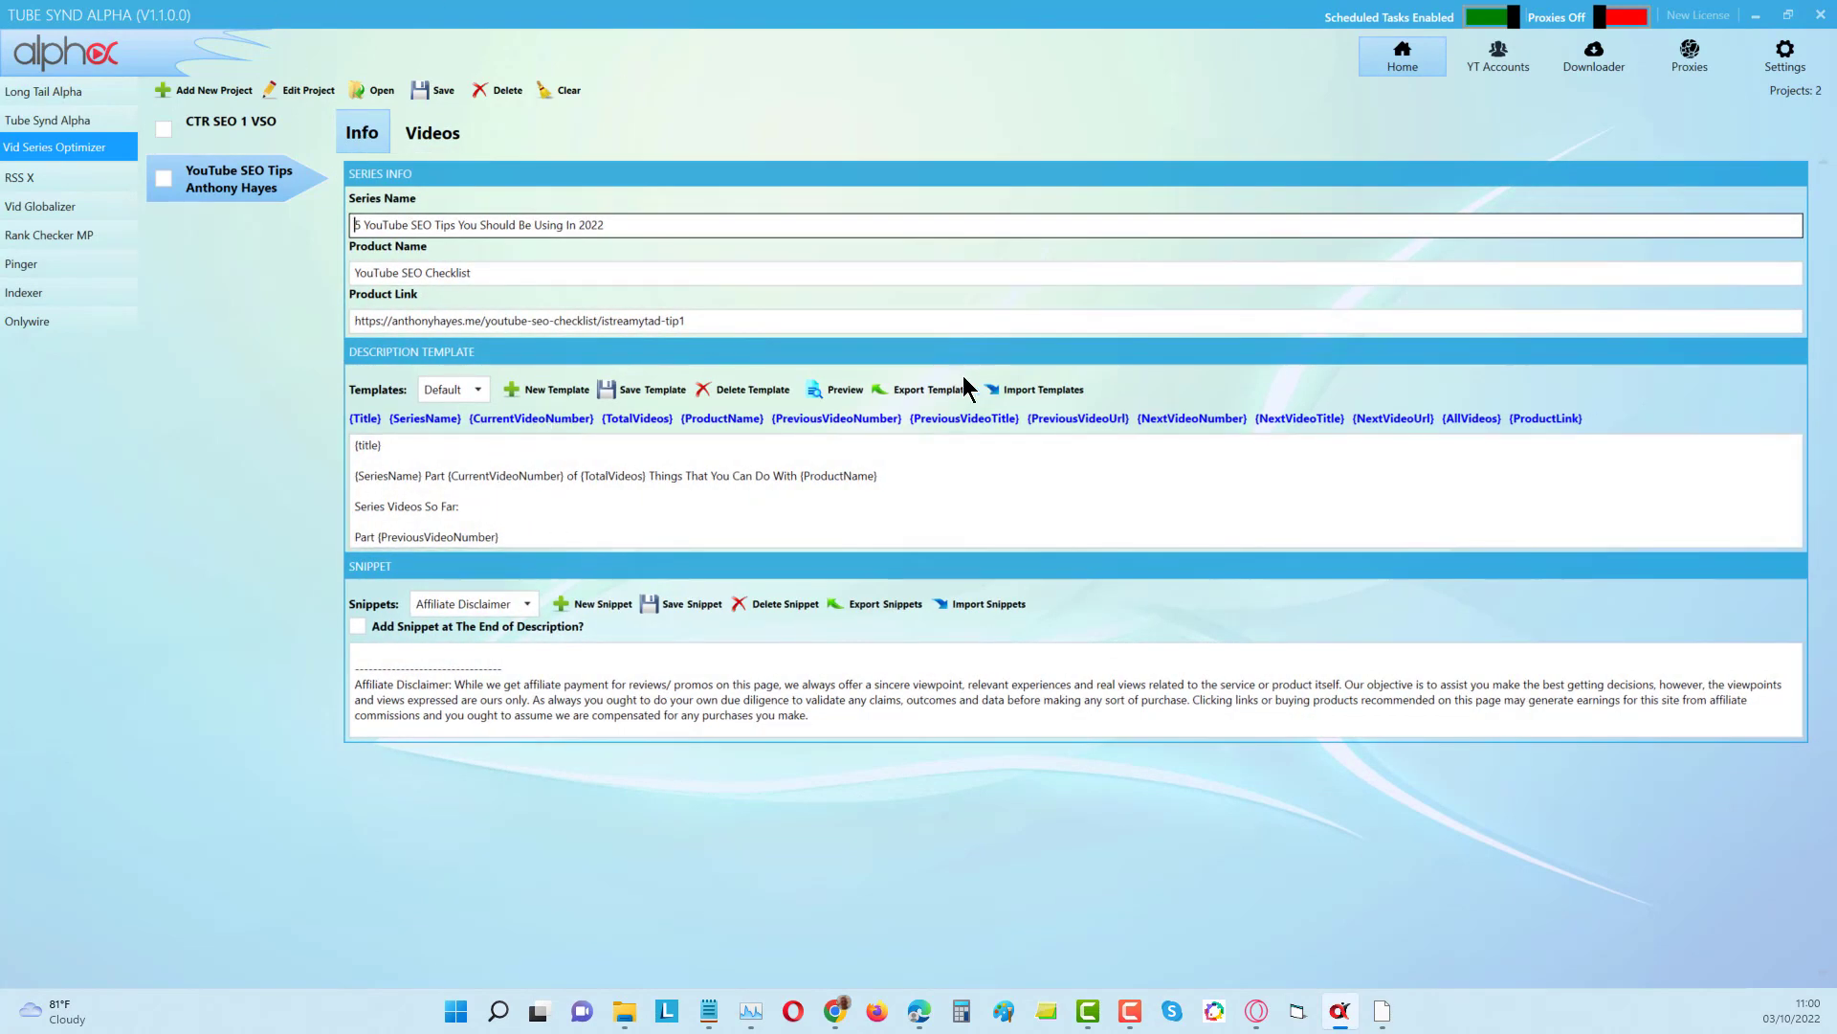
click(848, 394)
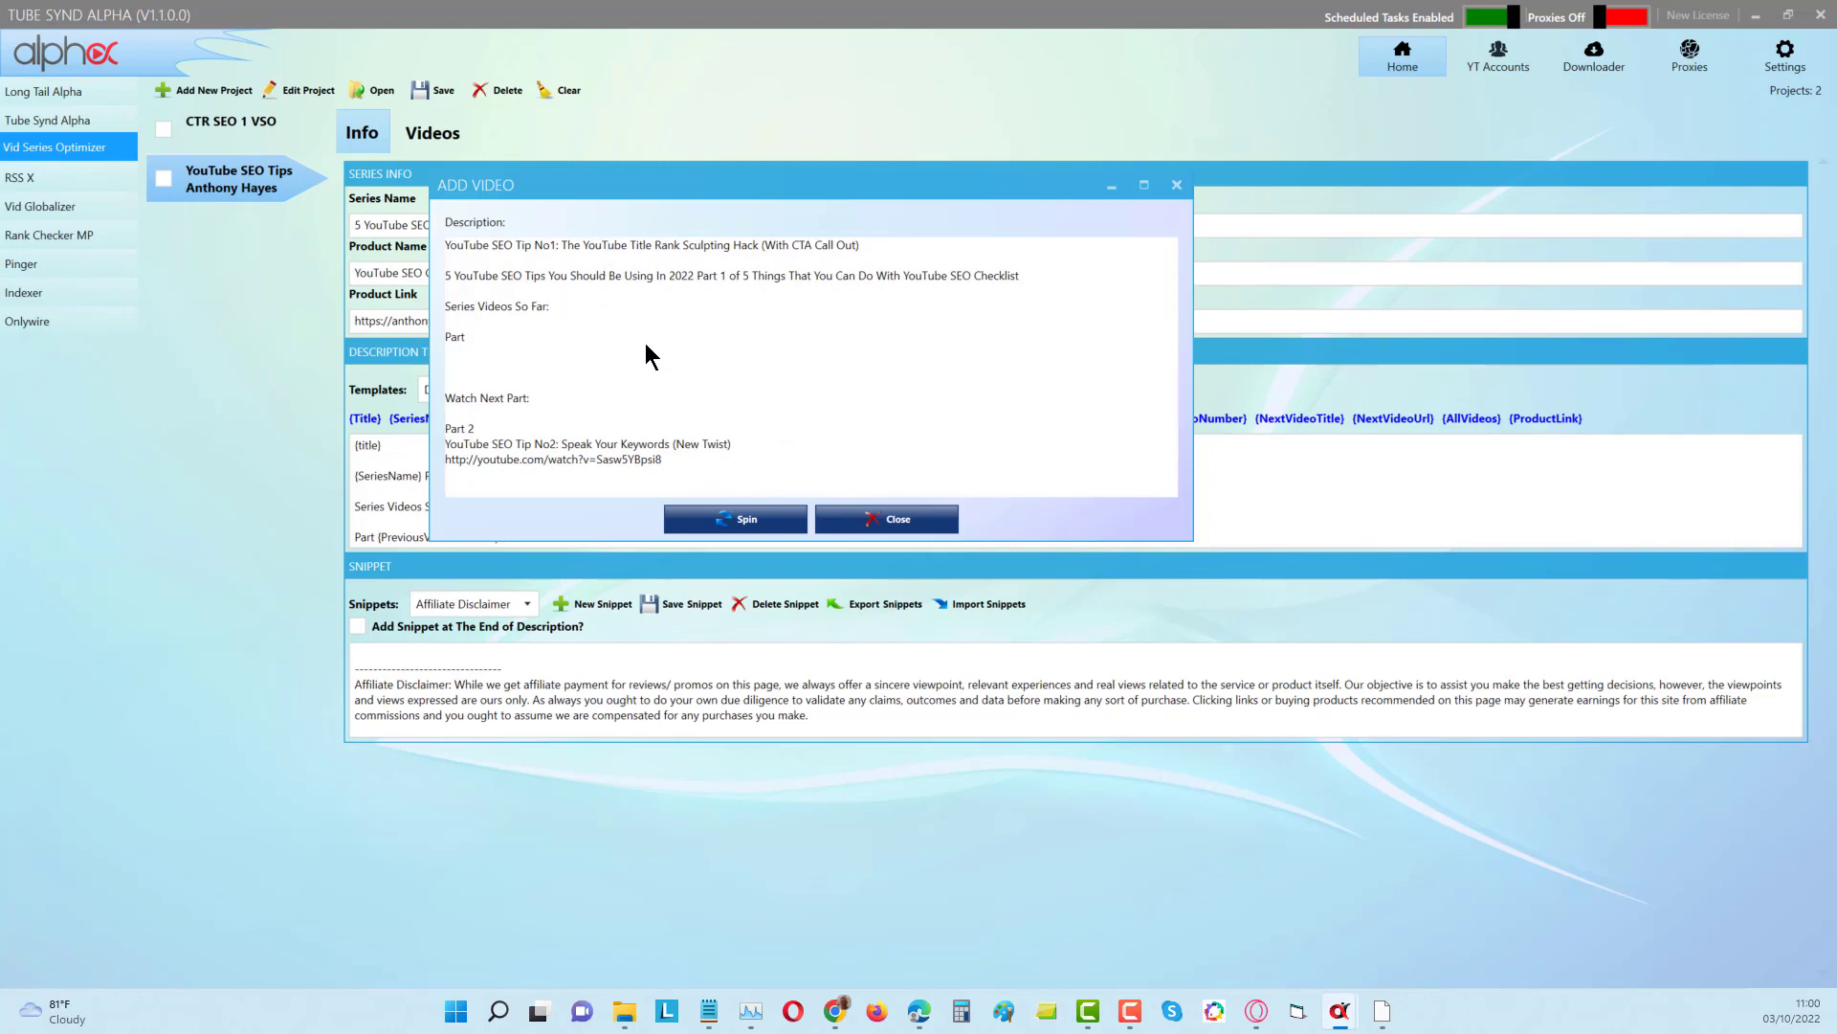
Close the description preview and clear the entire text of the Default description template.
click(890, 519)
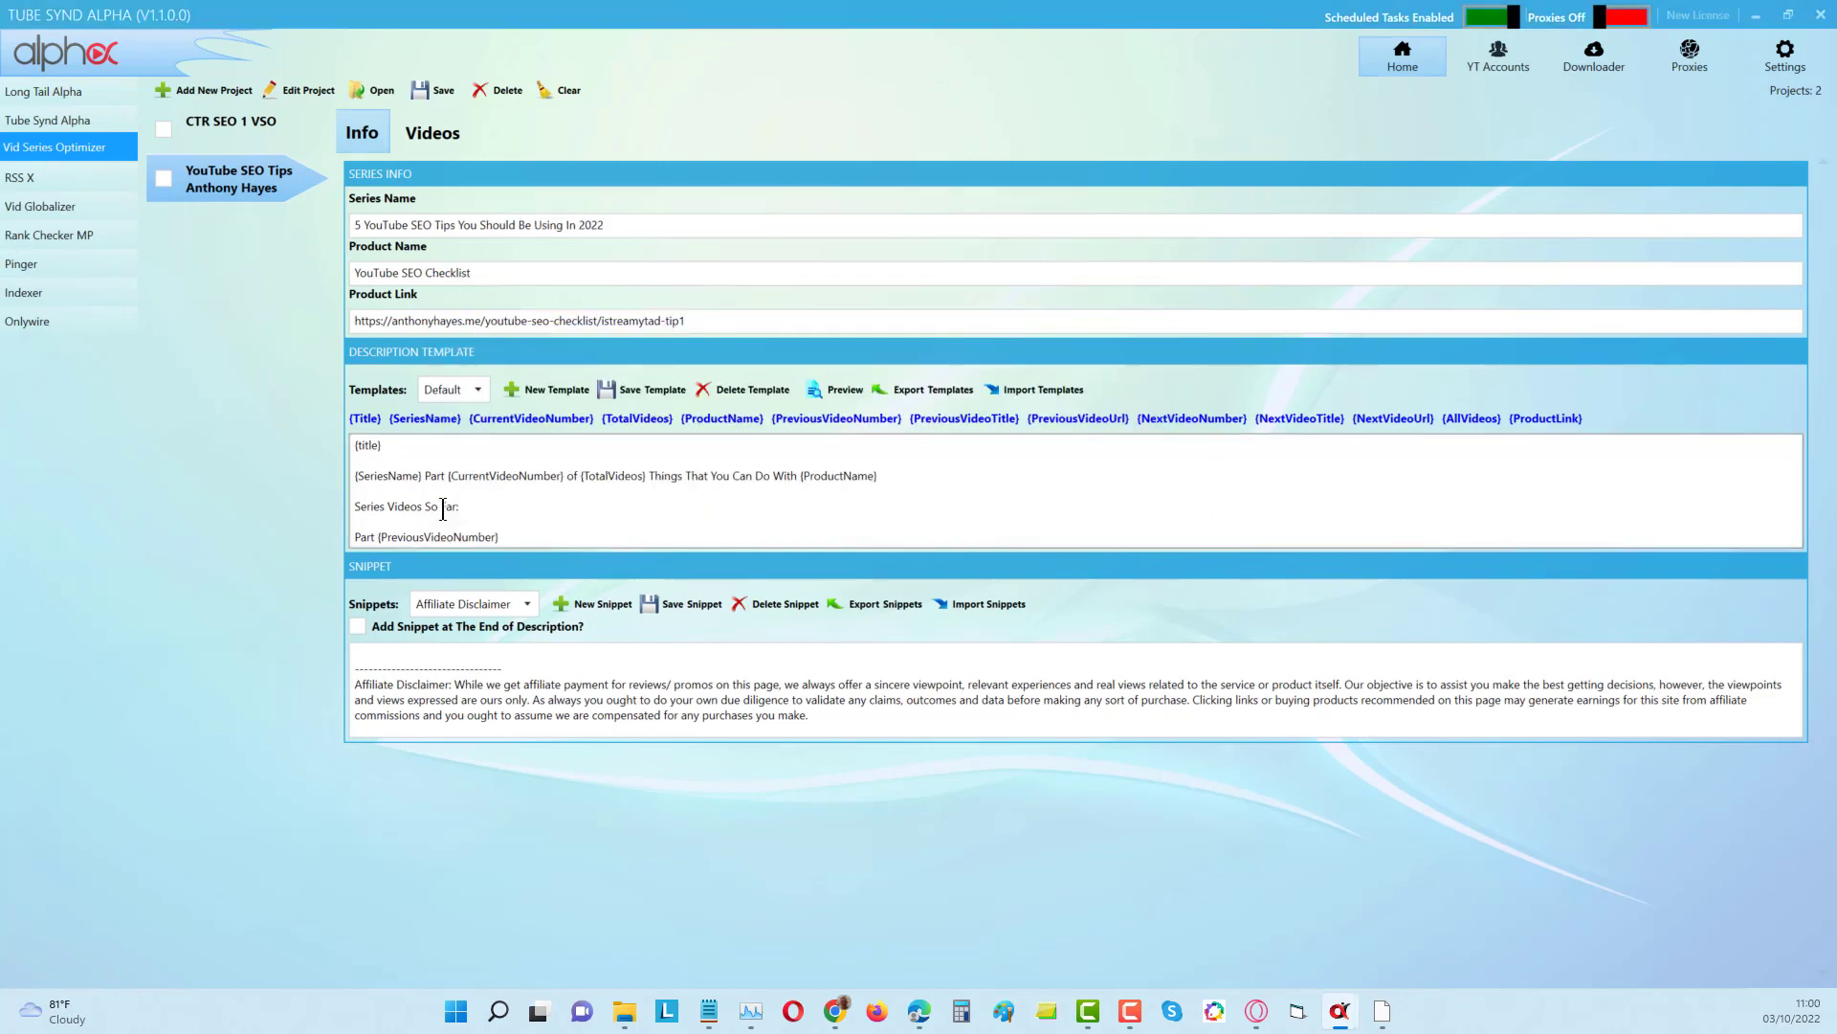
scroll(531, 525, down, 1)
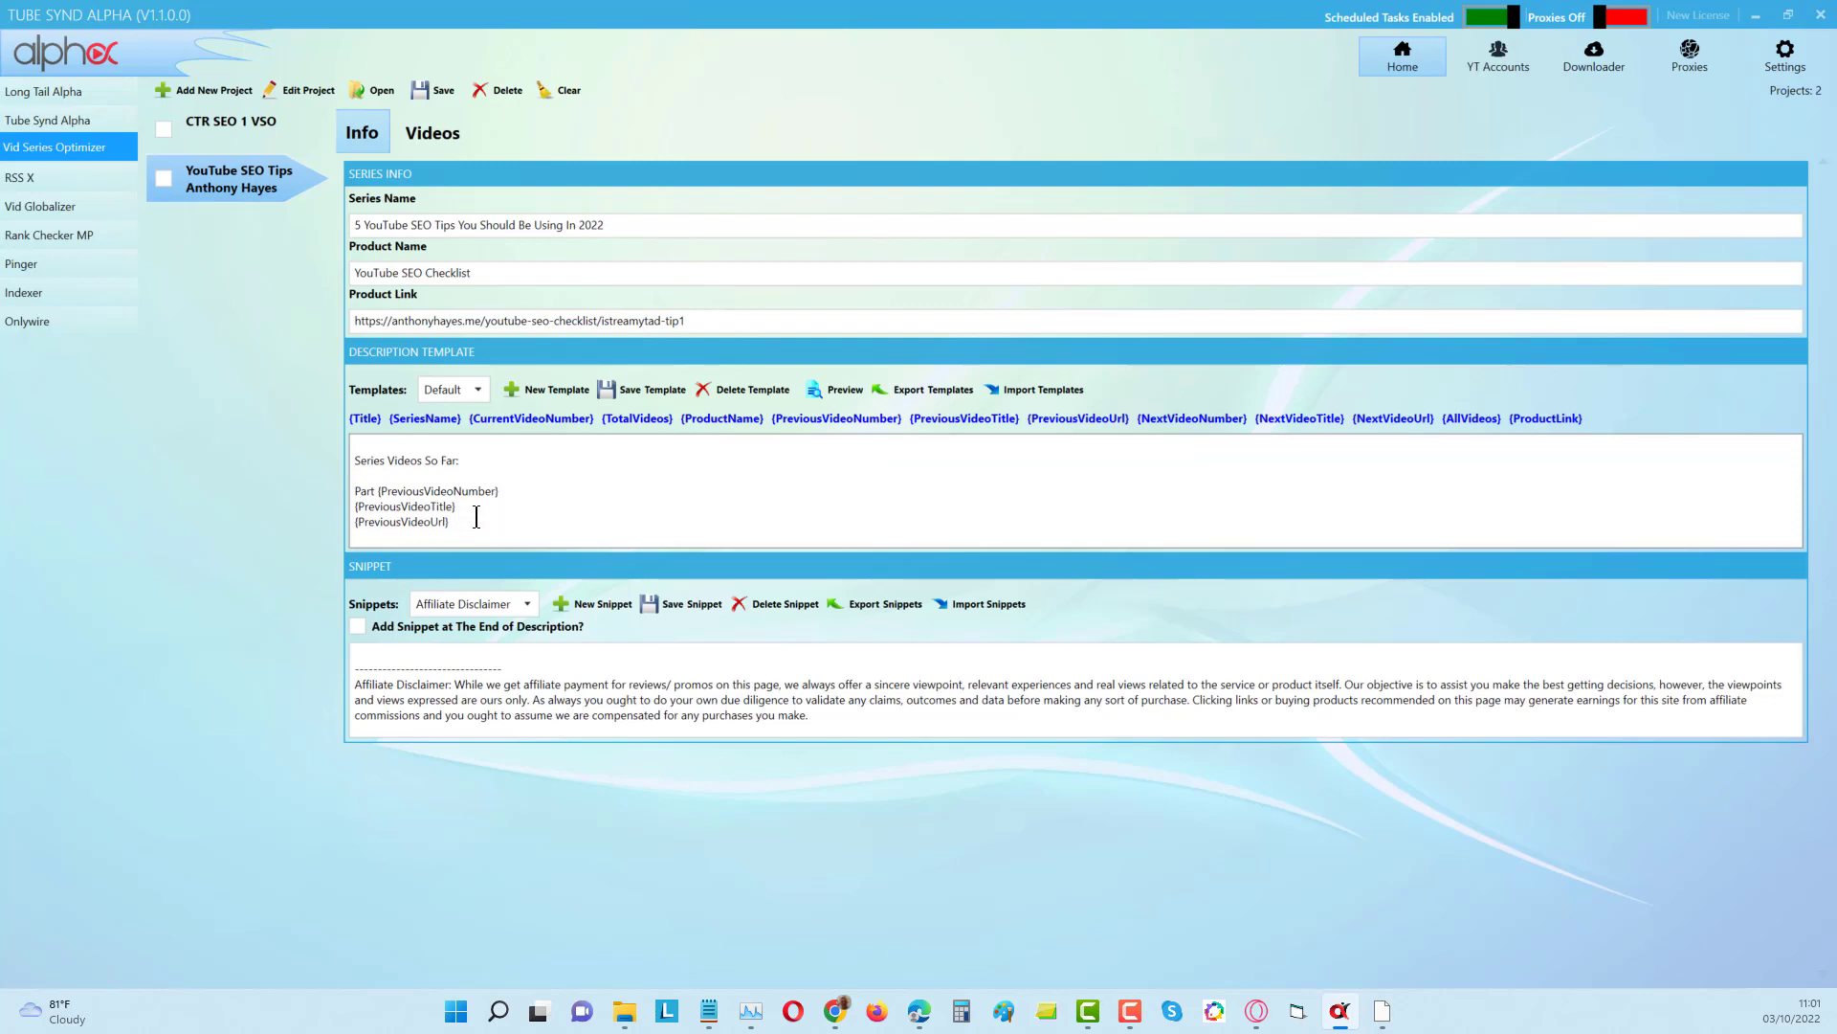
scroll(481, 516, up, 1)
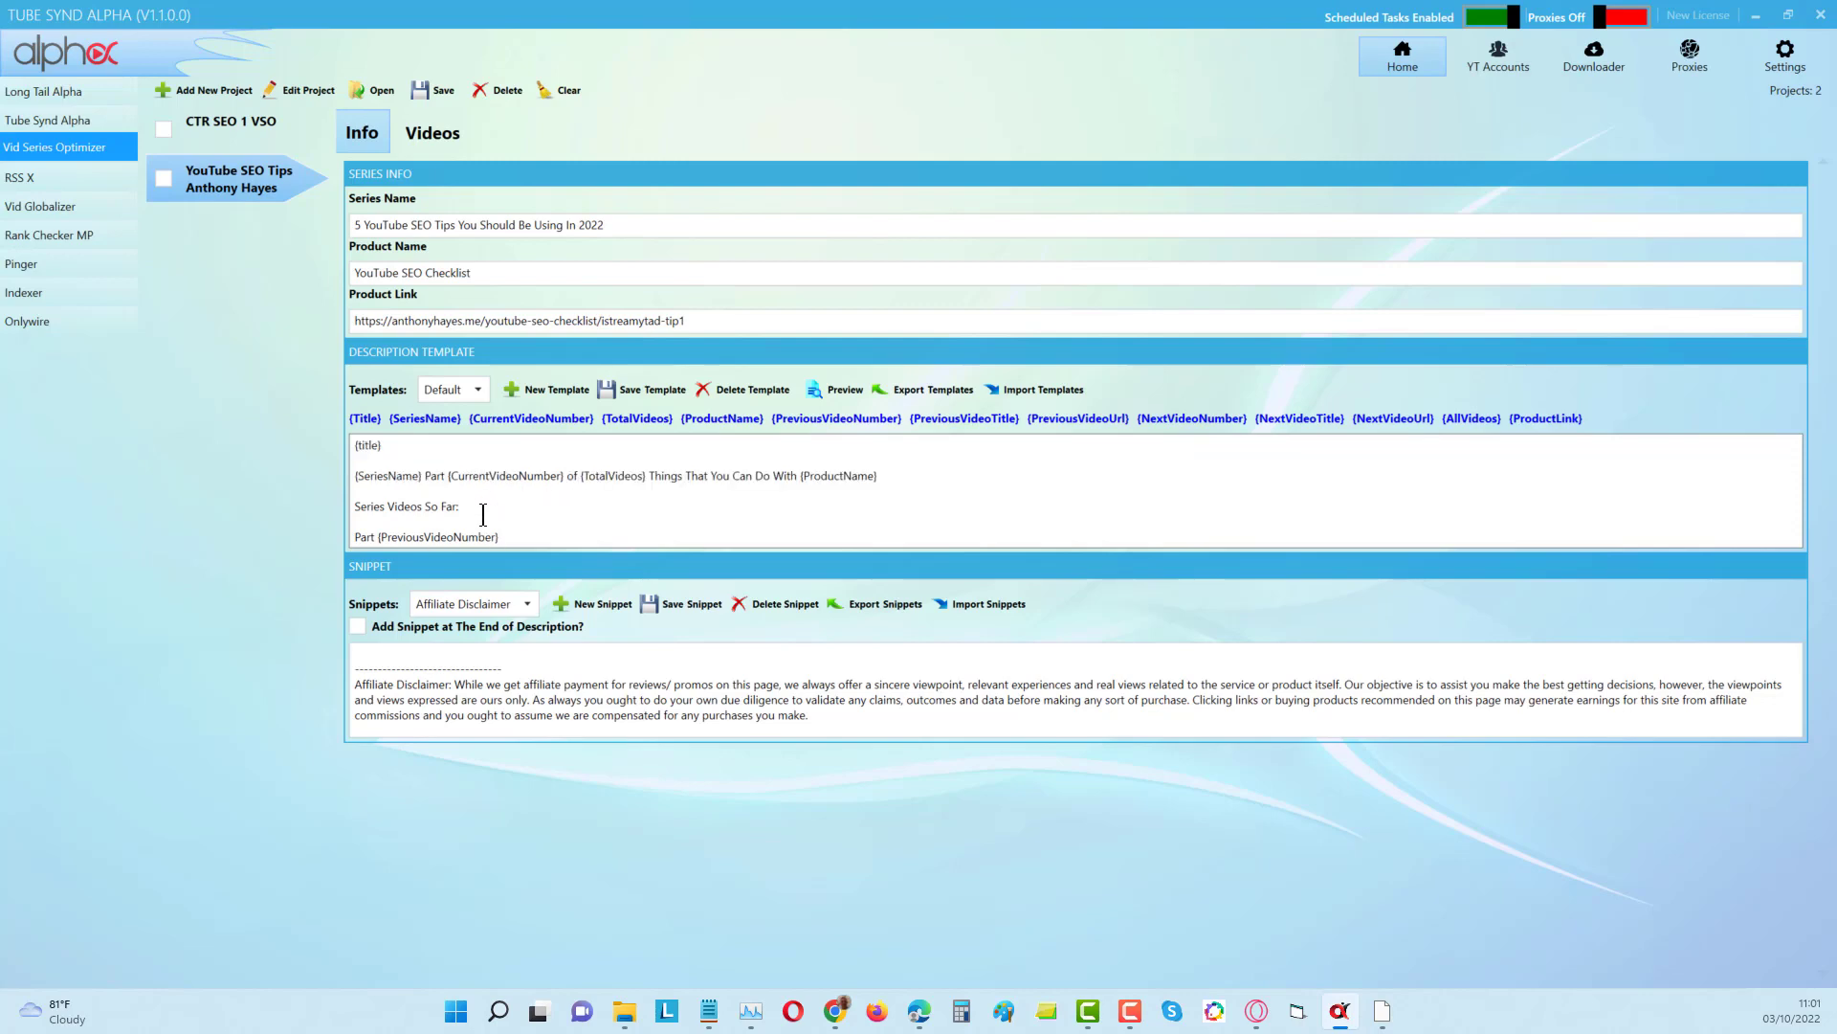
click(483, 515)
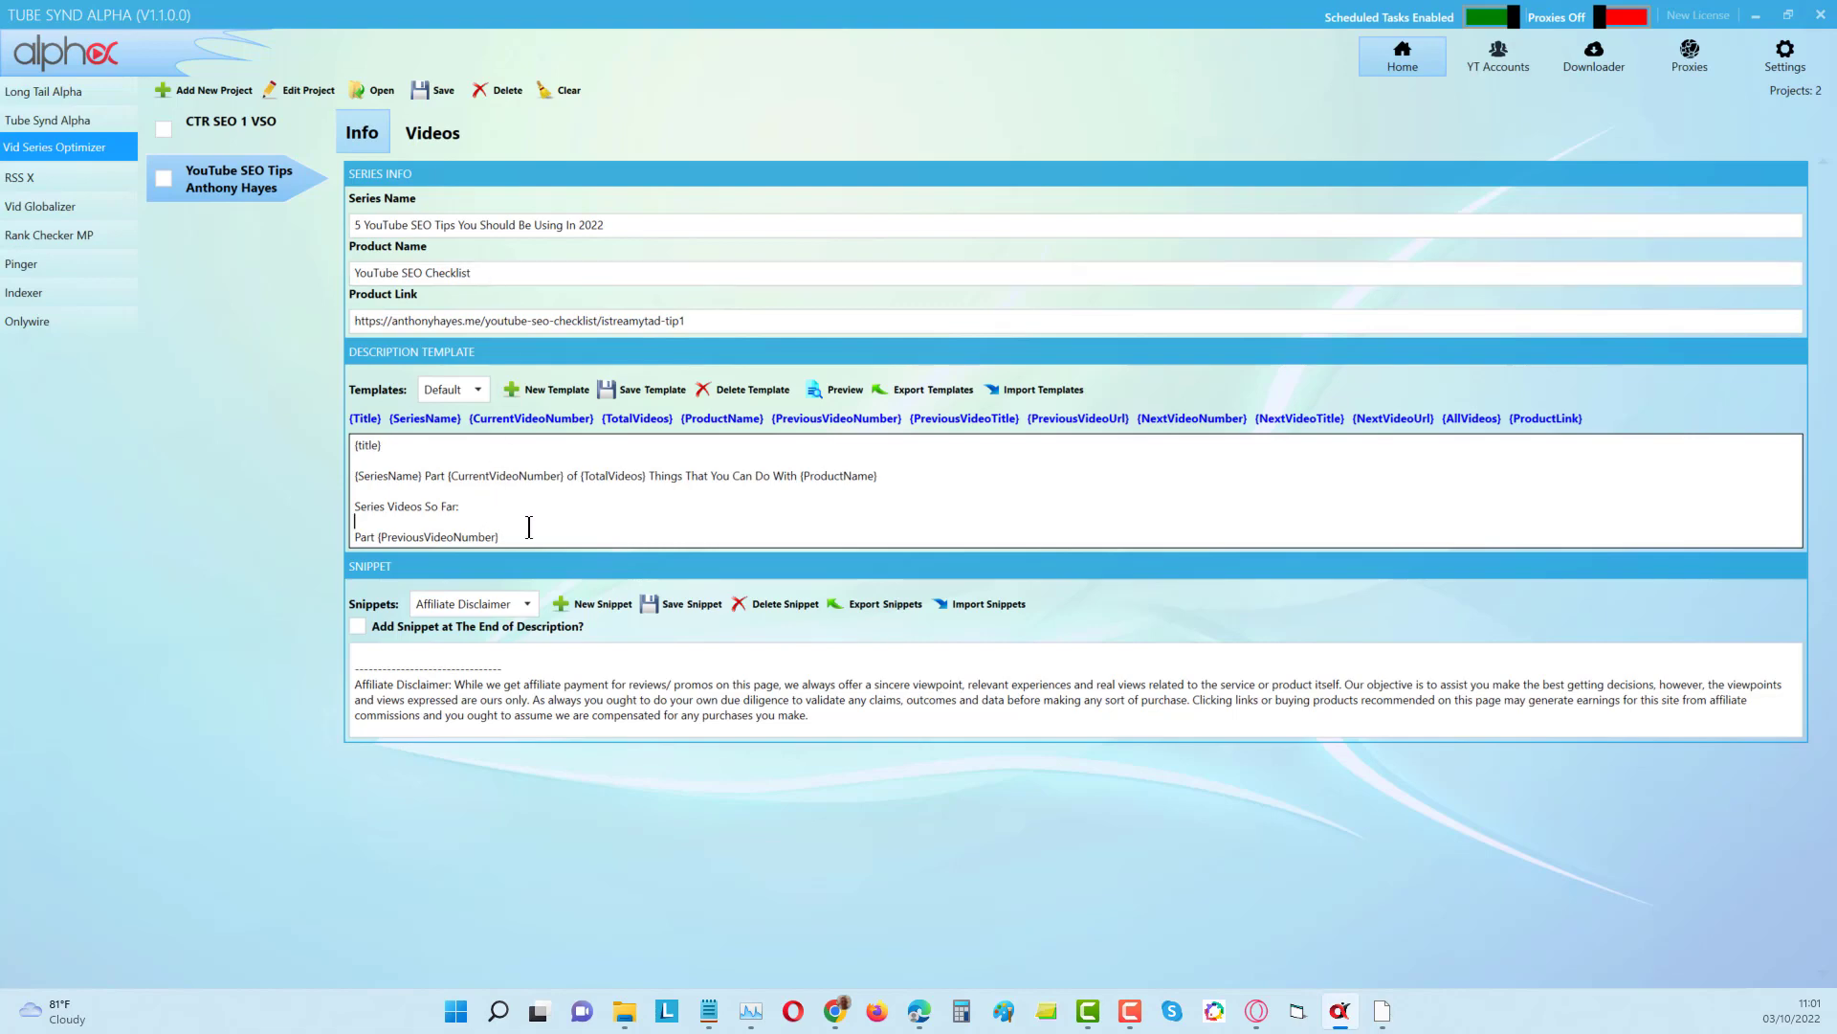
key(ctrl+a)
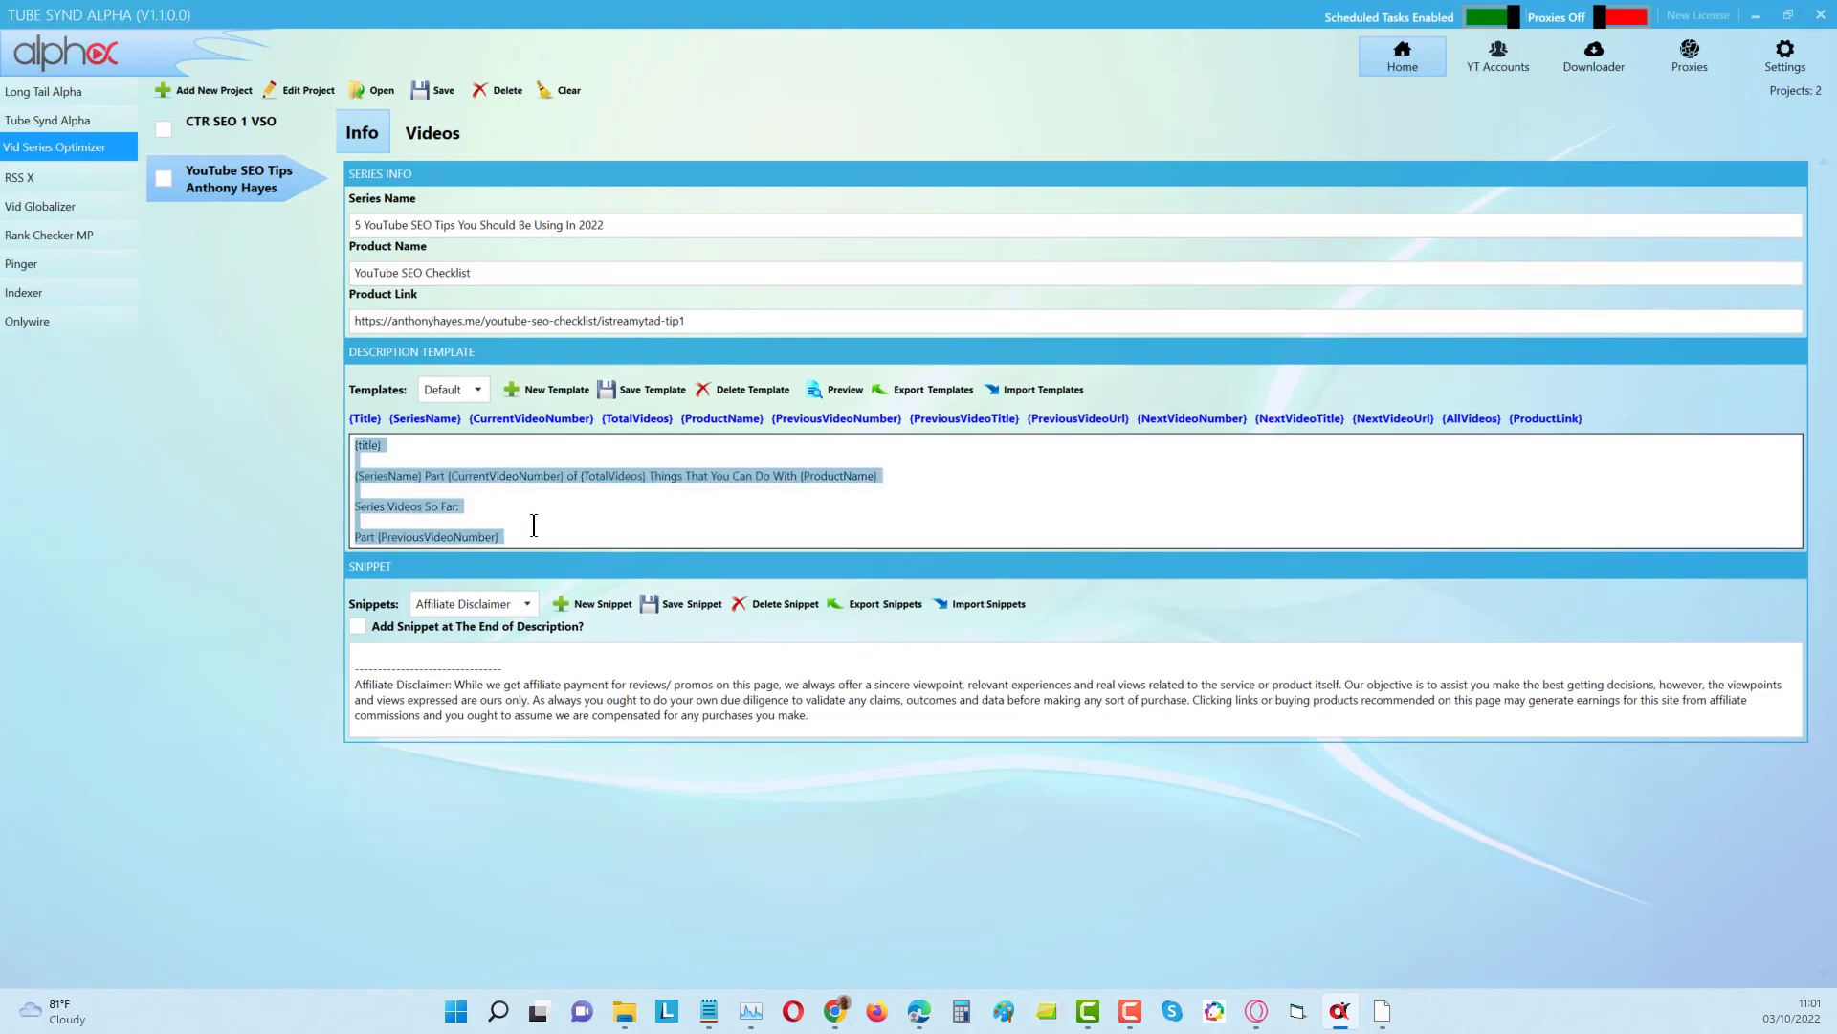
key(Delete)
Insert the {Title} and {SeriesName} placeholders into the empty description template on separate lines.
click(364, 422)
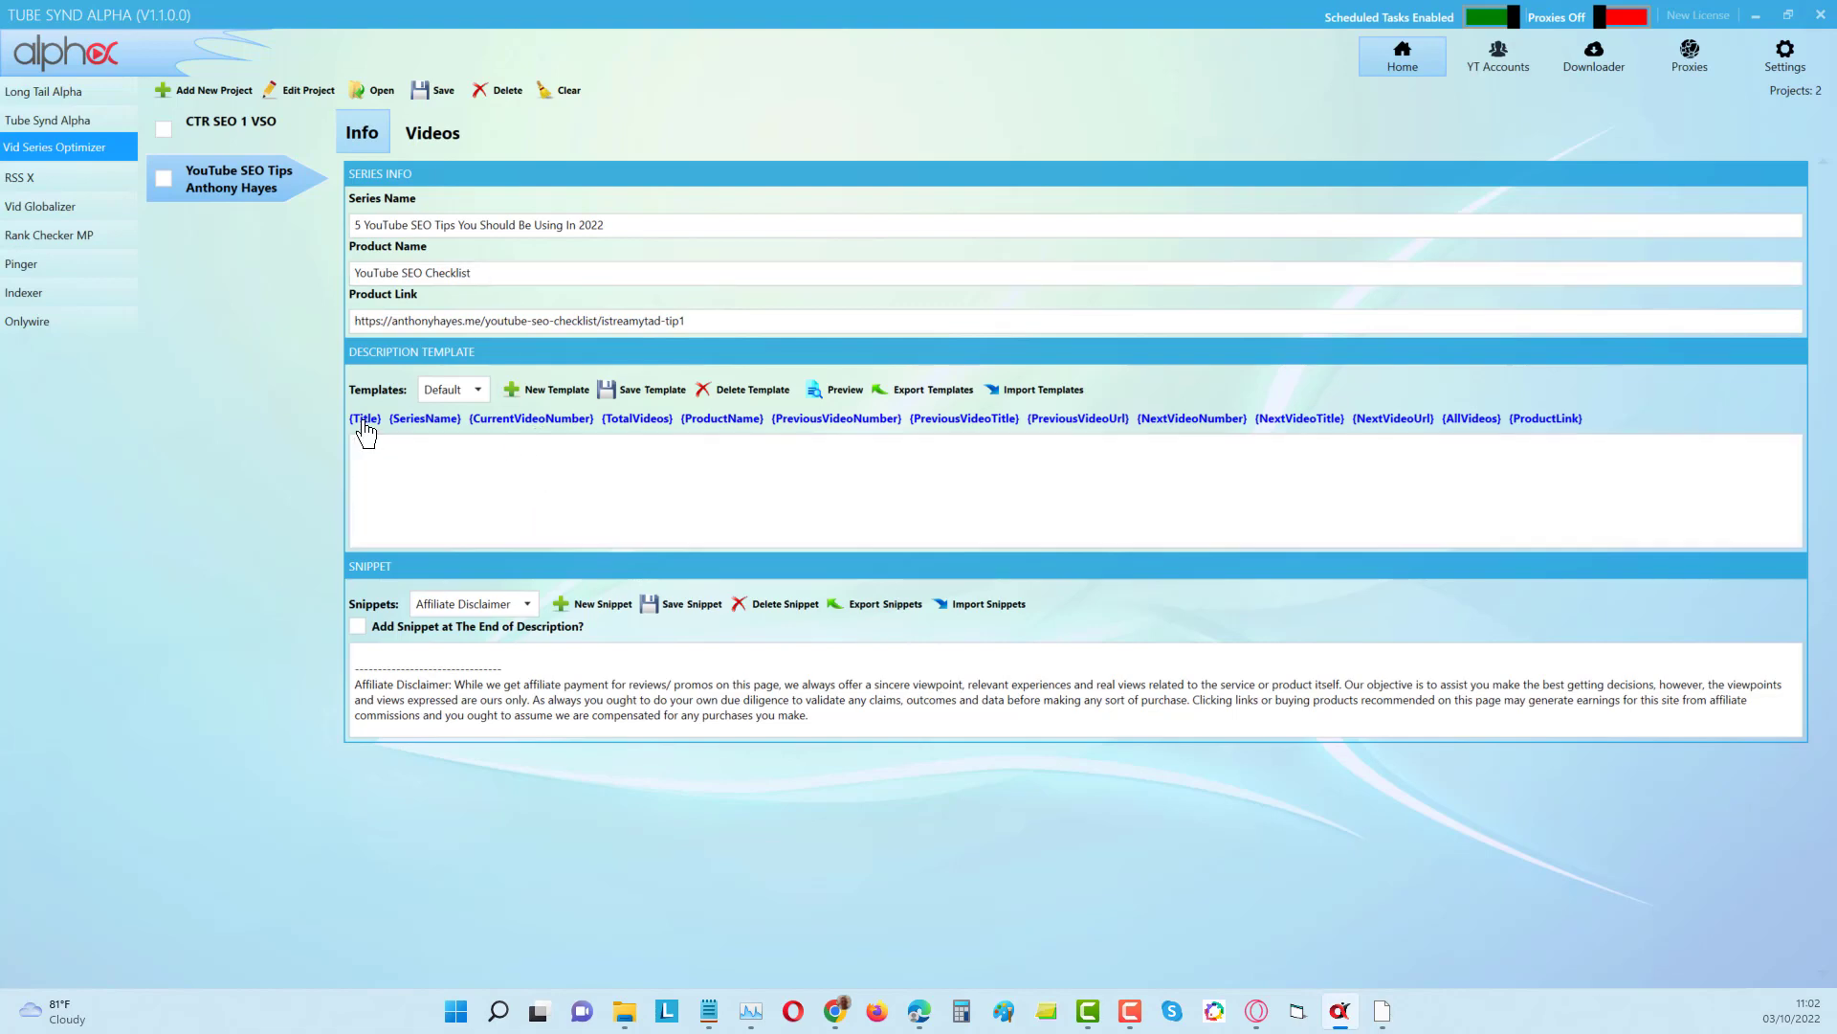
click(437, 420)
click(394, 448)
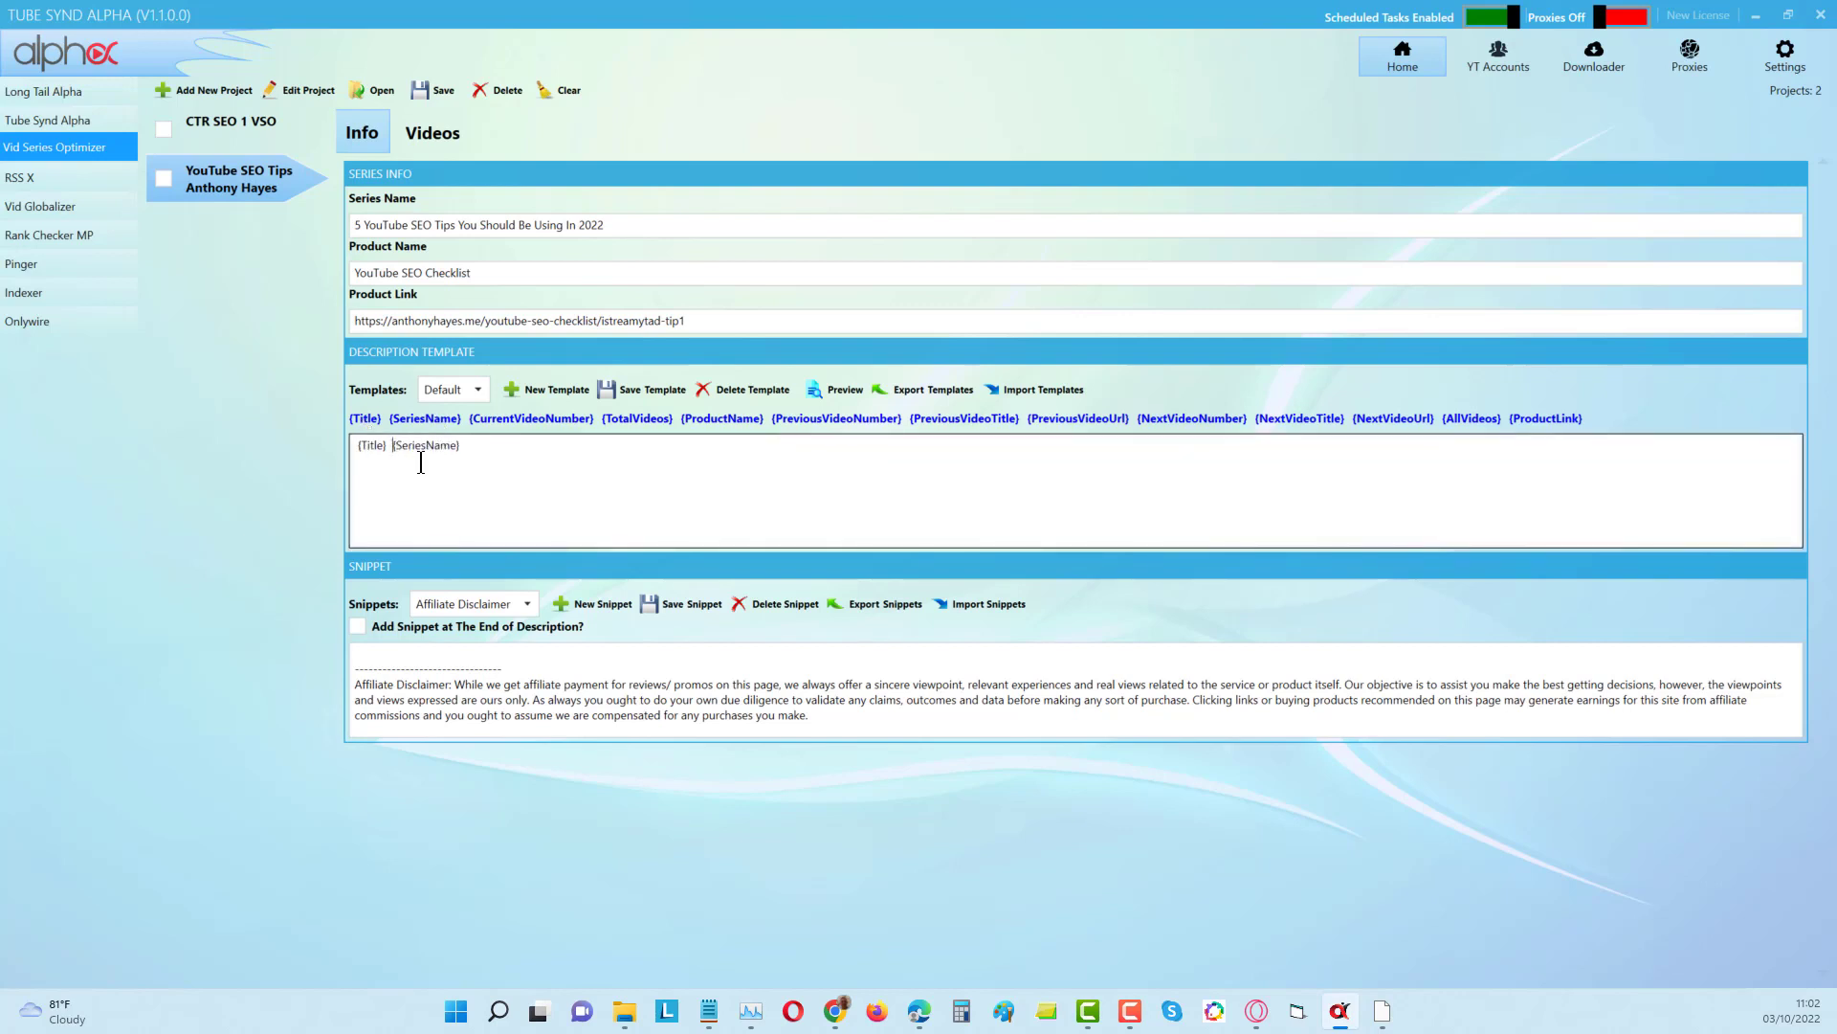
key(Return)
click(1461, 421)
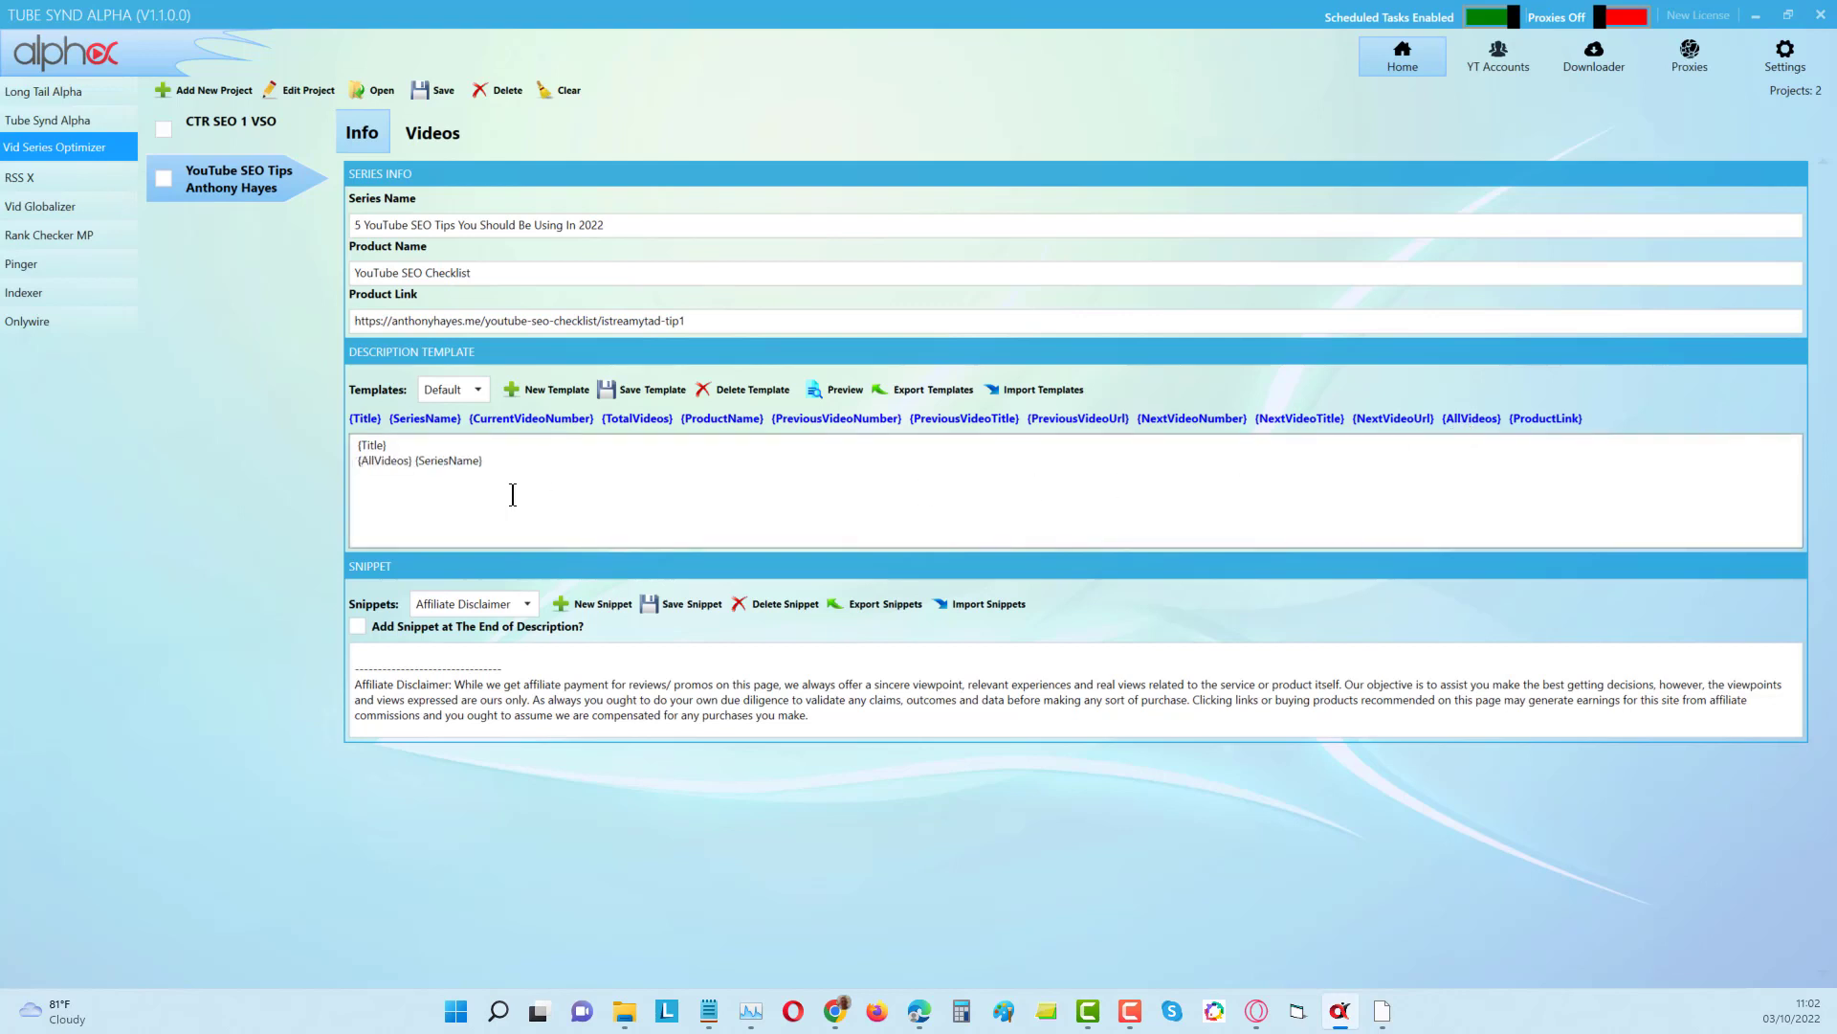
click(418, 465)
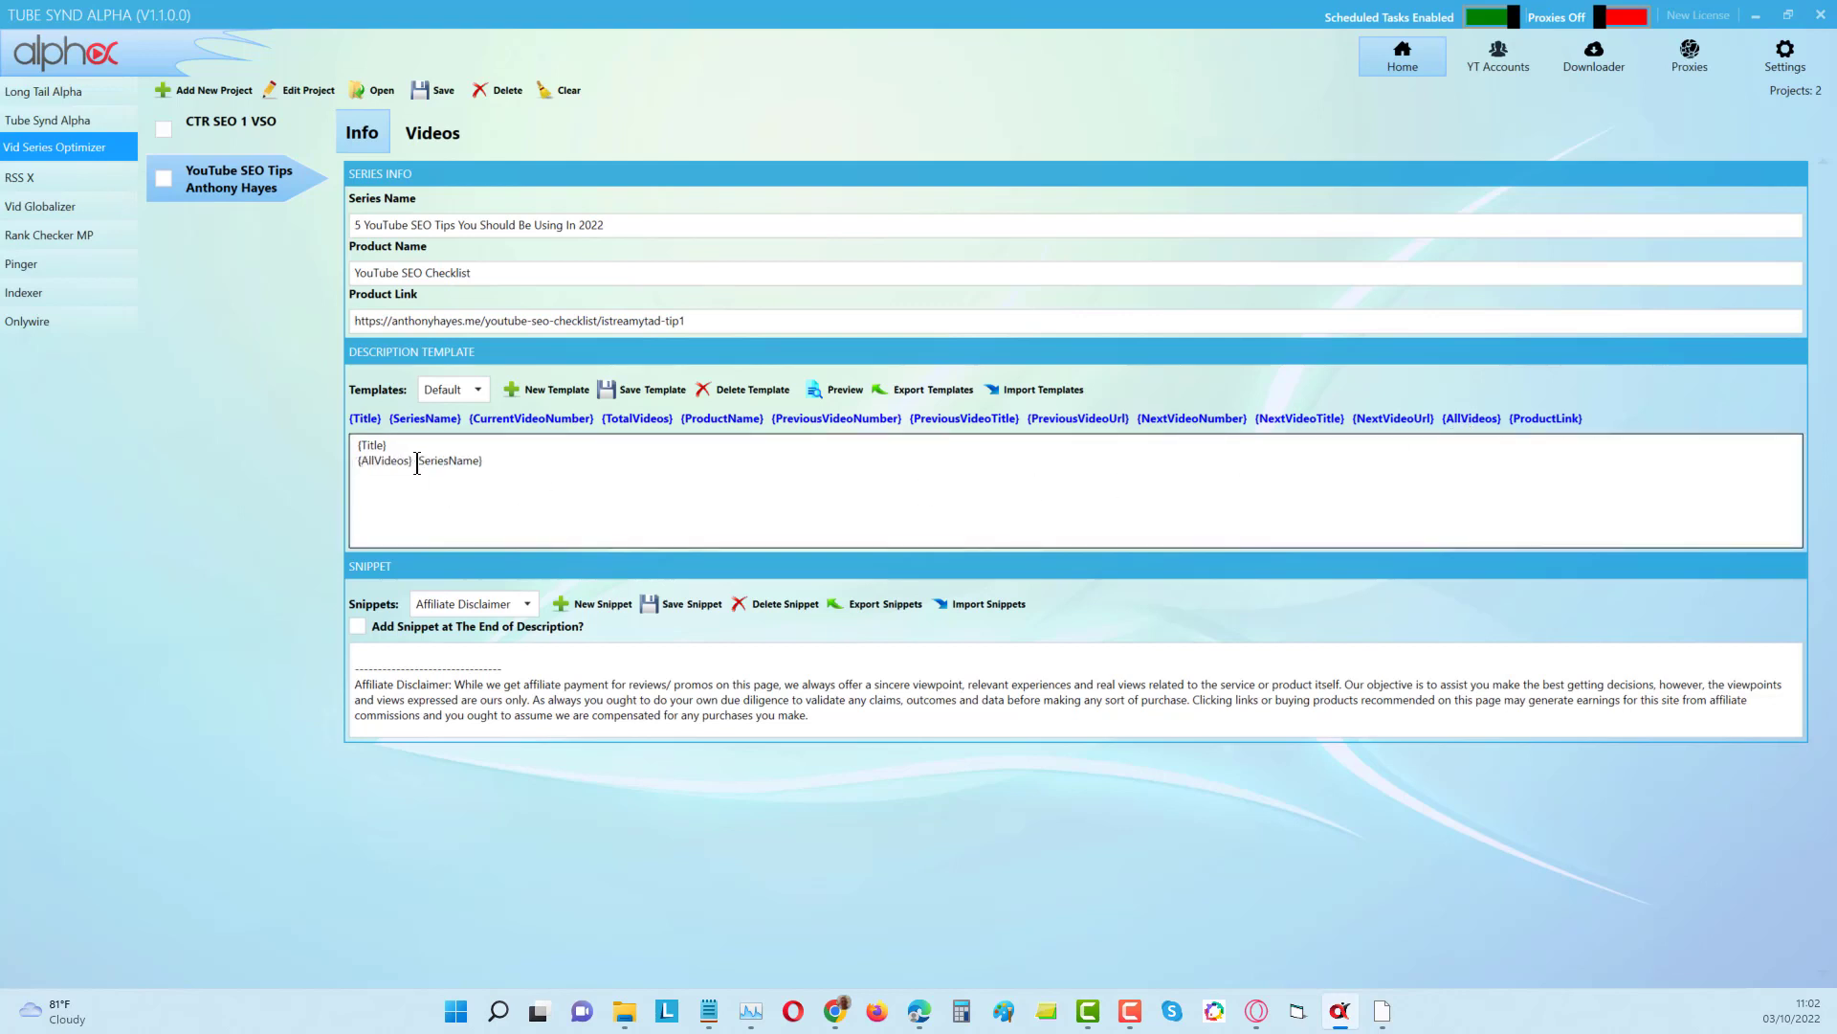
key(ctrl+z)
Add the {AllVideos}, {ProductName} and {ProductLink} placeholders on separate lines below {SeriesName} in the description template.
click(1471, 419)
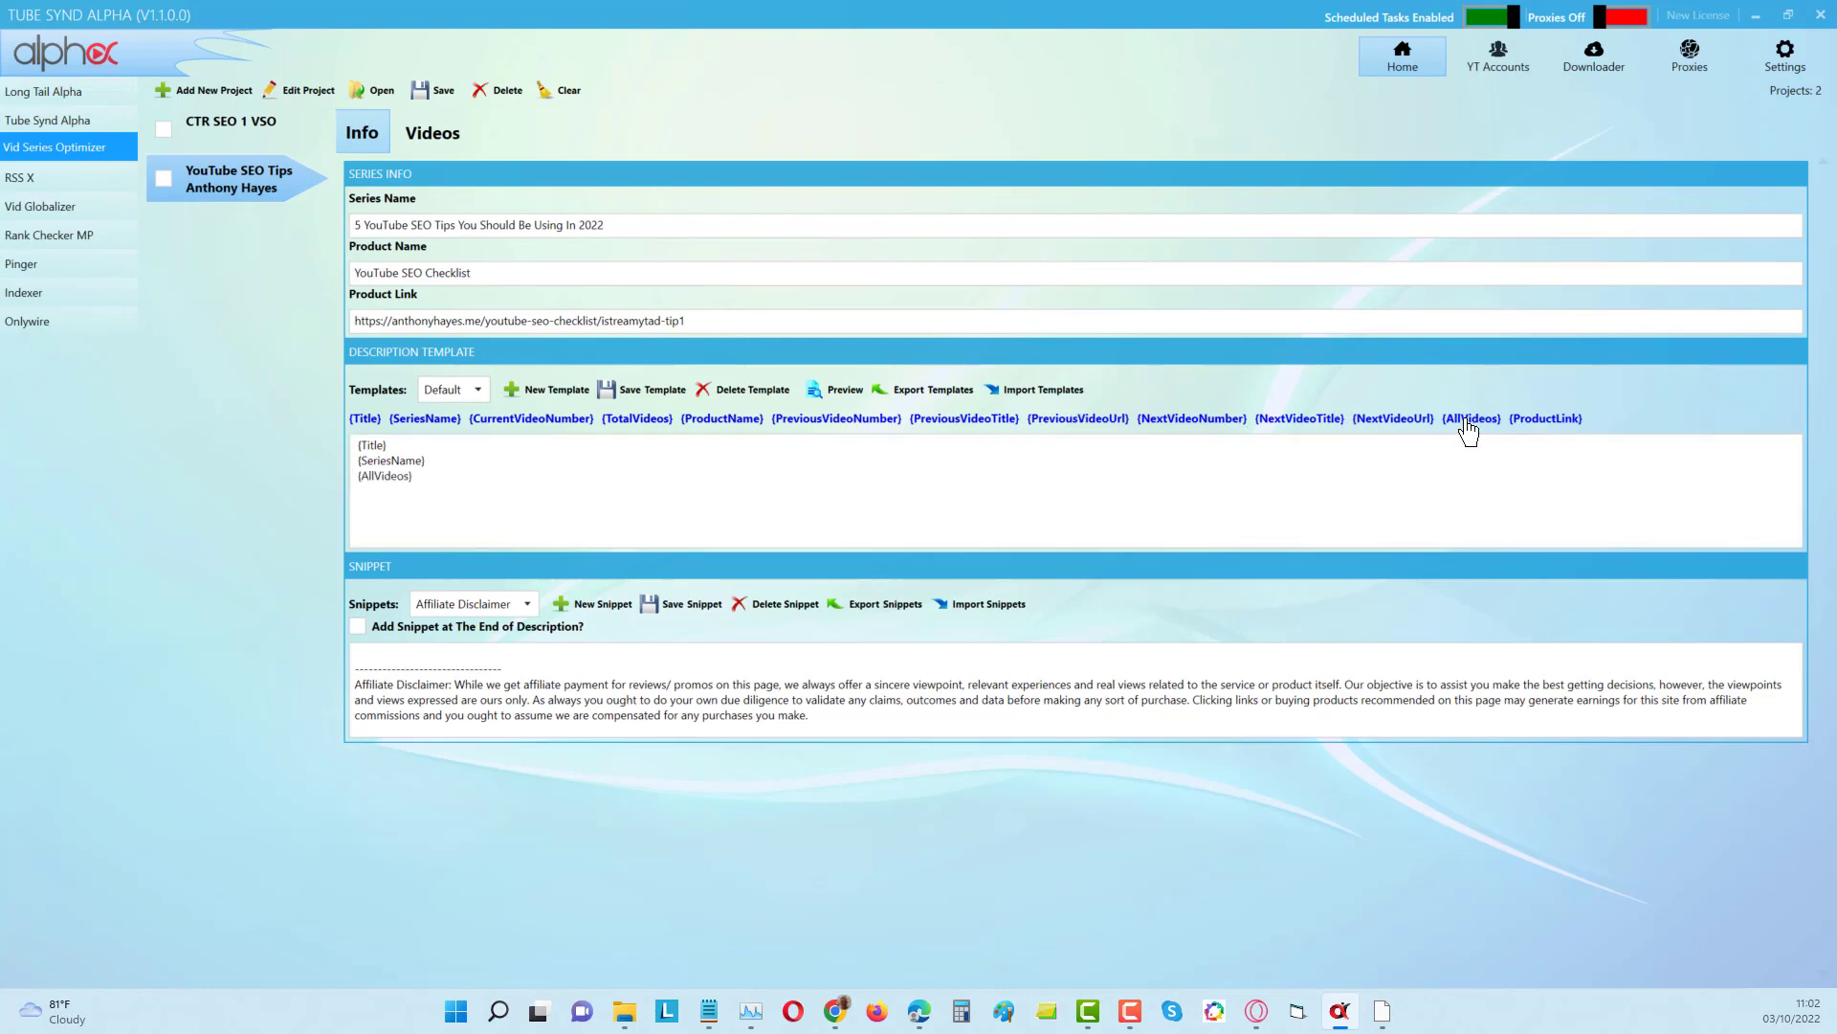
click(446, 473)
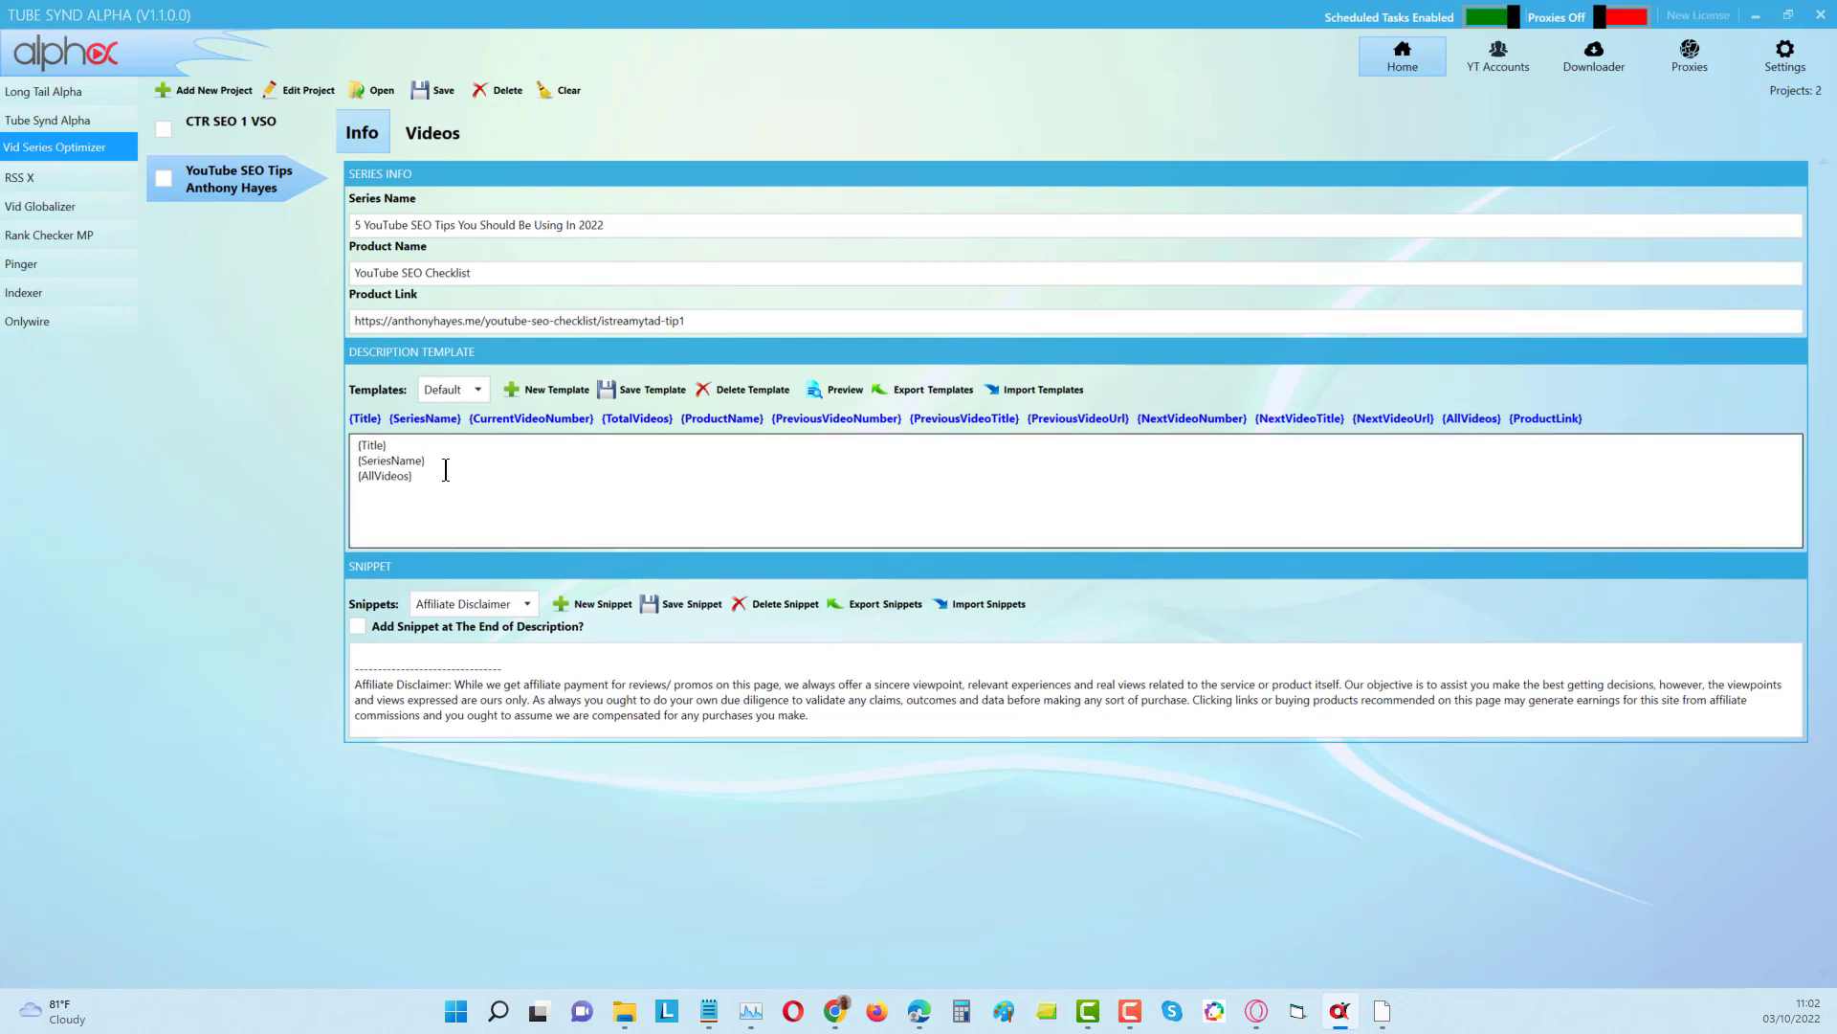
key(Return)
click(737, 419)
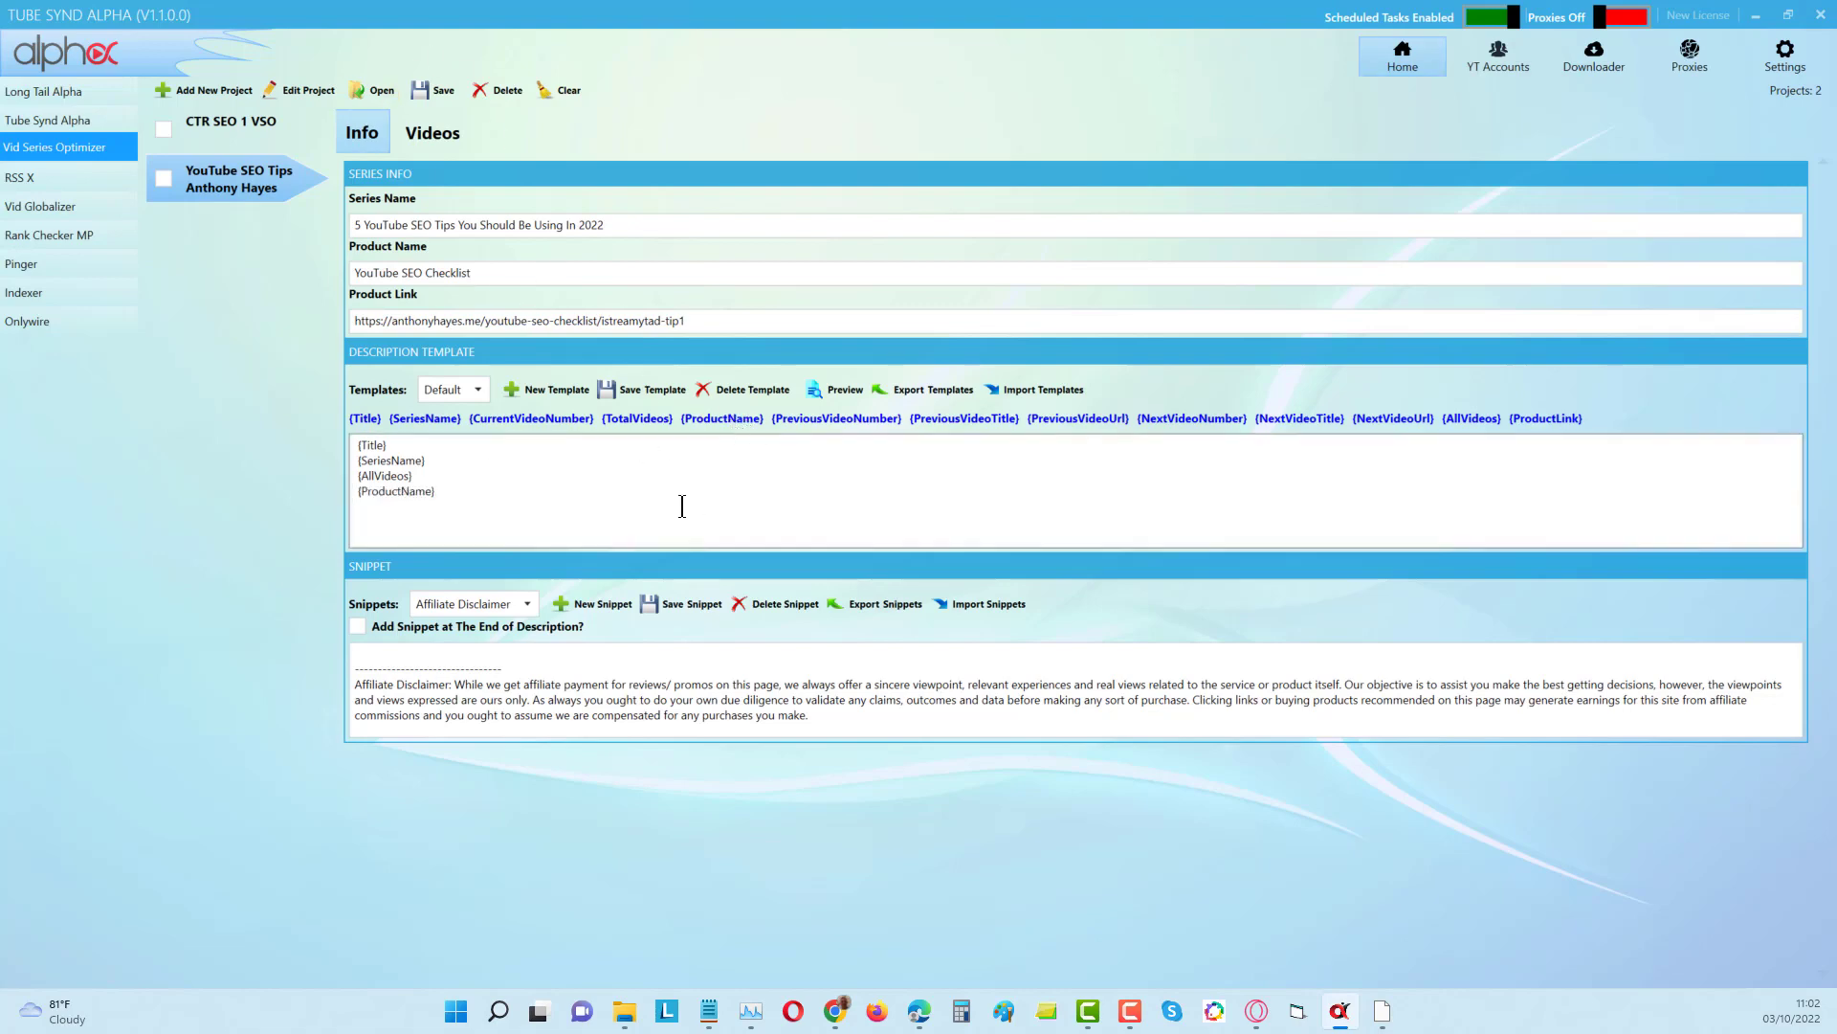
click(577, 488)
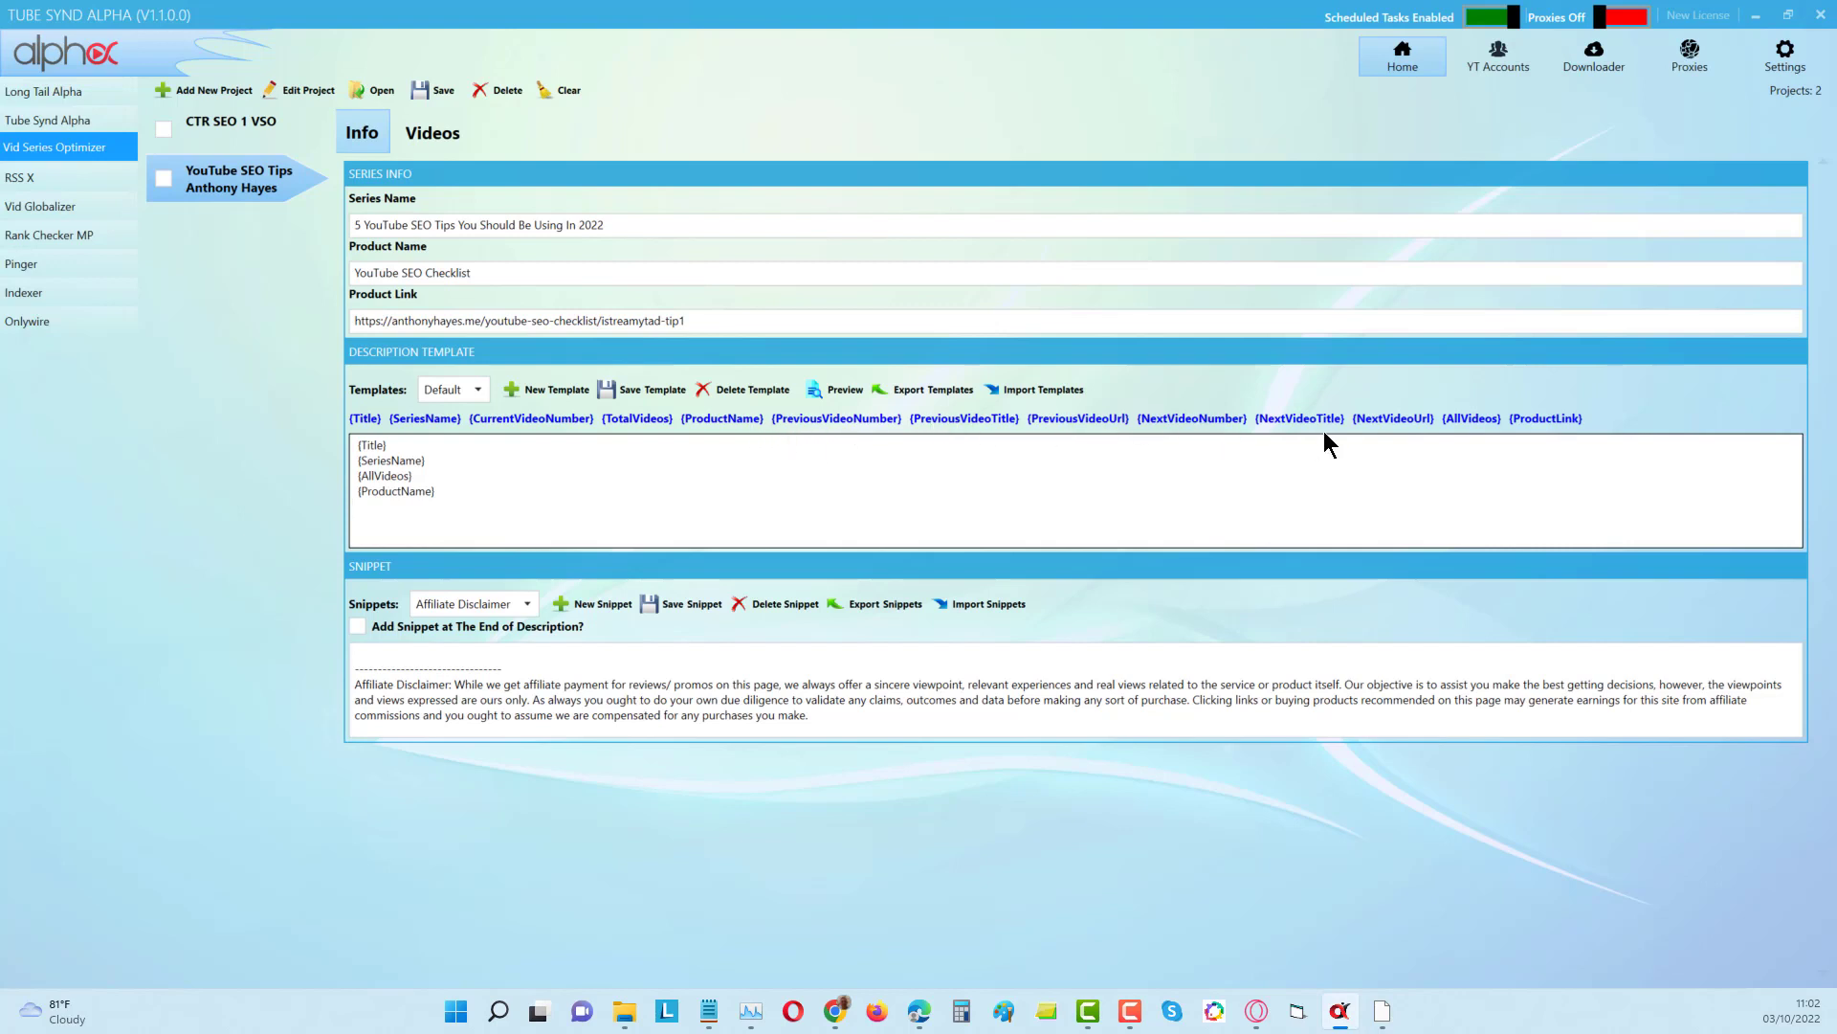
click(1543, 421)
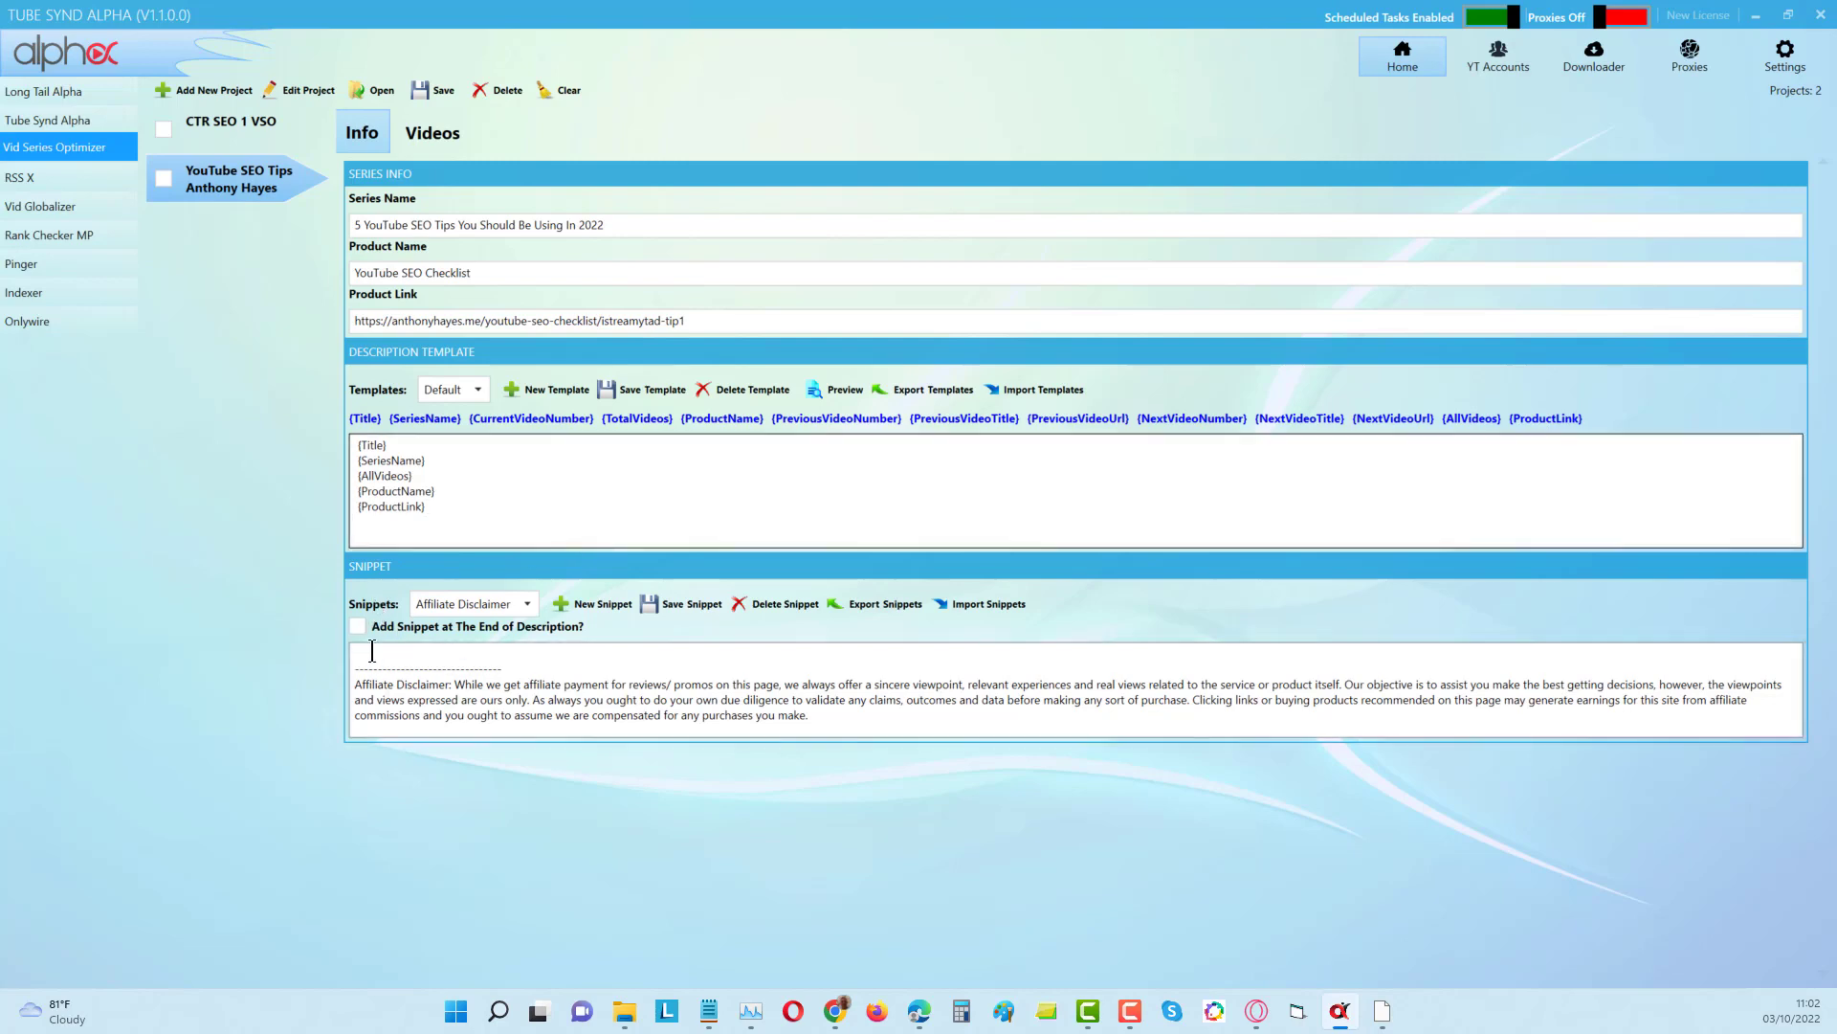
Choose the Disclaimer snippet and enable adding it at the end of the description.
click(504, 603)
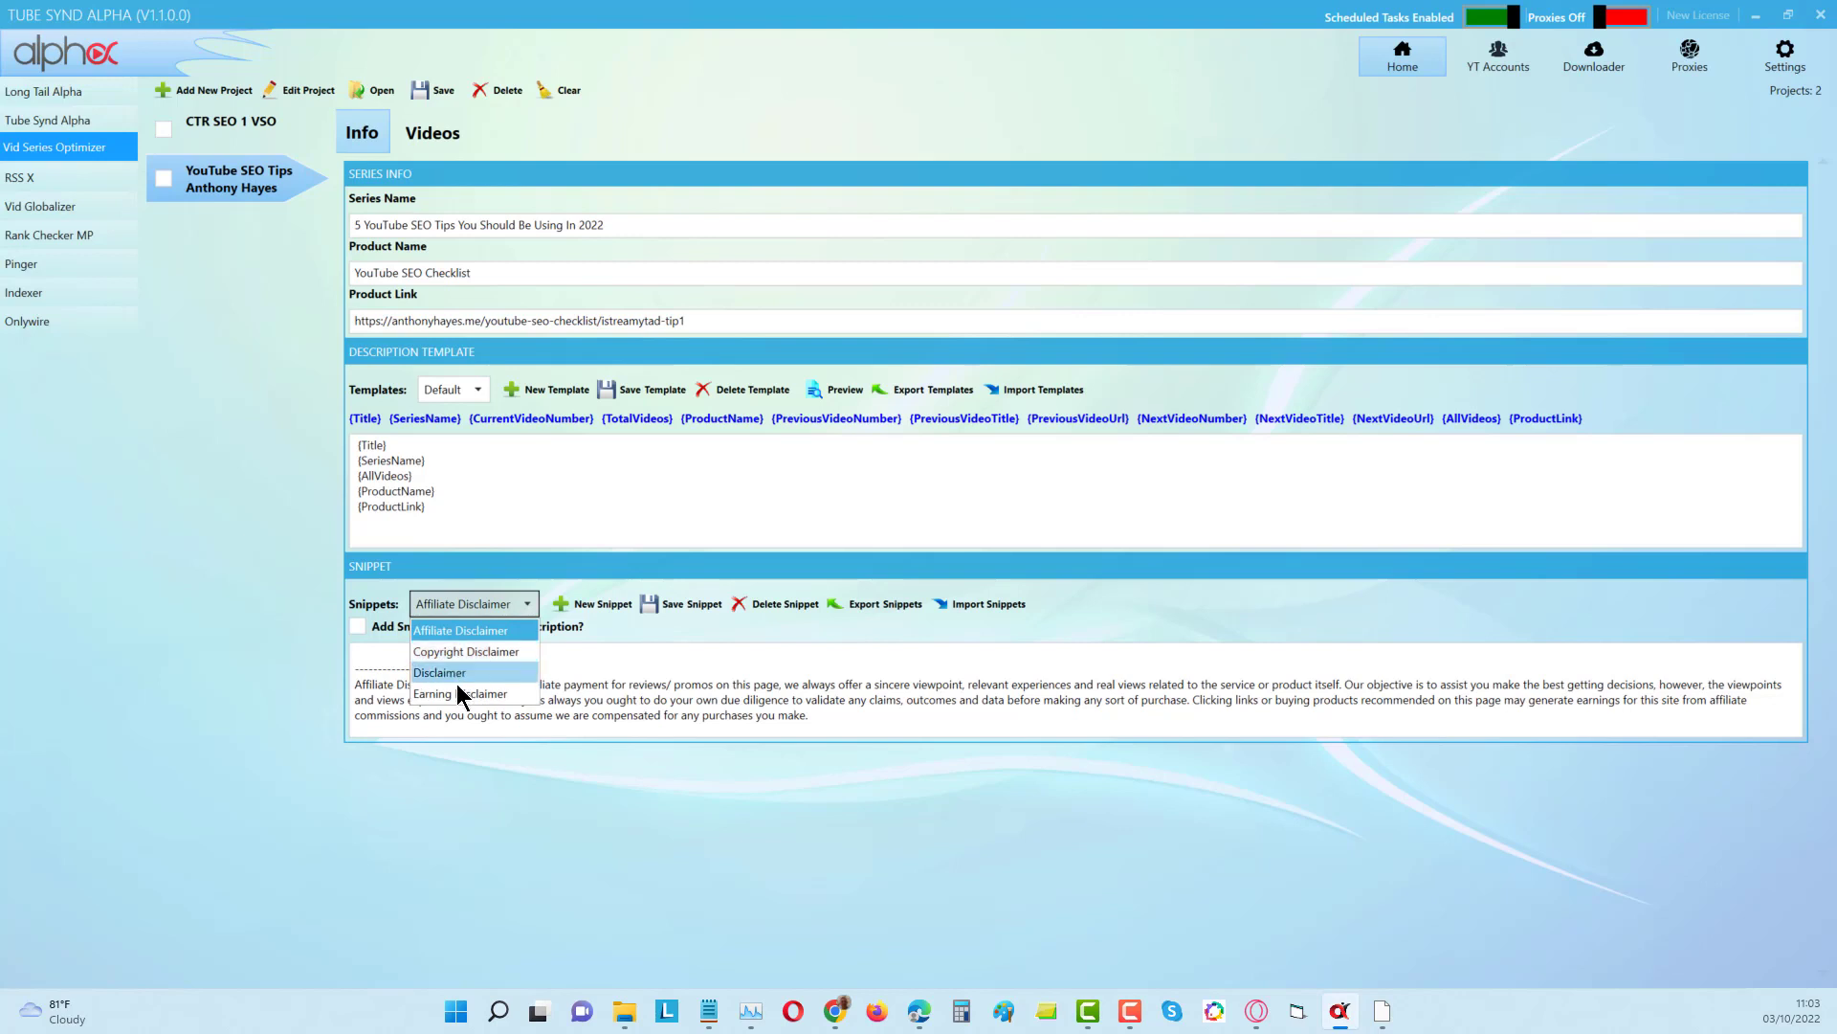
click(445, 669)
click(358, 626)
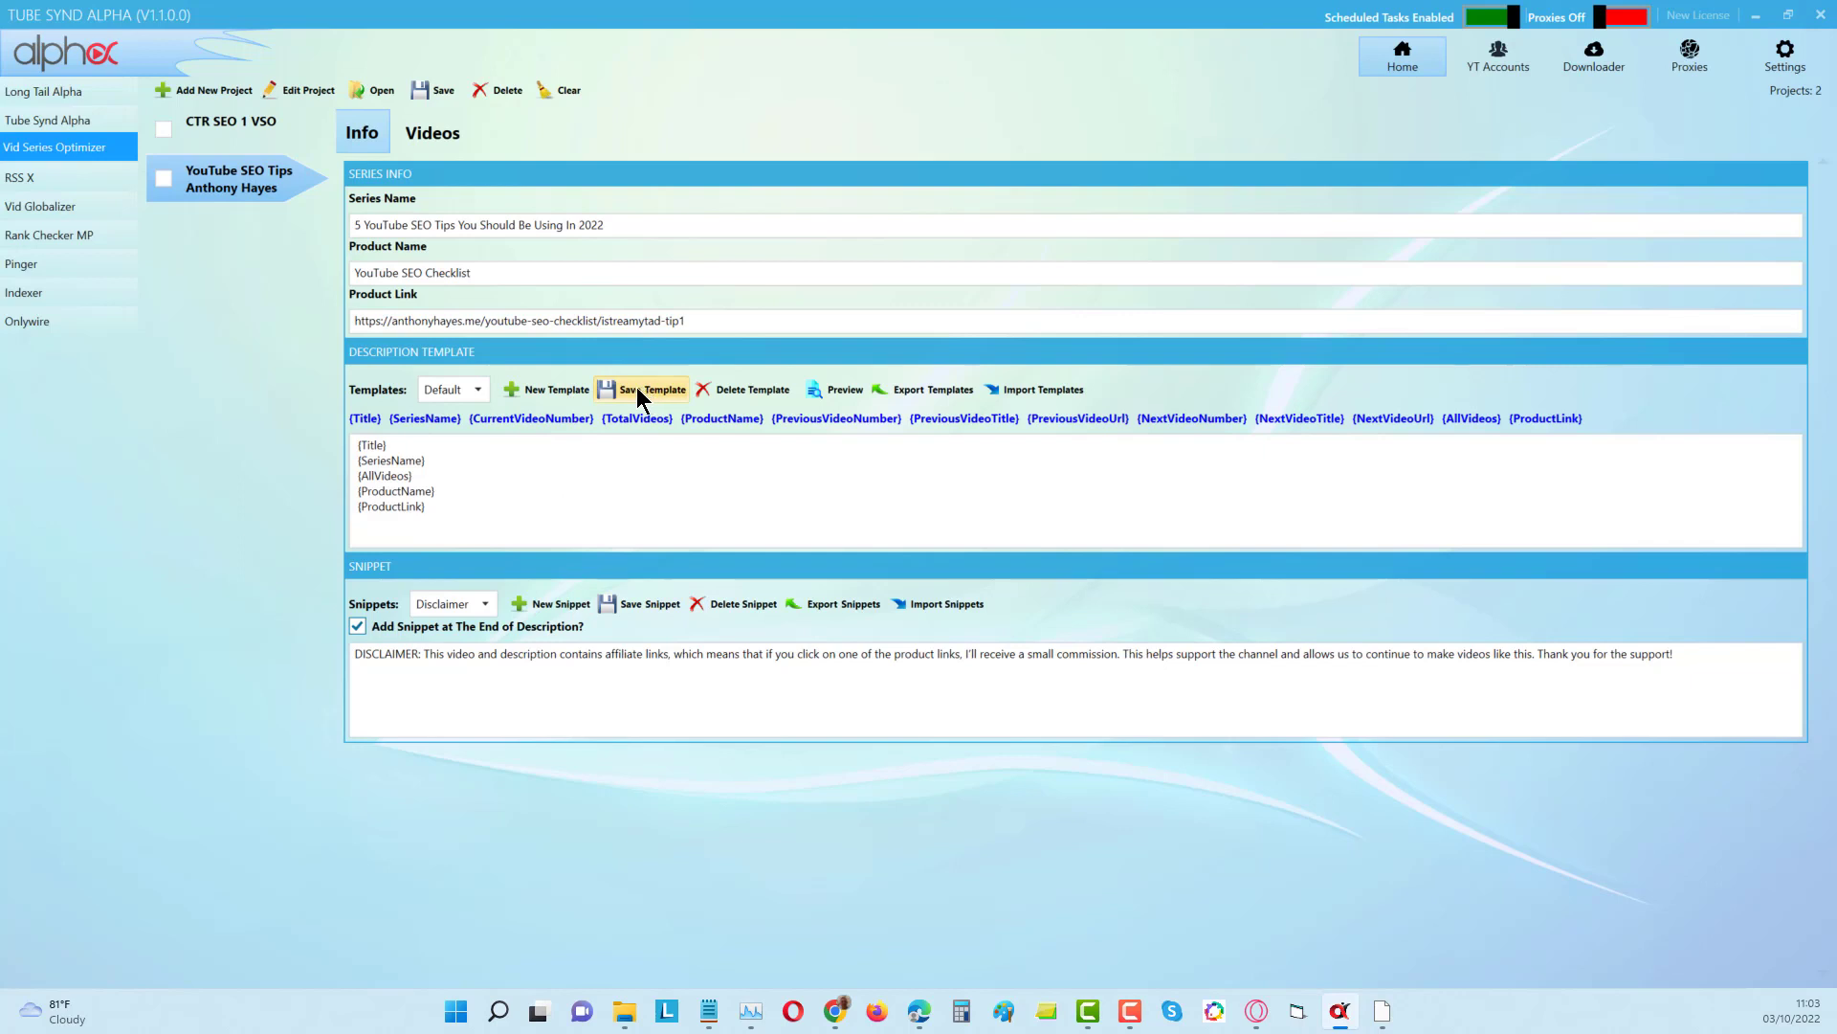
Switch to Chrome and copy the full existing description of the YouTube SEO Tip No1 video in YouTube Studio.
click(456, 508)
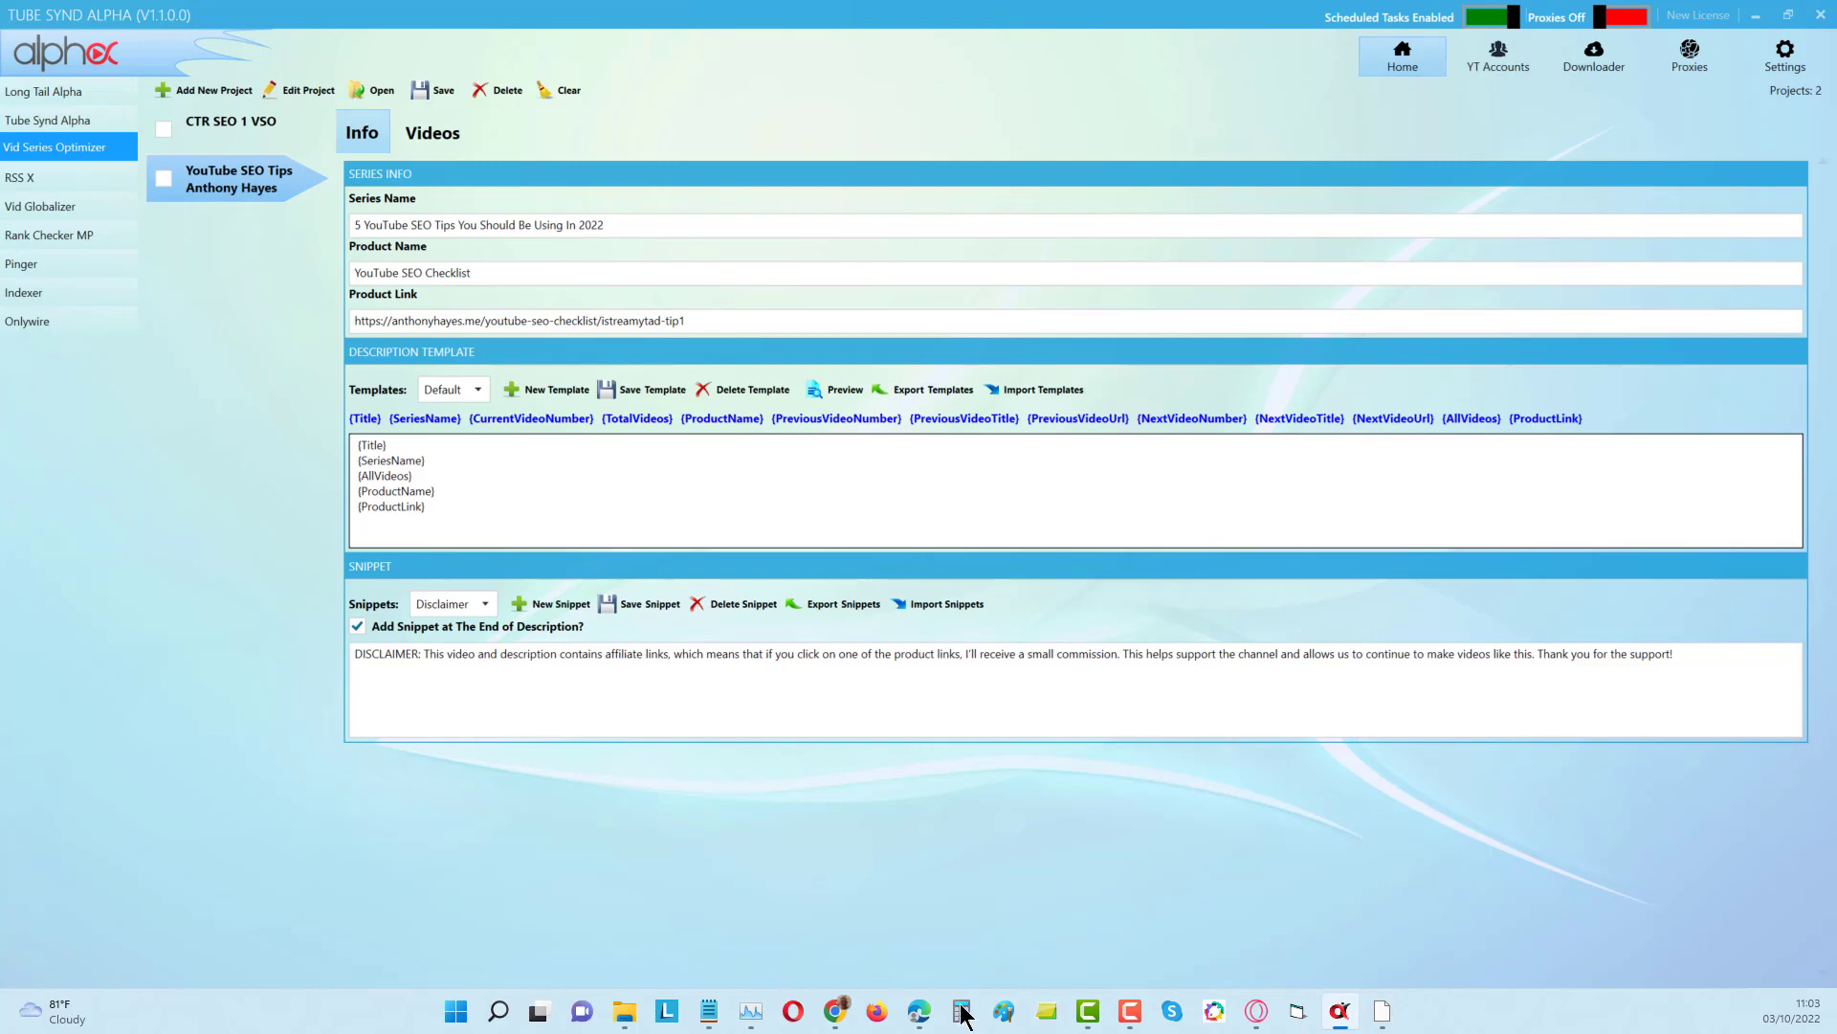
click(837, 1013)
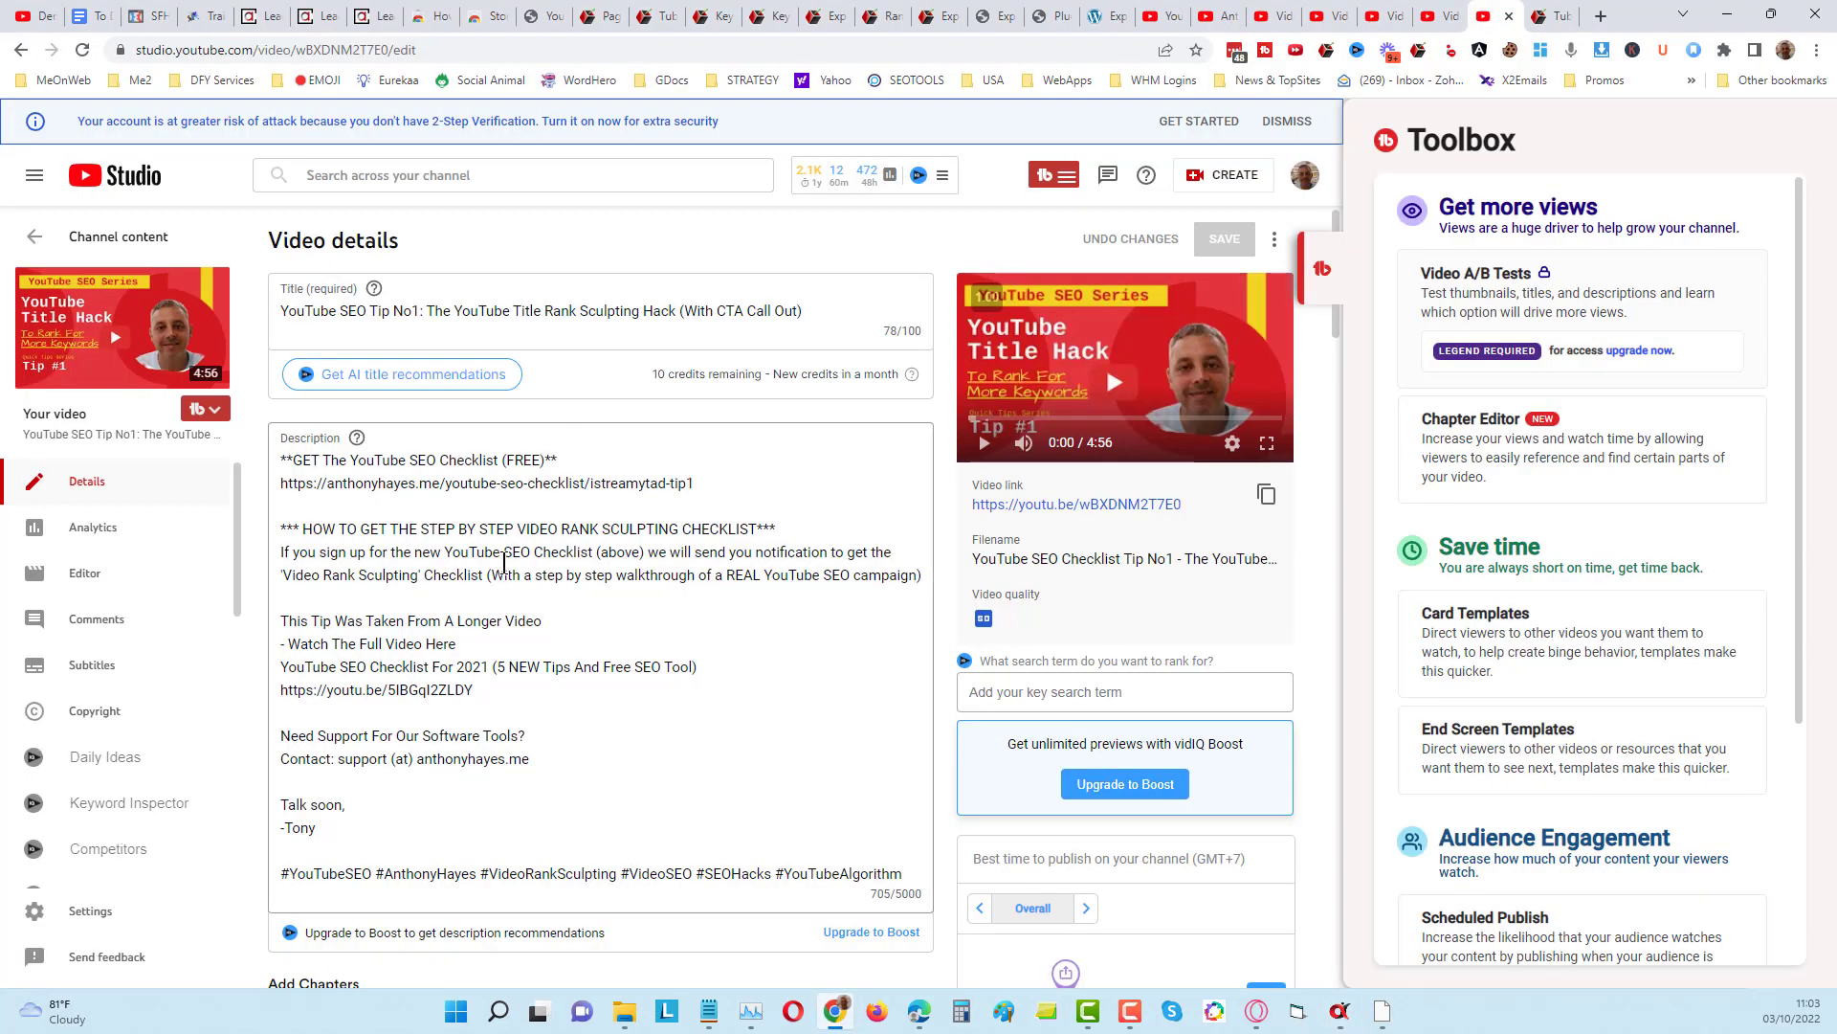
click(505, 553)
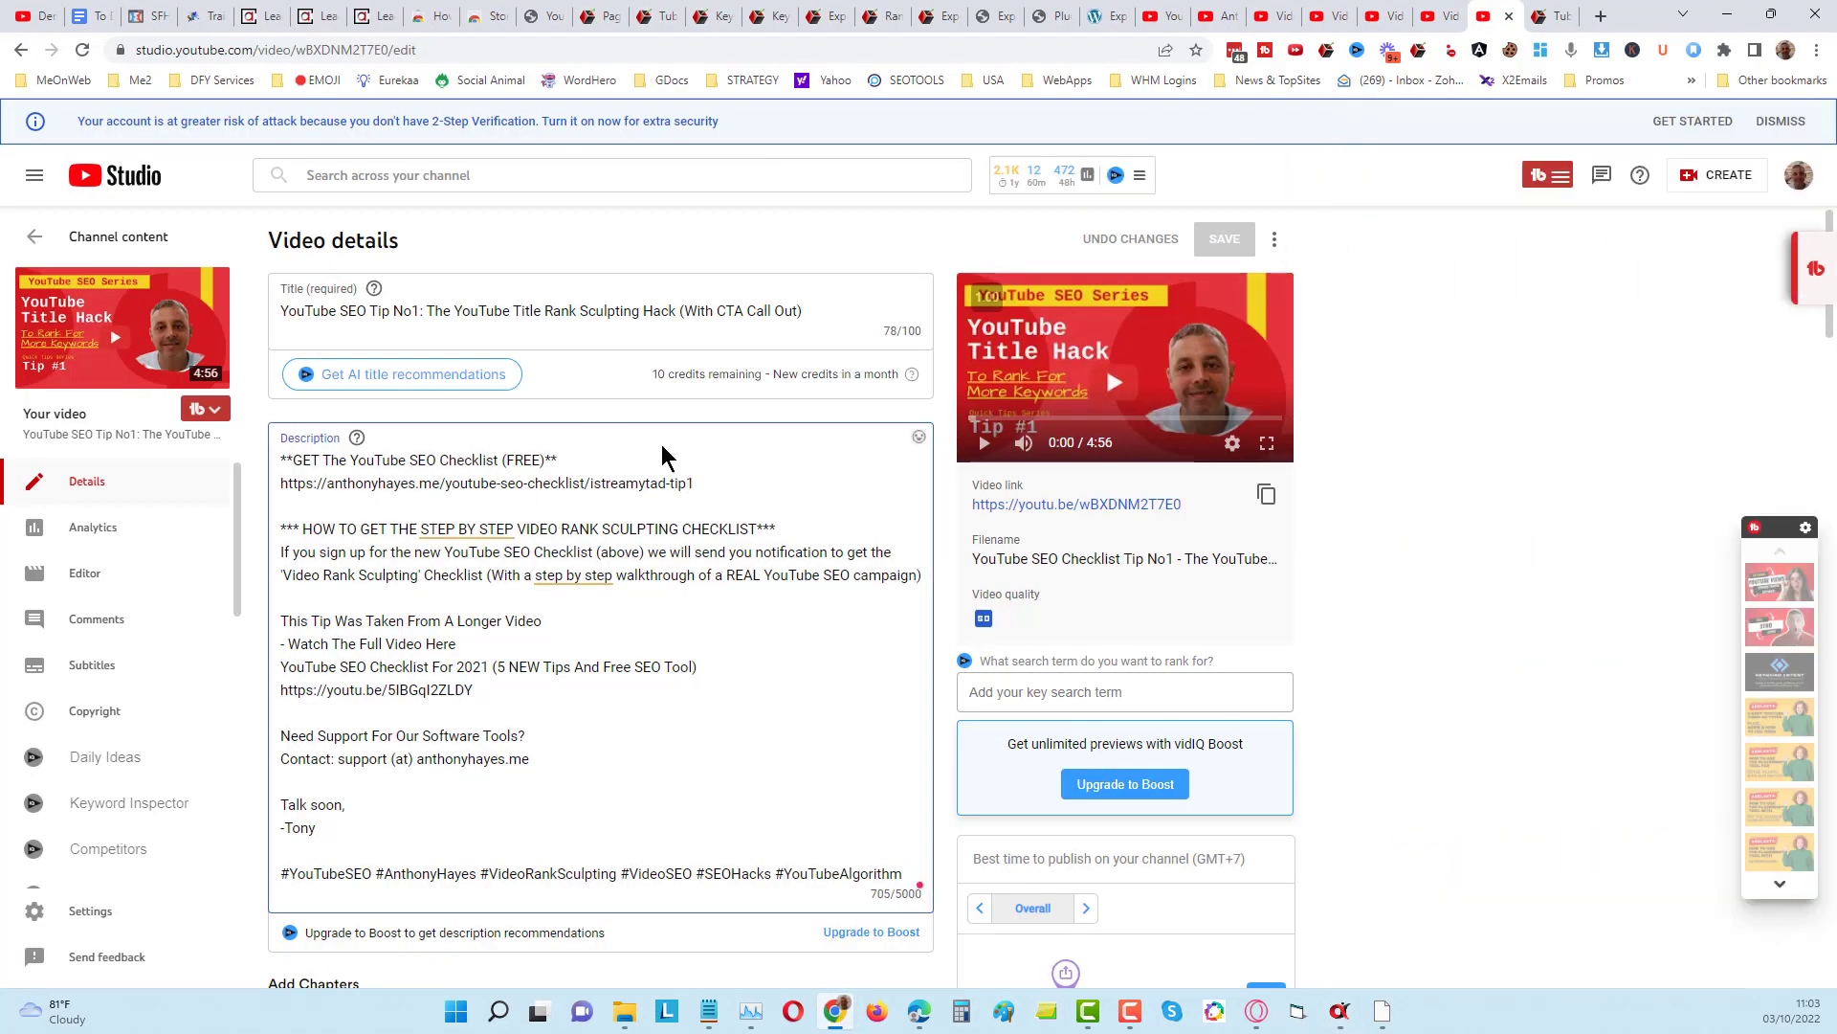
scroll(675, 611, down, 1)
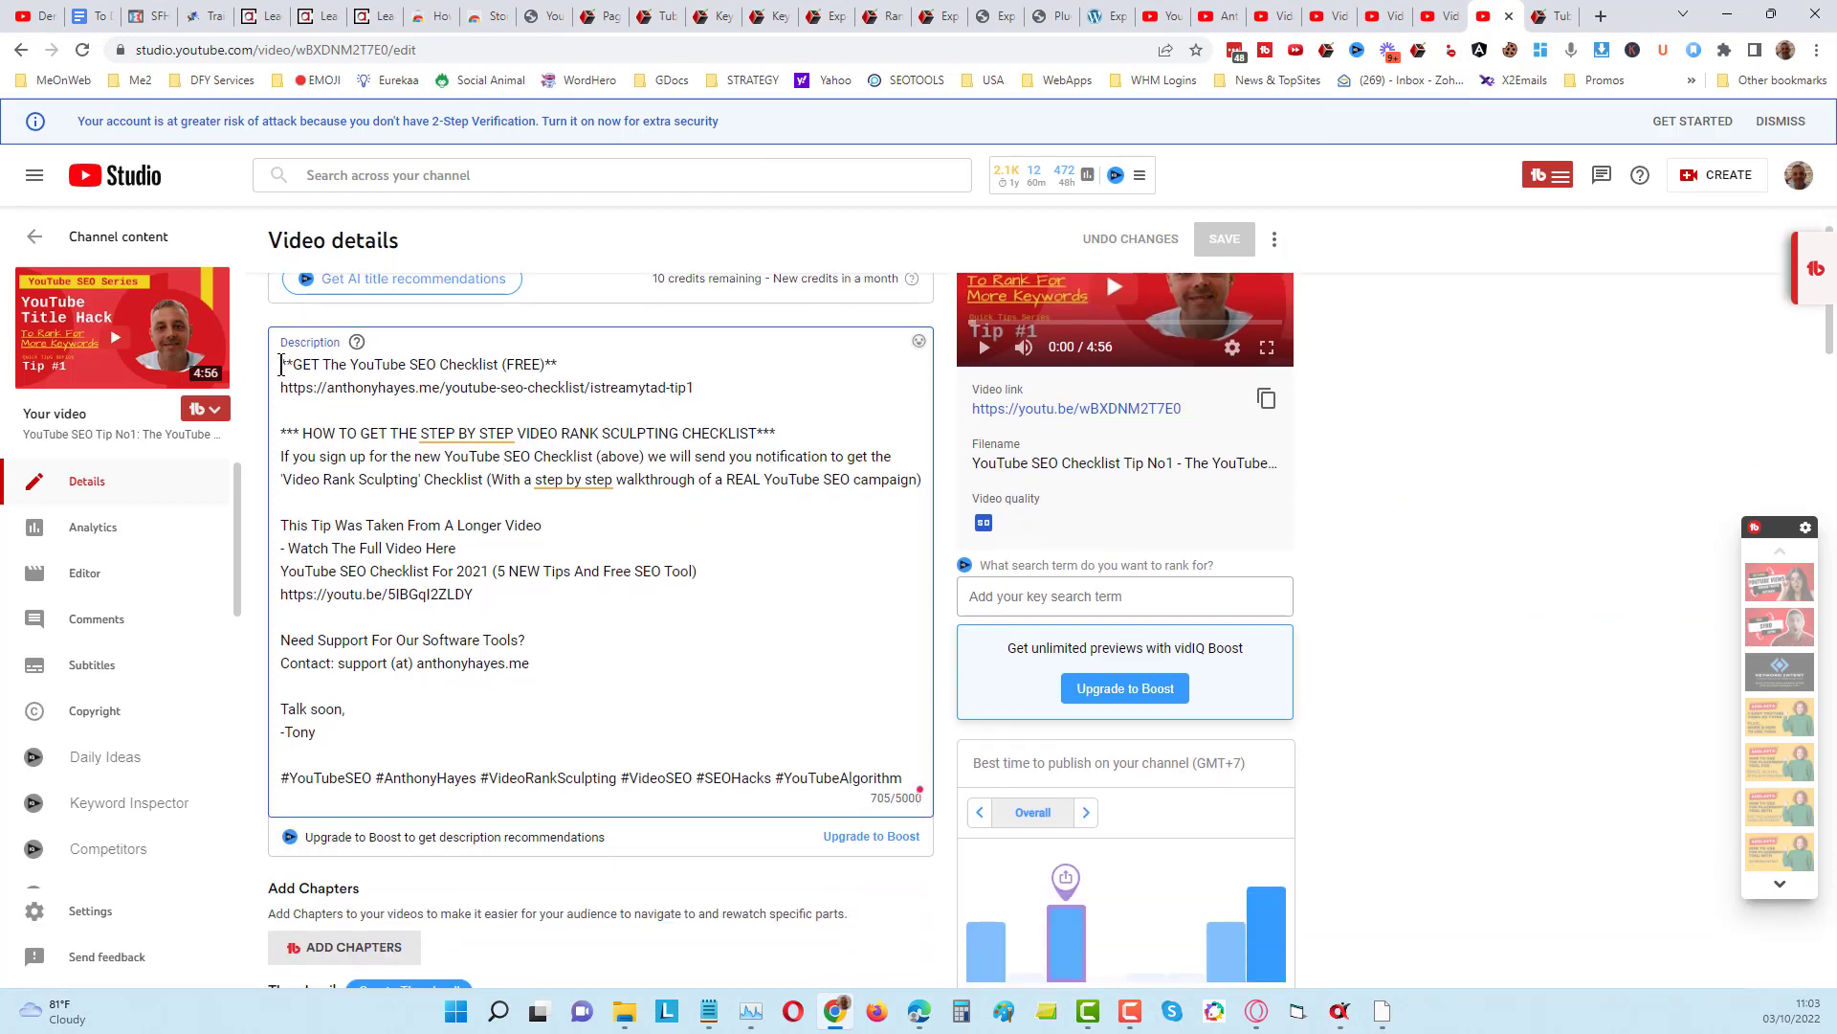
drag(281, 365, 945, 797)
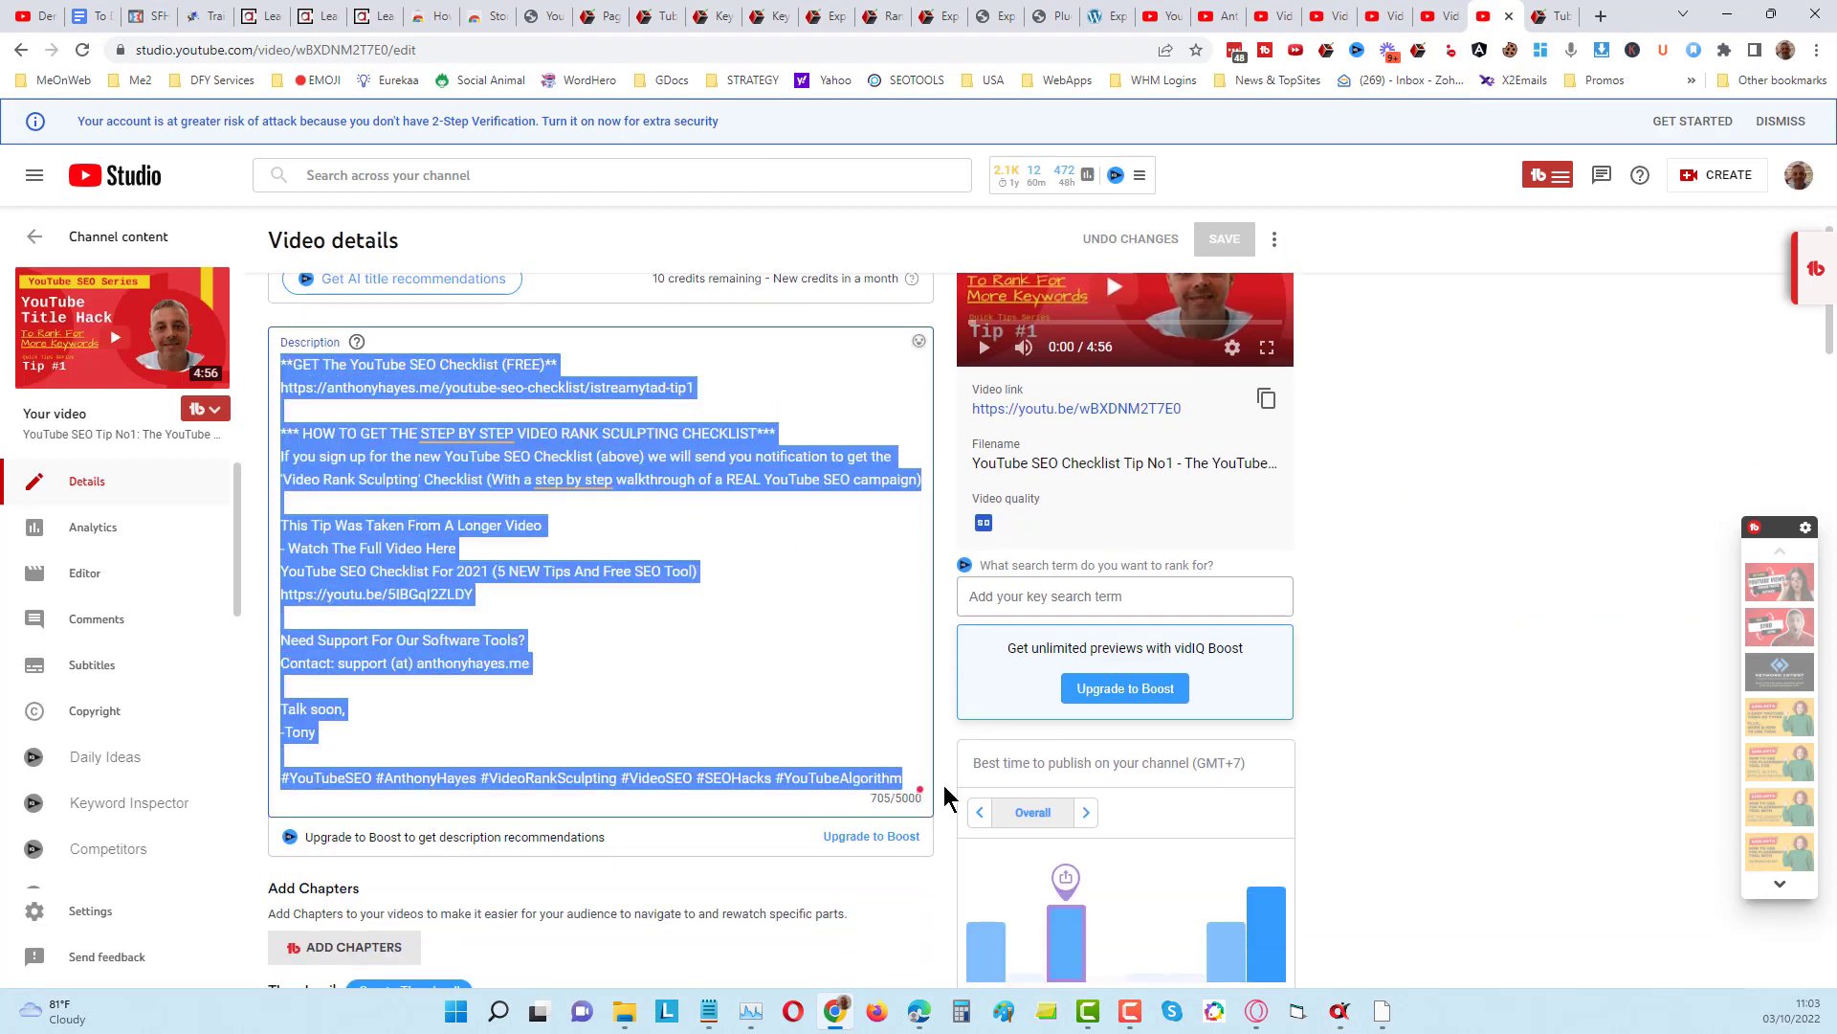
right_click(691, 467)
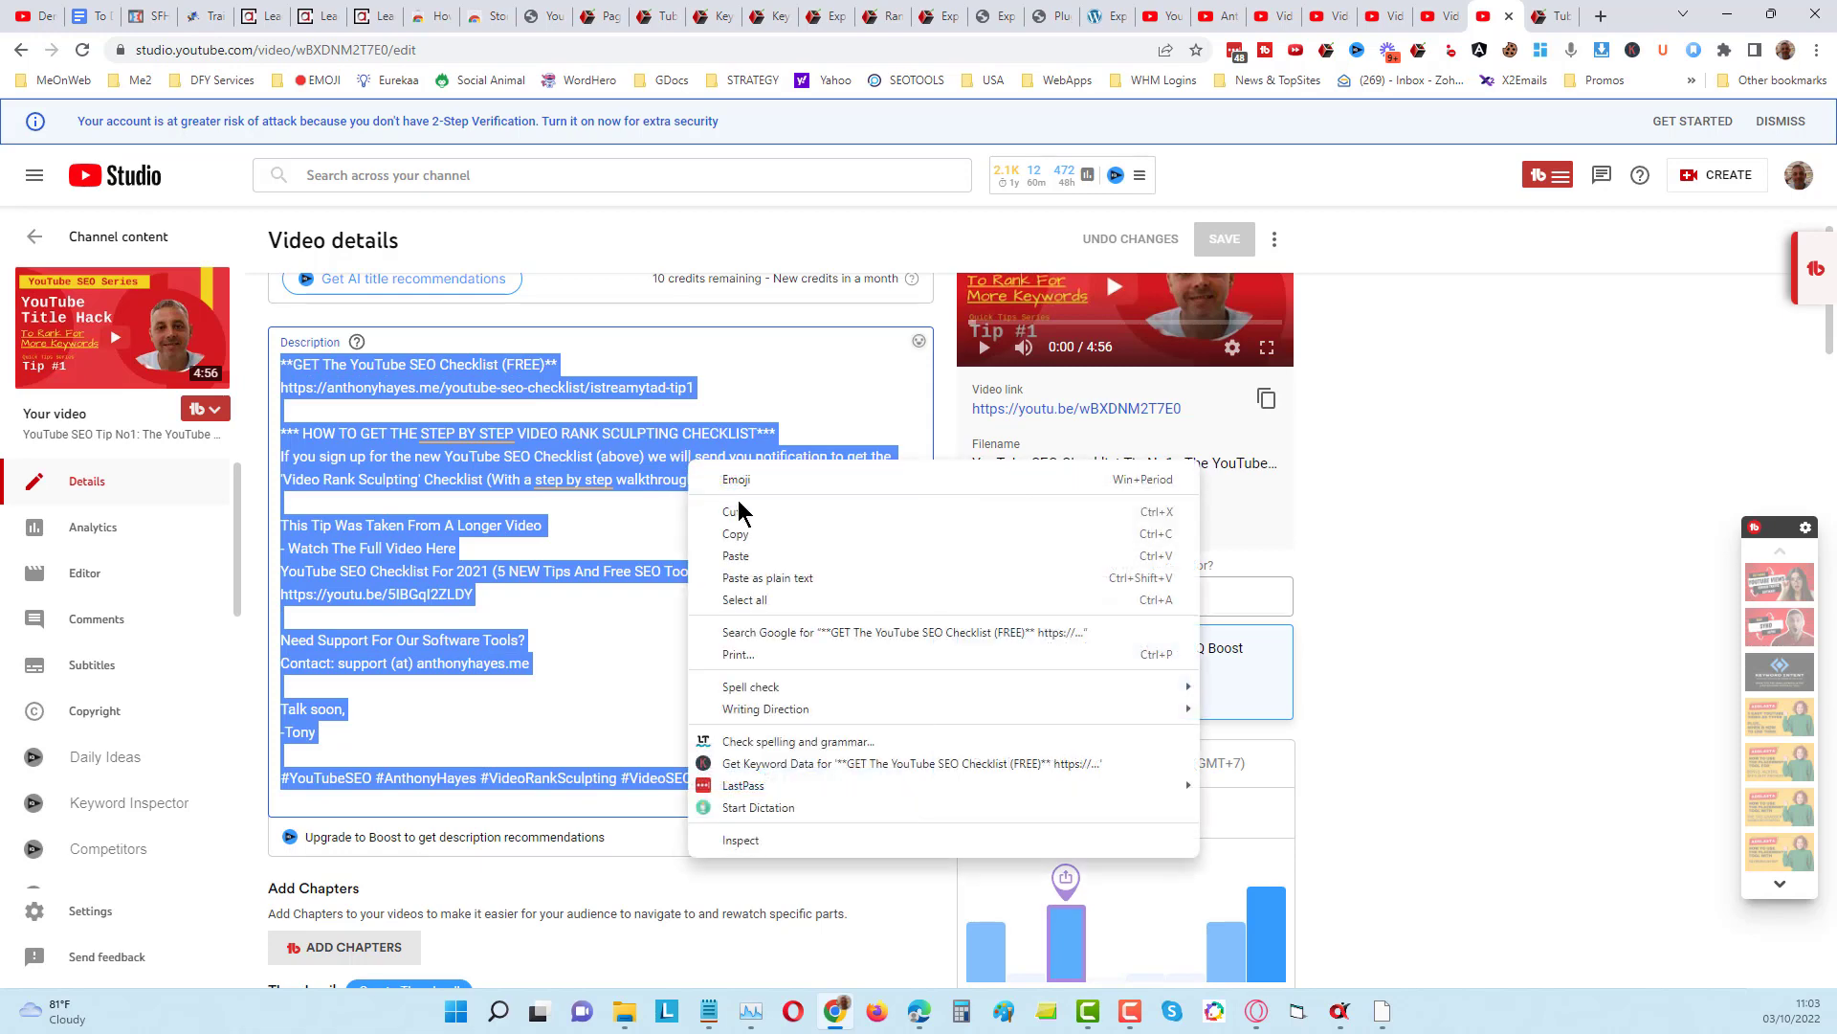
click(770, 548)
scroll(592, 571, up, 1)
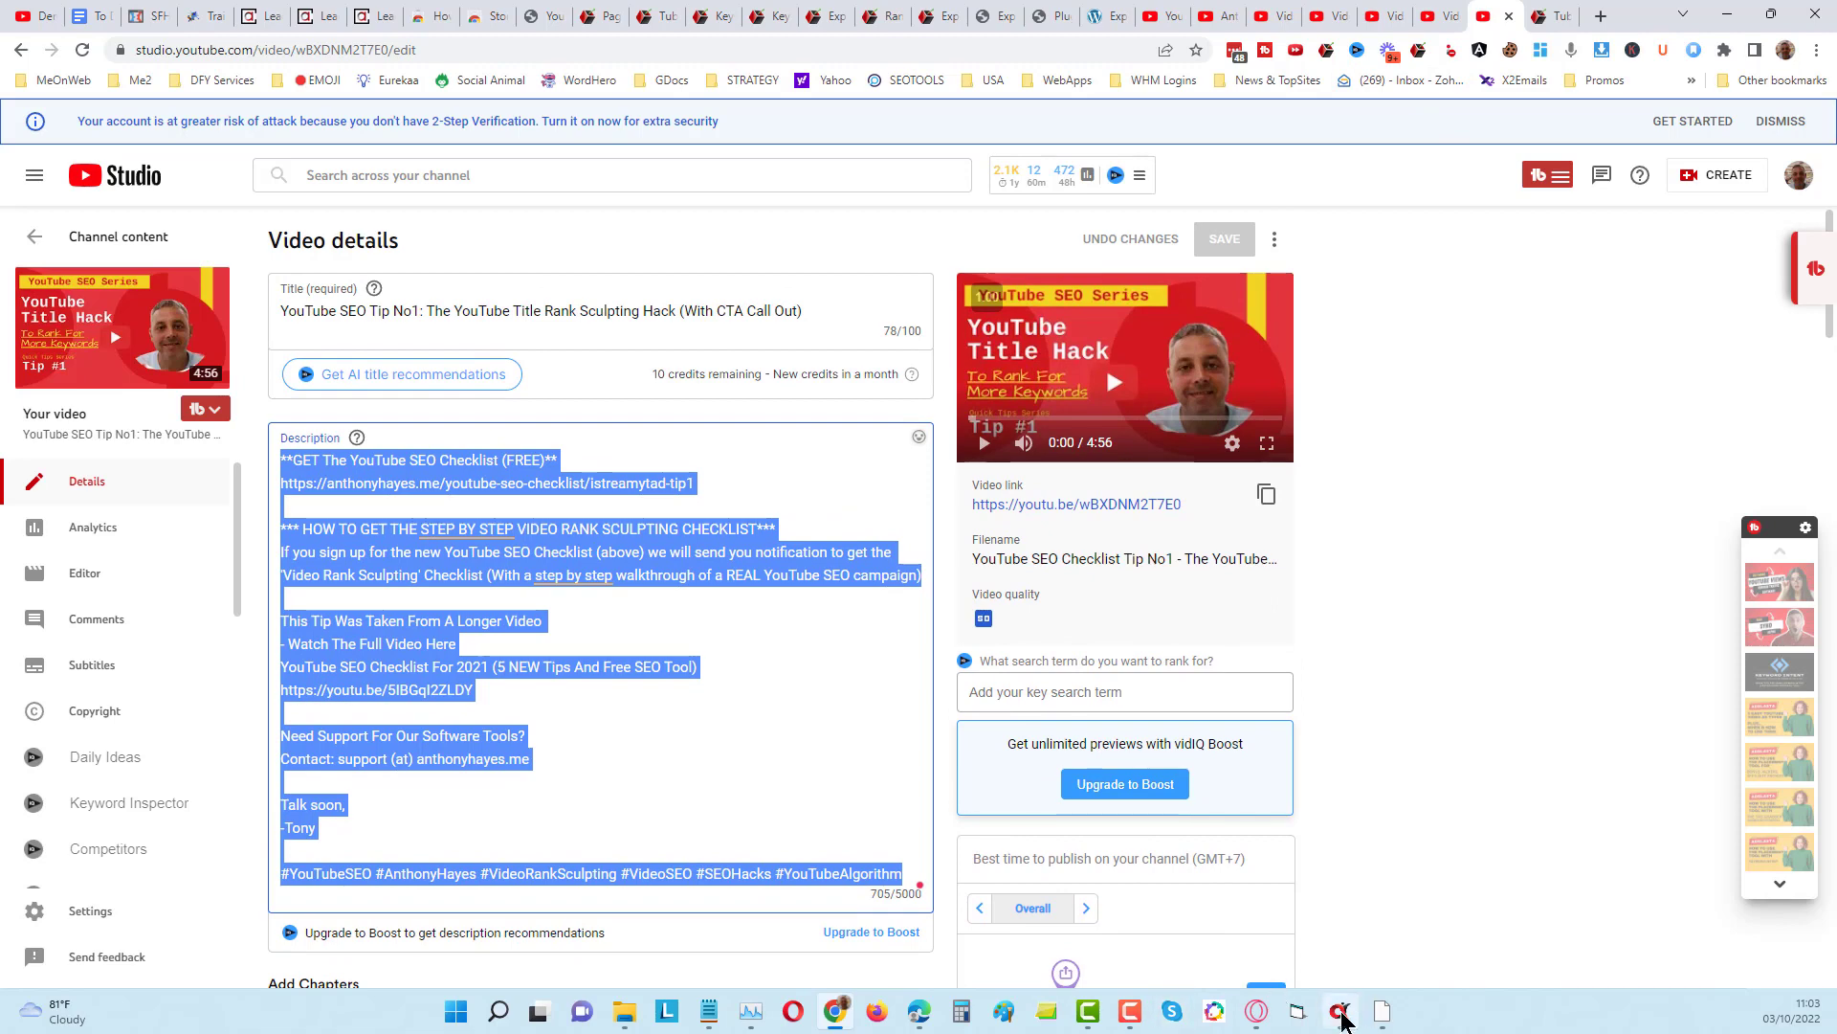
Return to Tube Synd Alpha and paste the copied video description below {ProductLink} in the template.
click(1340, 1013)
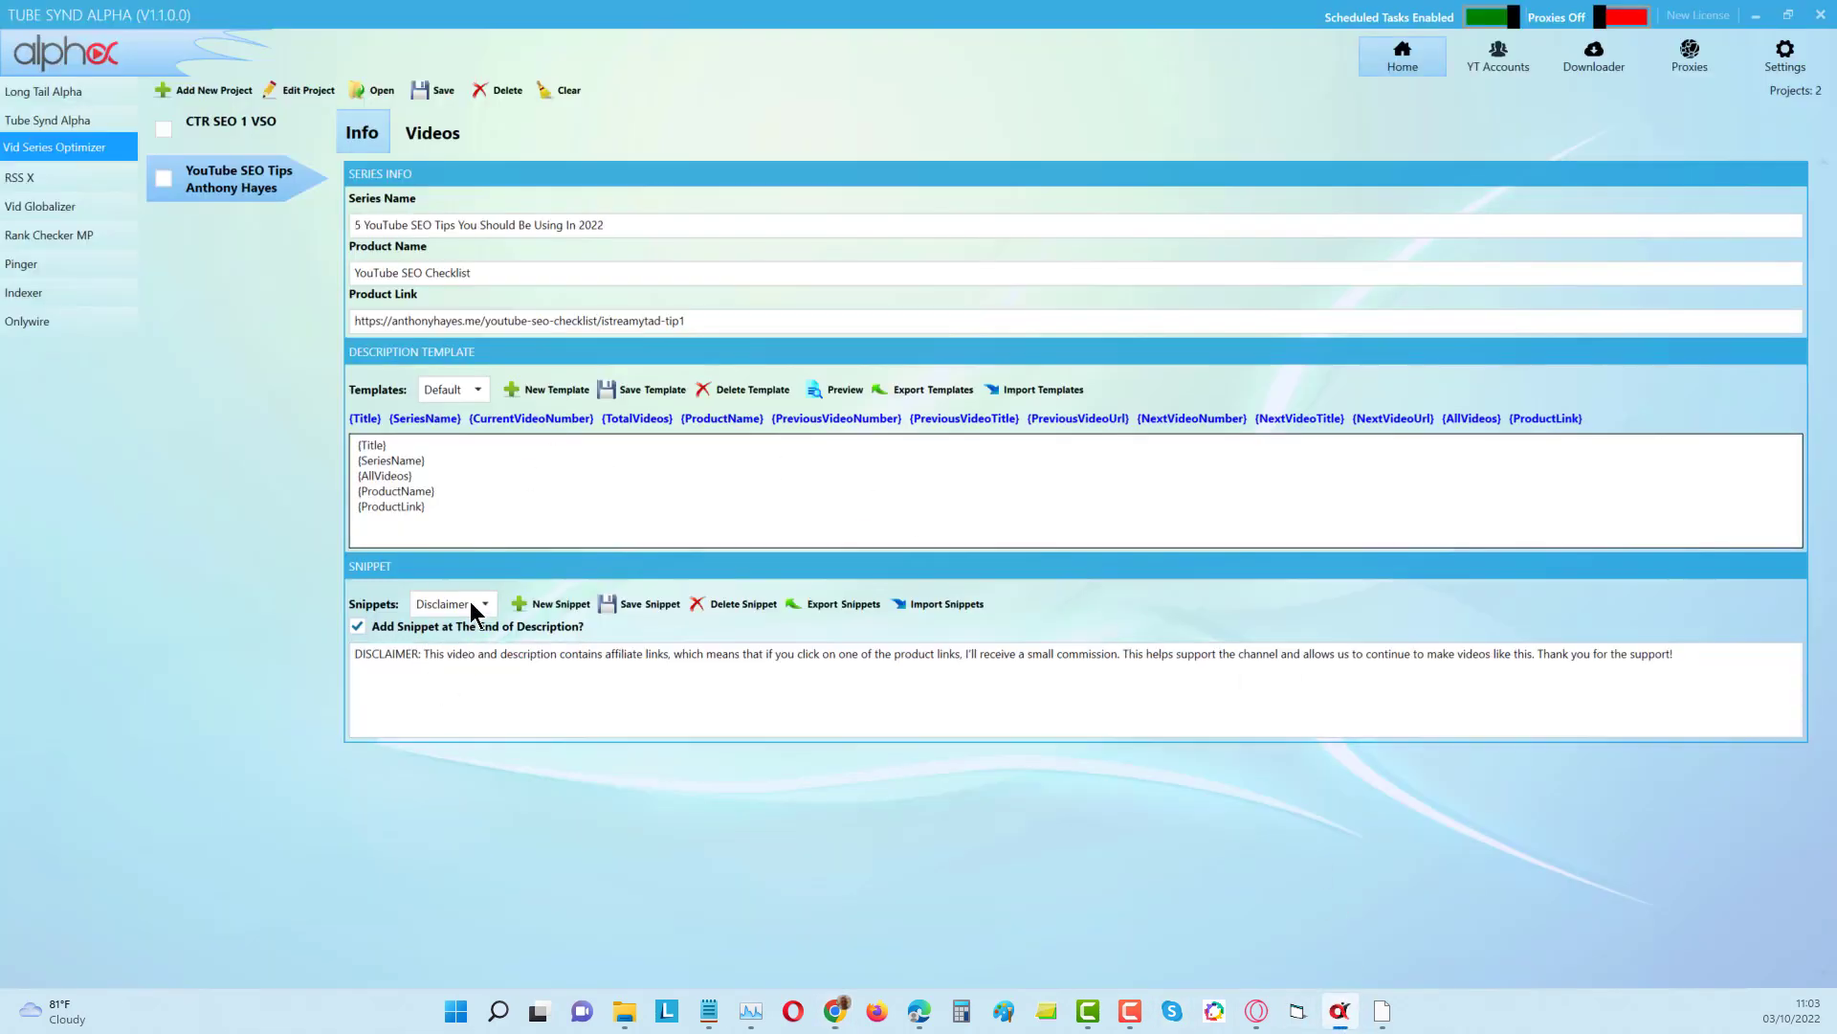
click(481, 529)
key(ctrl+v)
scroll(481, 522, up, 10)
Preview the description generated from the edited template with its video list, pasted text and disclaimer, and close the preview.
click(816, 389)
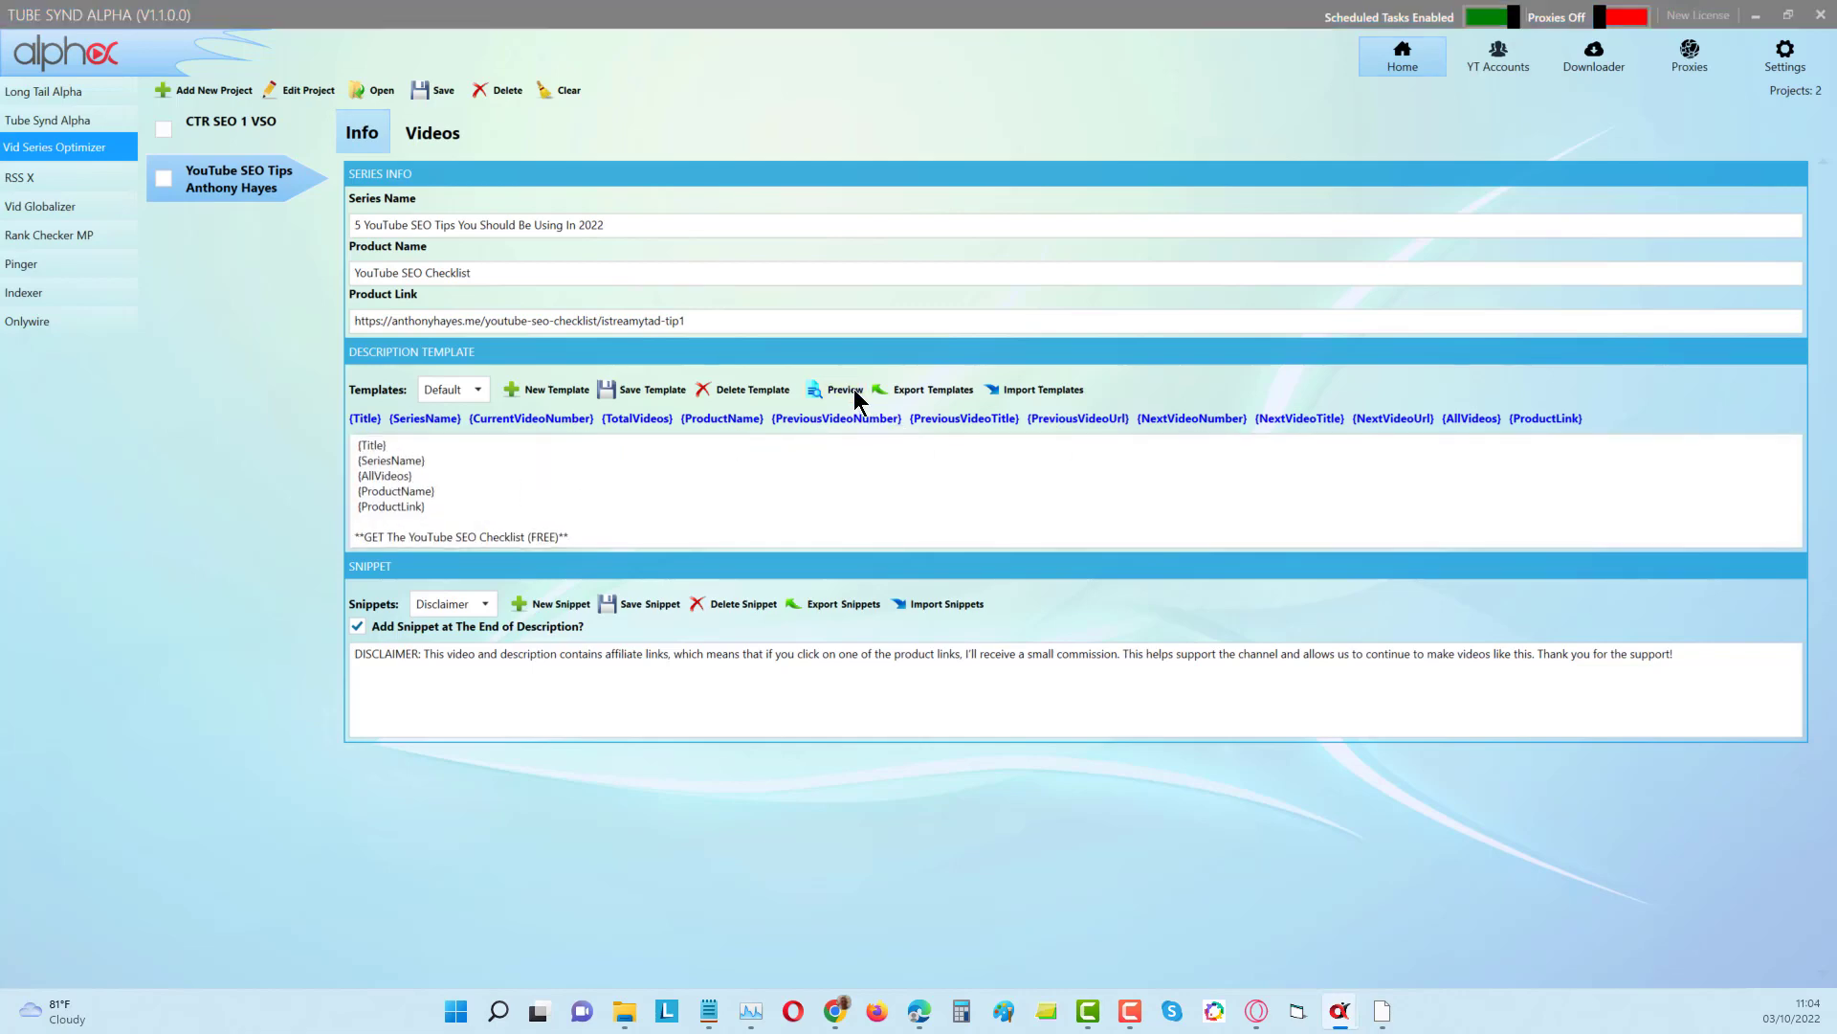
drag(862, 120, 916, 124)
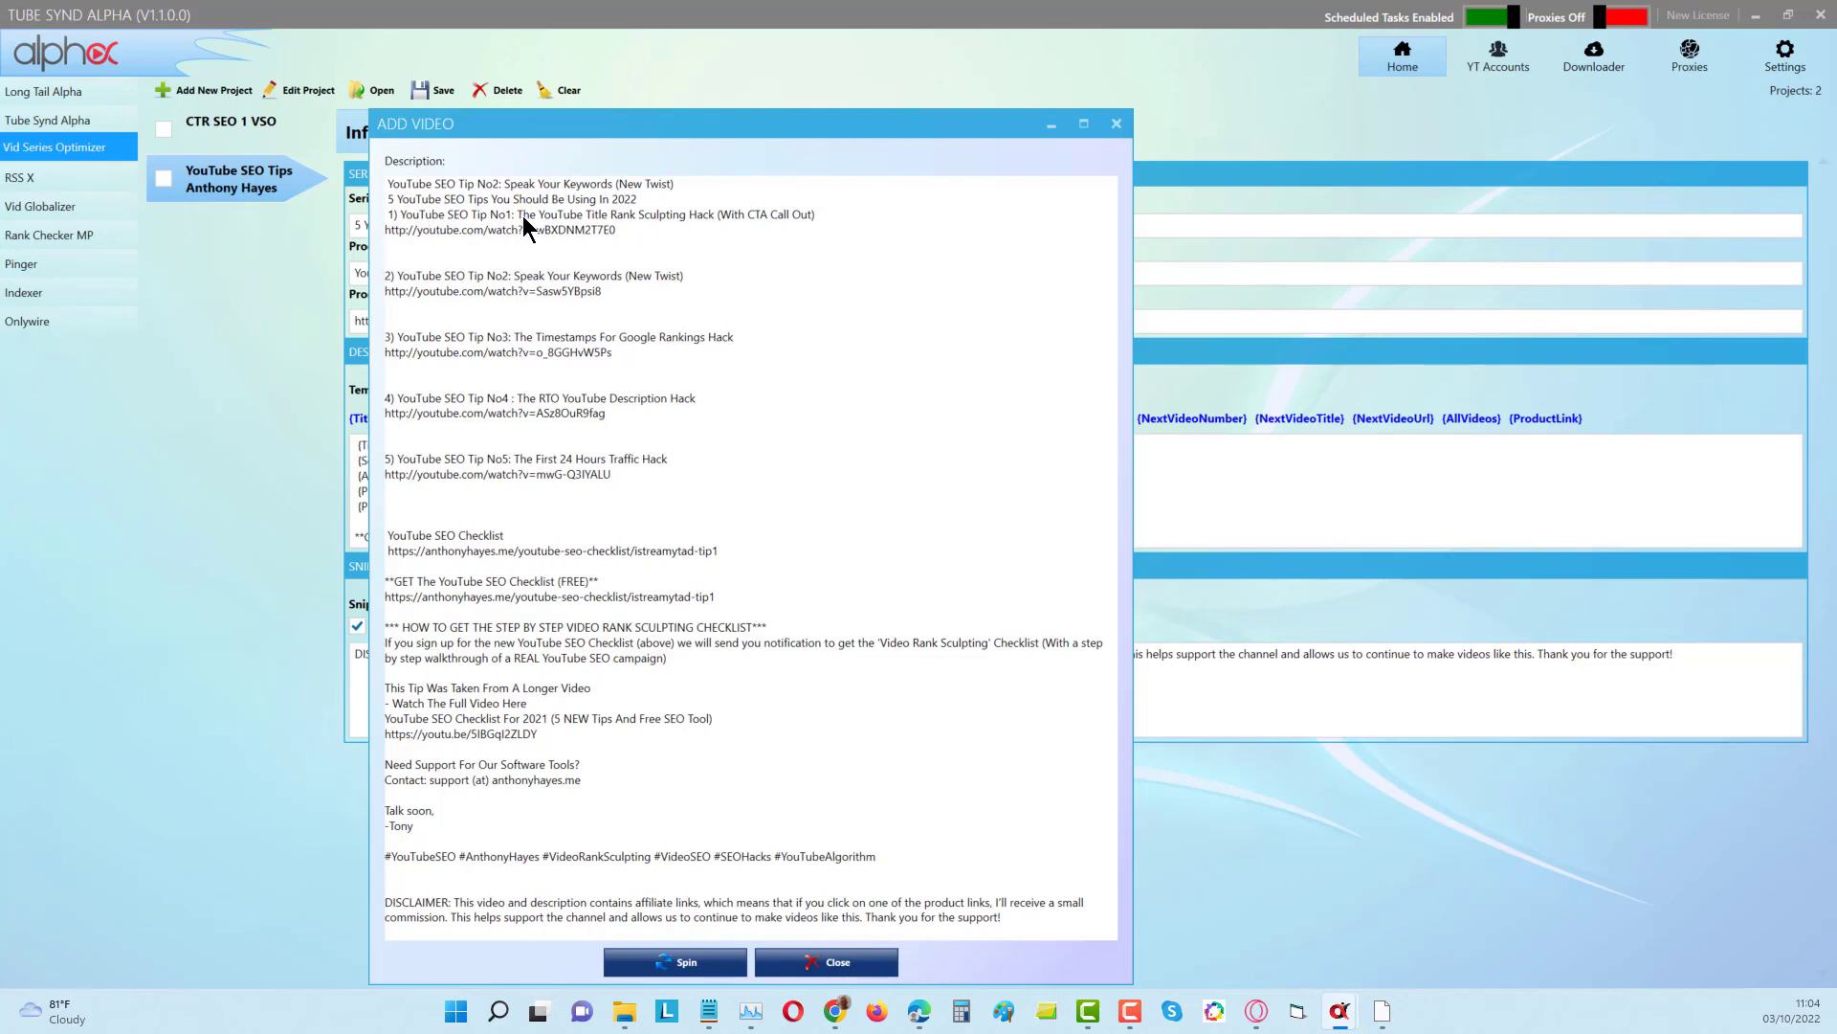
click(1116, 124)
Add a blank line after {Title} and another after {SeriesName} in the description template.
click(422, 442)
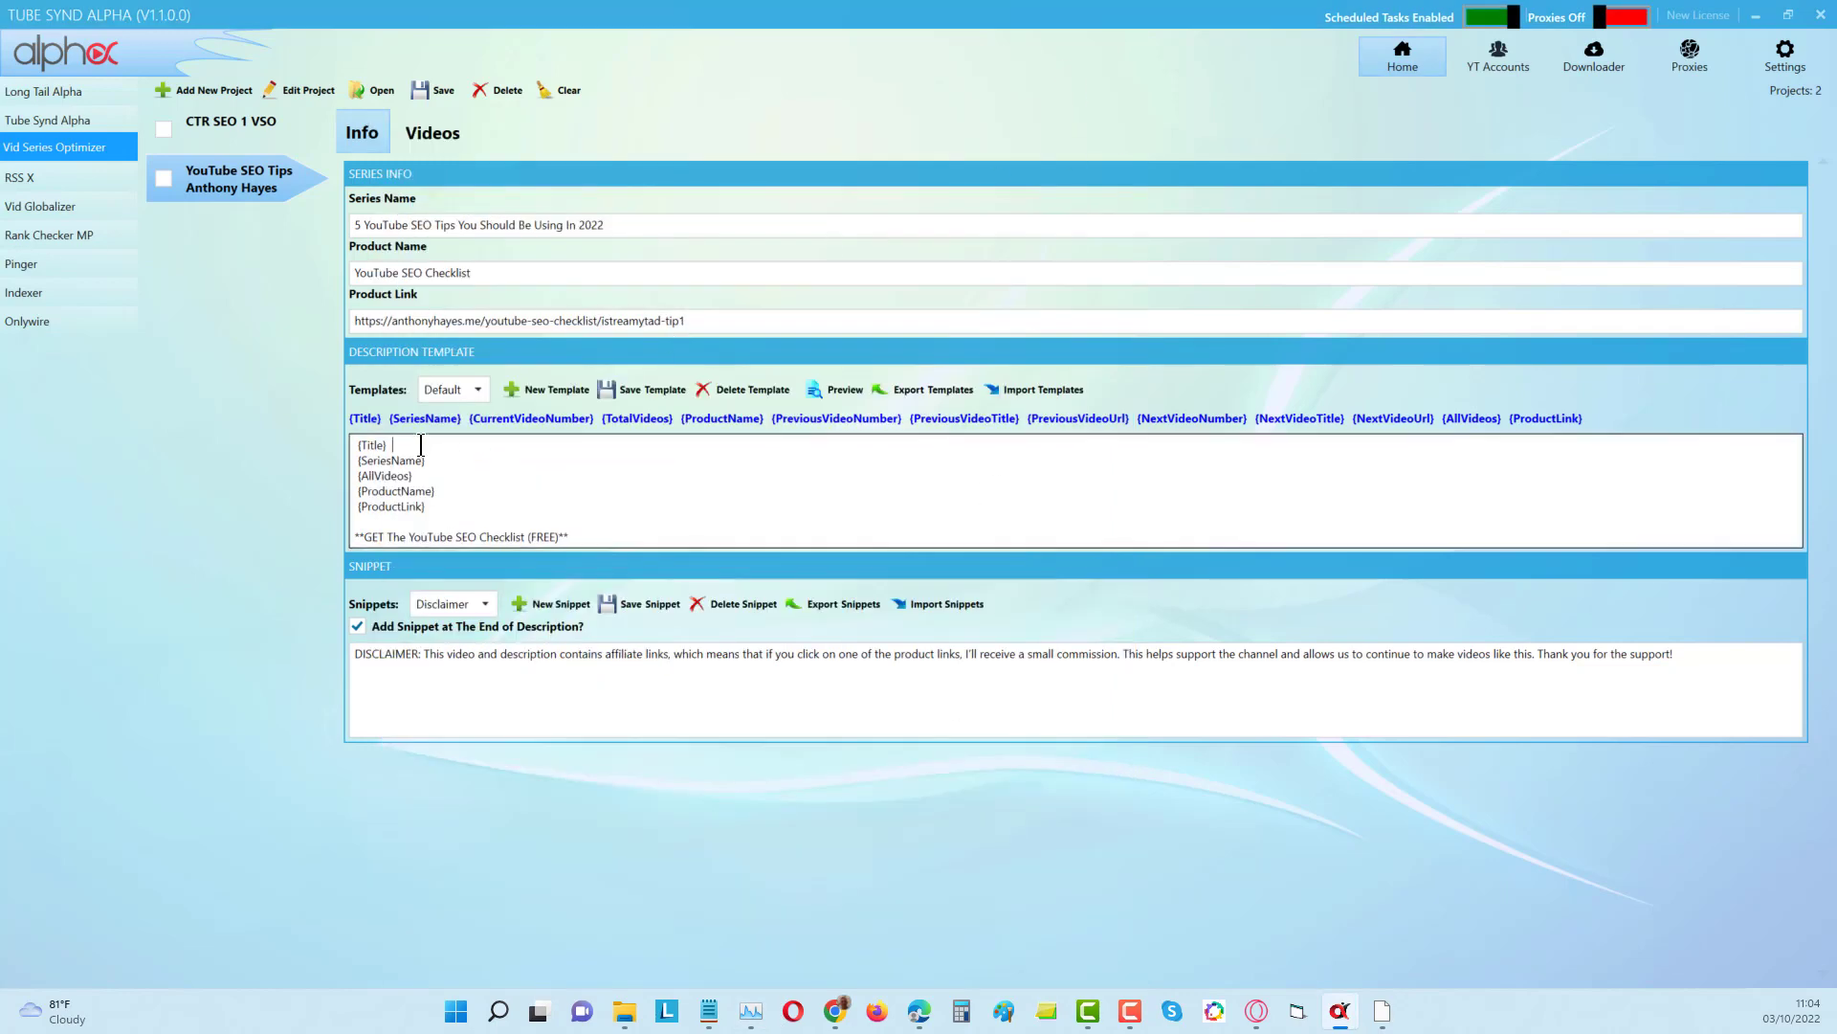
key(Return)
click(428, 476)
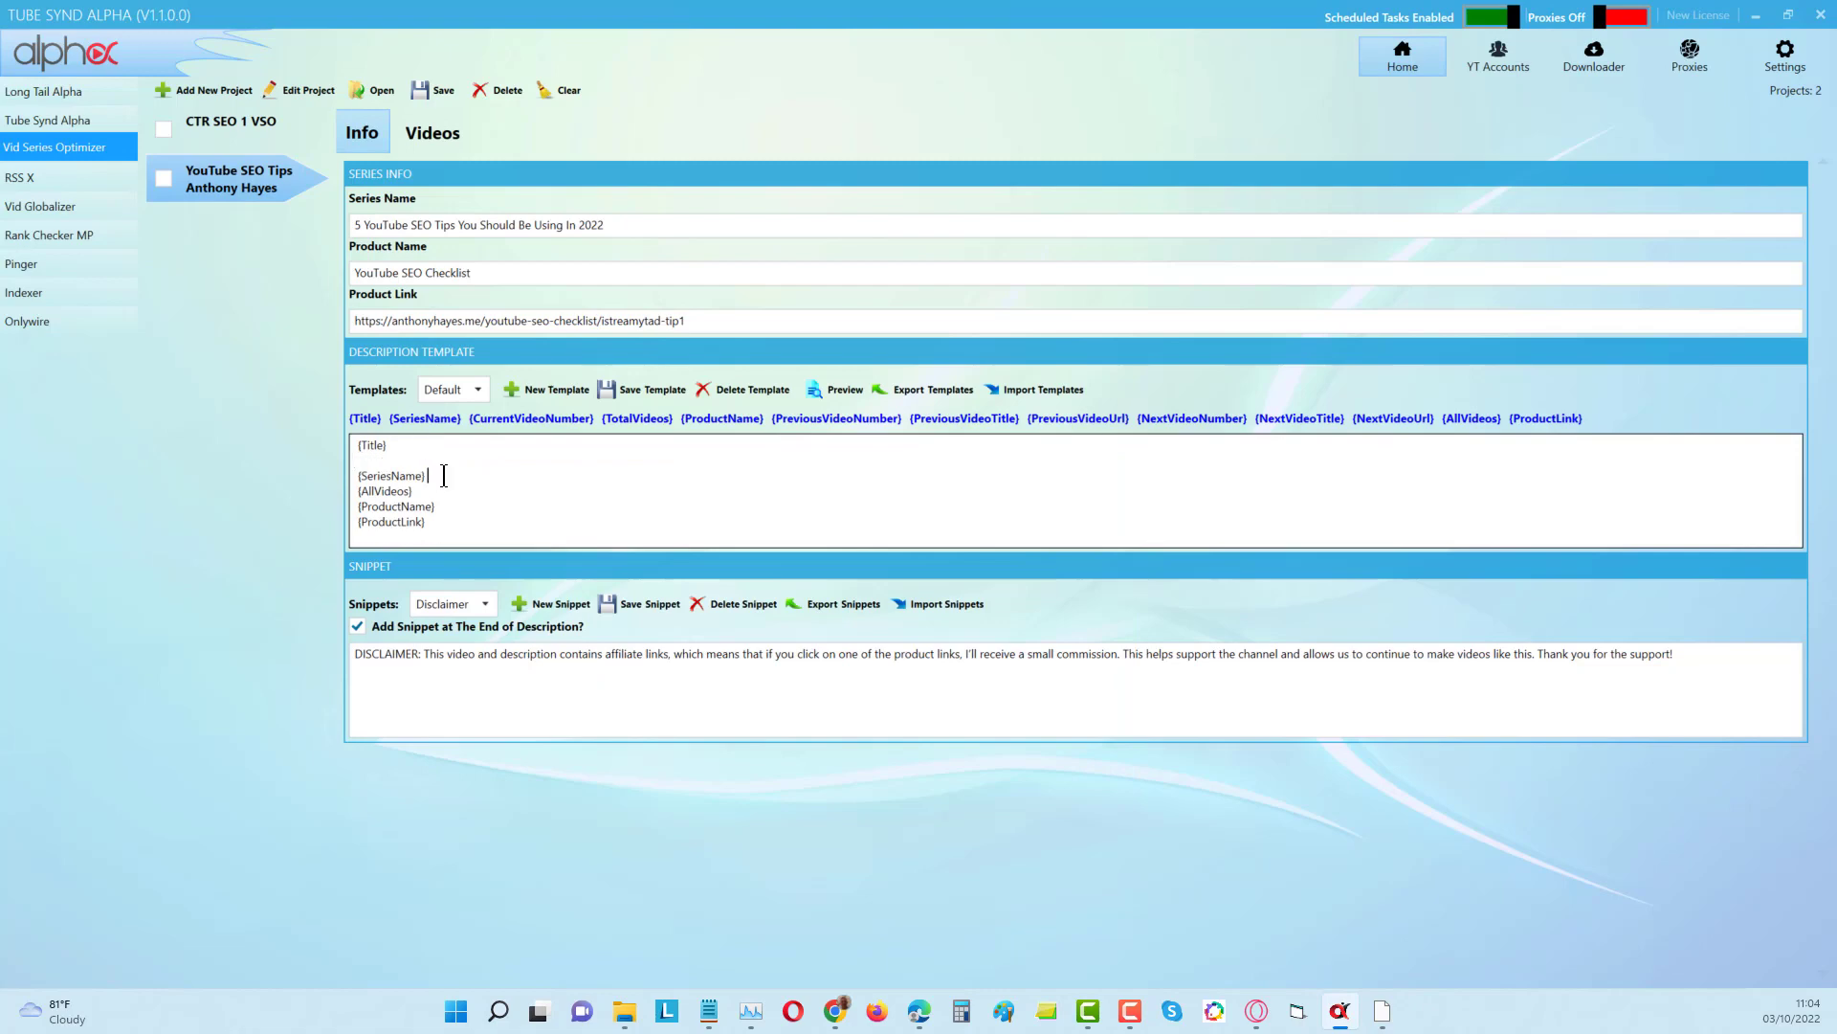
key(Return)
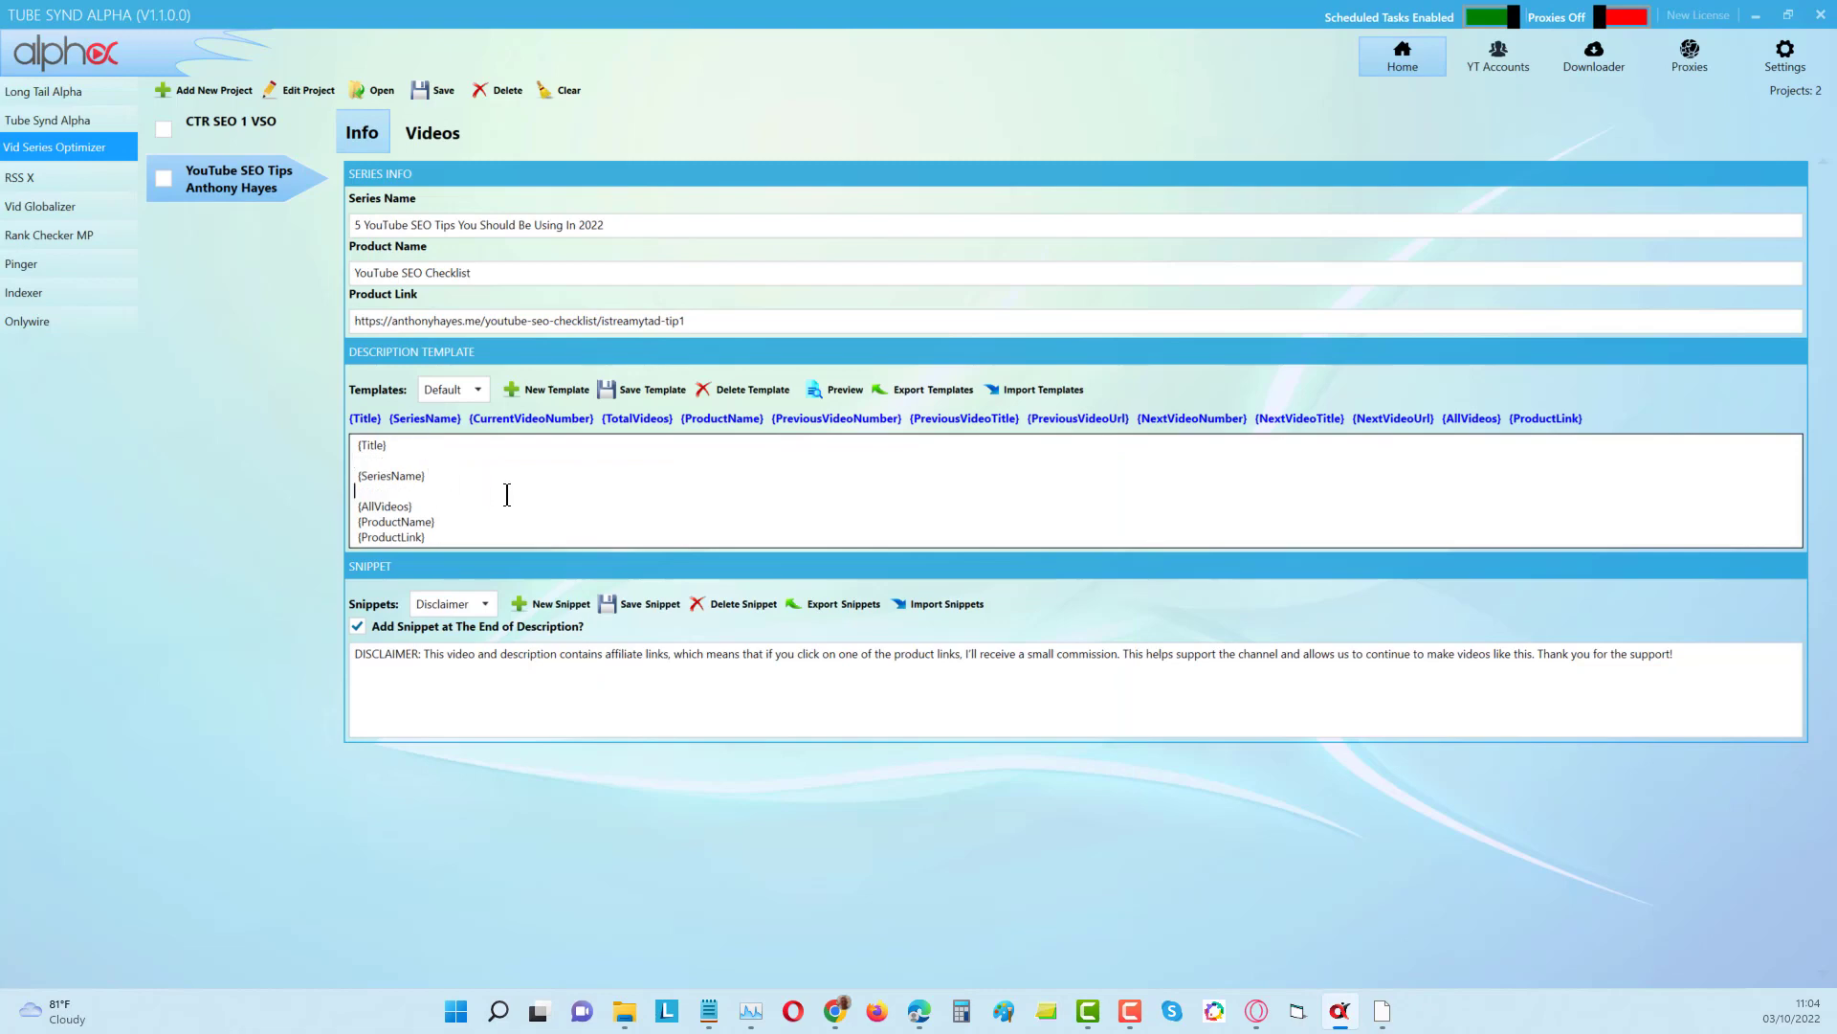
Preview the generated description again to check the spacing between its sections, and close the preview.
click(830, 392)
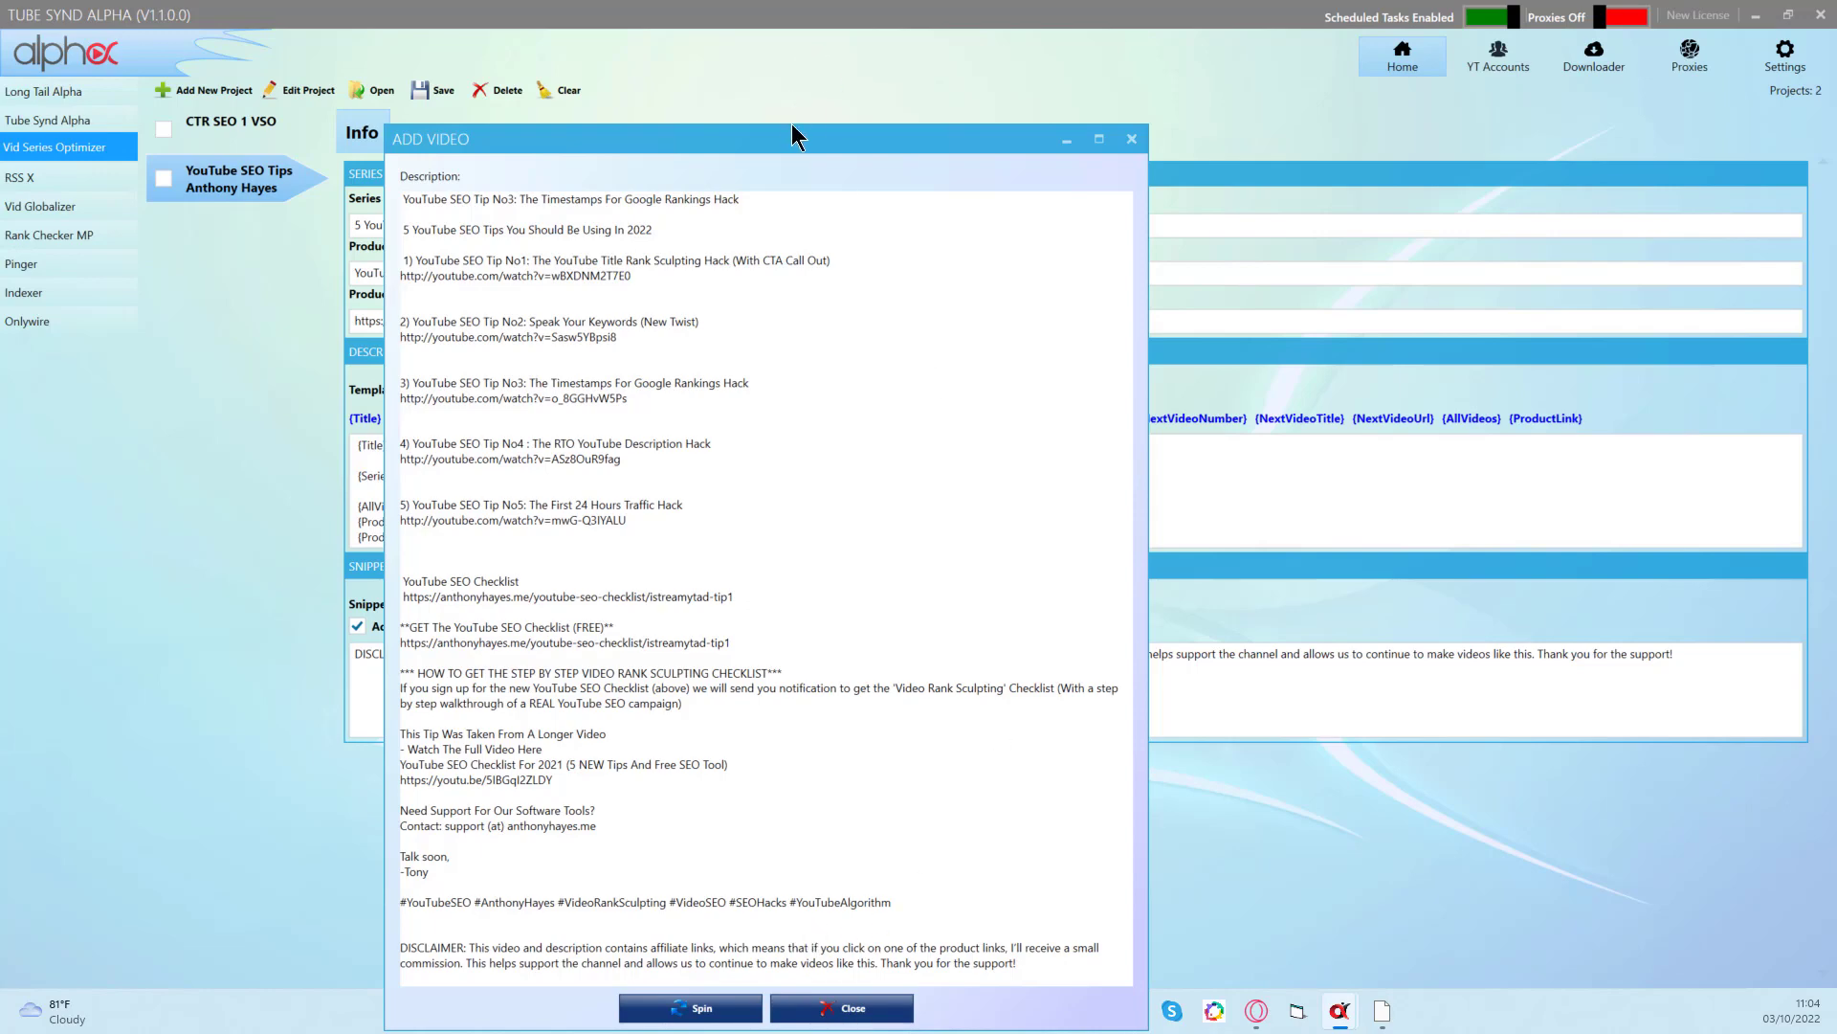
drag(794, 134, 789, 50)
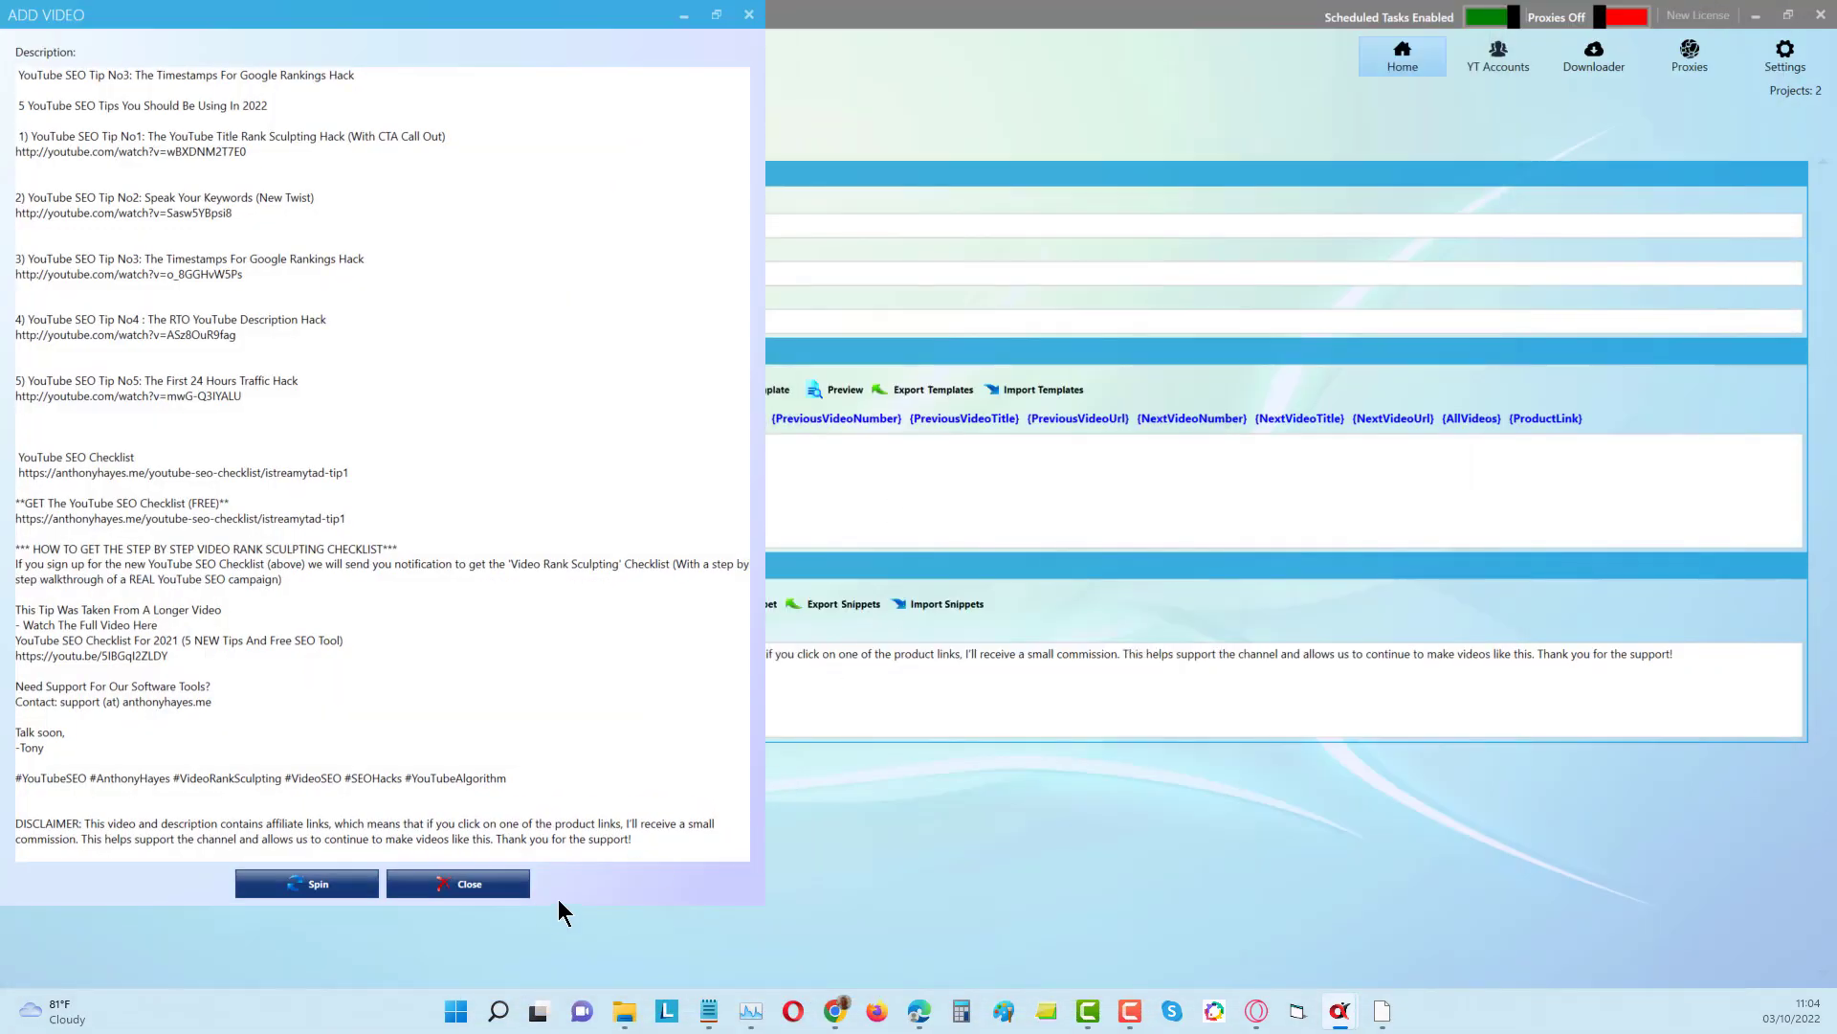
click(502, 888)
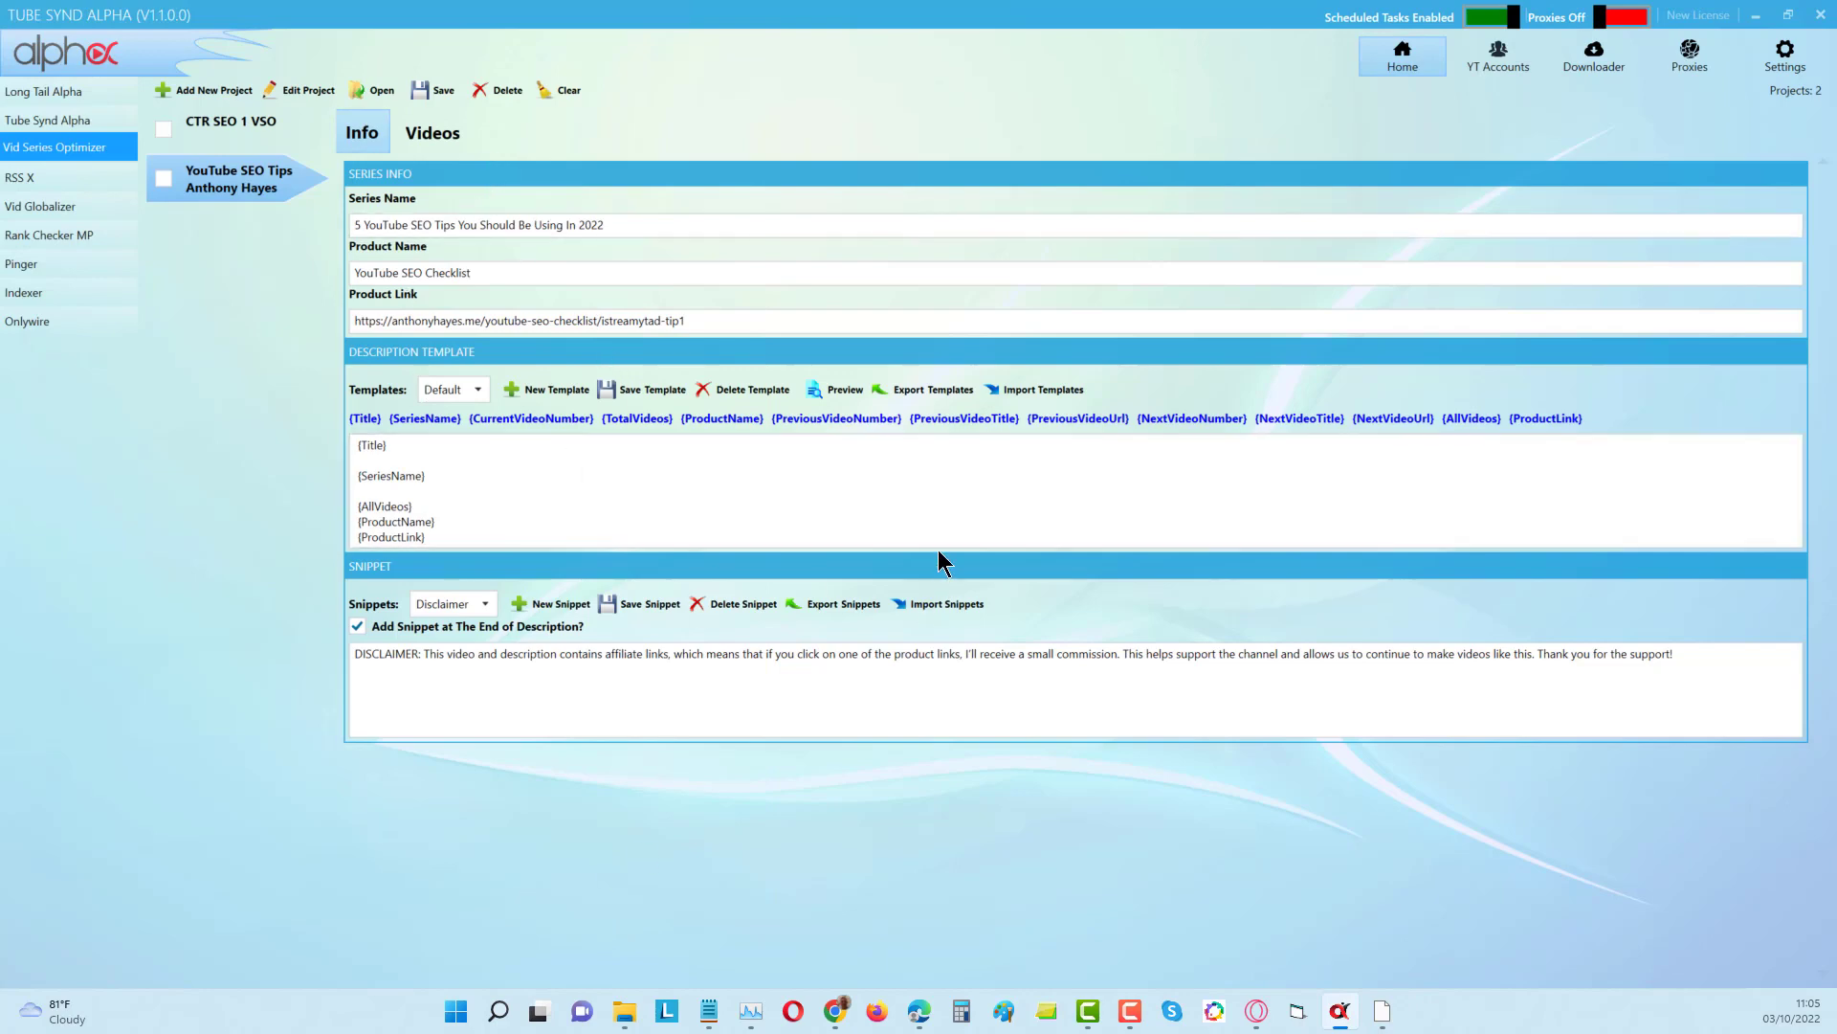
Update all the checked series videos with the new description and open the YouTube SEO Tip No1 video on YouTube.
click(431, 134)
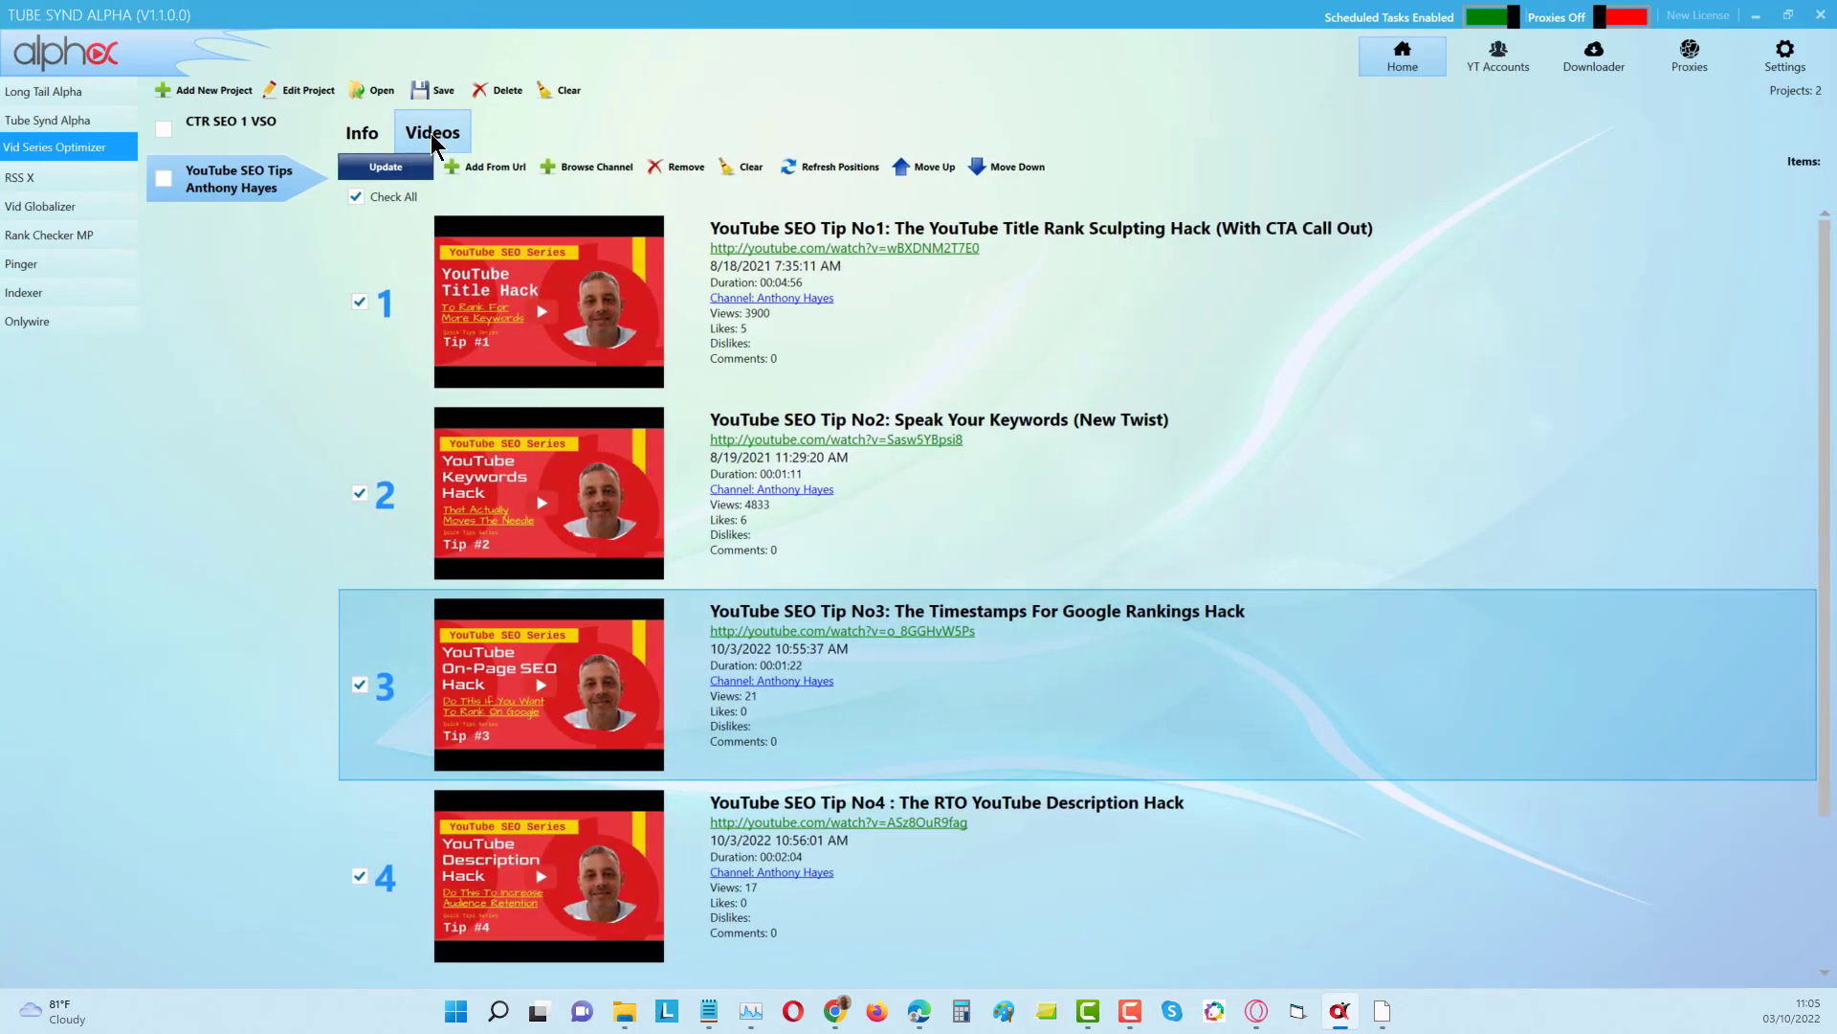
click(384, 169)
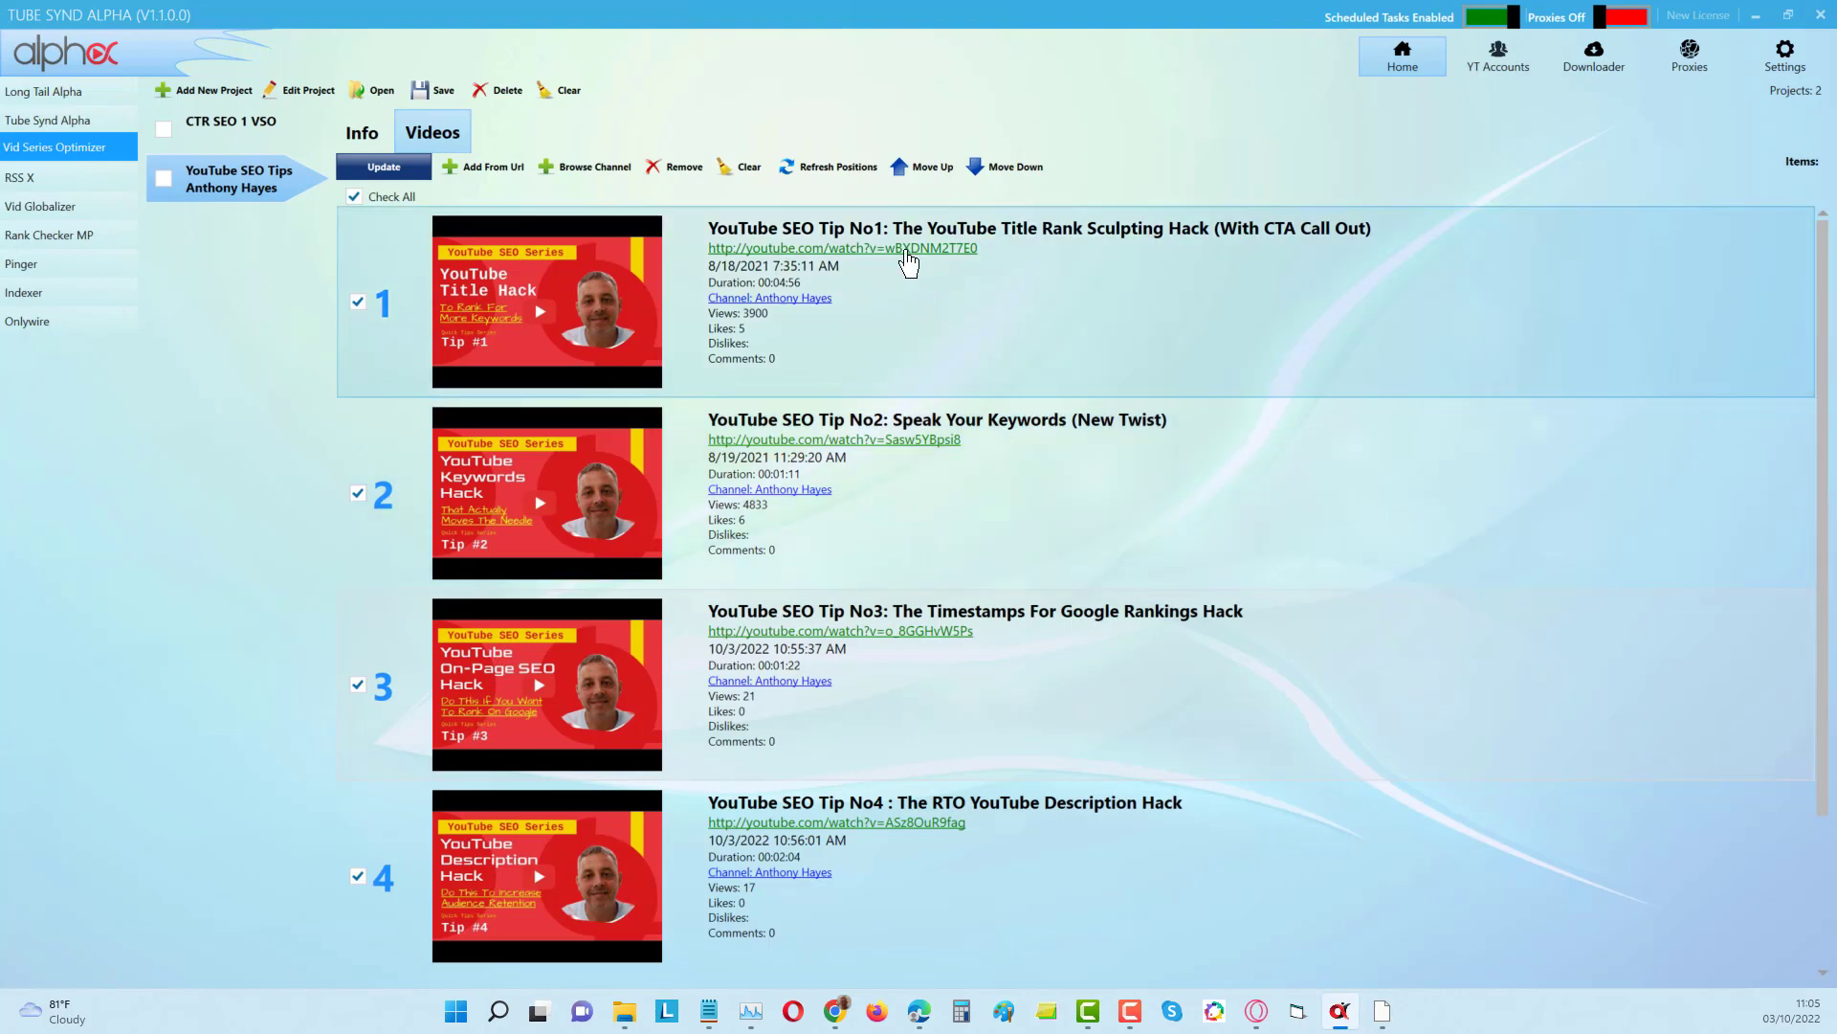
click(905, 250)
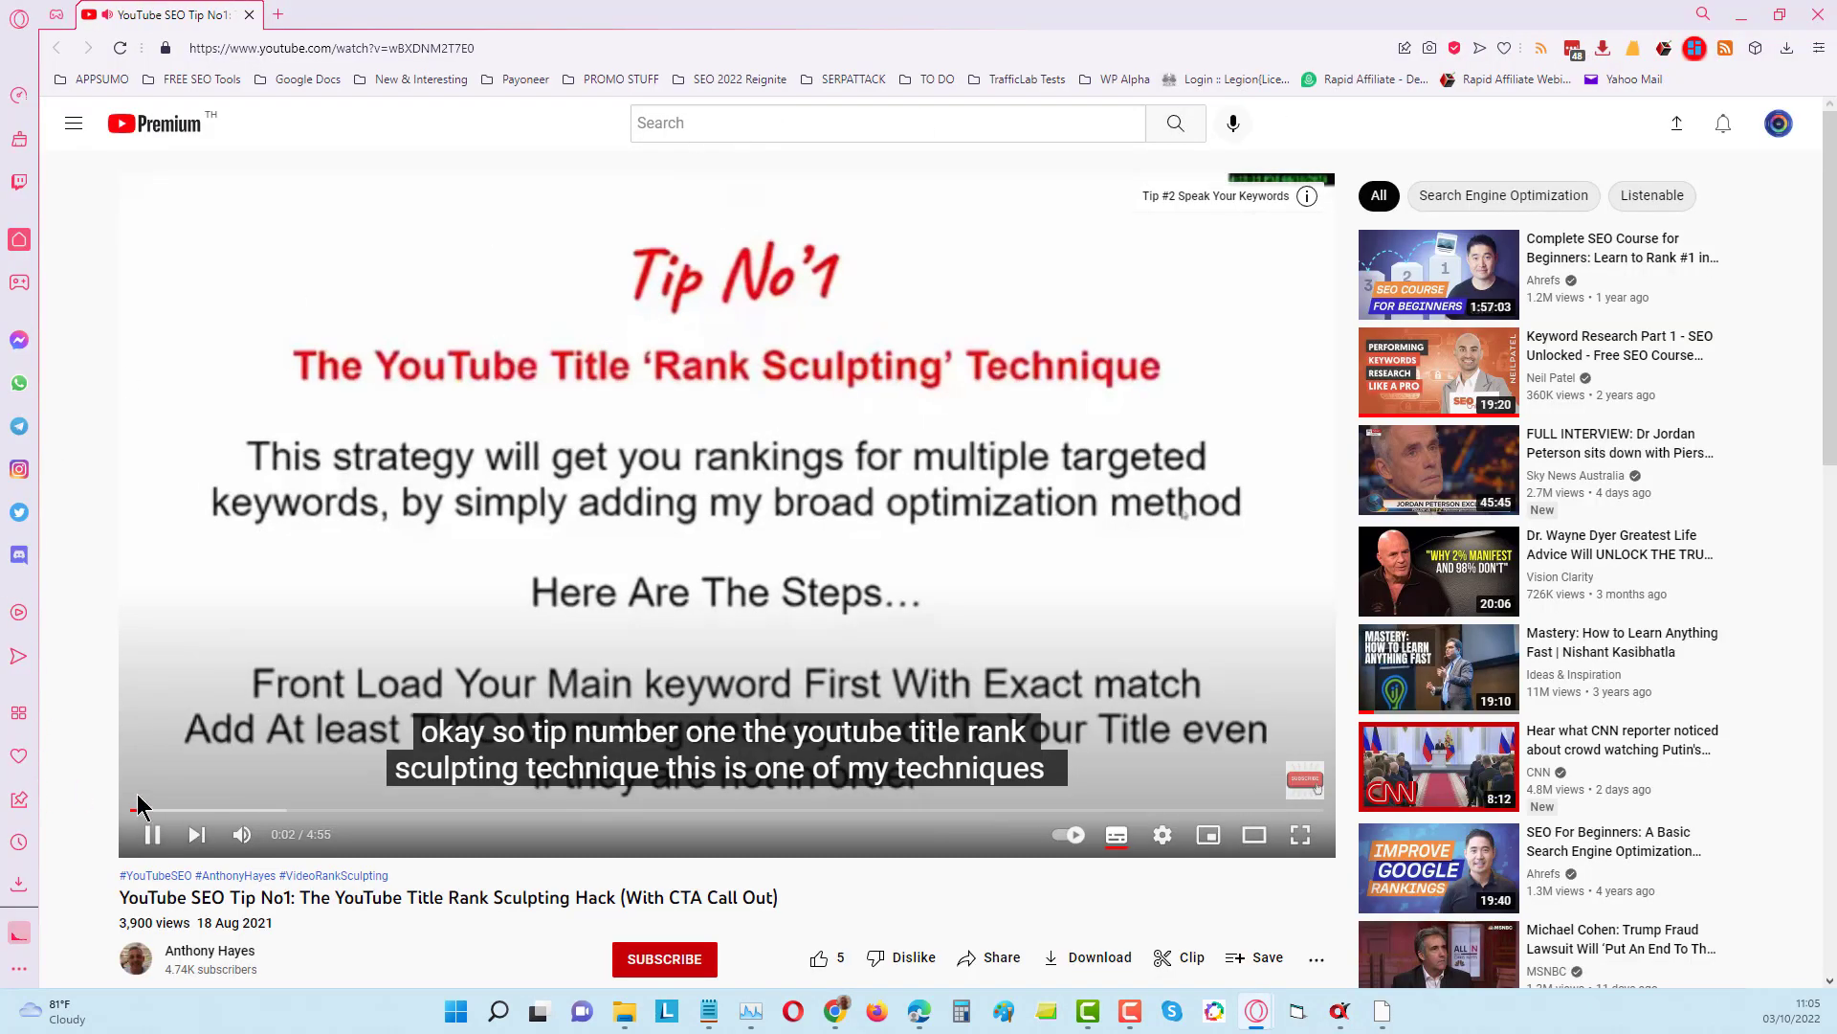
Pause the Tip No1 video, check its full updated description through to the disclaimer, and return to Vid Series Optimizer.
click(151, 835)
scroll(345, 644, down, 6)
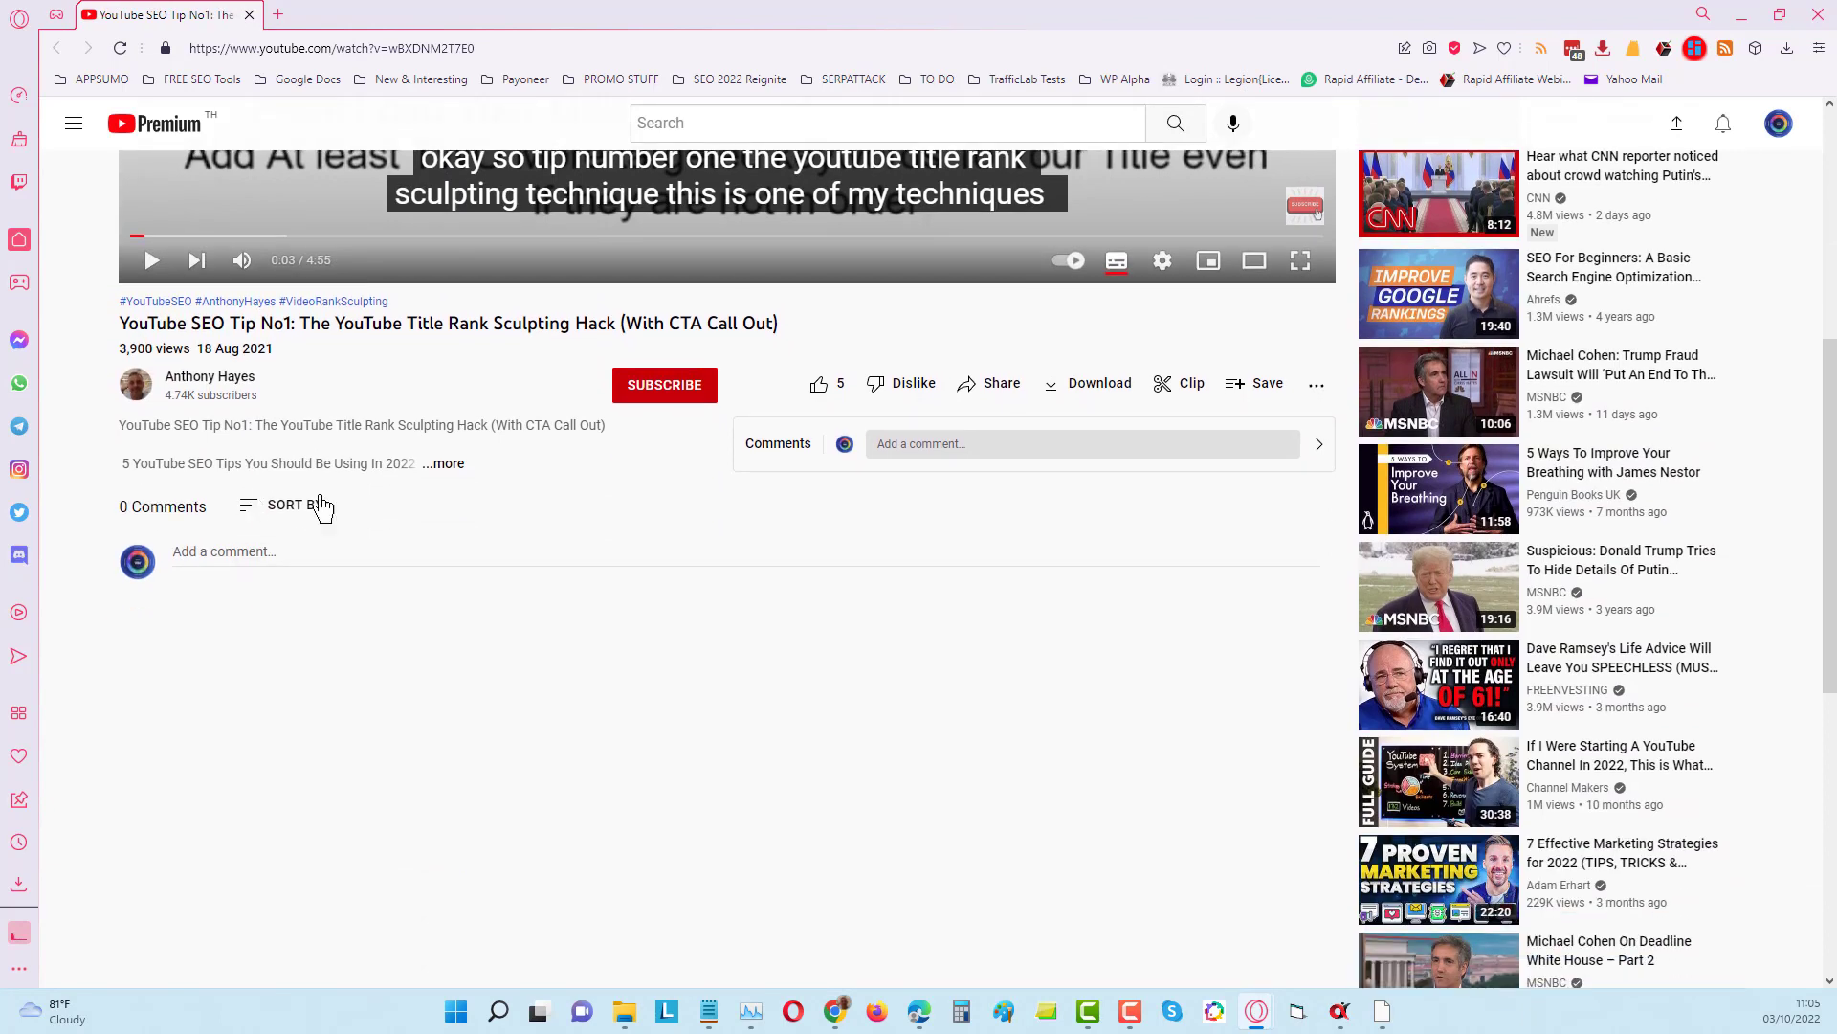
click(454, 468)
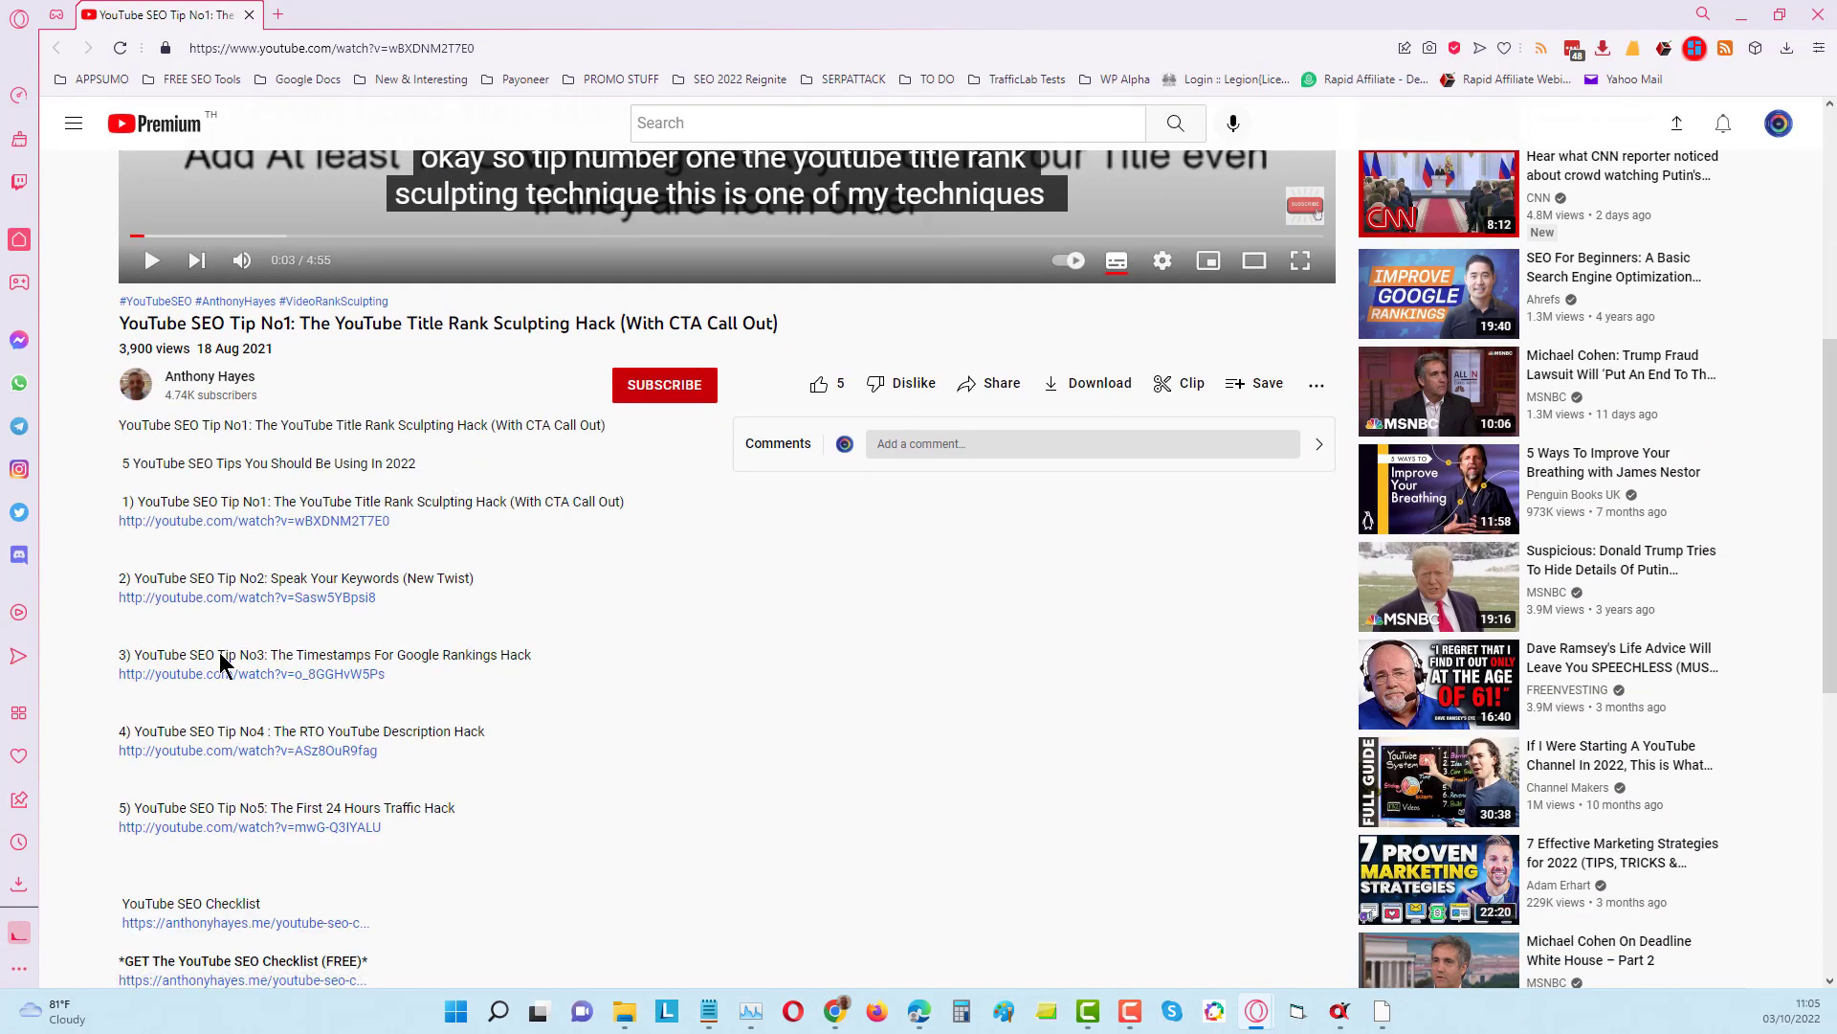
scroll(301, 770, down, 2)
scroll(255, 636, down, 2)
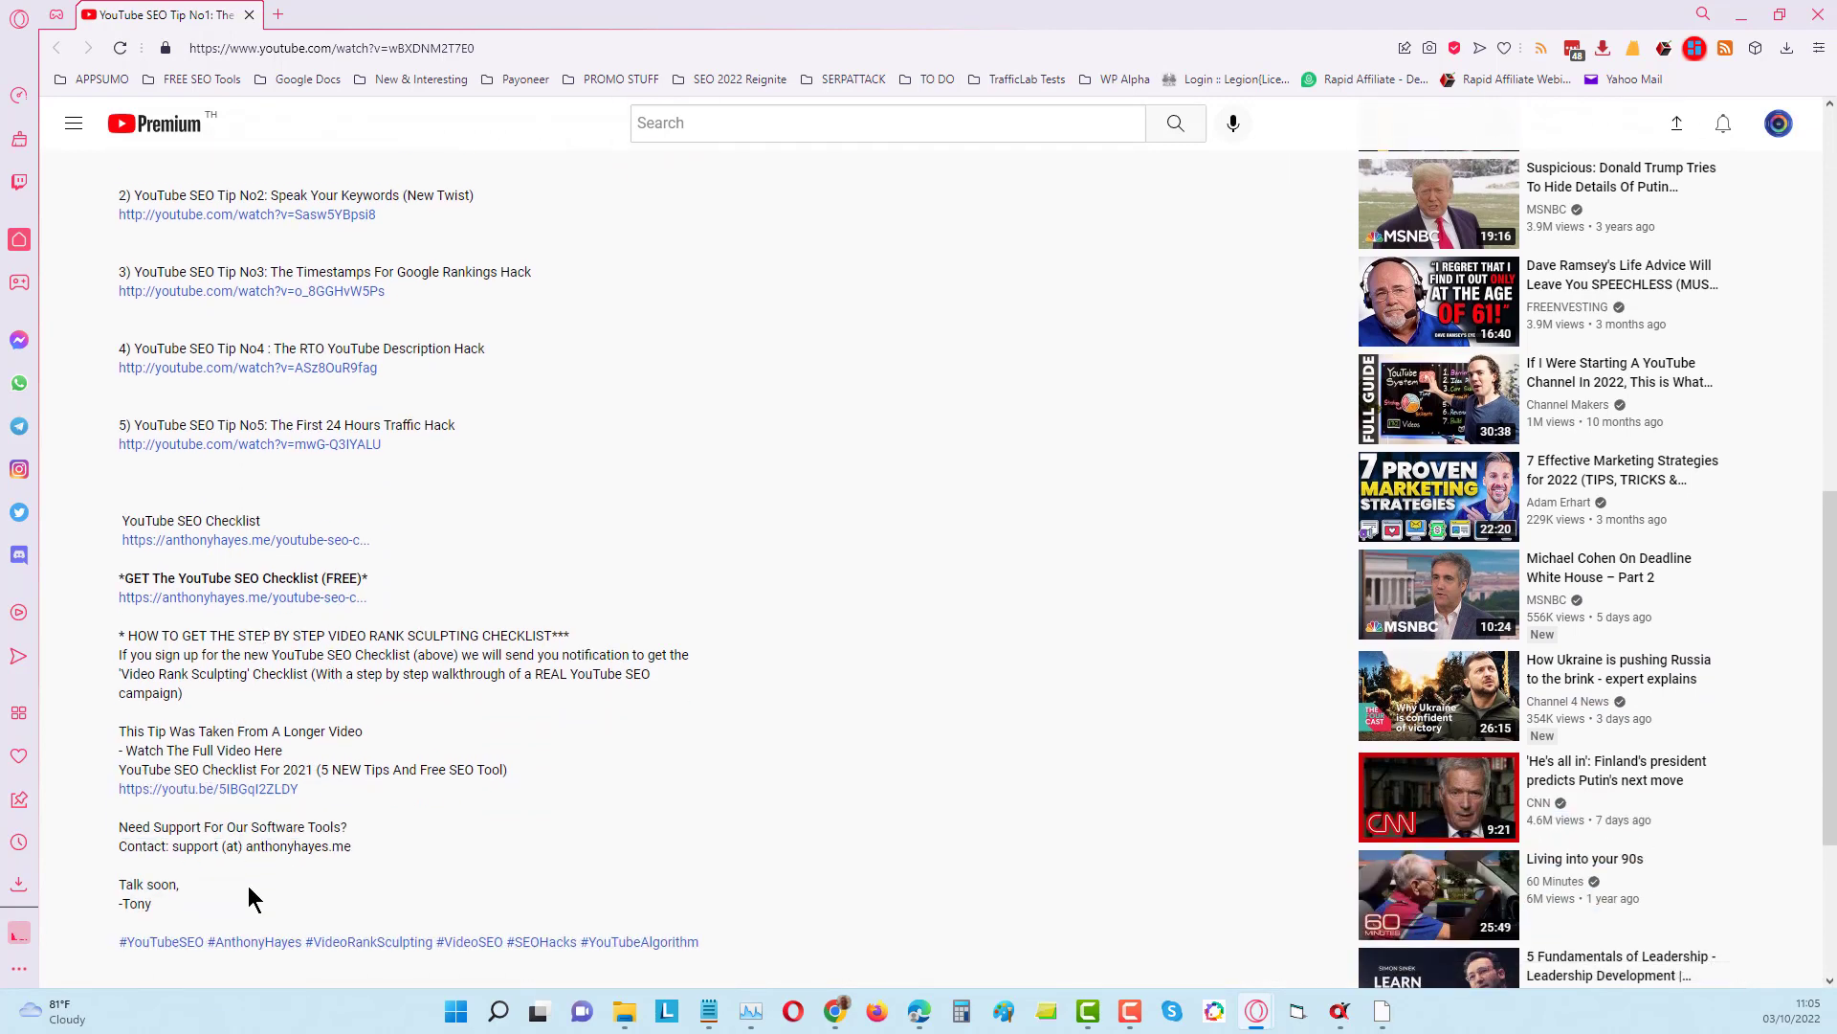
scroll(245, 893, down, 3)
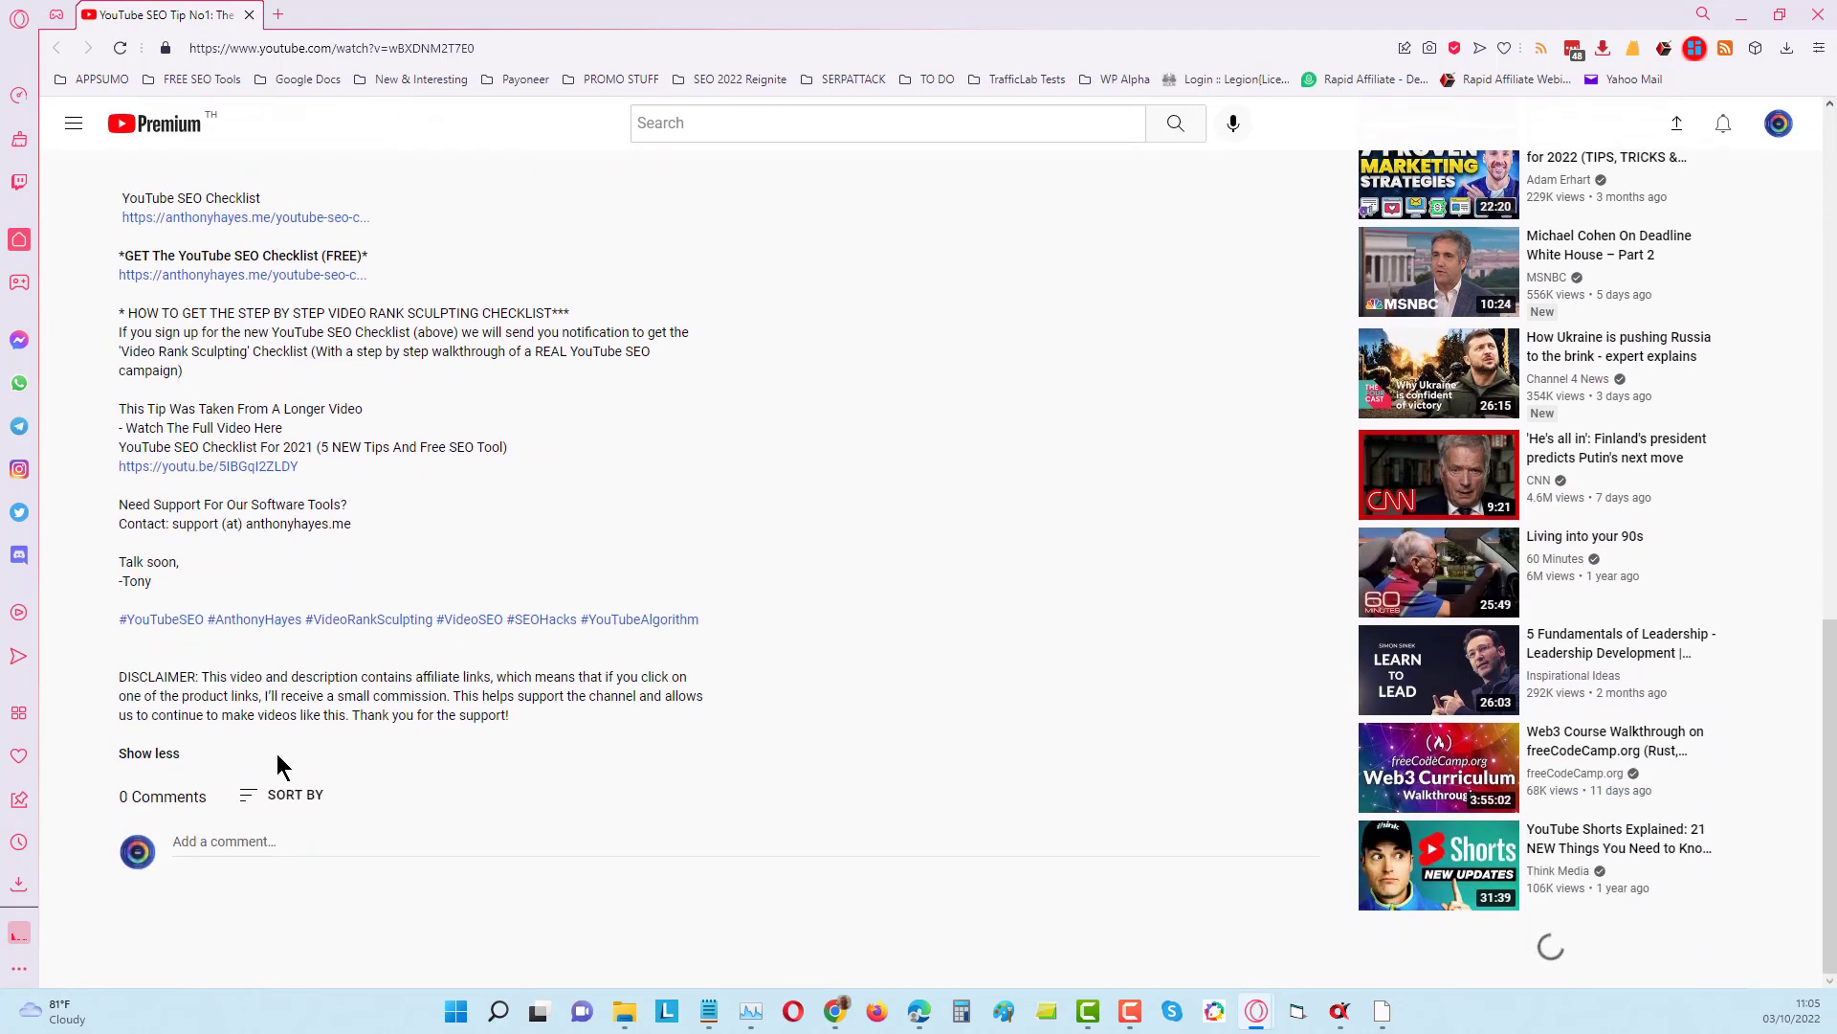
scroll(444, 727, up, 13)
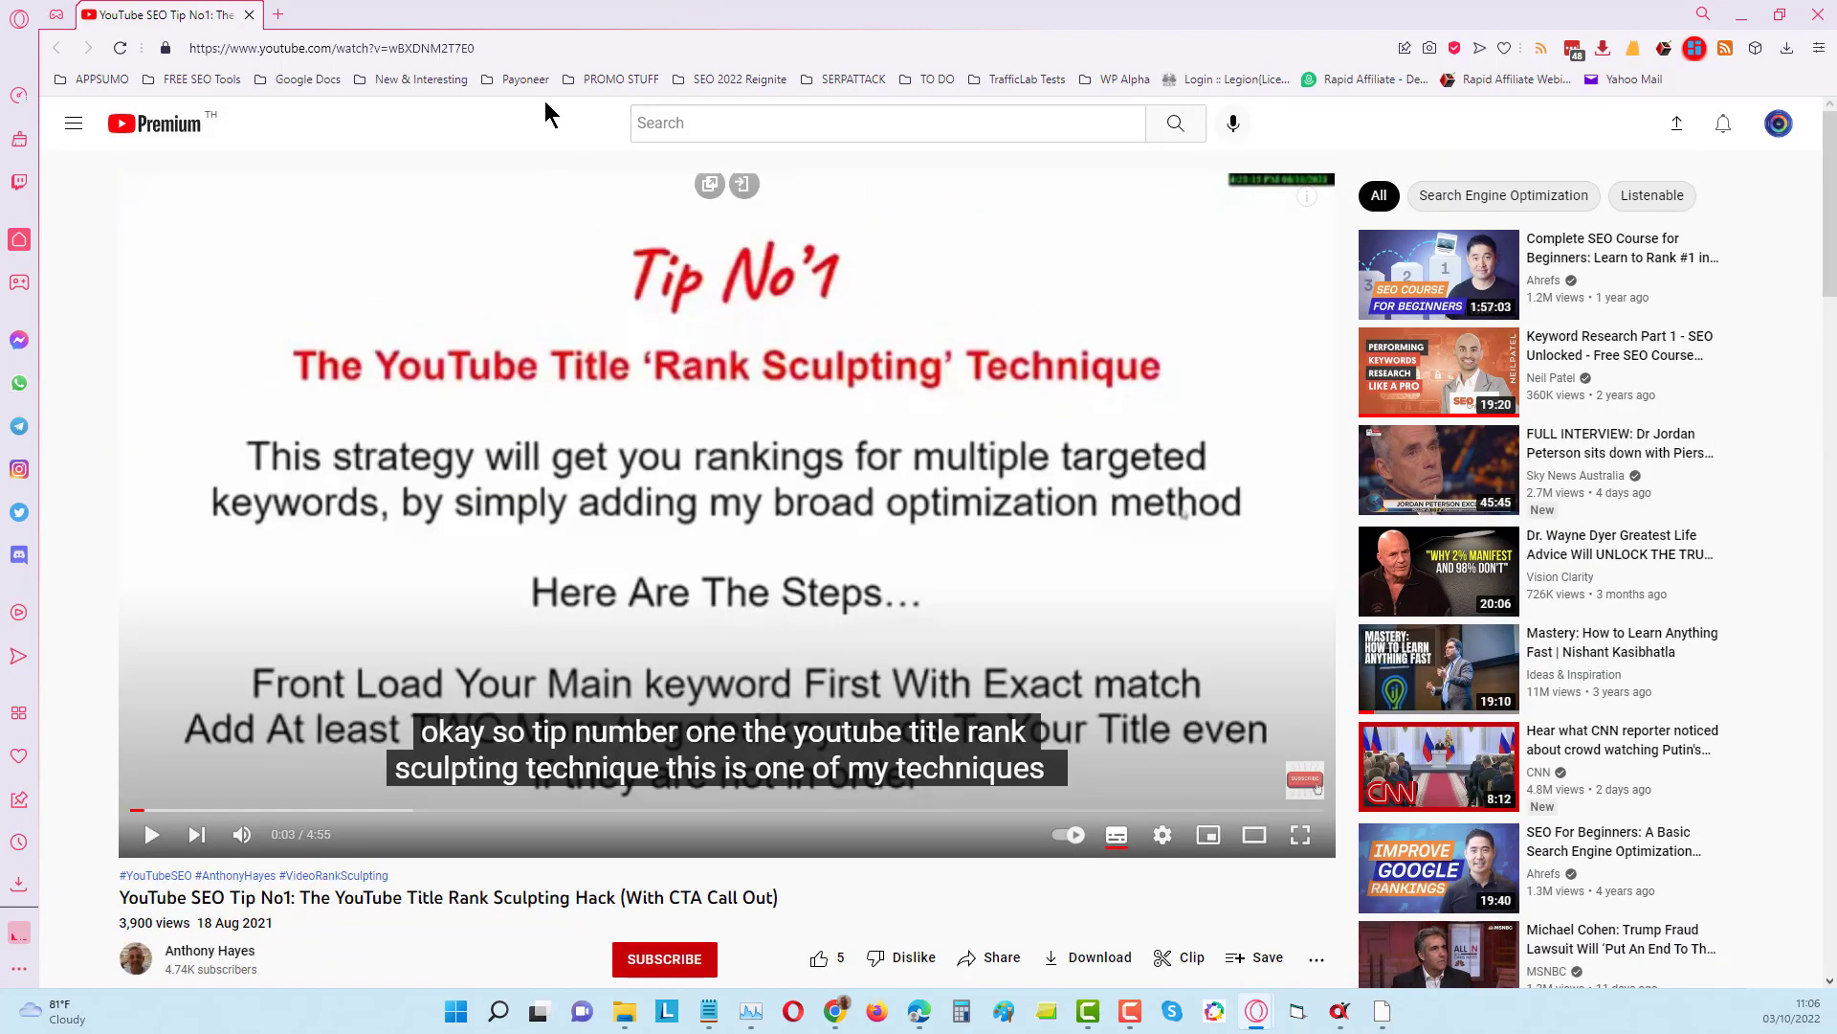
click(1741, 18)
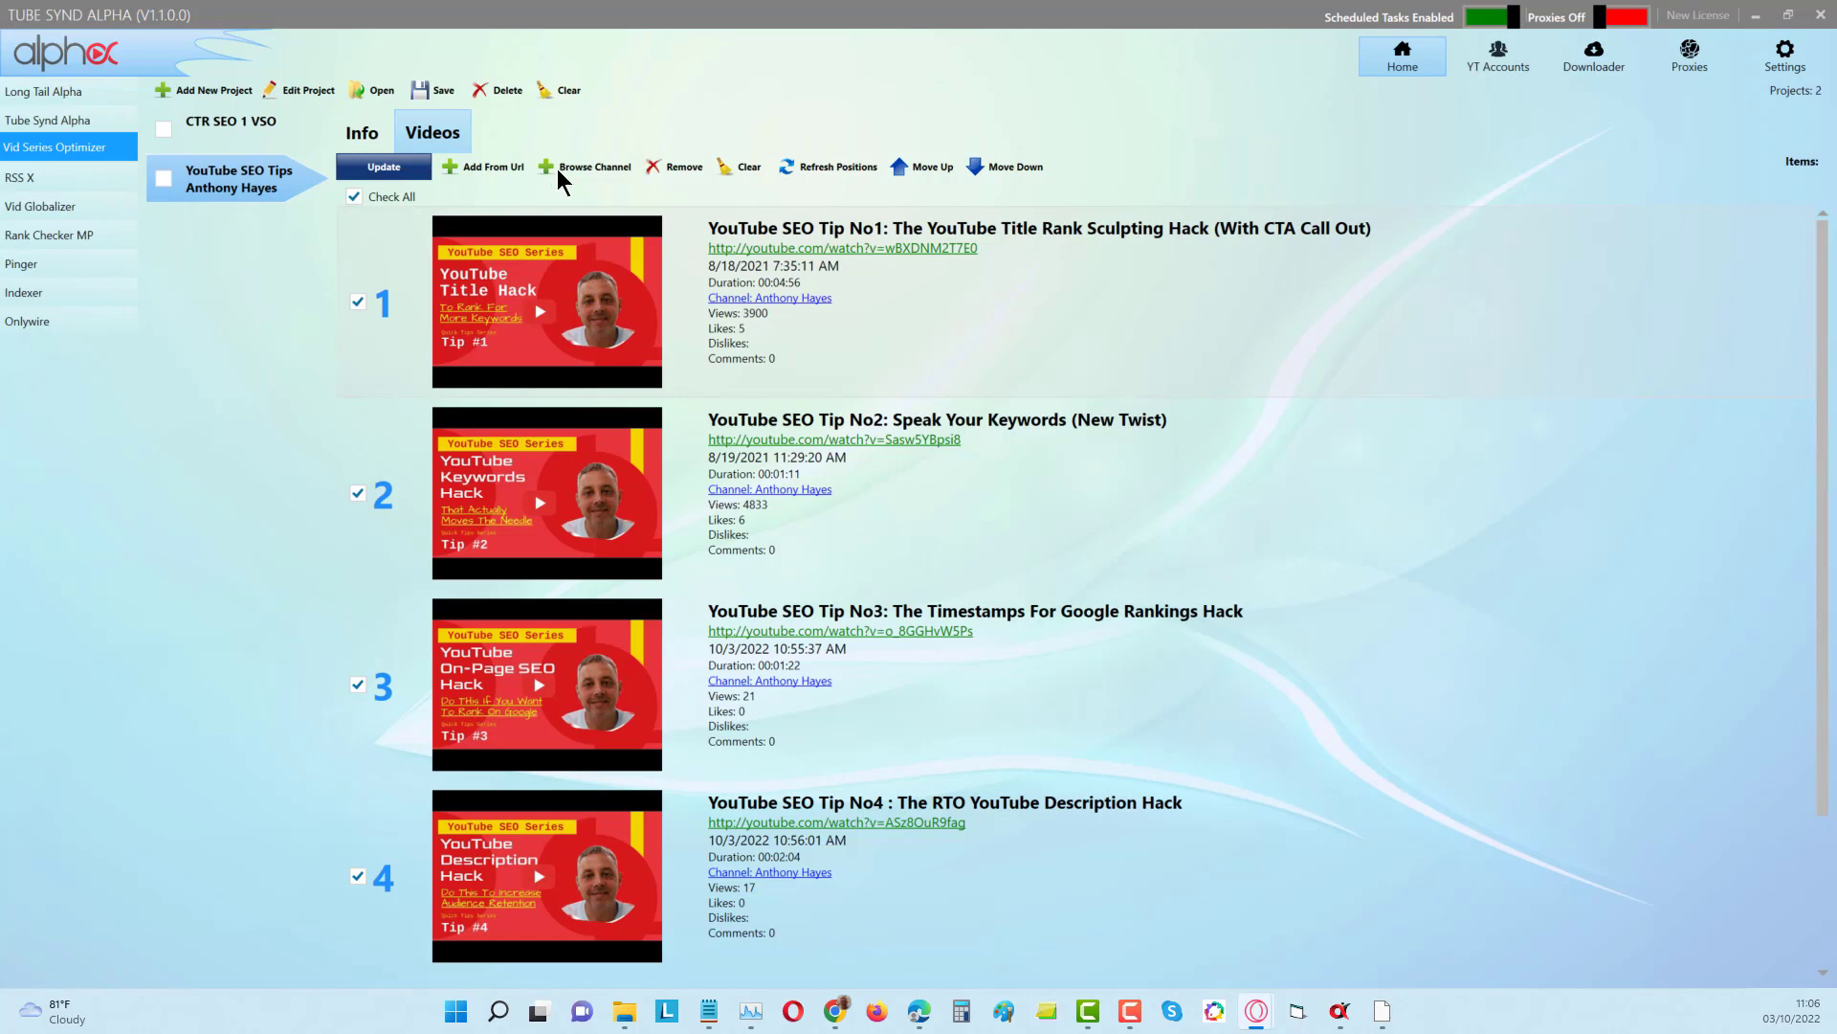
Review the series video list from Tip No1 through Tip No5 in the YouTube SEO Tips project.
scroll(951, 472, down, 1)
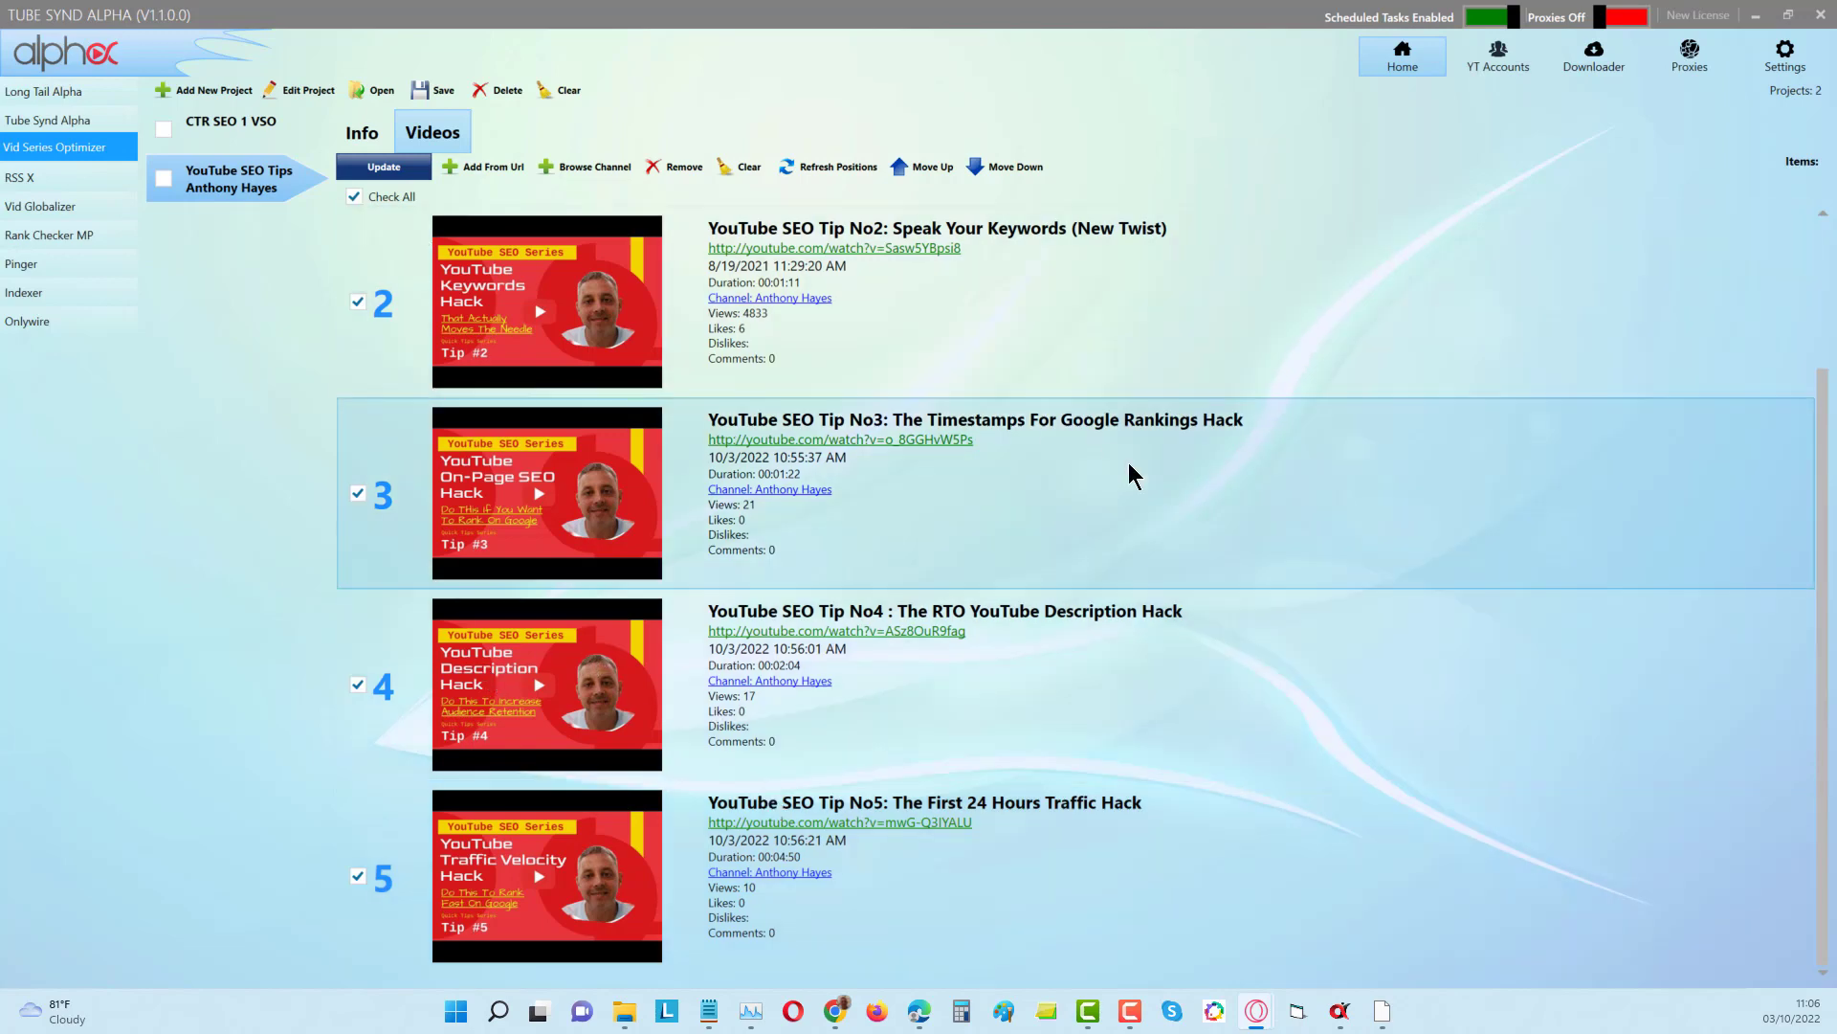
scroll(1131, 475, up, 1)
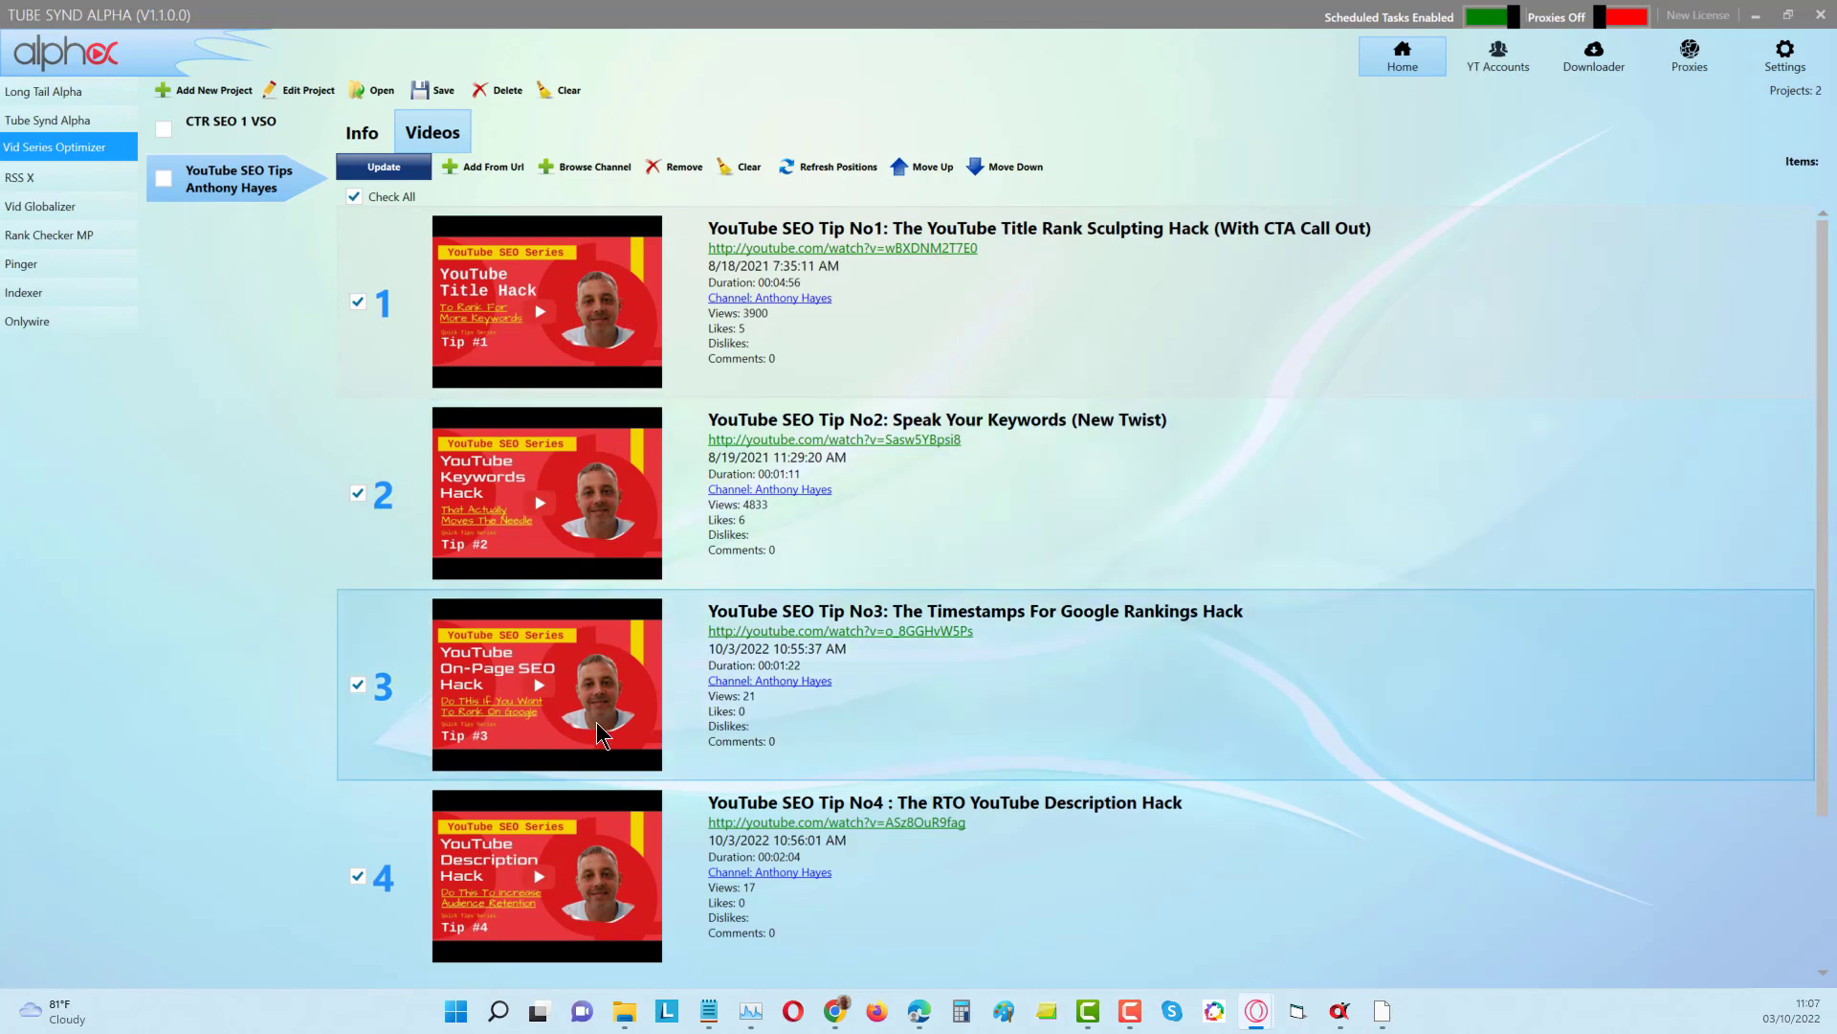
scroll(645, 735, down, 1)
scroll(645, 735, up, 1)
scroll(724, 842, down, 1)
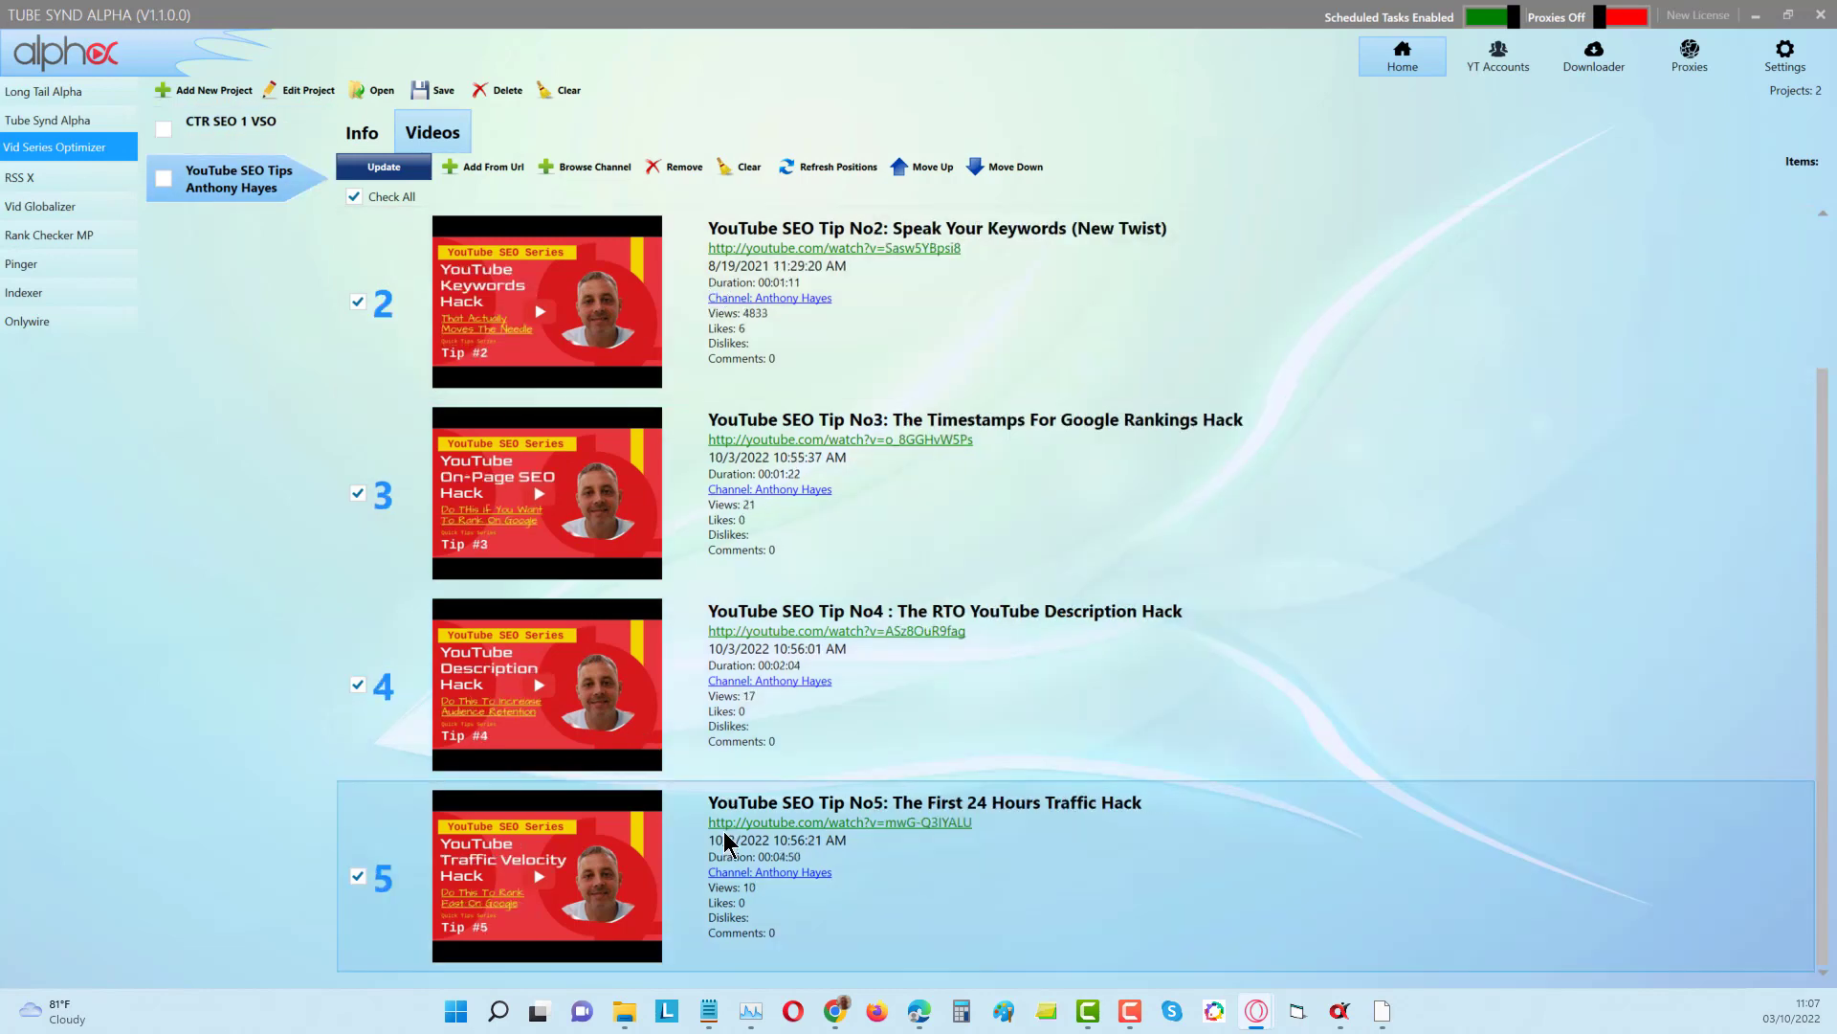
scroll(725, 842, up, 1)
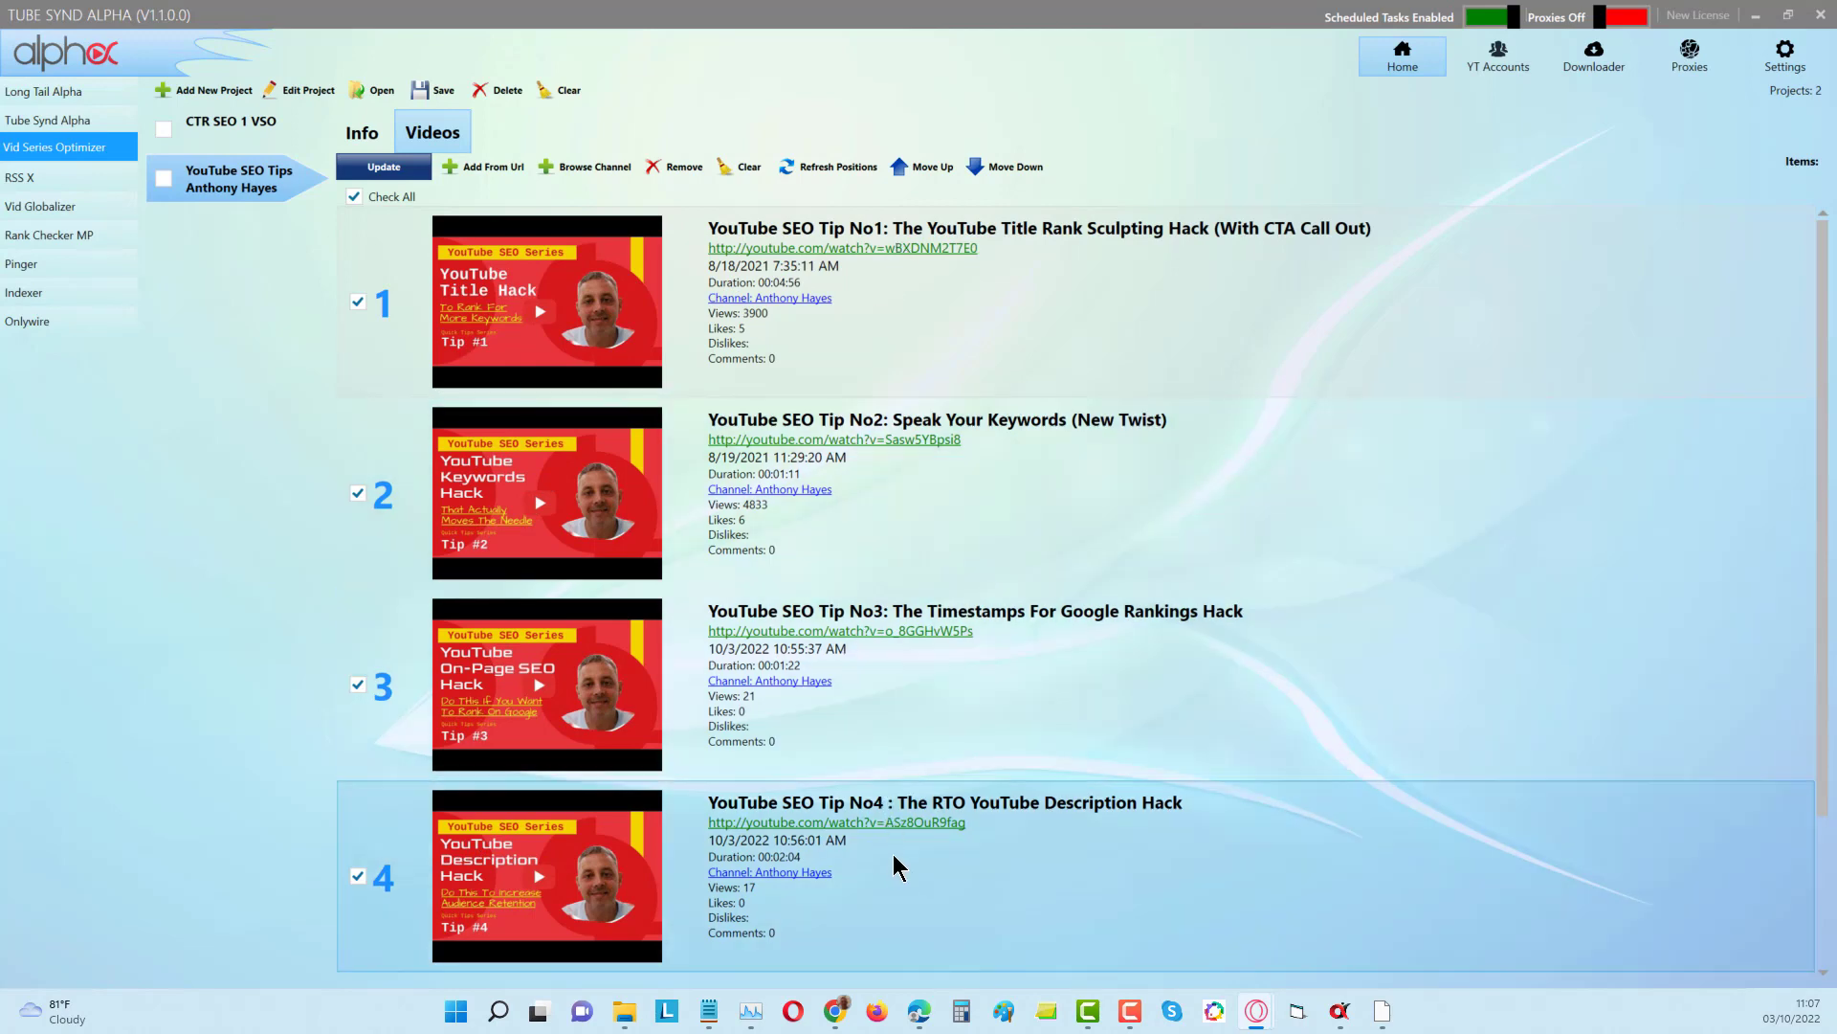
scroll(895, 864, down, 1)
scroll(898, 861, up, 1)
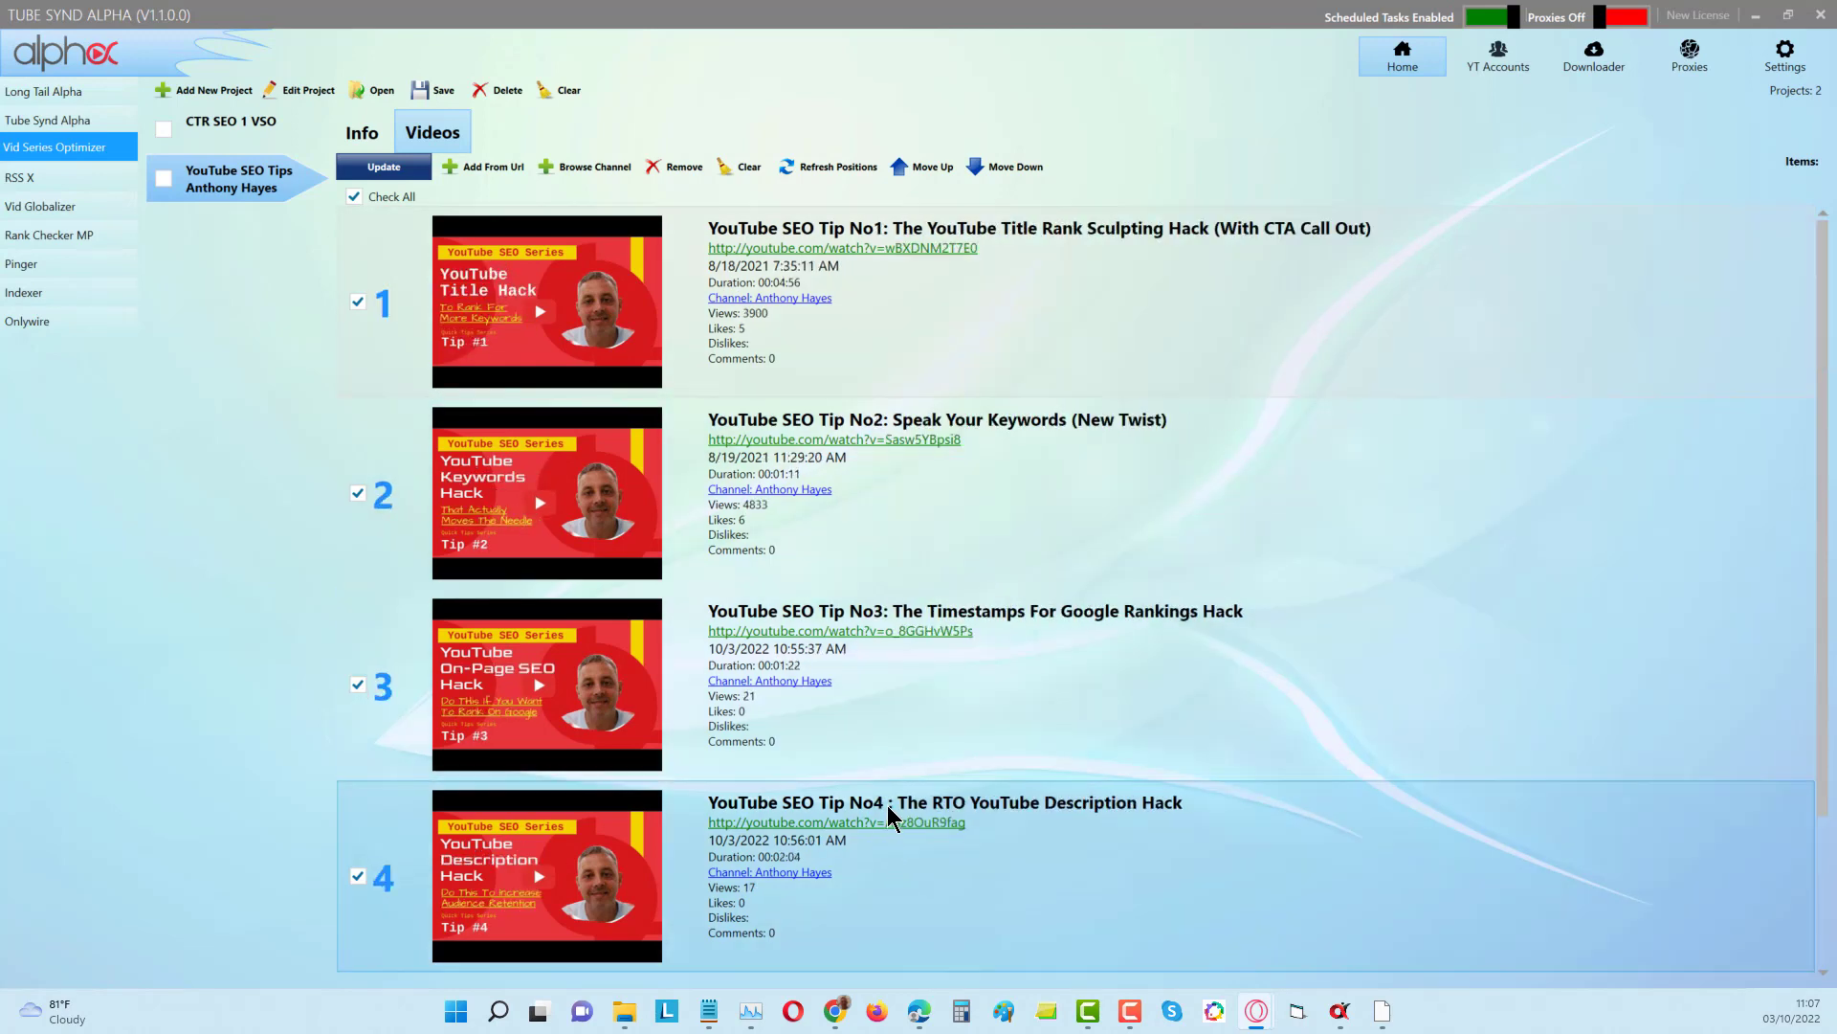